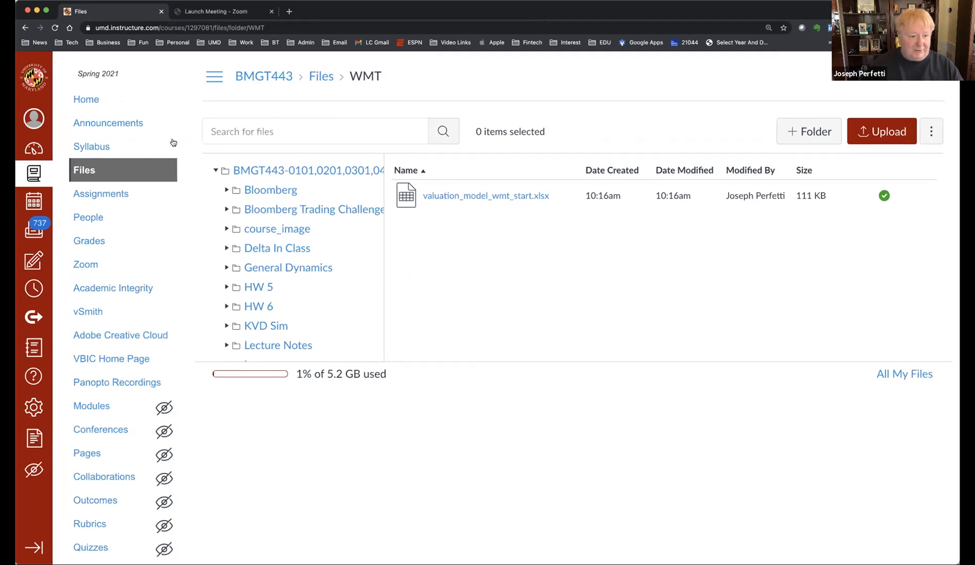
pyautogui.click(83, 168)
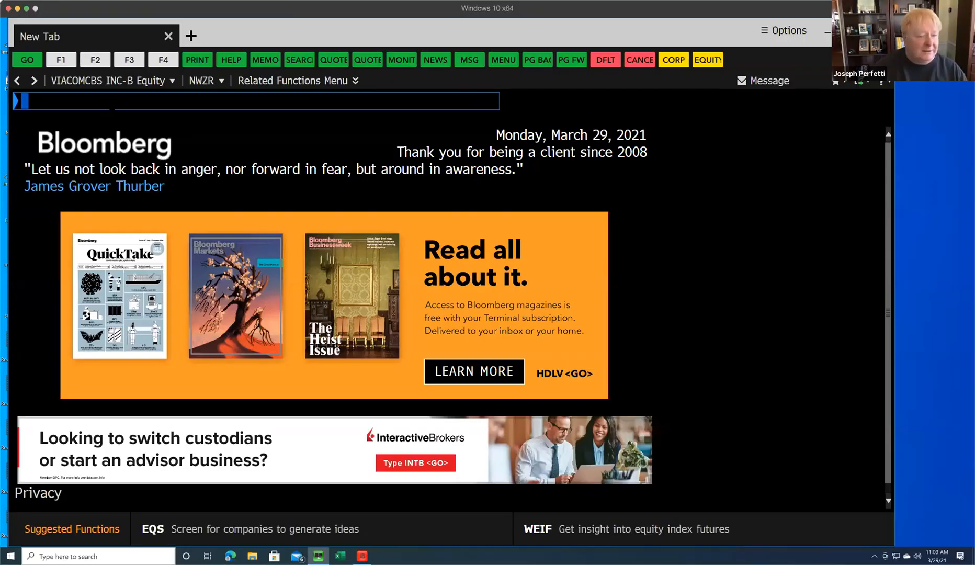
# - In the Bloomberg Terminal, open the Trade Ideas function with IDEA
pyautogui.write('ID')
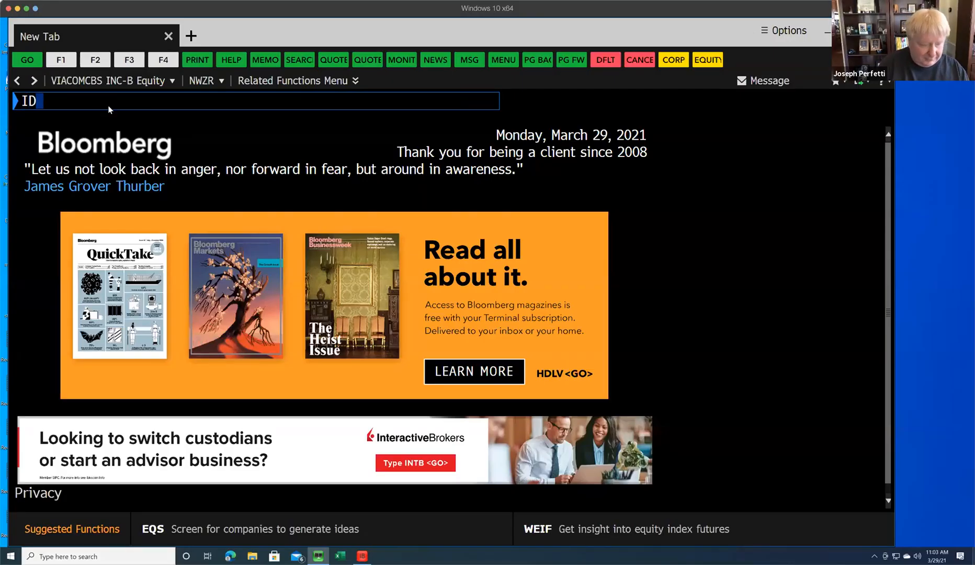
pyautogui.write('EA')
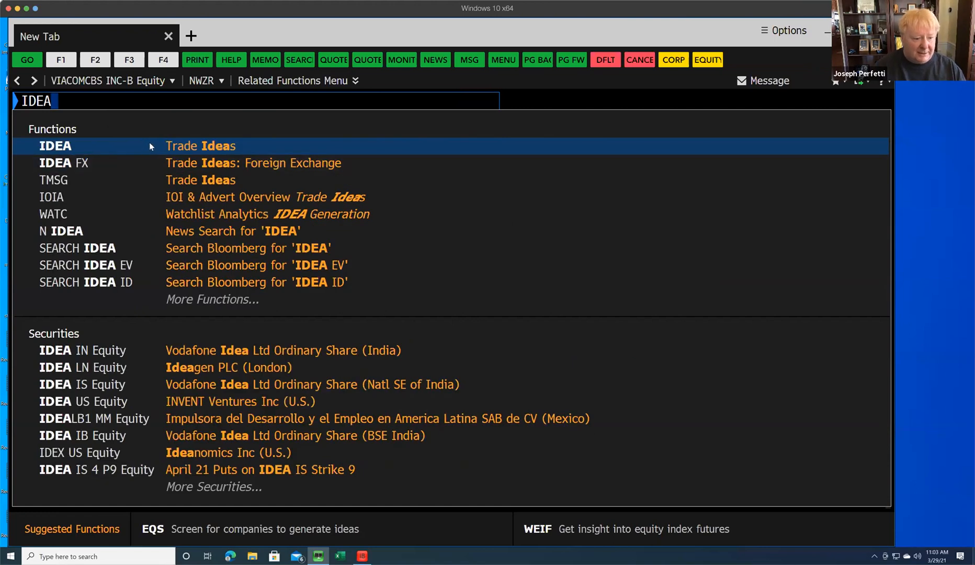
pyautogui.click(150, 142)
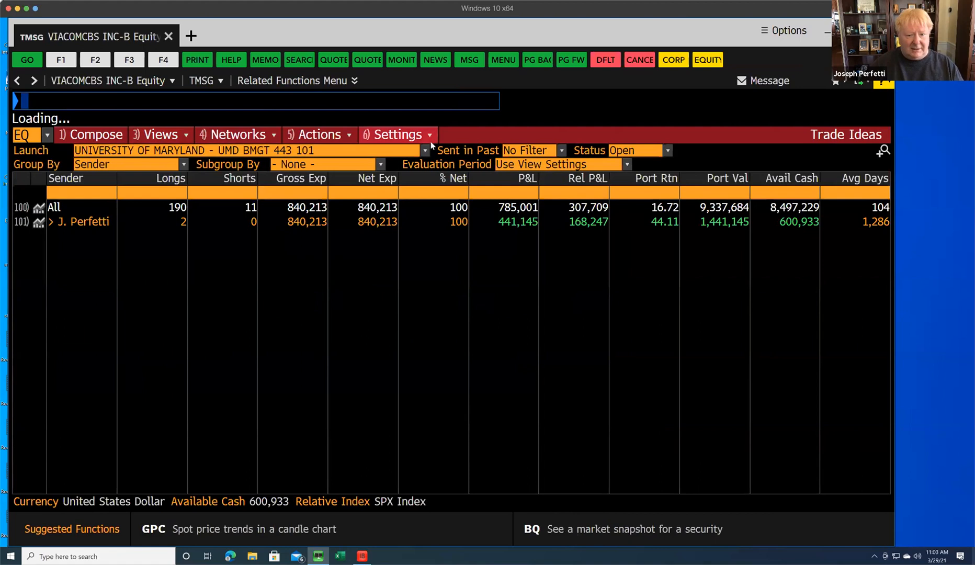
# - Show the trade ideas of the UMD 443 Spring 2021 101 2H network and sort them by portfolio value
pyautogui.click(425, 150)
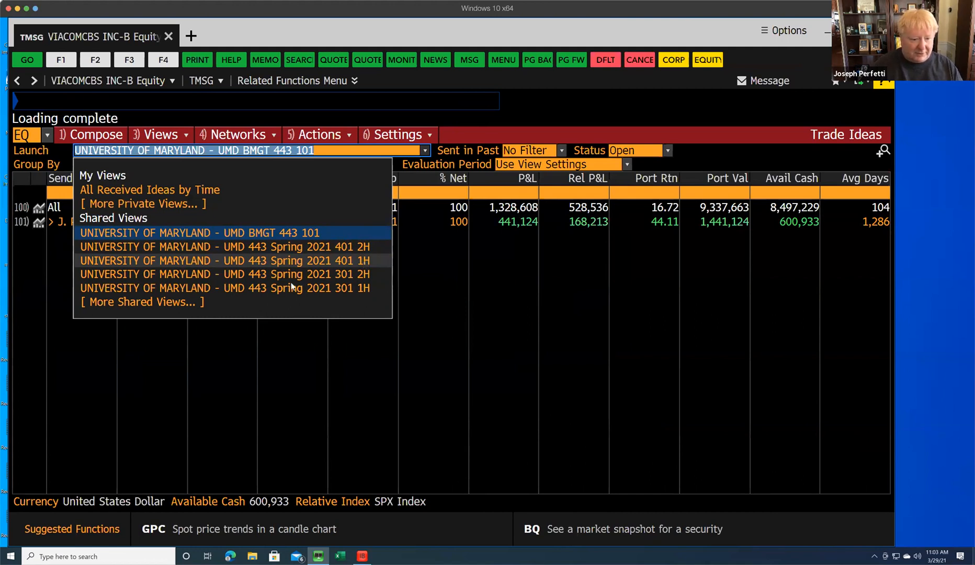
pyautogui.click(171, 307)
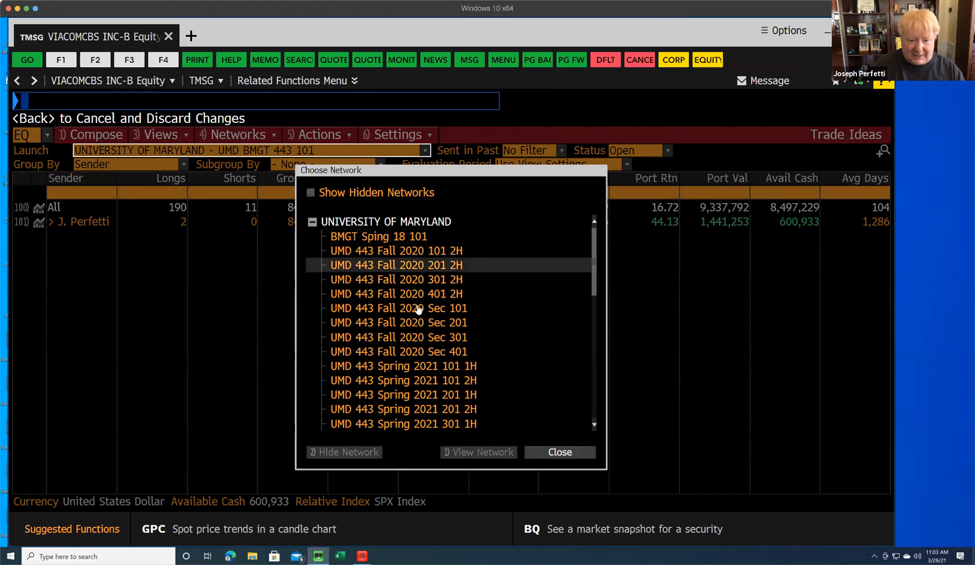
pyautogui.scroll(-4, 420, 350)
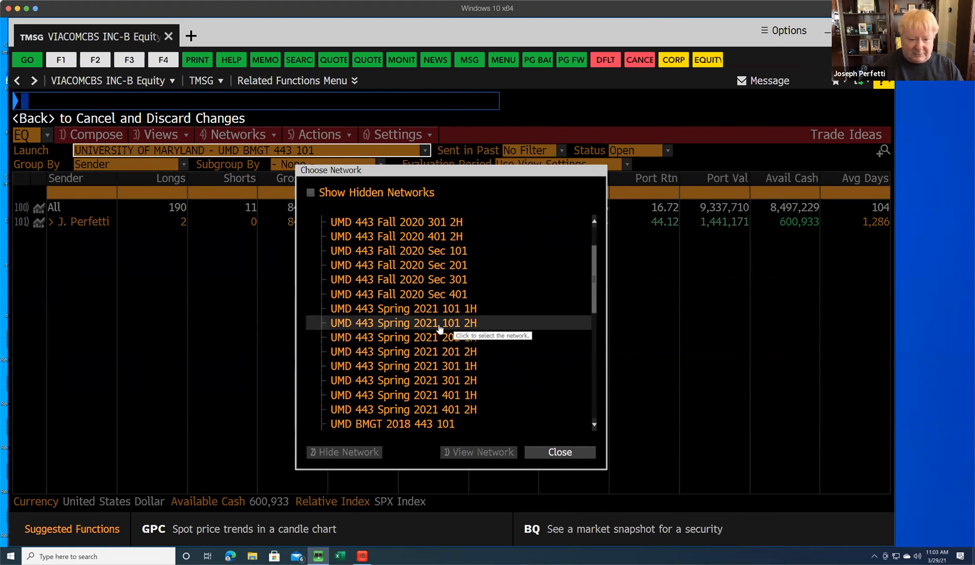
pyautogui.click(470, 325)
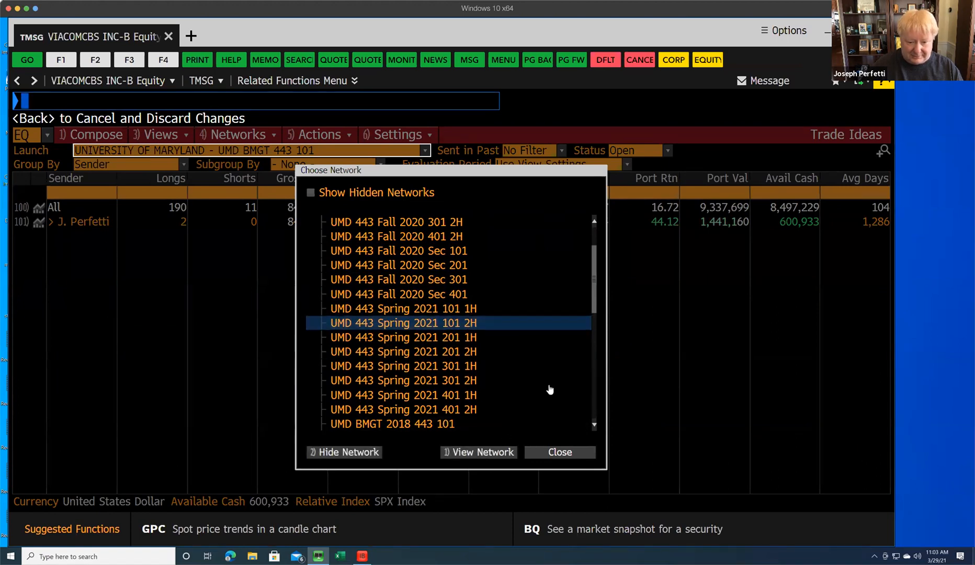
pyautogui.click(487, 451)
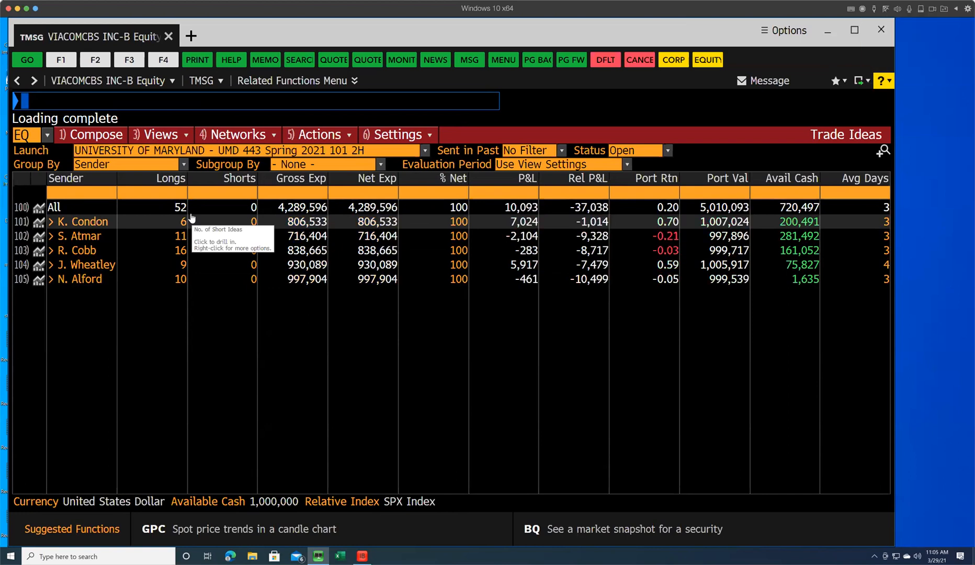
pyautogui.click(734, 178)
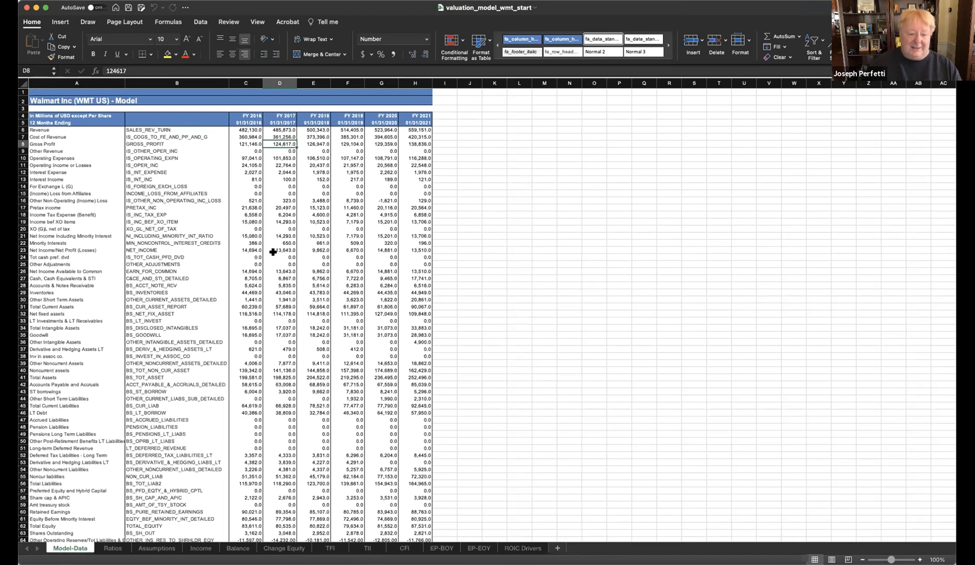
# - In the valuation_model_wmt_start workbook in Excel, examine the Income, Balance and Ratios sheets
pyautogui.click(210, 550)
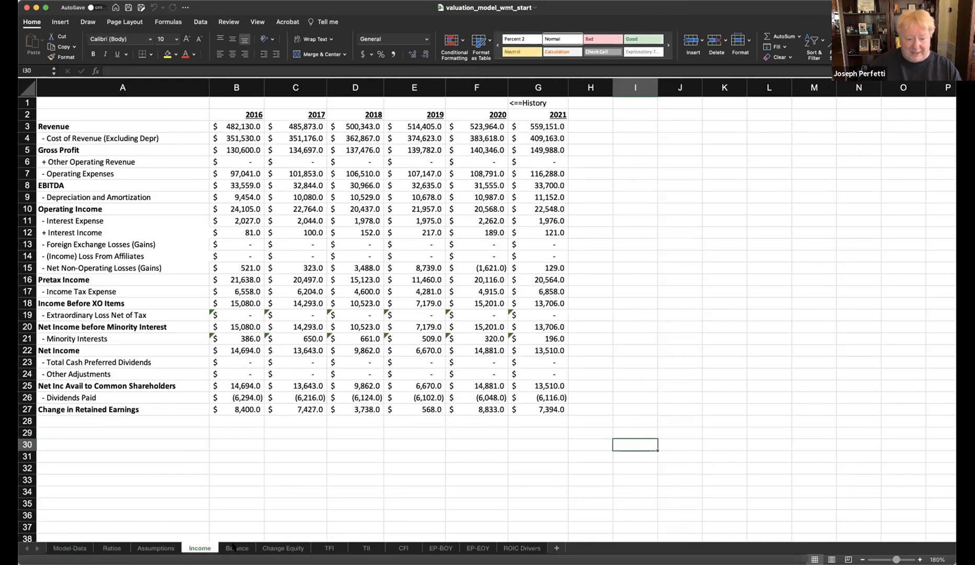
pyautogui.click(233, 548)
pyautogui.hscroll(-3, 180, 380)
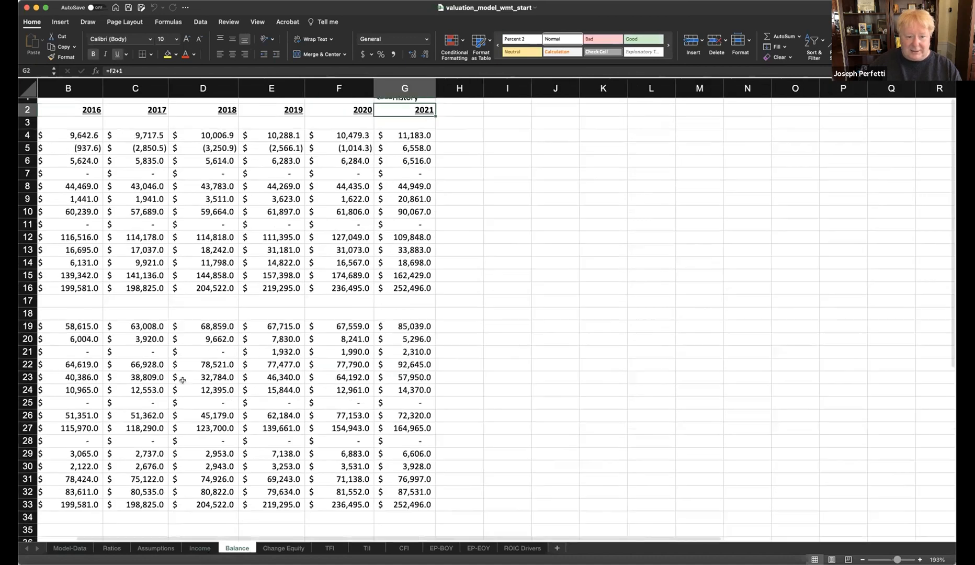
pyautogui.click(199, 548)
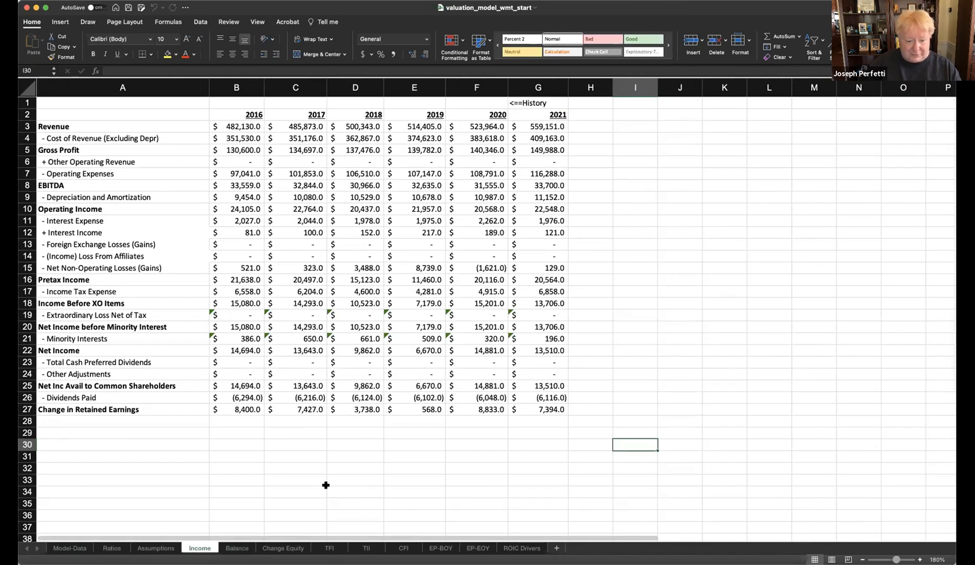
pyautogui.click(247, 548)
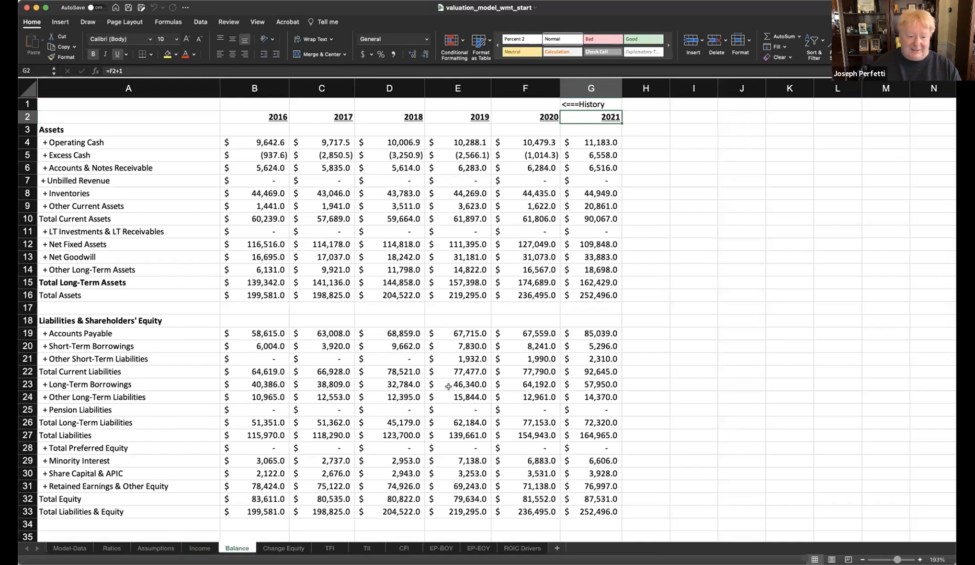
pyautogui.click(112, 547)
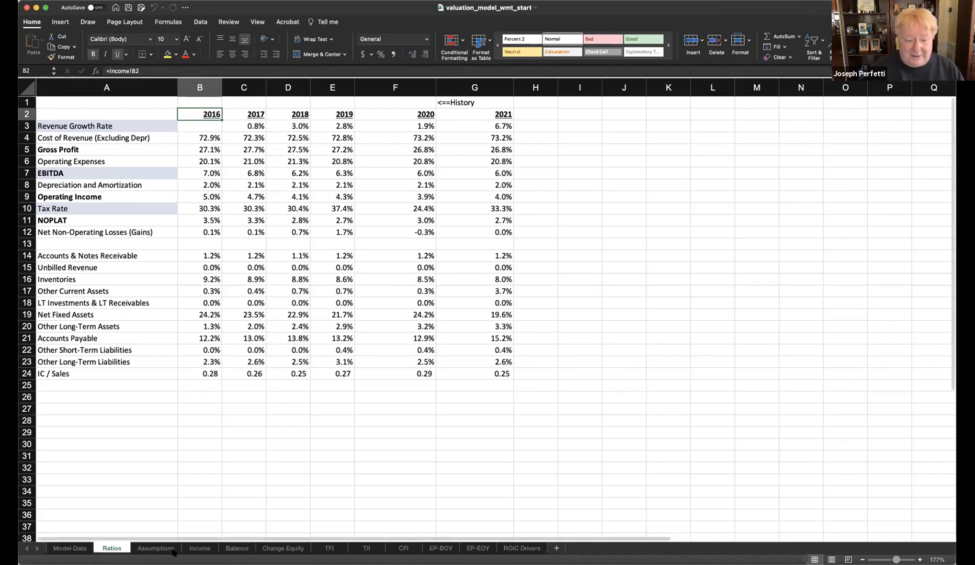
# - Examine the TFI, TII, CFI, EP-BOY, EP-EOY and ROIC Drivers sheets of the valuation model
pyautogui.click(334, 550)
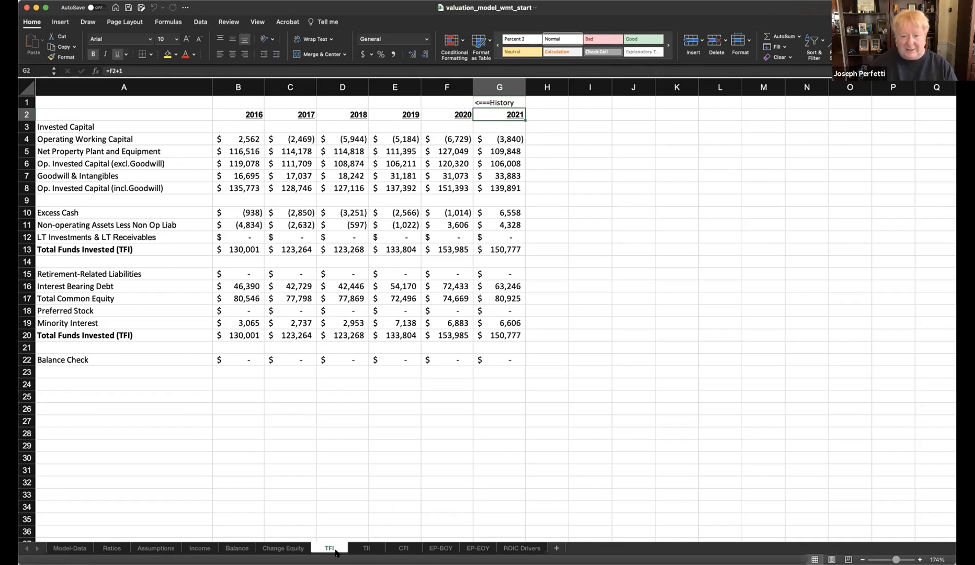
pyautogui.click(369, 548)
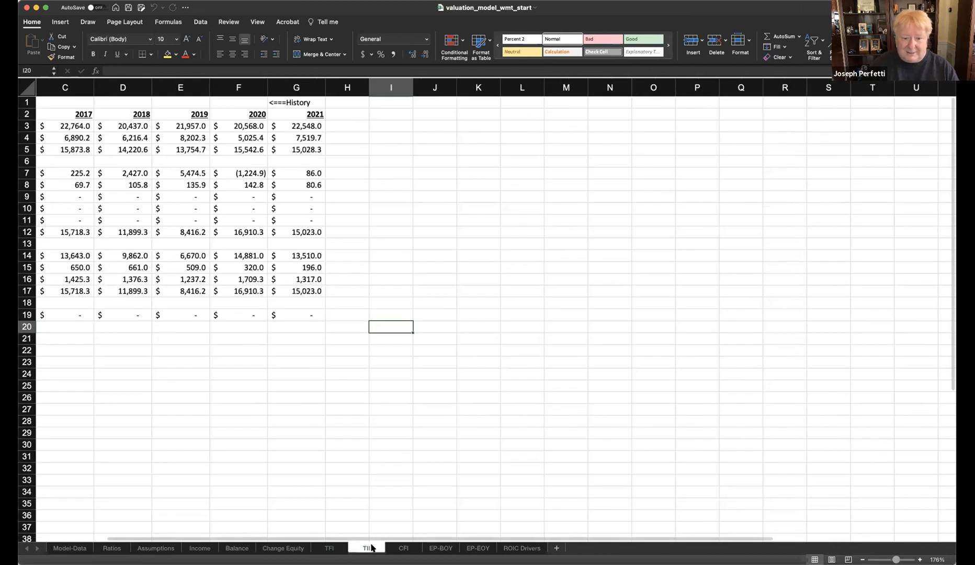
pyautogui.hscroll(-5, 352, 460)
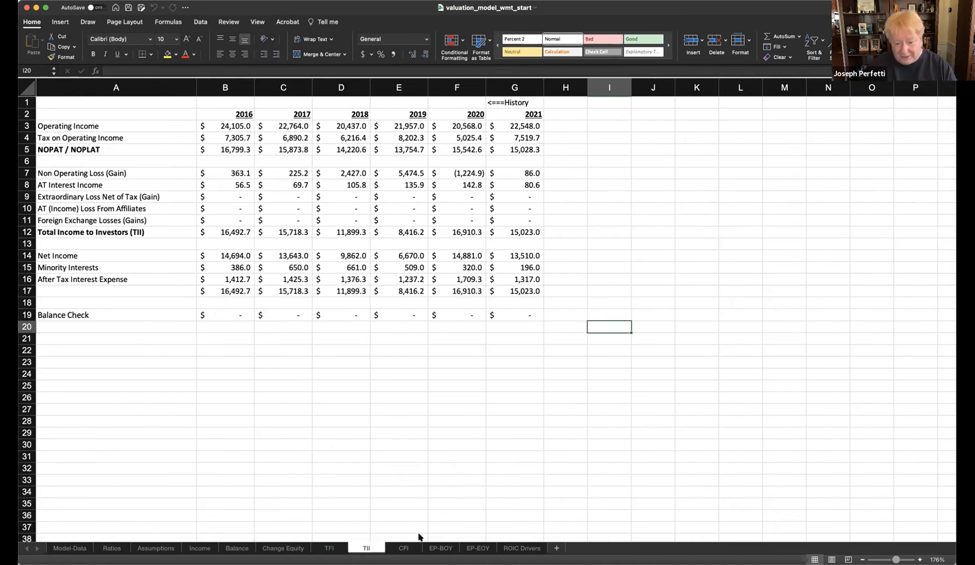
pyautogui.click(411, 551)
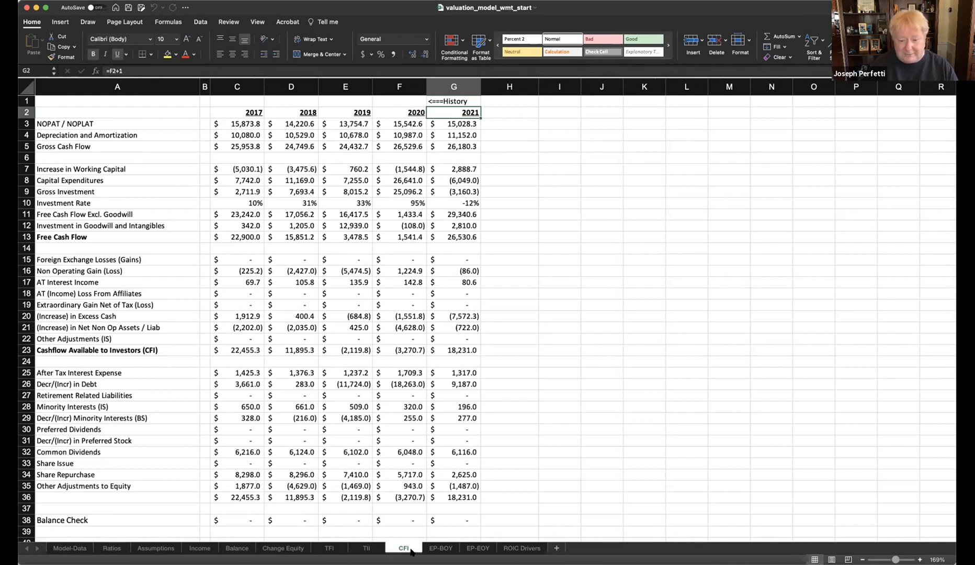
pyautogui.click(441, 547)
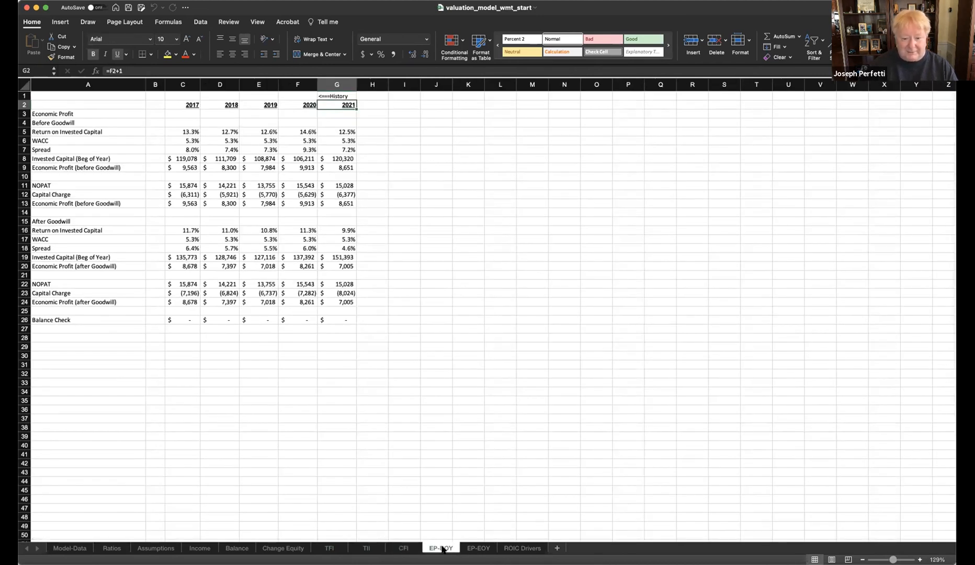
pyautogui.click(484, 544)
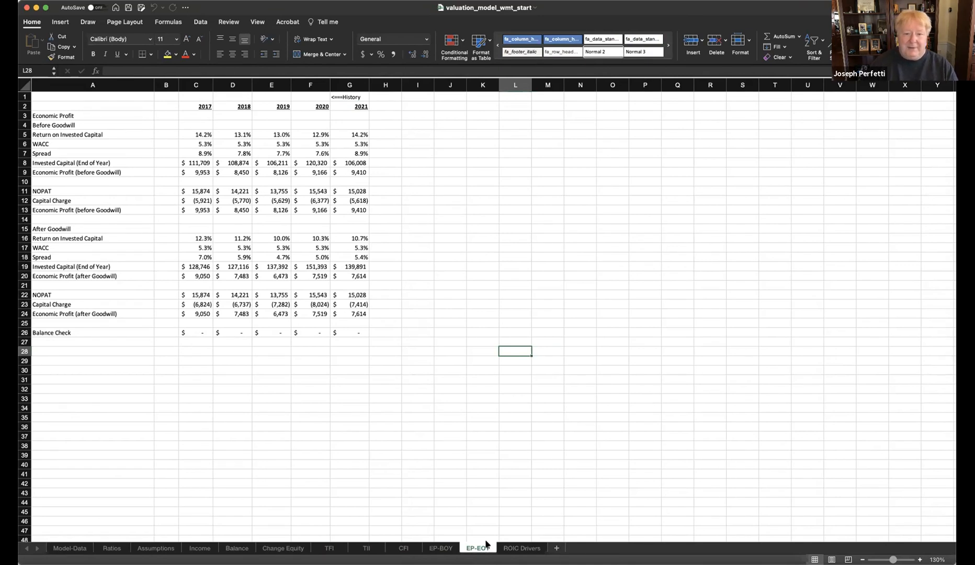
pyautogui.click(523, 547)
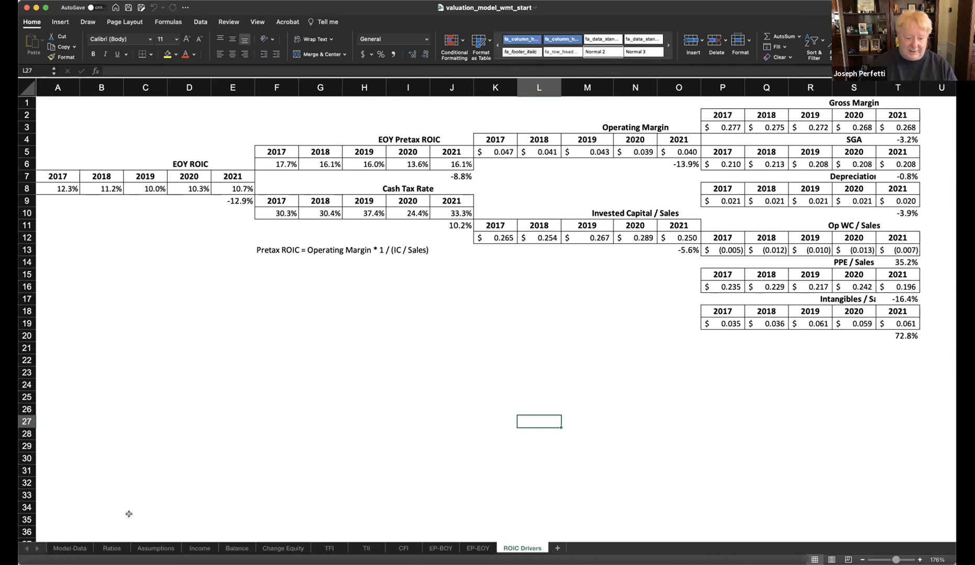
# - Enter the heading "Forecast==>" in cell H1 of the Ratios sheet, beside the history heading
pyautogui.click(127, 547)
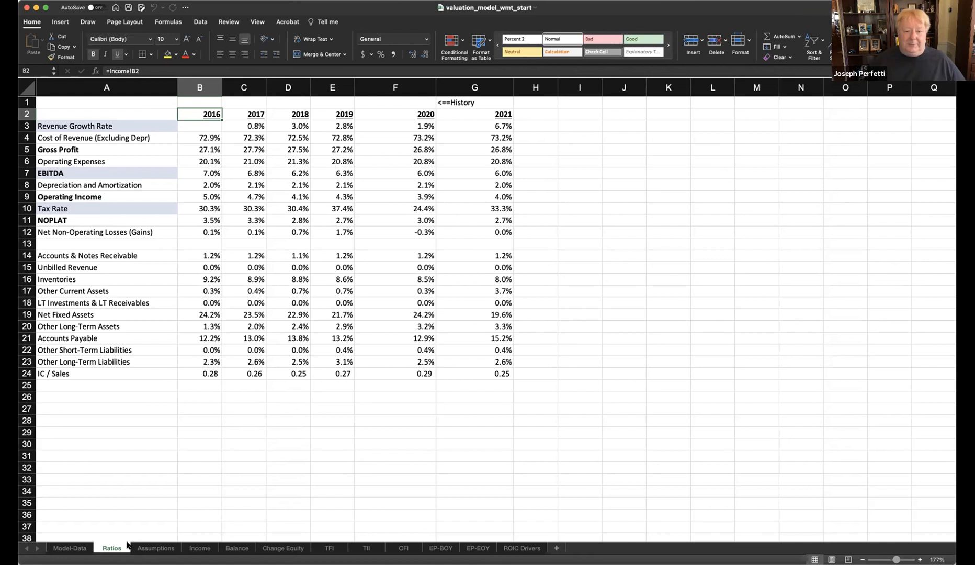
pyautogui.click(536, 101)
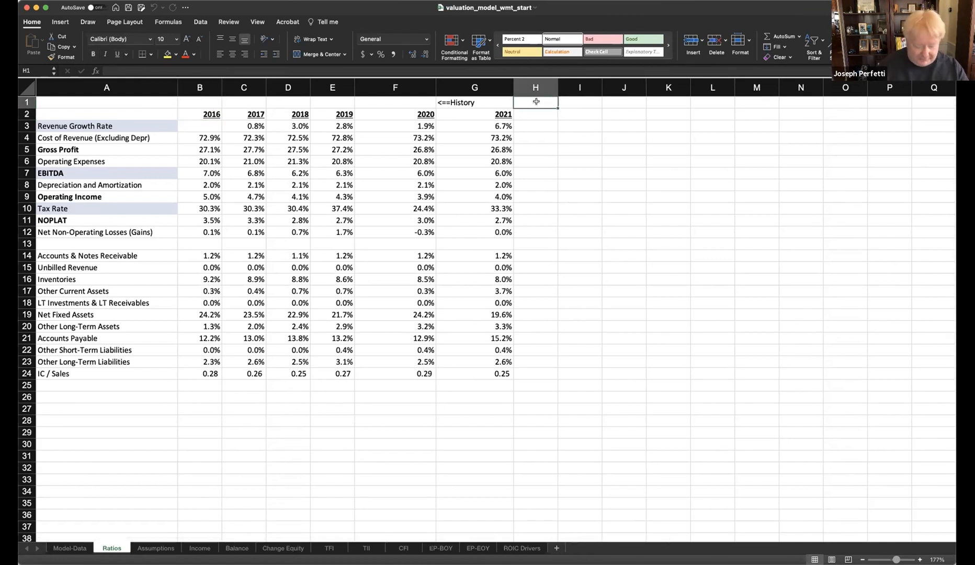
pyautogui.write('For')
pyautogui.write('tec')
pyautogui.press('BackSpace')
pyautogui.press('BackSpace')
pyautogui.press('BackSpace')
pyautogui.write('e')
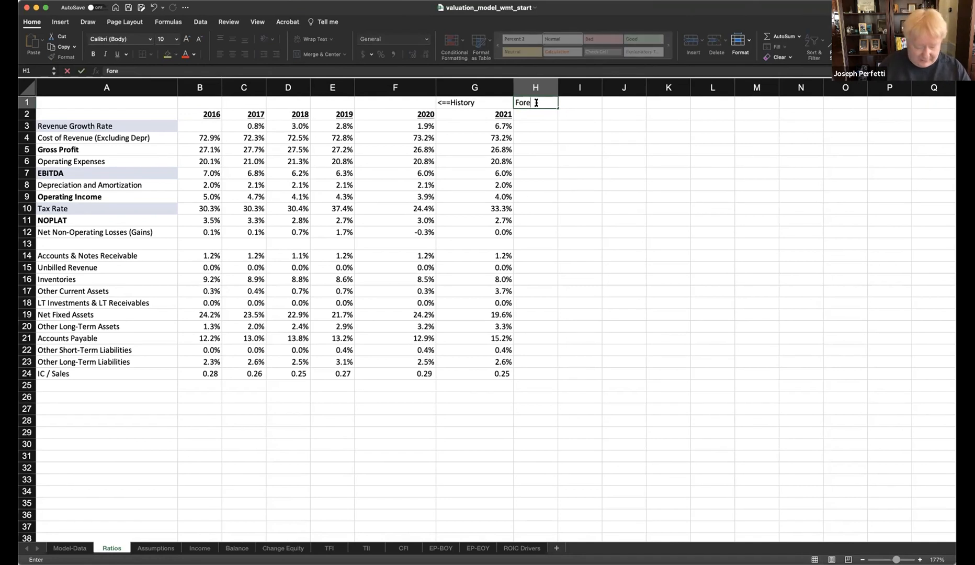
pyautogui.write('cast==')
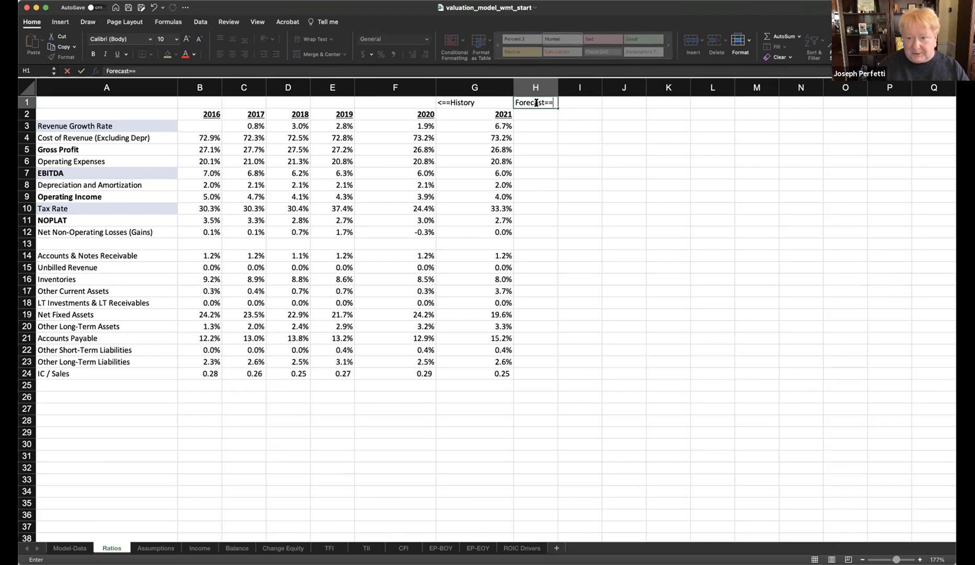
pyautogui.write('>')
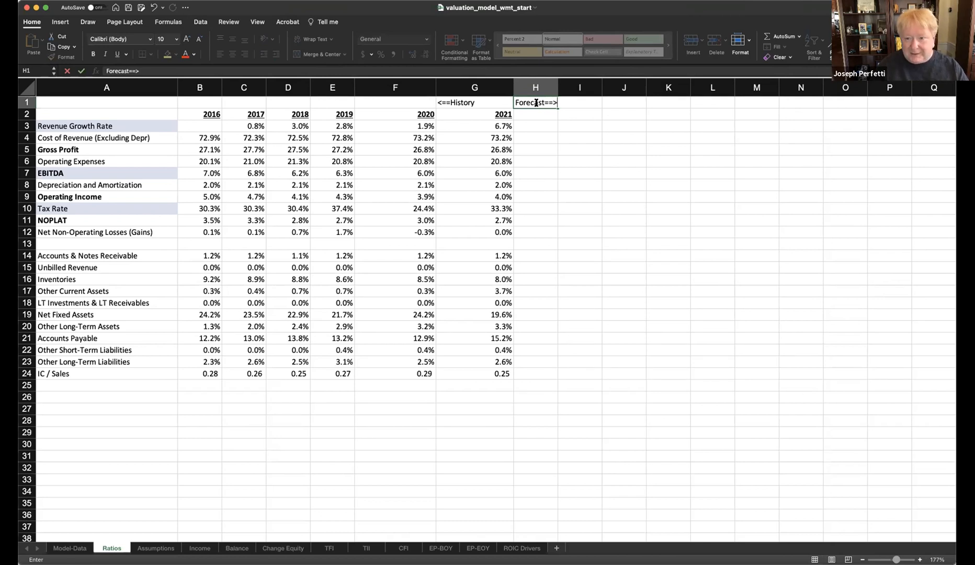
pyautogui.press('Return')
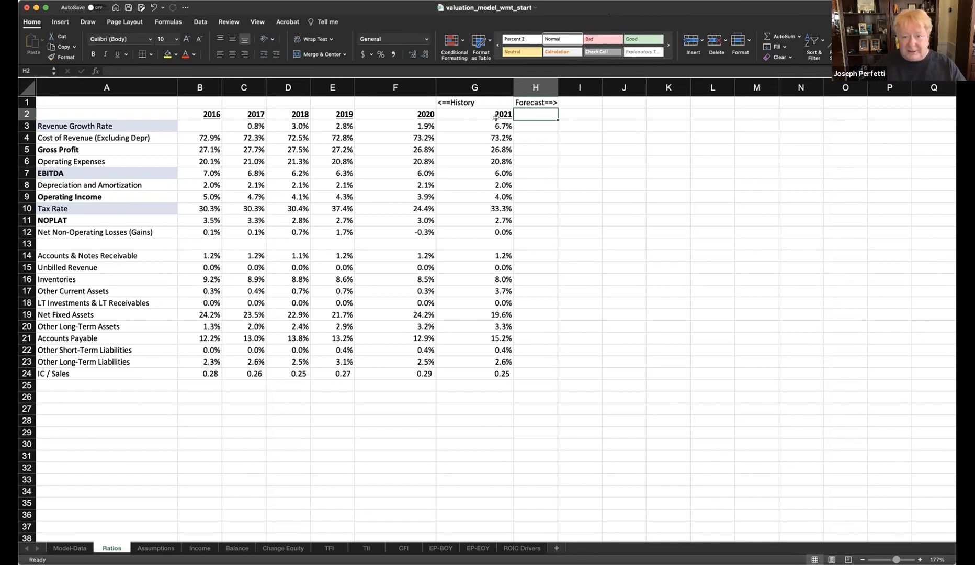
# - Check the latest fiscal year heading and its period end date on the Model-Data sheet
pyautogui.click(70, 548)
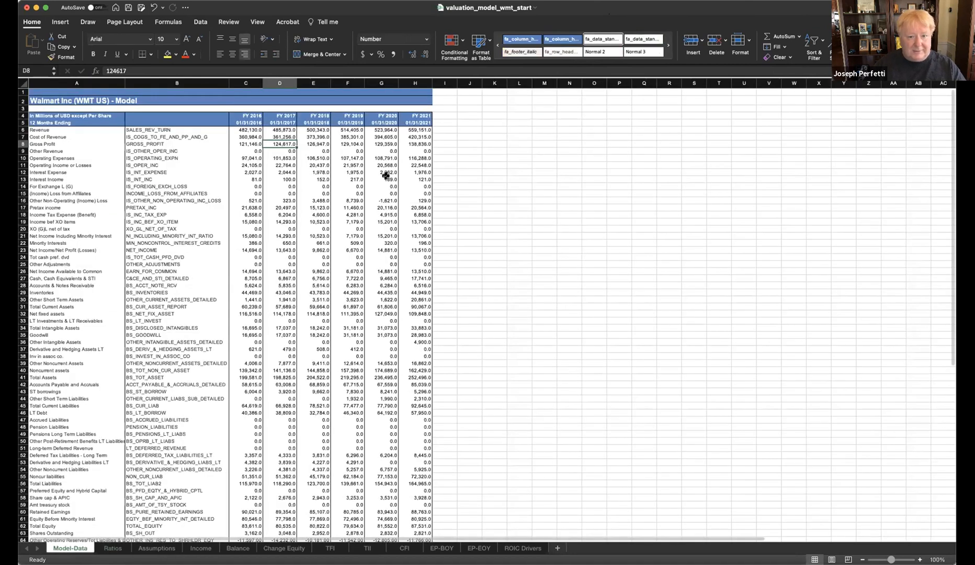
pyautogui.click(420, 117)
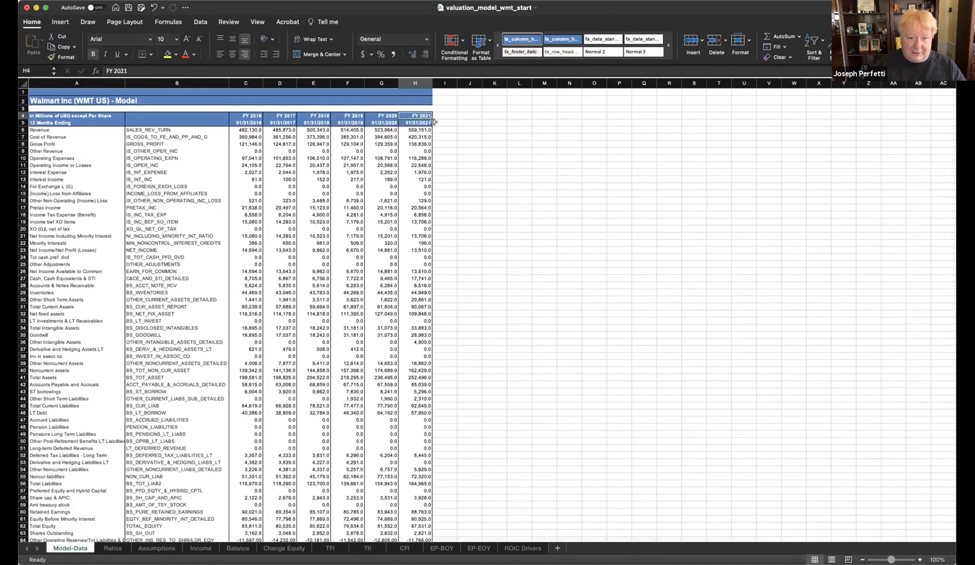
pyautogui.click(415, 123)
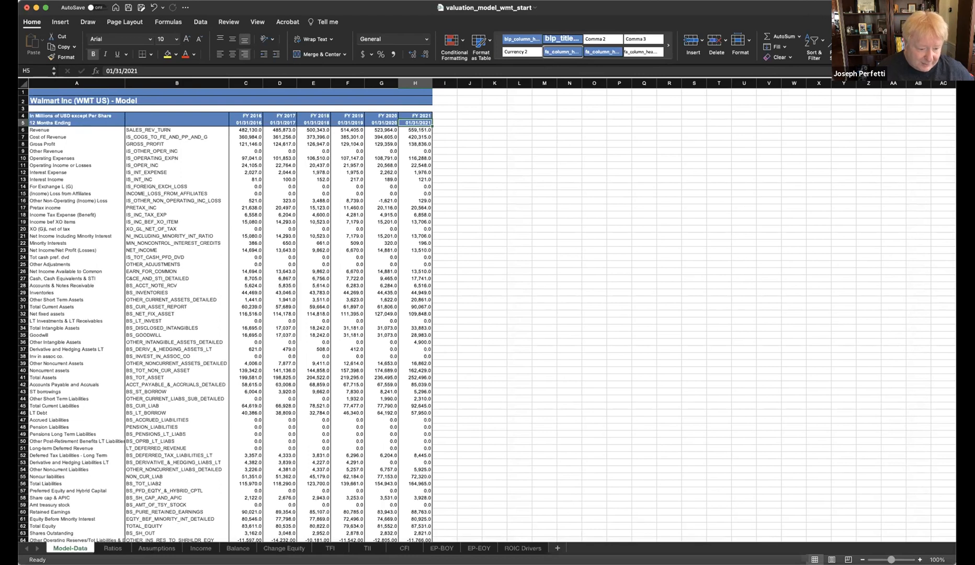
# - On the Ratios sheet, enter the first forecast year in H2 as the 2021 heading plus one (=G2+1)
pyautogui.click(113, 550)
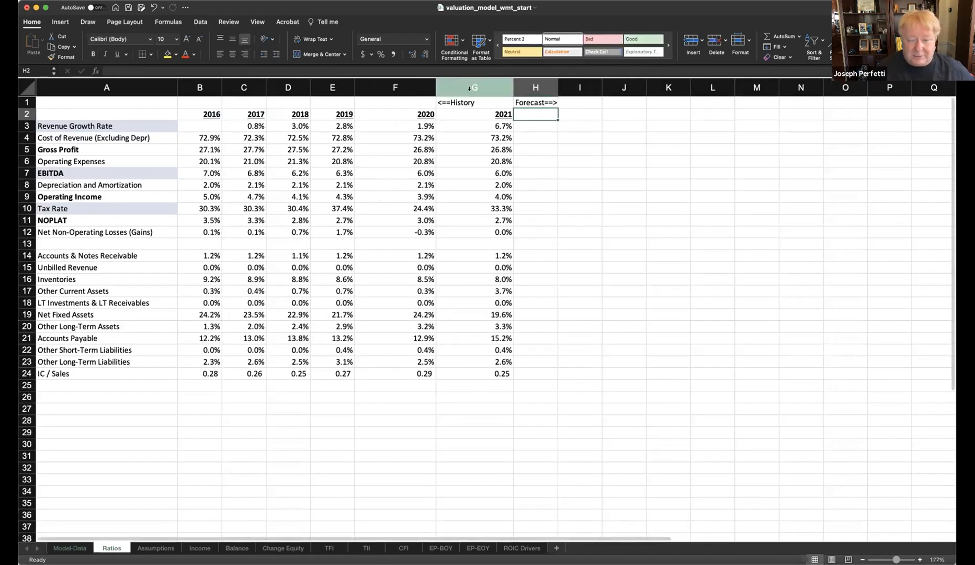
pyautogui.click(475, 86)
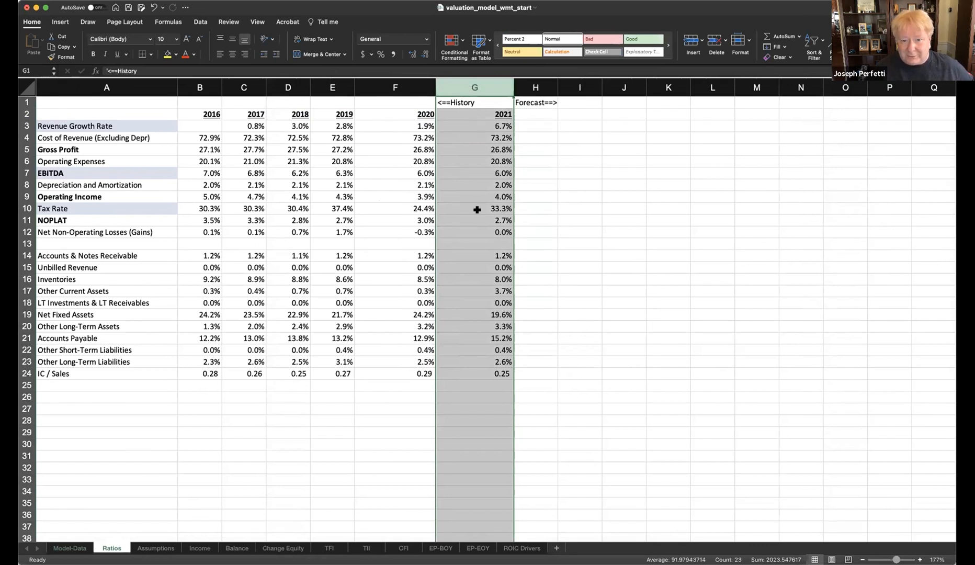
pyautogui.click(535, 112)
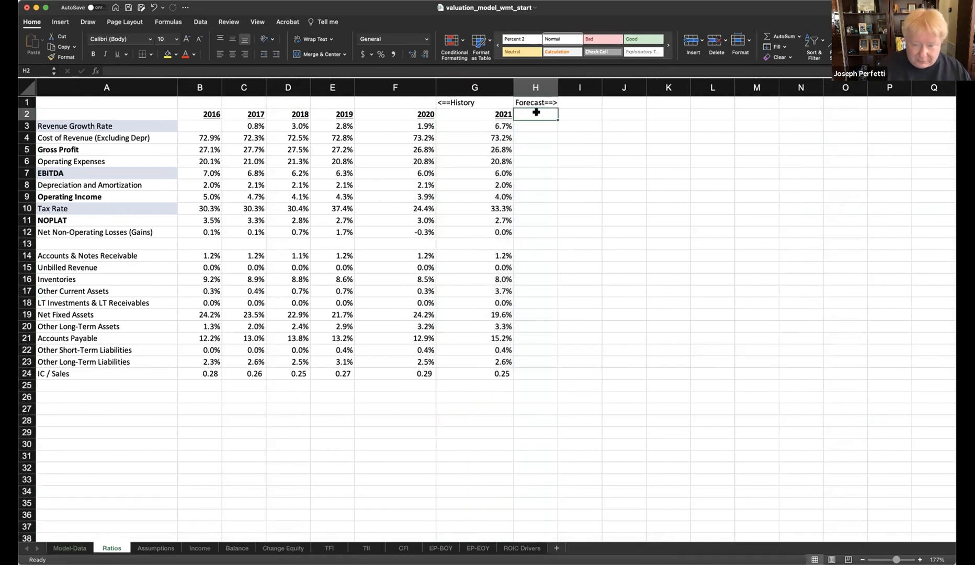
pyautogui.write('=')
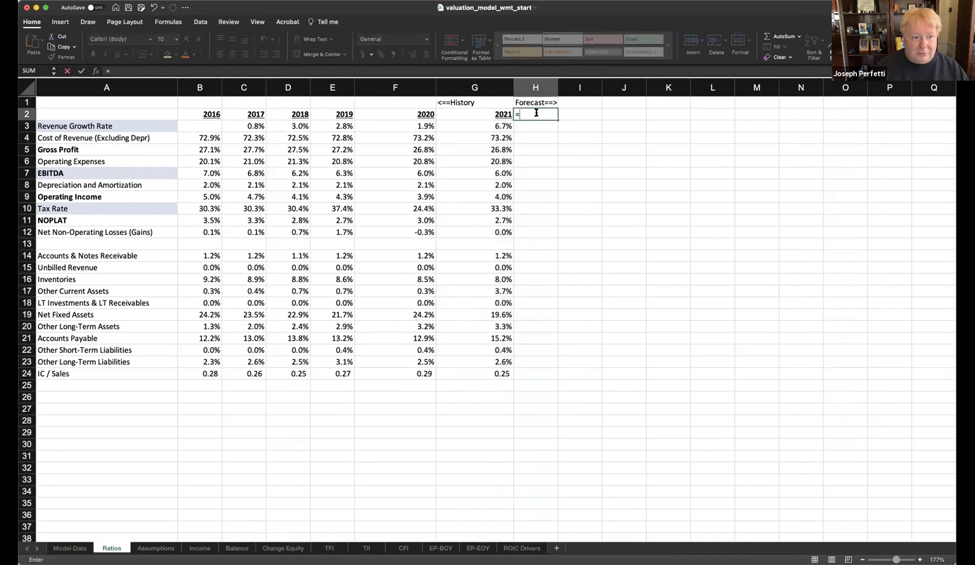
pyautogui.click(503, 115)
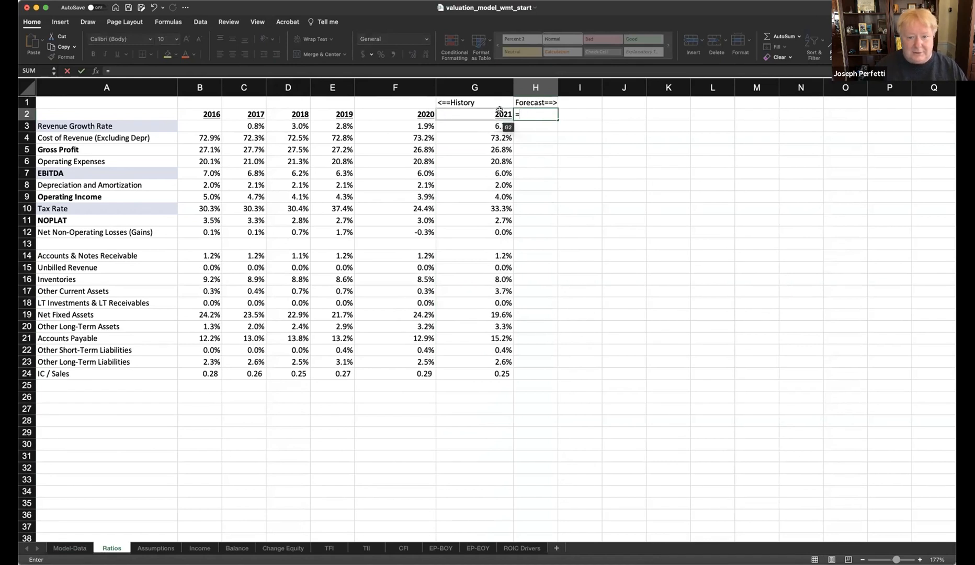
pyautogui.write('+1')
pyautogui.press('Return')
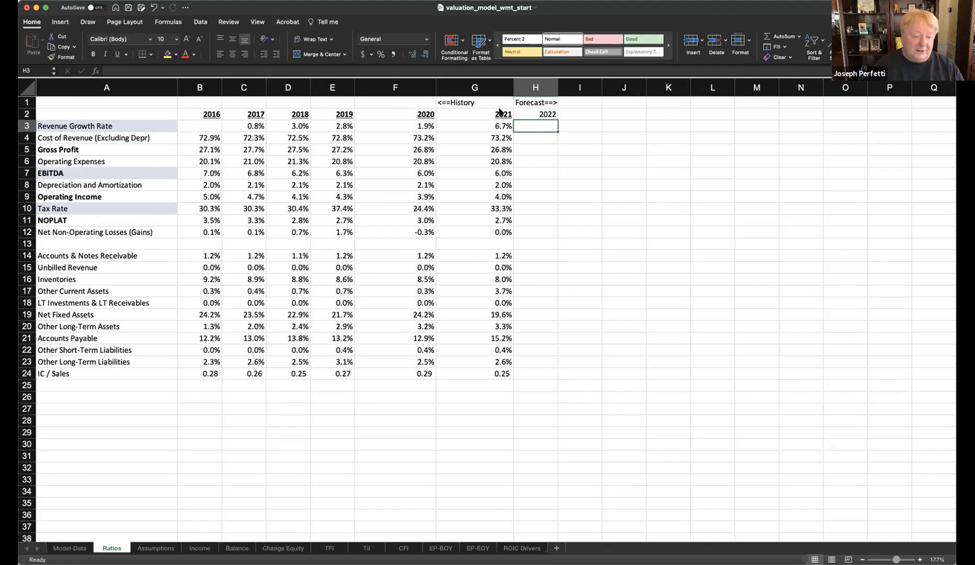
# - Check the operating cash percentage and WACC inputs on the Assumptions sheet
pyautogui.click(152, 549)
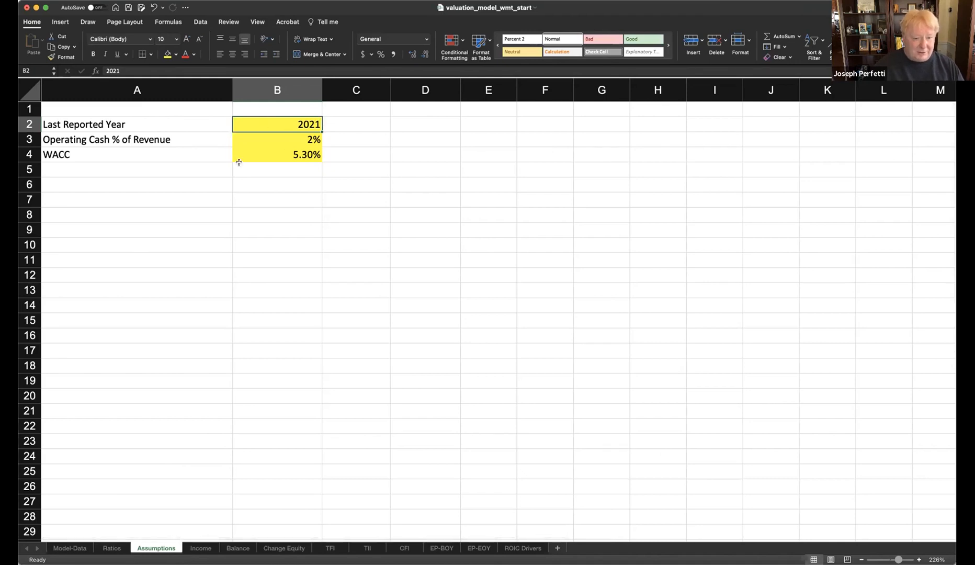
pyautogui.click(297, 140)
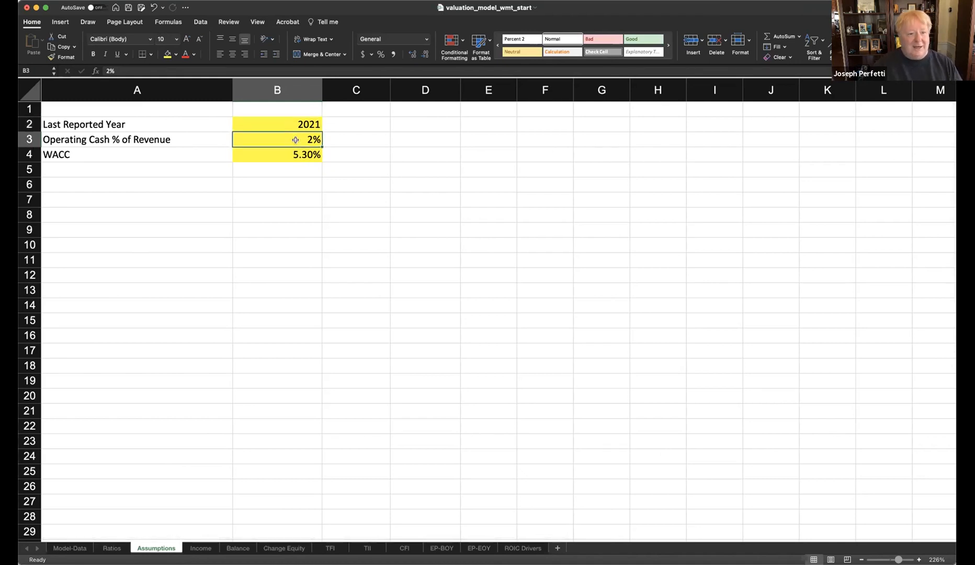
pyautogui.click(261, 153)
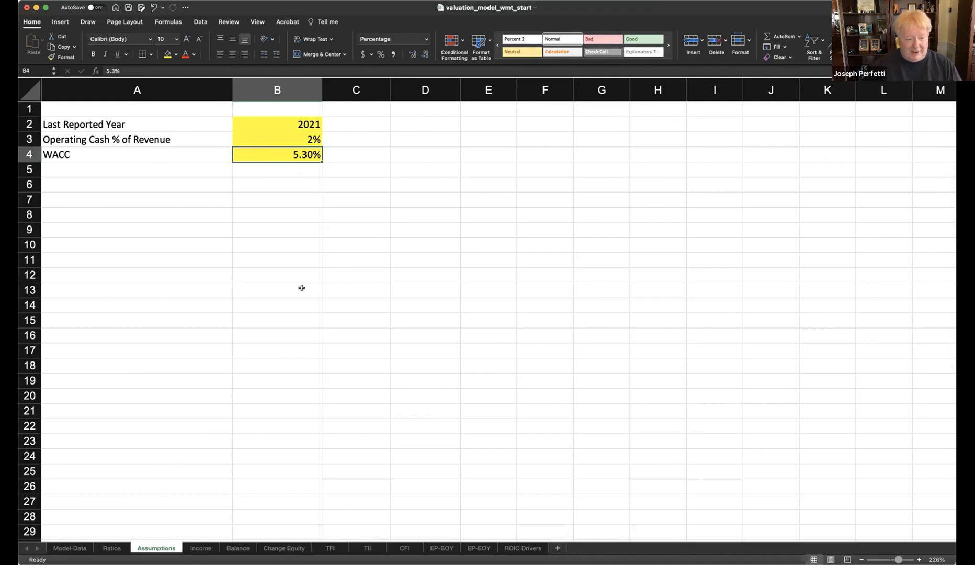
# - On the Ratios sheet, link the 2022 revenue growth rate in H3 to the 2021 rate (=G3) and highlight it yellow
pyautogui.click(113, 548)
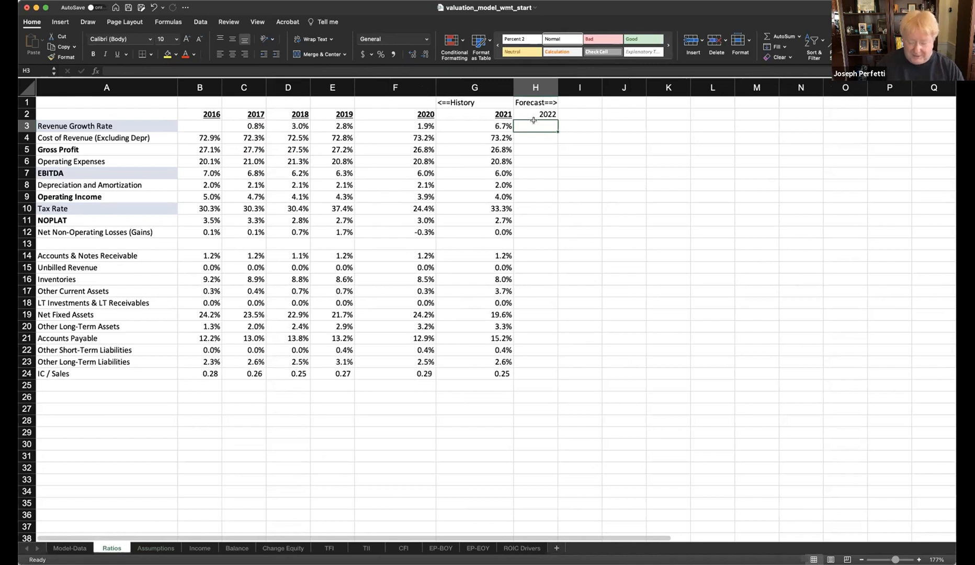
pyautogui.write('=')
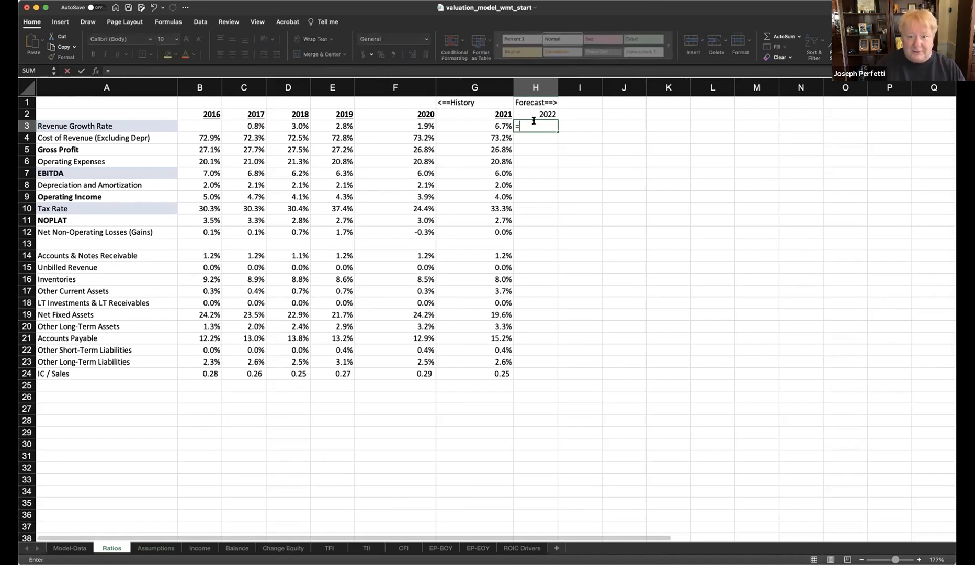
pyautogui.click(499, 126)
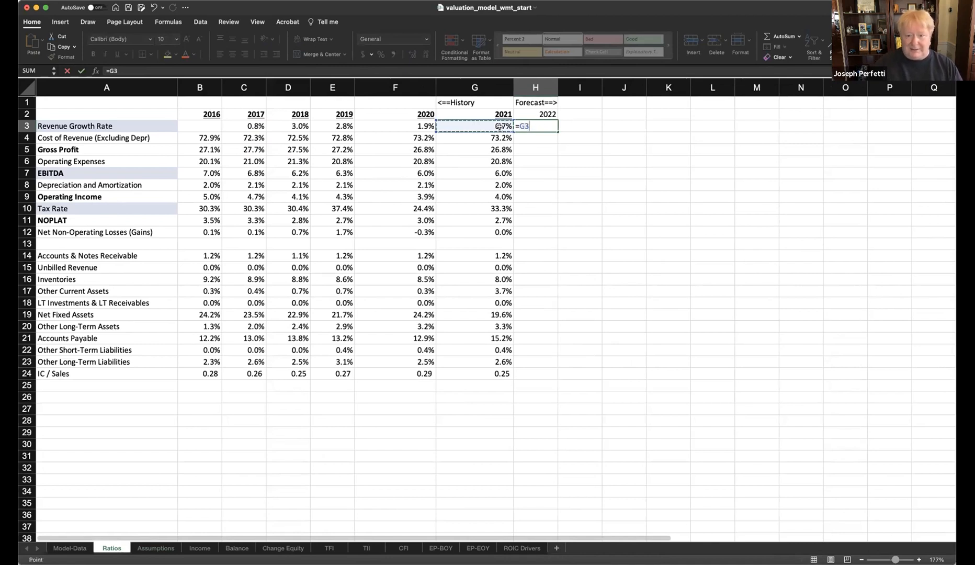
pyautogui.press('Return')
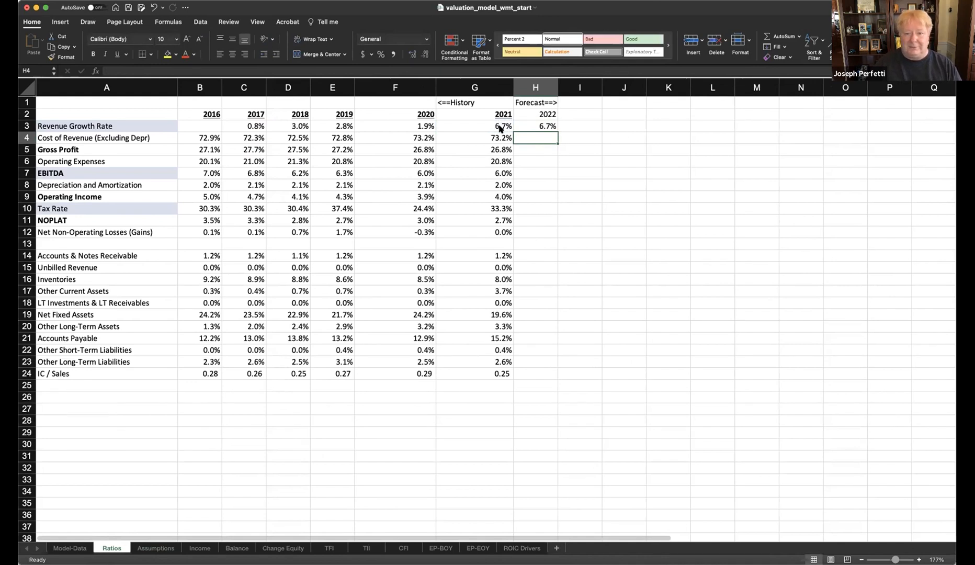
pyautogui.click(535, 124)
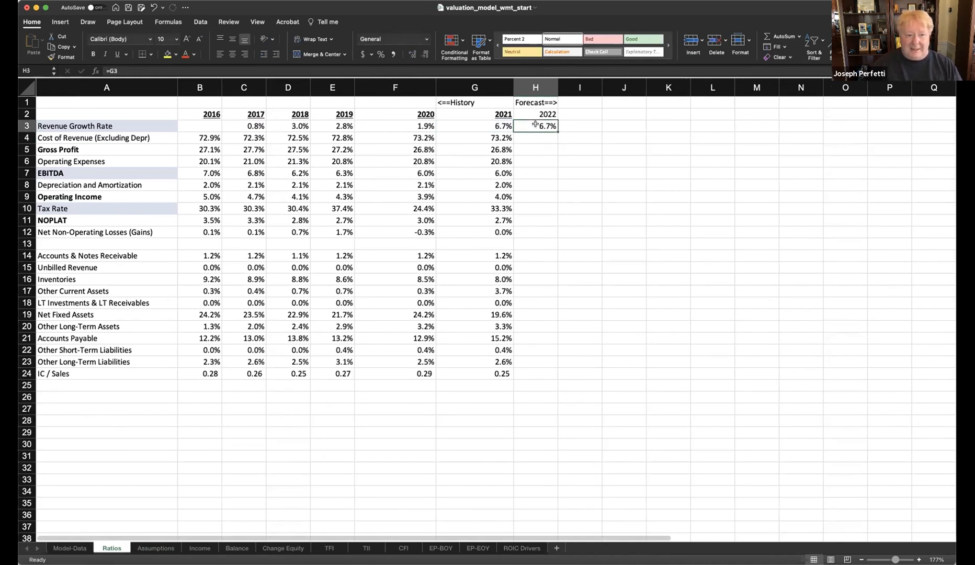
pyautogui.click(168, 54)
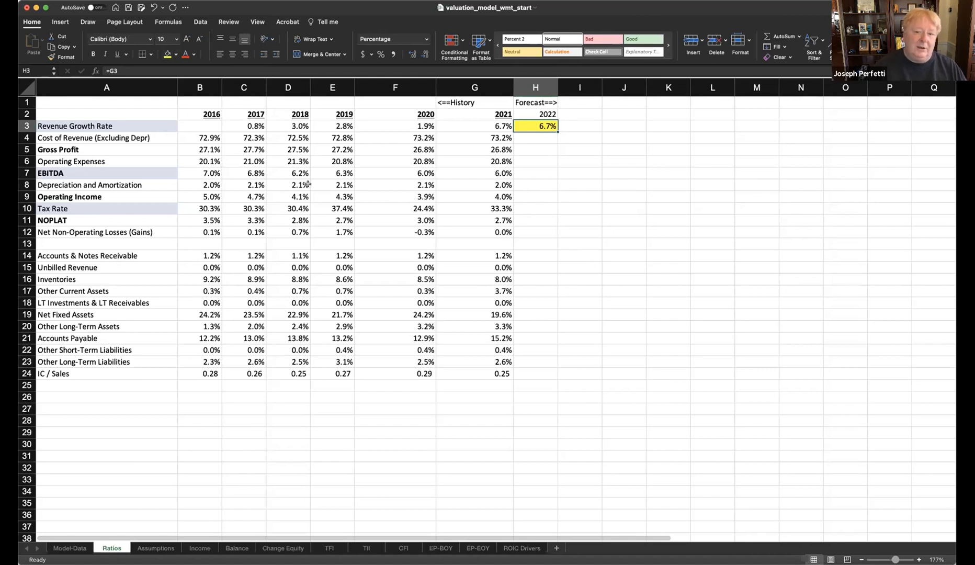
pyautogui.hscroll(1, 525, 125)
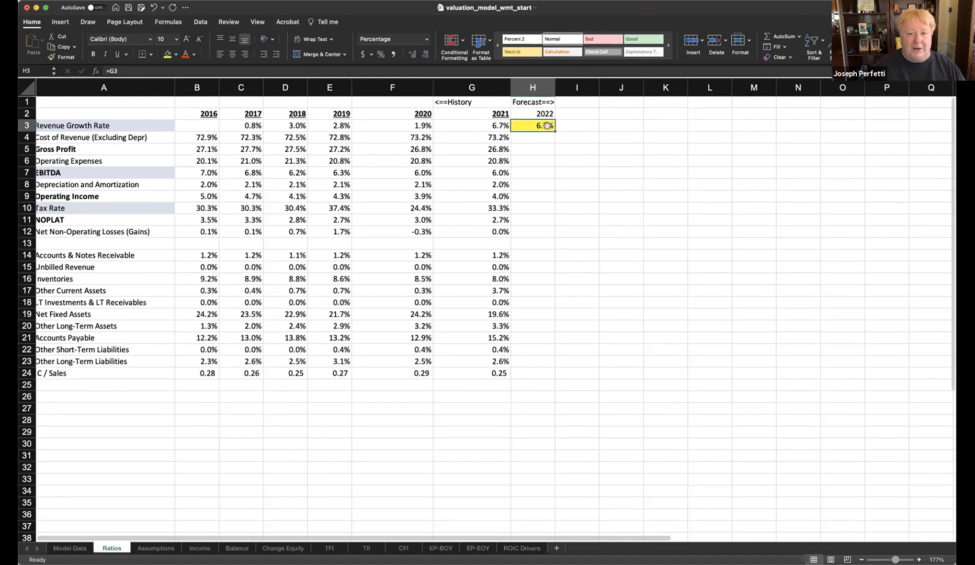
pyautogui.hscroll(-1, 547, 125)
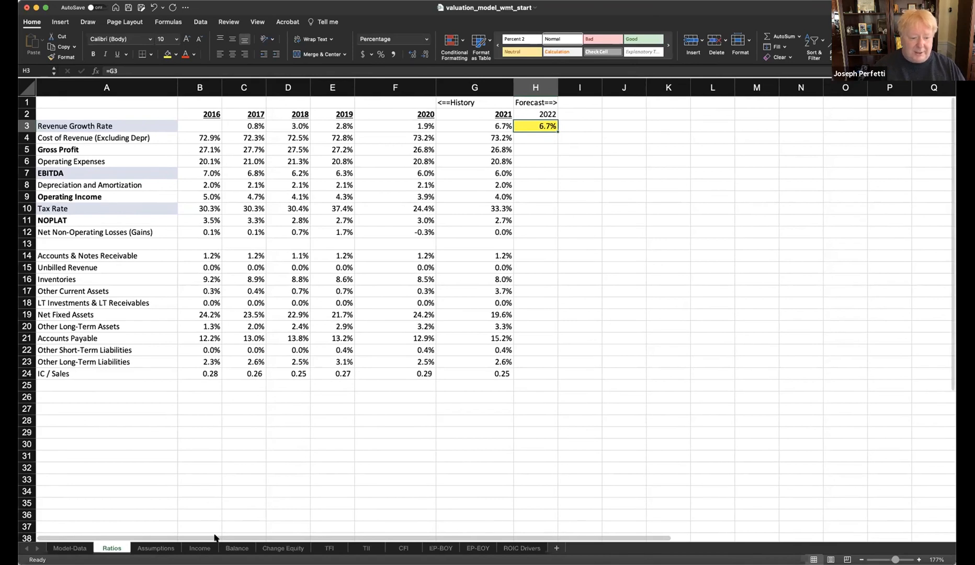
# - On the Income sheet, enter the heading "Forecast==>" in H1 and the forecast year formula =G2+1 in H2
pyautogui.click(204, 547)
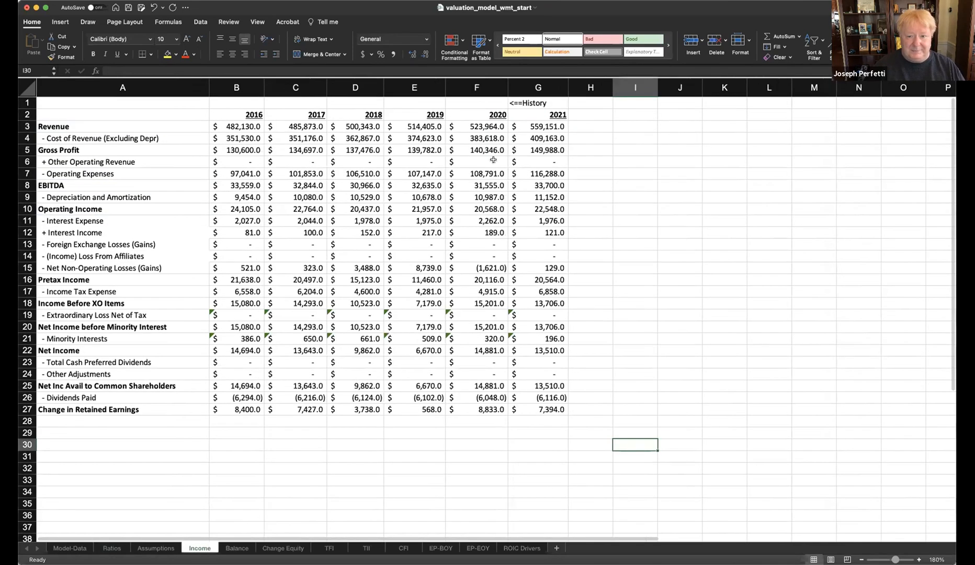
pyautogui.click(582, 103)
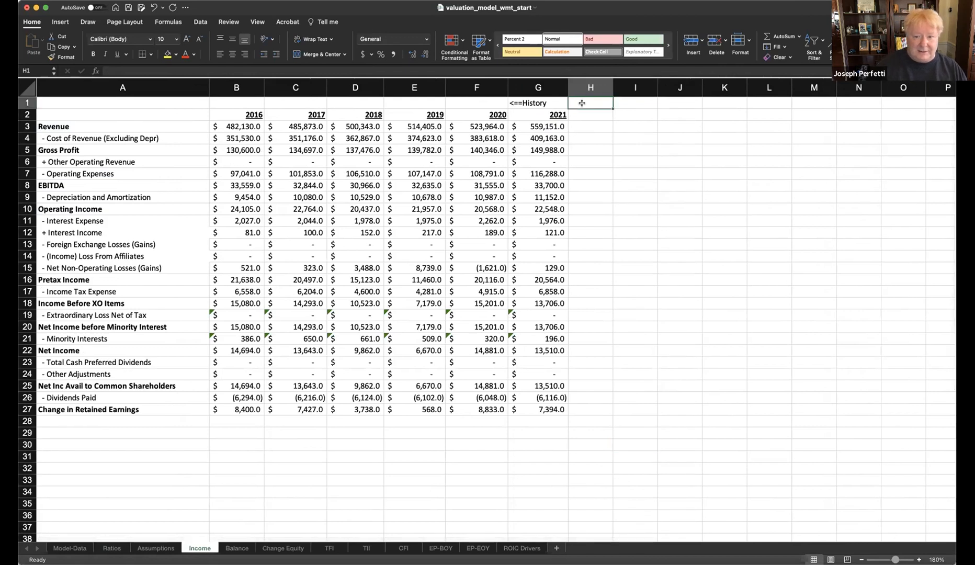
pyautogui.write('Fore')
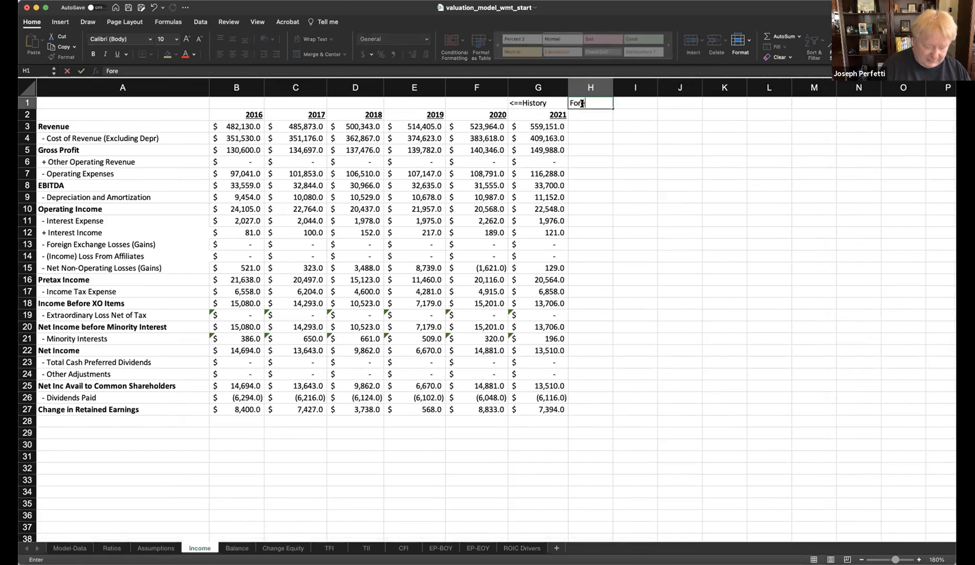
pyautogui.write('cast==>')
pyautogui.press('Return')
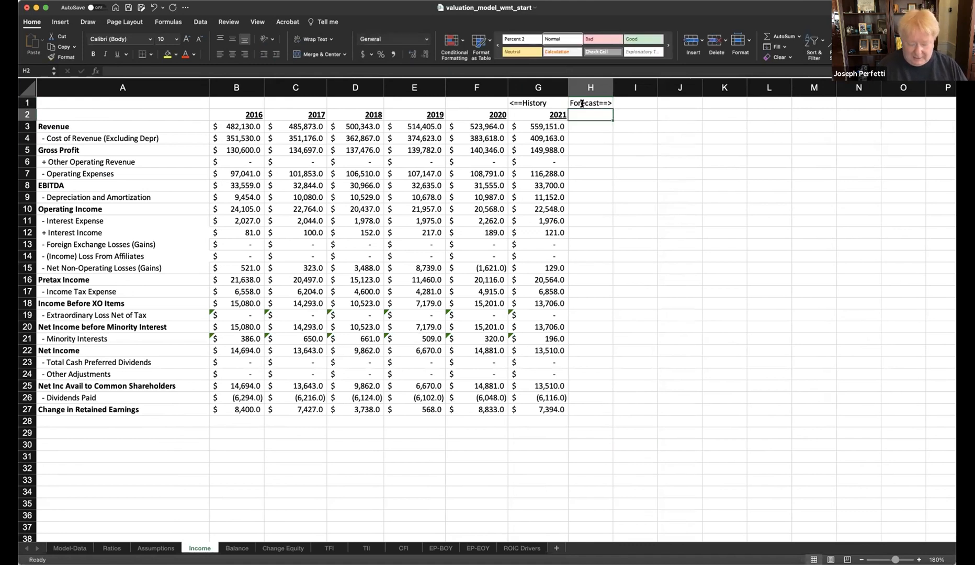
pyautogui.write('=')
pyautogui.press('Left')
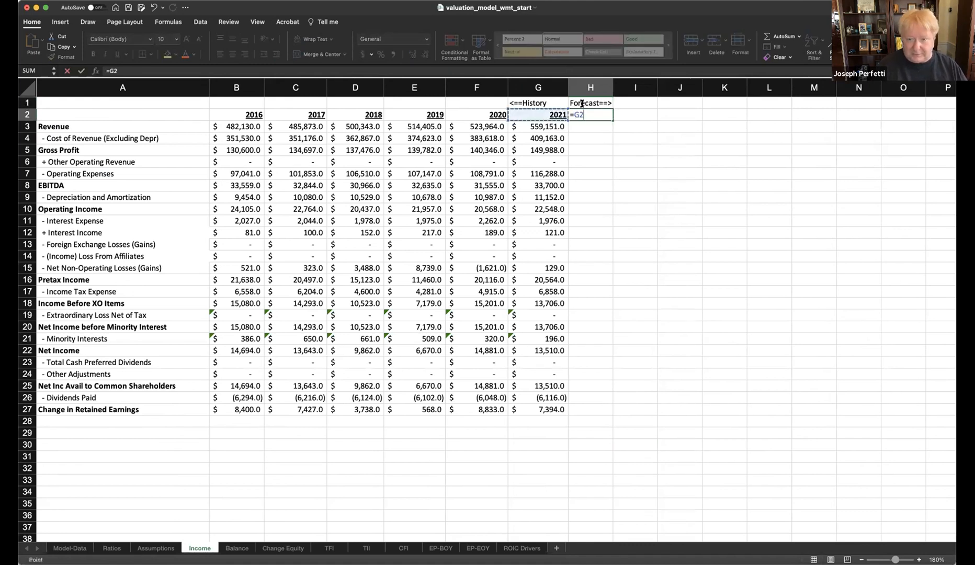
pyautogui.write('+1')
pyautogui.press('Return')
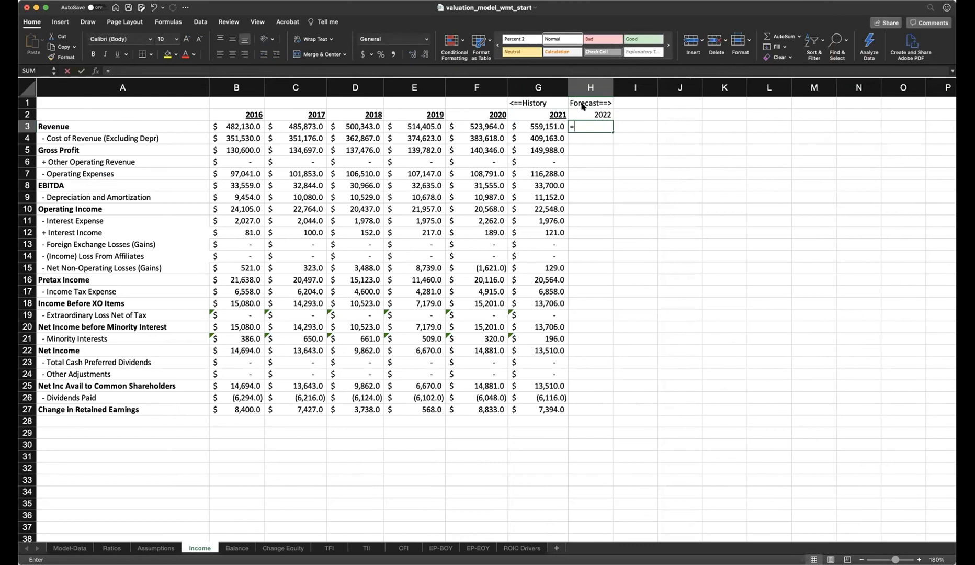
# - Calculate 2022 revenue in Income cell H3 by growing 2021 revenue at the Ratios growth rate: =G3*(1+Ratios!H3)
pyautogui.write('=')
pyautogui.click(555, 126)
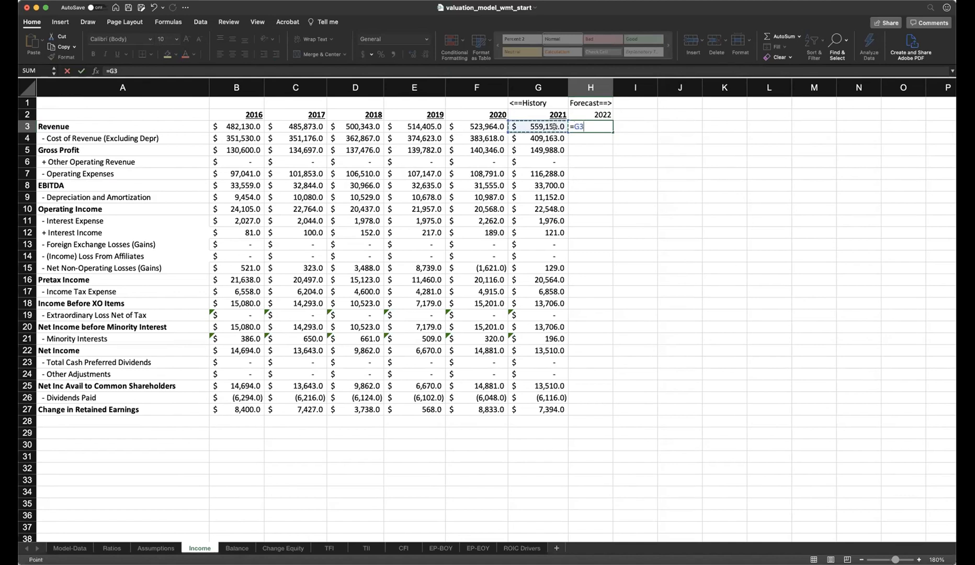
pyautogui.write('*(1+')
pyautogui.click(112, 547)
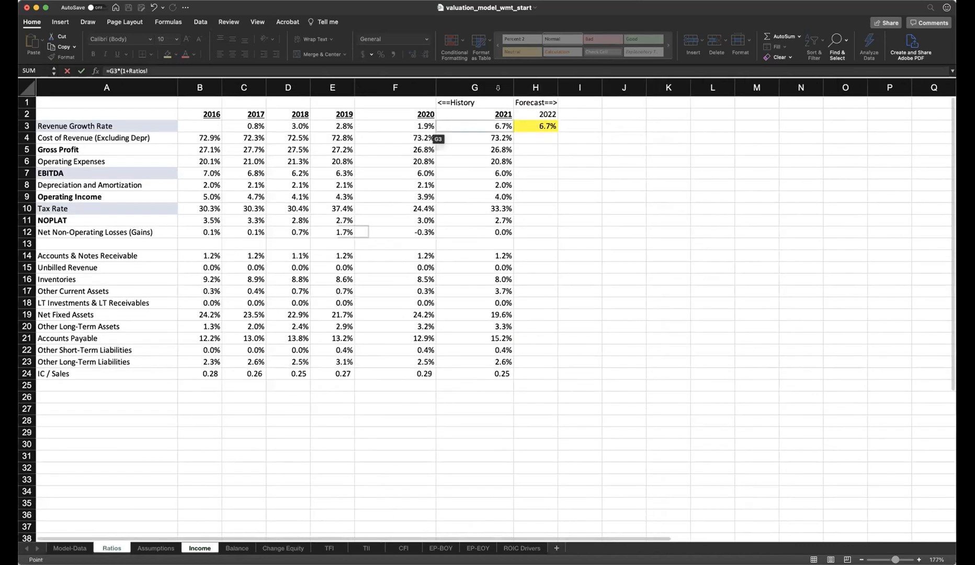
pyautogui.click(534, 124)
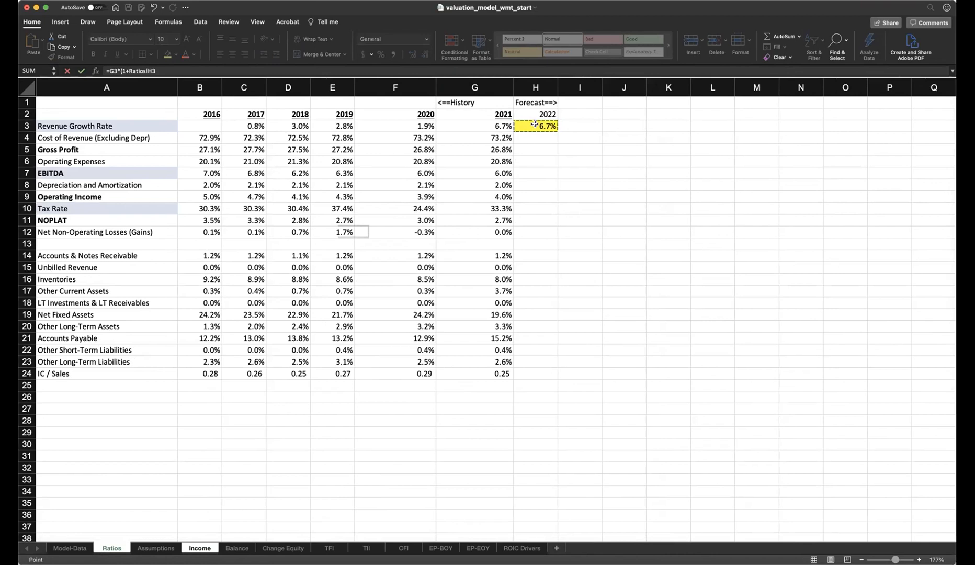
pyautogui.write(')')
pyautogui.press('Return')
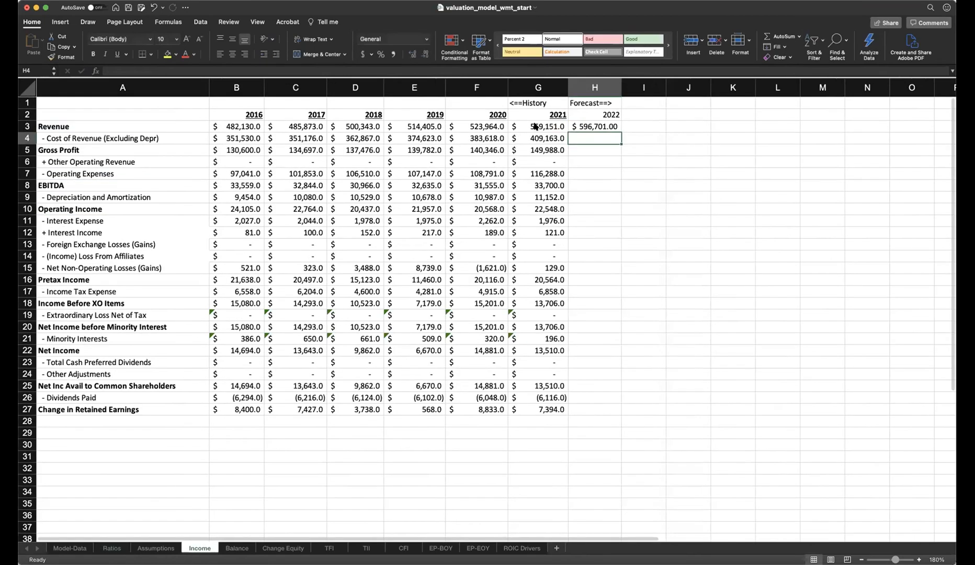
# - Format the Income sheet's 2022 forecast cells H3:H27 to one decimal place
pyautogui.click(596, 128)
pyautogui.moveTo(596, 128); pyautogui.dragTo(602, 411)
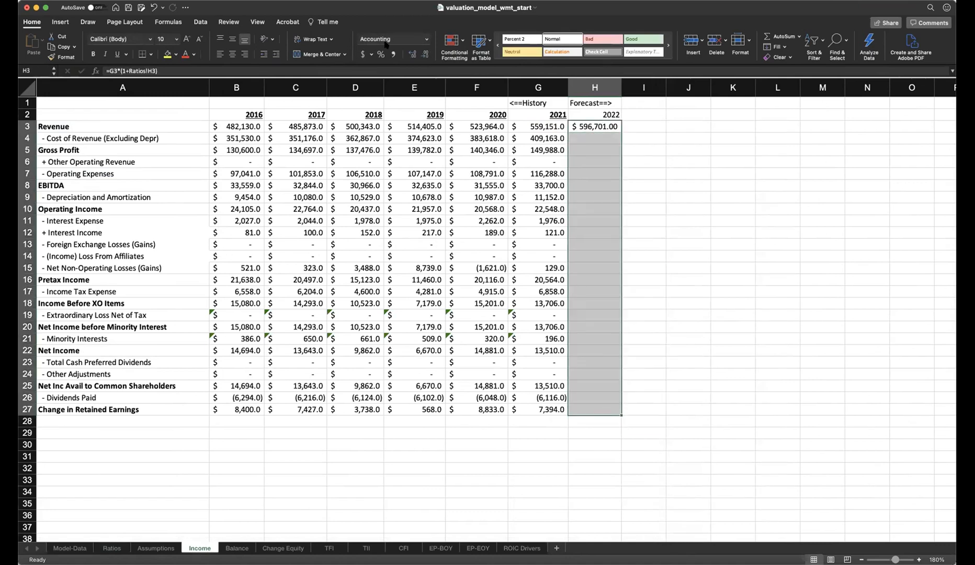
pyautogui.click(424, 55)
pyautogui.click(632, 126)
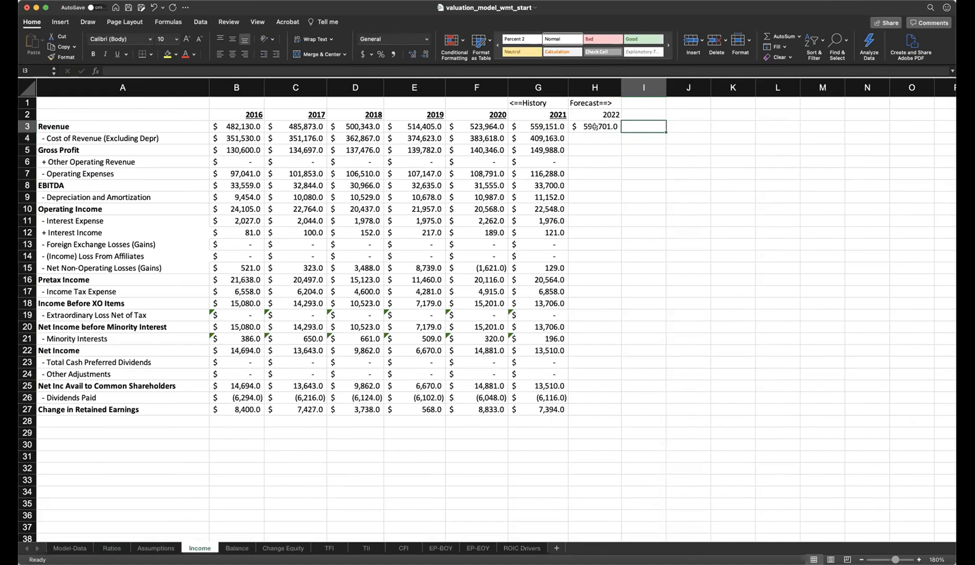
pyautogui.click(599, 125)
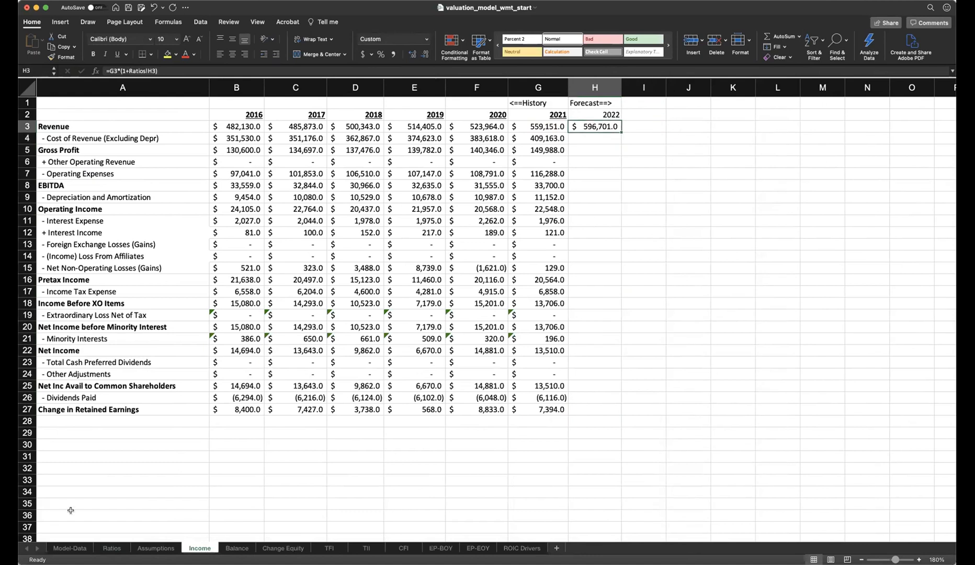
# - On the Ratios sheet, set the 2022 revenue growth rate in H3 to 5%
pyautogui.click(156, 549)
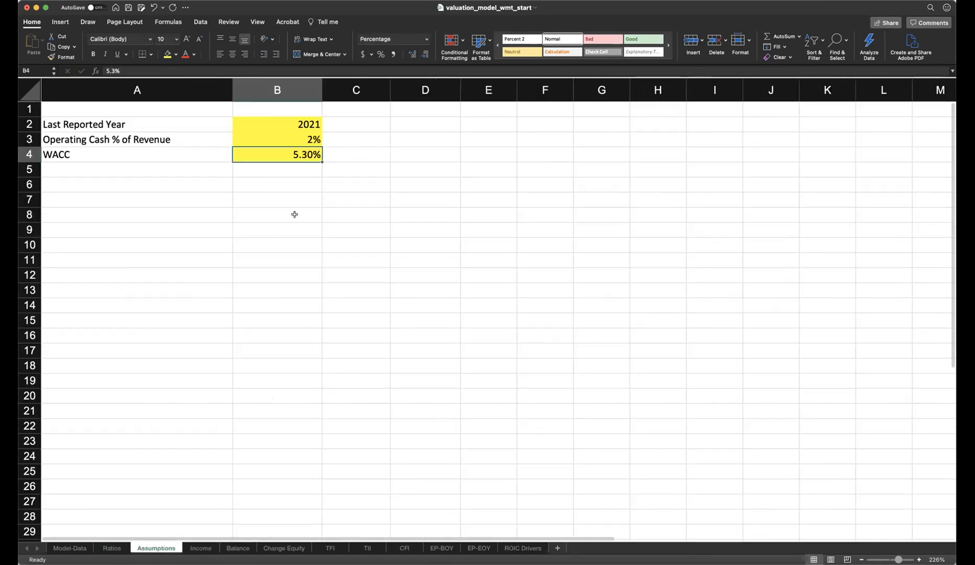
pyautogui.click(111, 548)
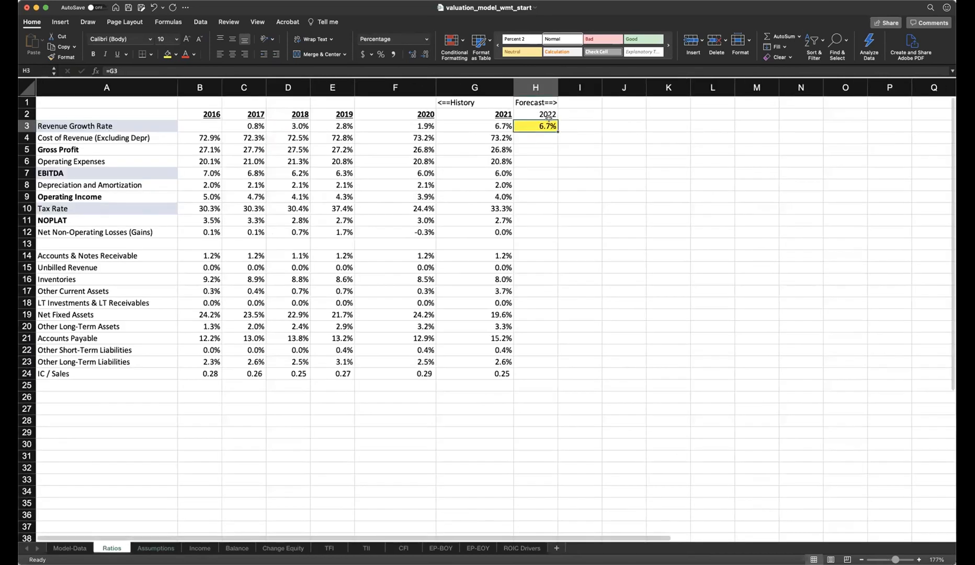
pyautogui.click(199, 548)
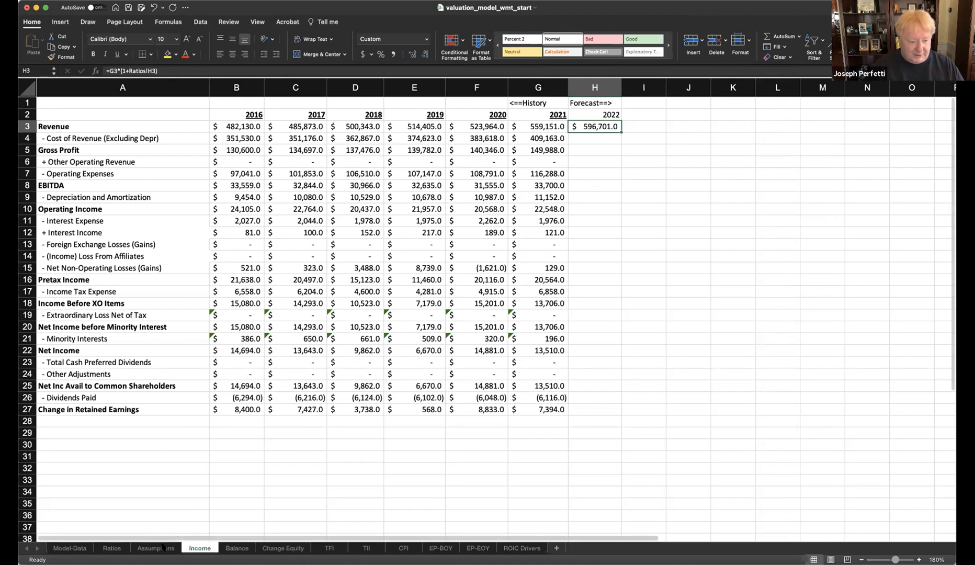
pyautogui.click(111, 548)
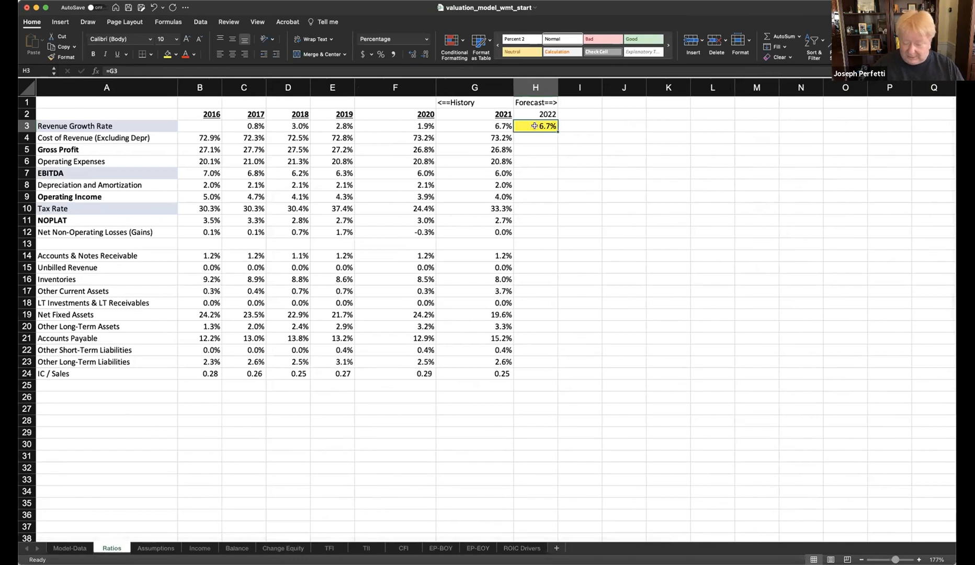
pyautogui.write('5%')
pyautogui.press('Return')
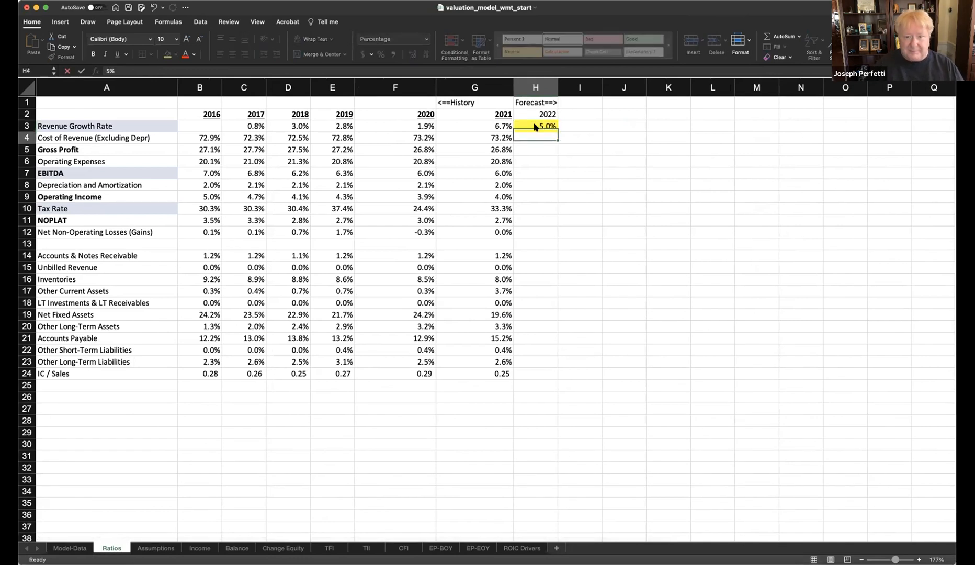
# - Try a 3% growth rate for 2022 in Ratios cell H3 and check its effect on Income sheet revenue
pyautogui.click(208, 549)
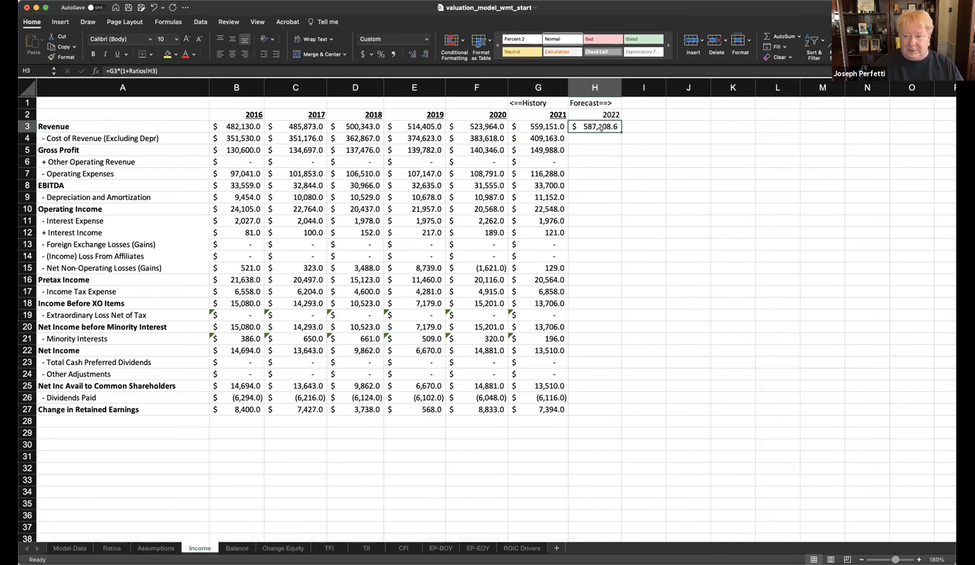
pyautogui.click(117, 550)
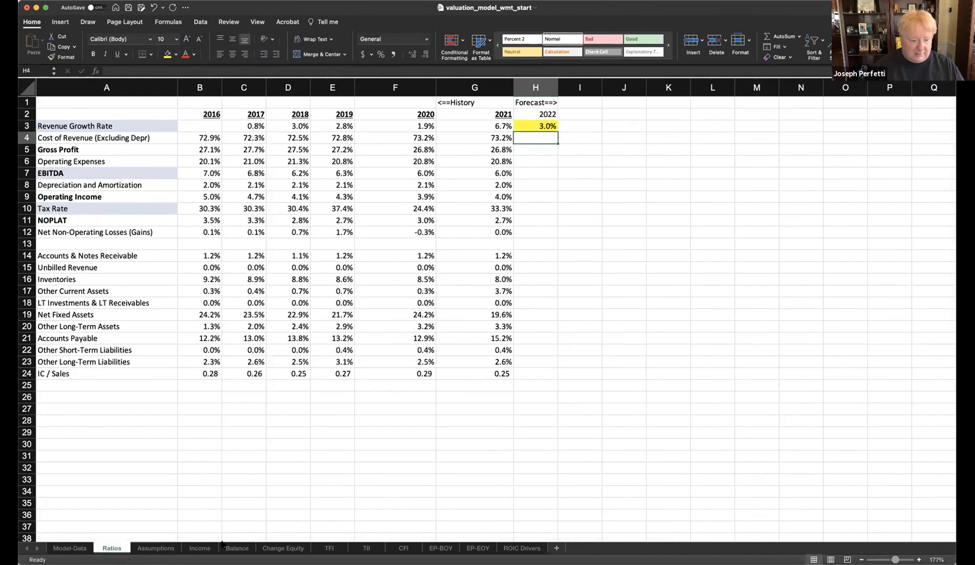
pyautogui.click(207, 549)
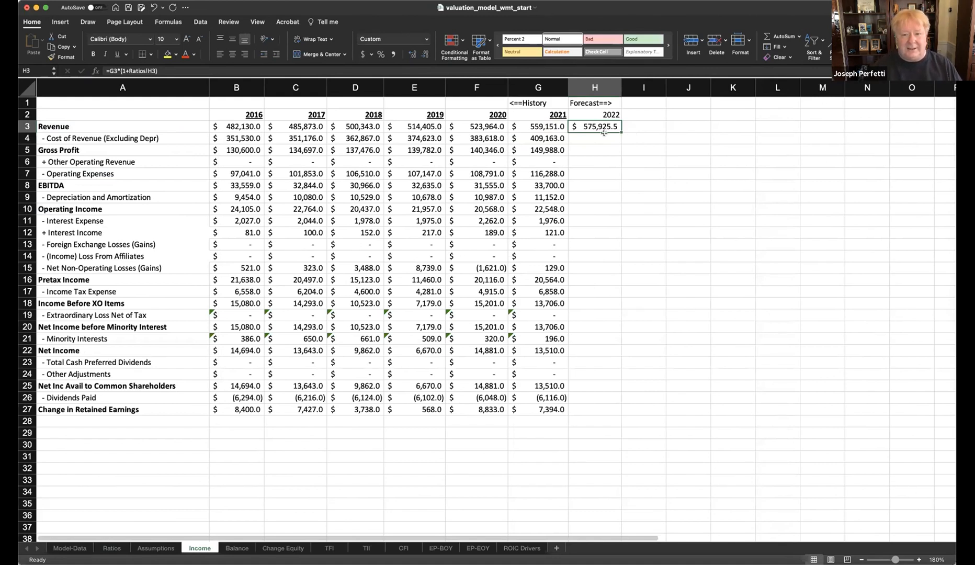
# - On the Ratios sheet, undo the trial growth rates so that H3 again holds =G3
pyautogui.click(116, 548)
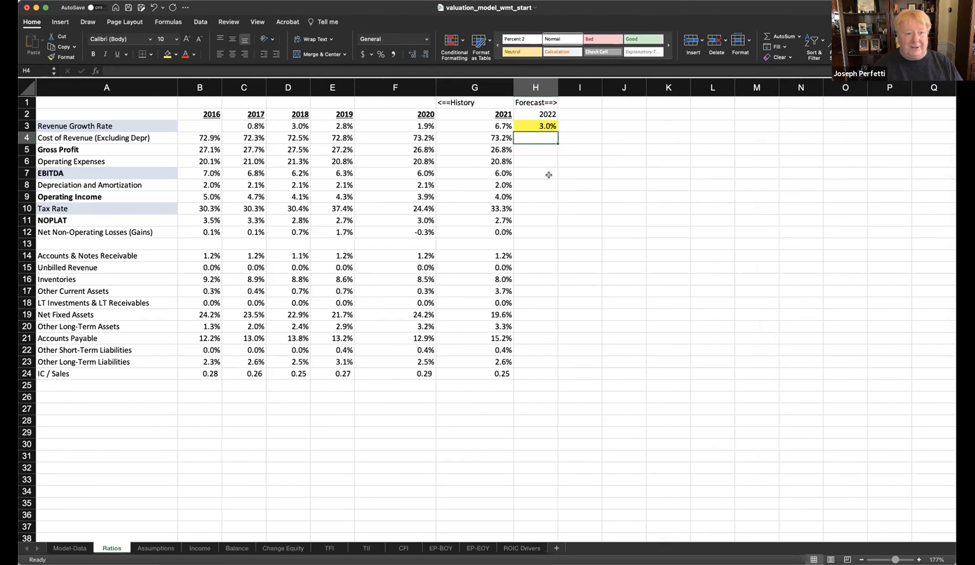
pyautogui.click(153, 7)
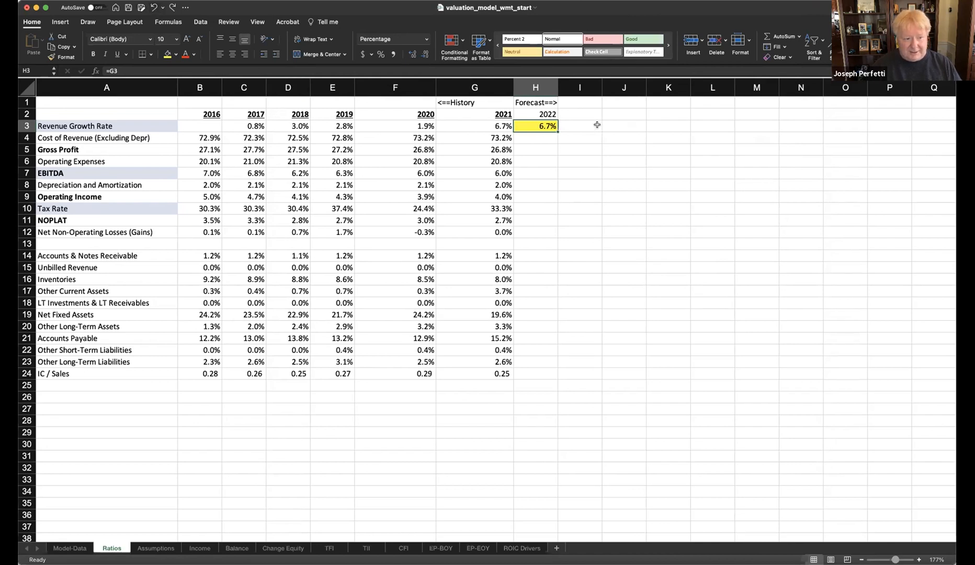
# - Set the 2022 EBITDA ratio in H7 equal to 2021 with =G7 and fill the cell yellow
pyautogui.click(539, 172)
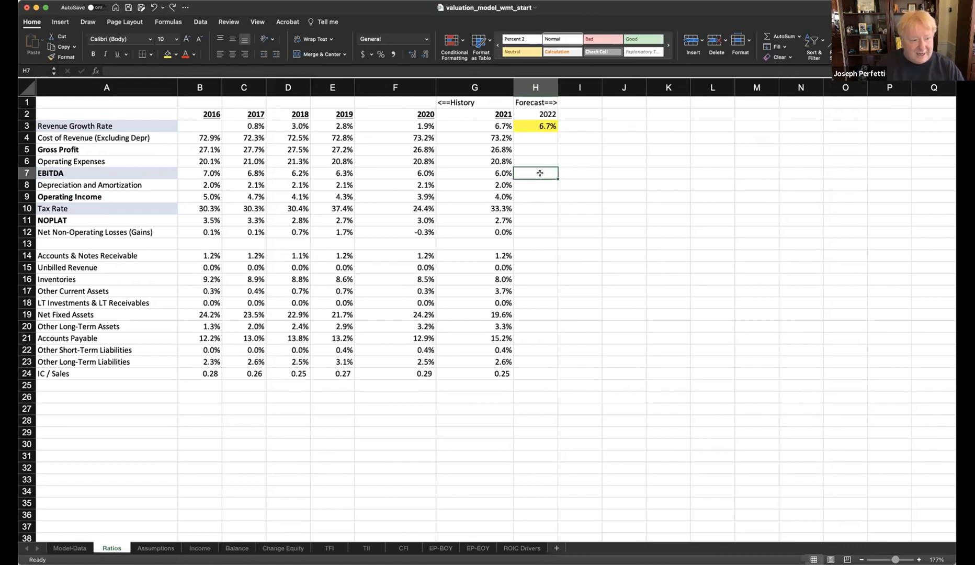
pyautogui.write('=')
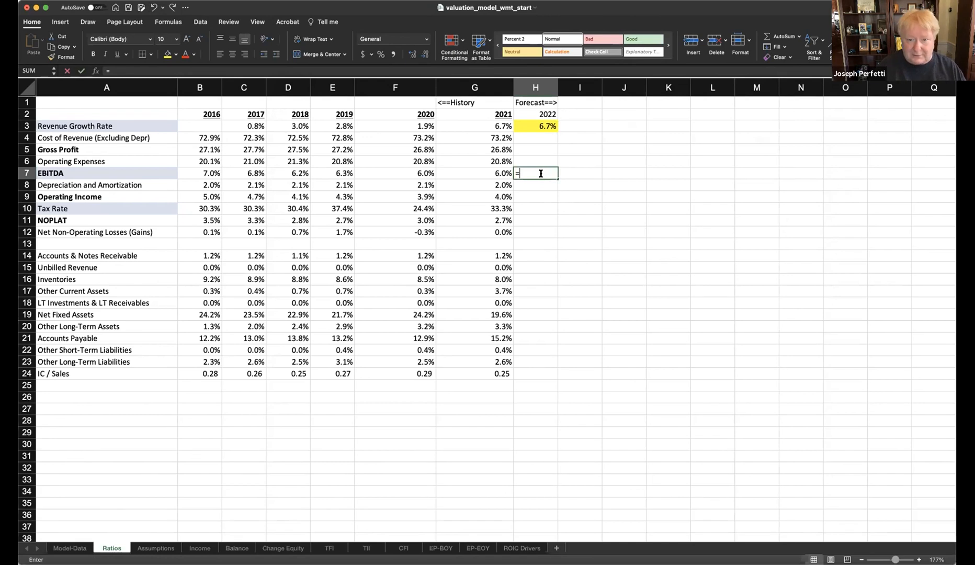
pyautogui.click(497, 175)
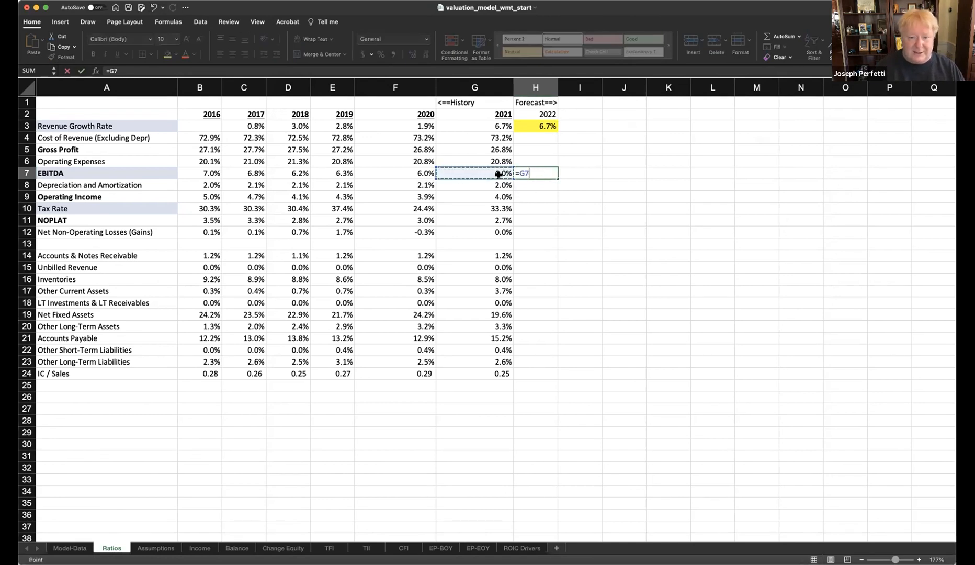
pyautogui.press('Return')
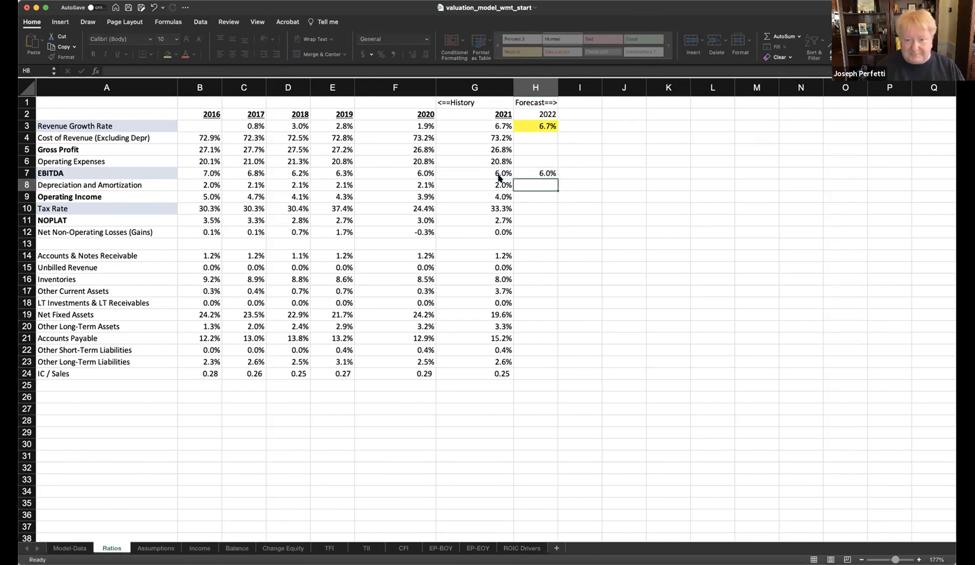
pyautogui.click(502, 173)
pyautogui.click(562, 160)
pyautogui.click(536, 173)
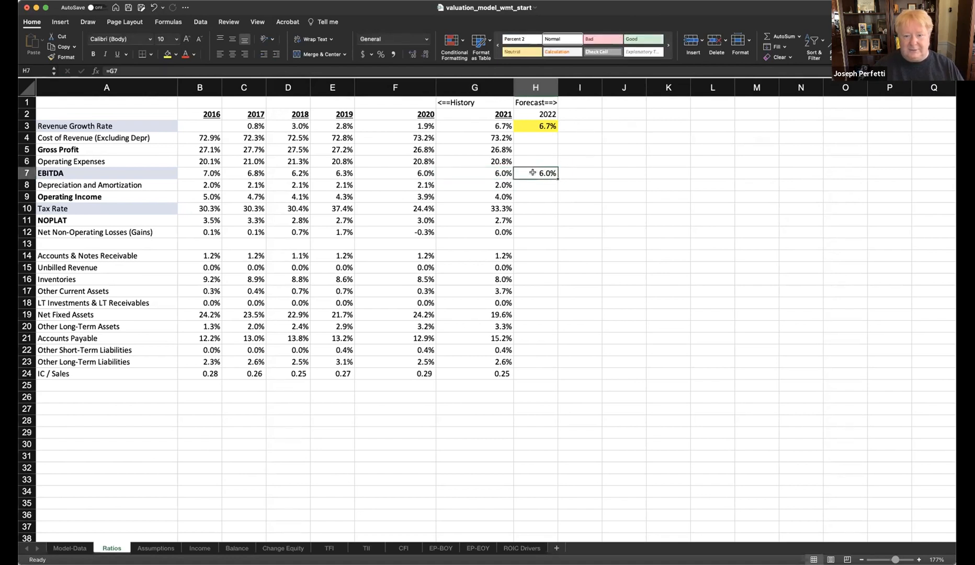
pyautogui.click(167, 54)
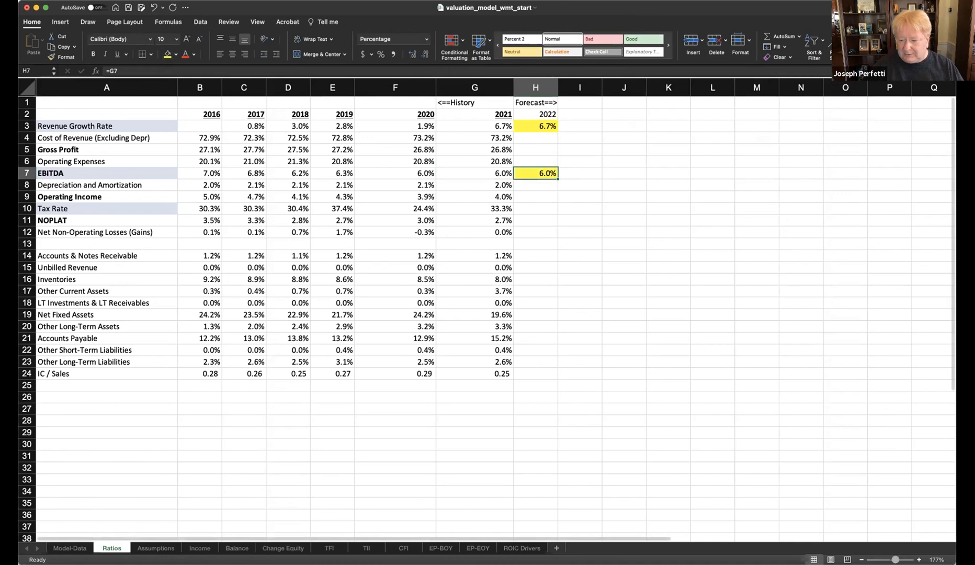
# - Examine the 2022 cells for cost of revenue, gross profit and operating expenses above the EBITDA ratio
pyautogui.moveTo(895, 559); pyautogui.dragTo(899, 559)
pyautogui.click(817, 310)
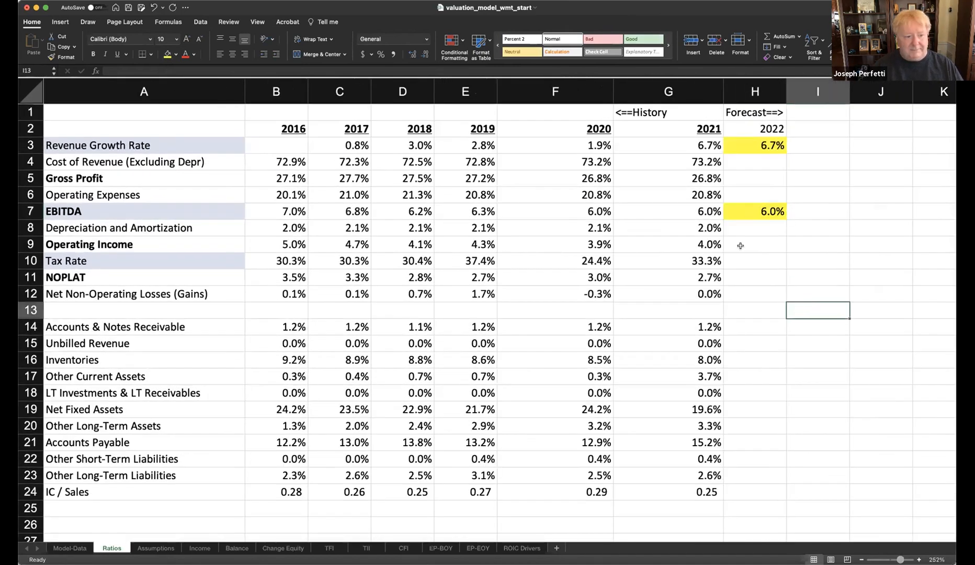
pyautogui.click(756, 211)
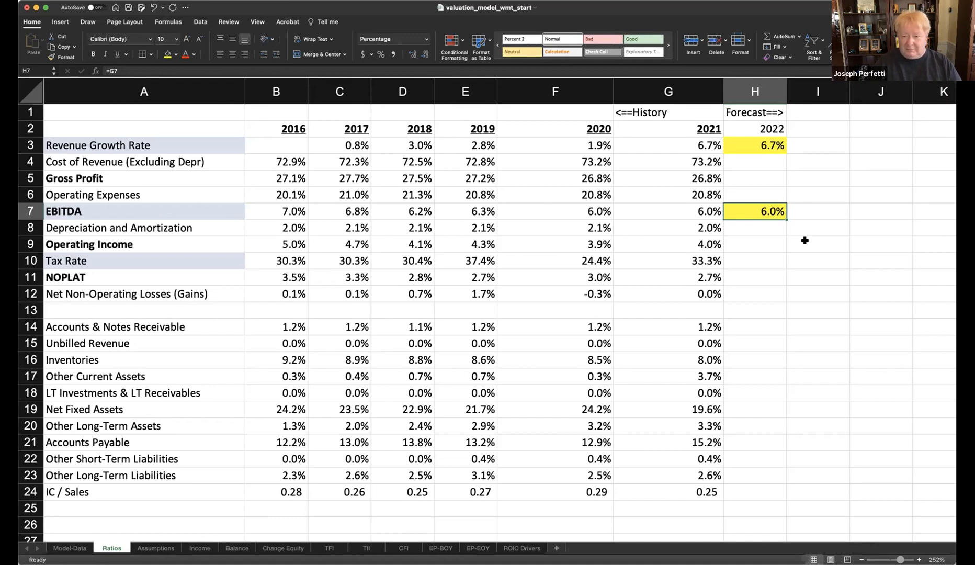
pyautogui.click(758, 163)
pyautogui.click(758, 193)
pyautogui.click(753, 161)
pyautogui.click(751, 195)
pyautogui.click(745, 155)
pyautogui.moveTo(749, 177); pyautogui.dragTo(749, 190)
pyautogui.click(748, 190)
pyautogui.click(748, 163)
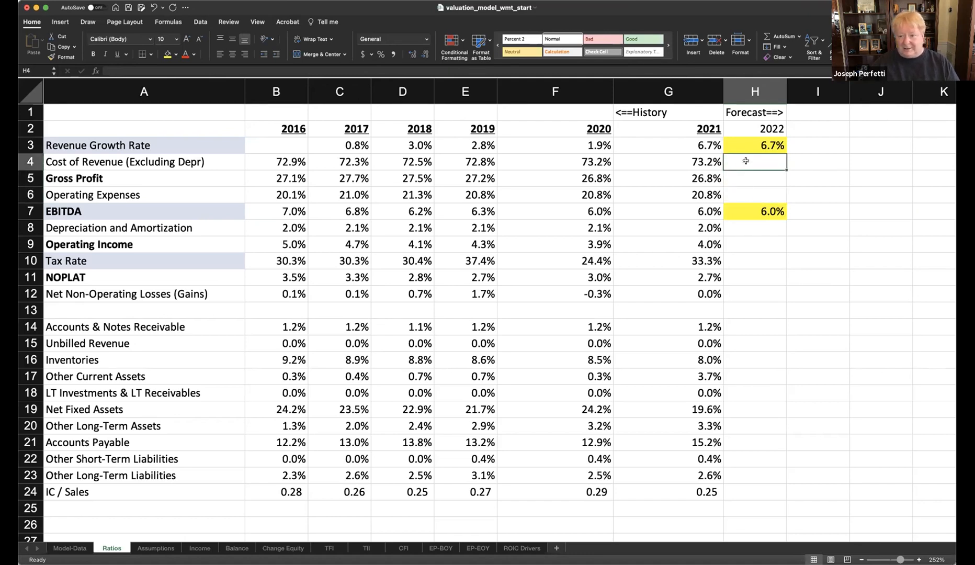
pyautogui.click(750, 192)
pyautogui.click(760, 211)
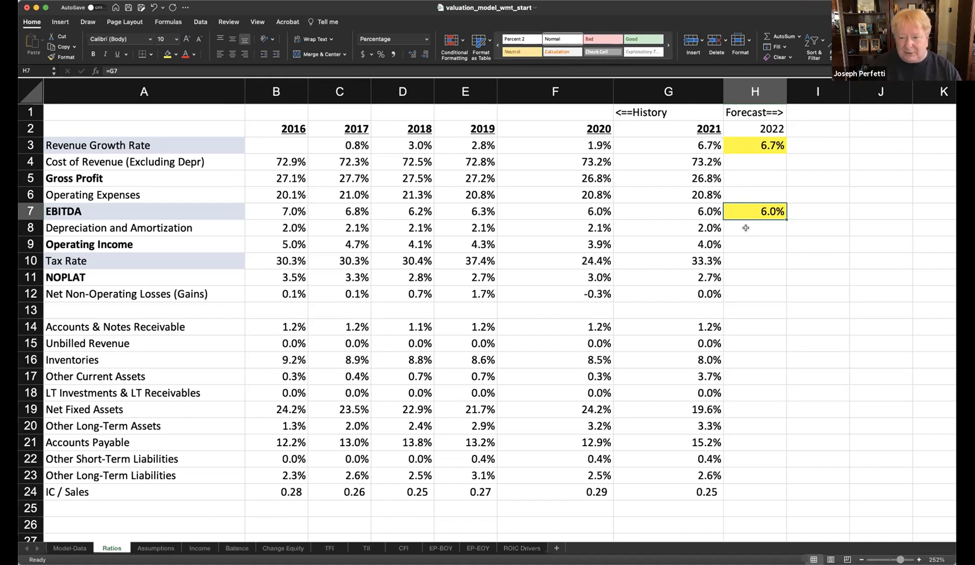
# - Set the 2022 Depreciation and Amortization ratio in H8 to =G8 and fill the cell yellow
pyautogui.click(745, 227)
pyautogui.write('=')
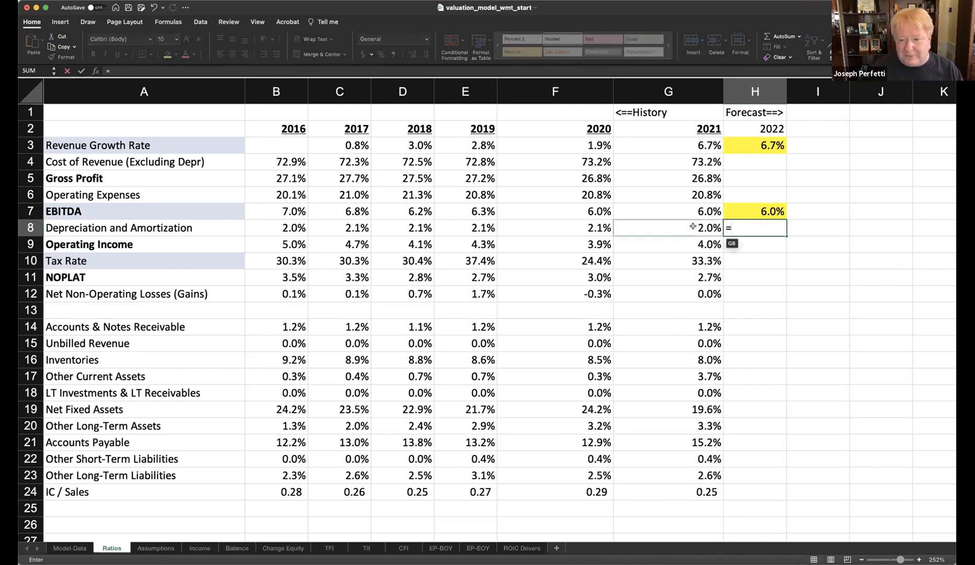
pyautogui.click(695, 229)
pyautogui.press('Return')
pyautogui.click(748, 224)
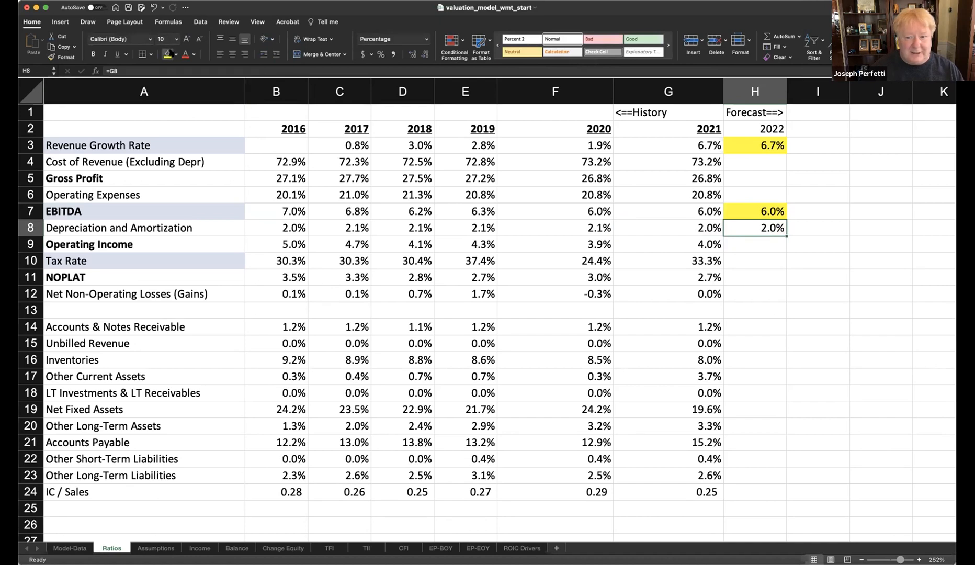
pyautogui.click(167, 54)
# - Calculate the 2022 Operating Income ratio in H9 as EBITDA less depreciation and amortization: =H7-H8
pyautogui.click(763, 242)
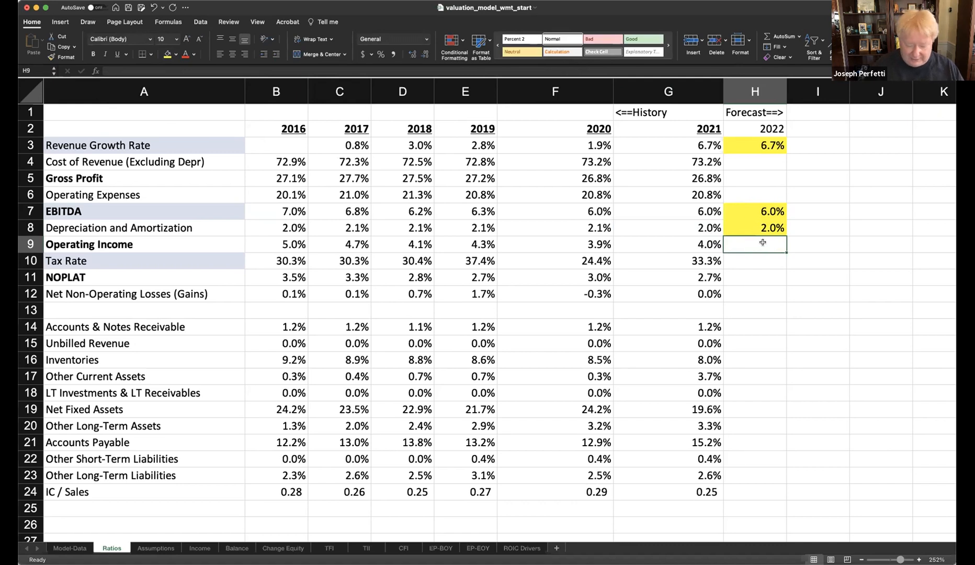
pyautogui.write('=')
pyautogui.click(762, 205)
pyautogui.write('-')
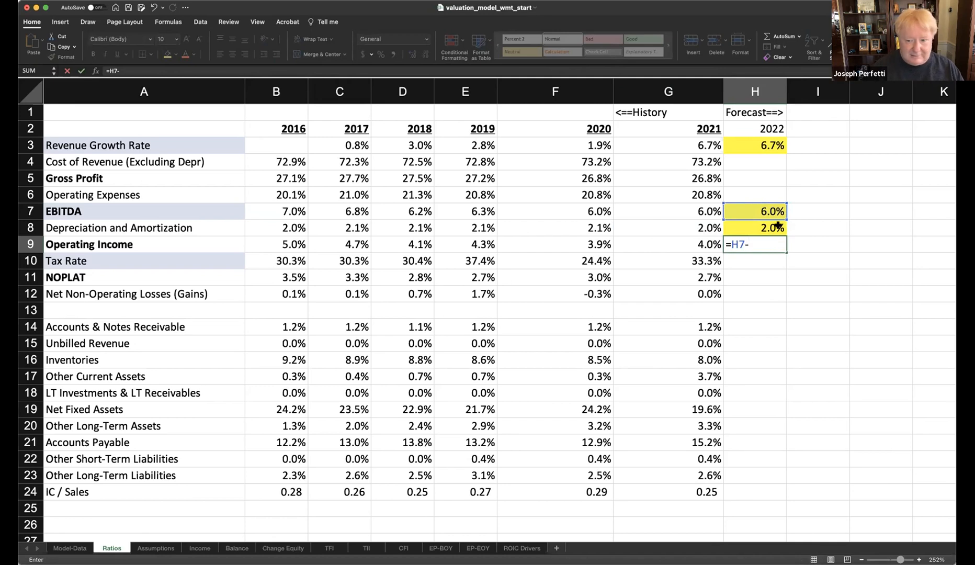
pyautogui.click(770, 227)
pyautogui.press('Return')
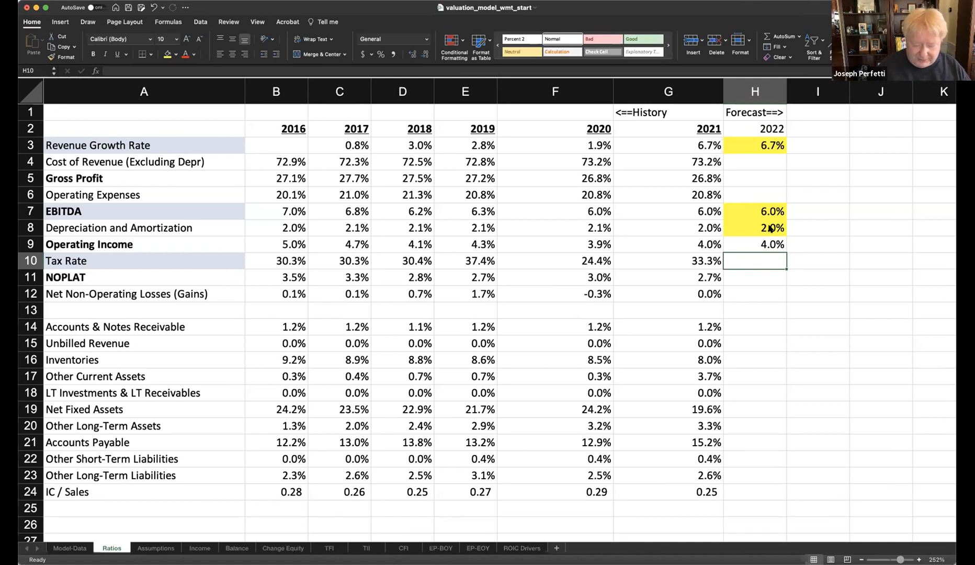
# - Carry the 2021 tax rate into 2022 with =G10 in H10 and fill the cell yellow
pyautogui.write('=')
pyautogui.press('Left')
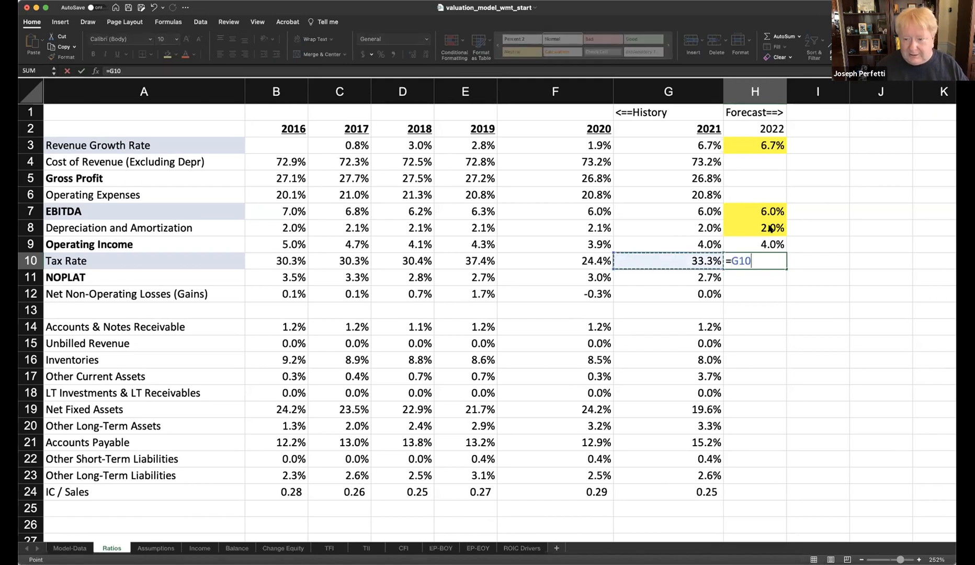
pyautogui.press('Return')
pyautogui.click(779, 257)
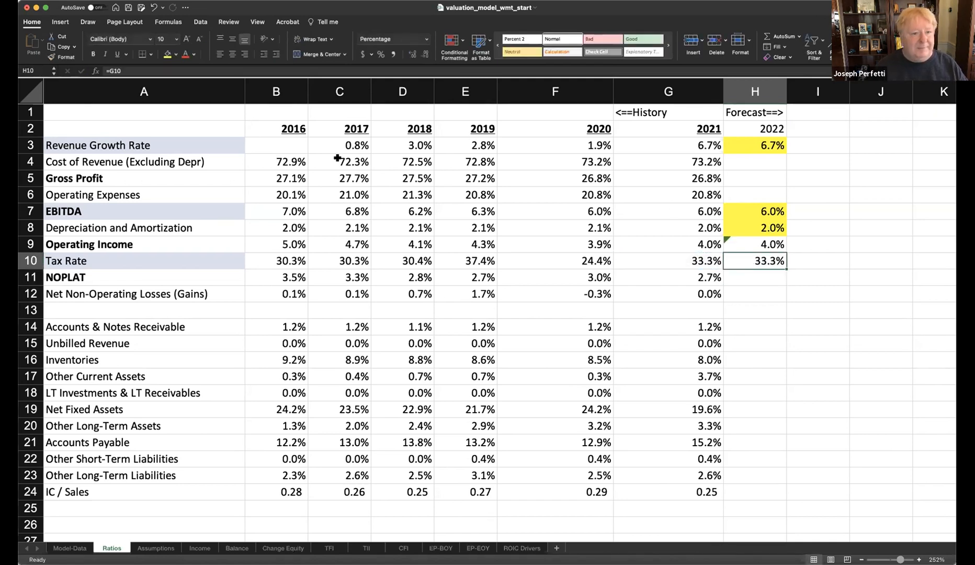
pyautogui.click(168, 54)
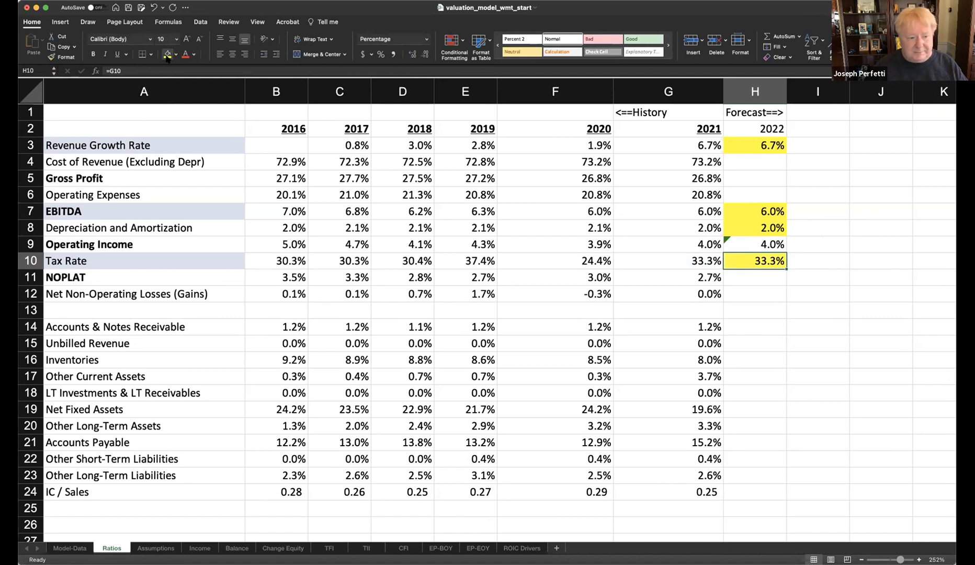
# - Check the 2021 NOPLAT formula in G11 as the model for the 2022 cell H11
pyautogui.click(769, 274)
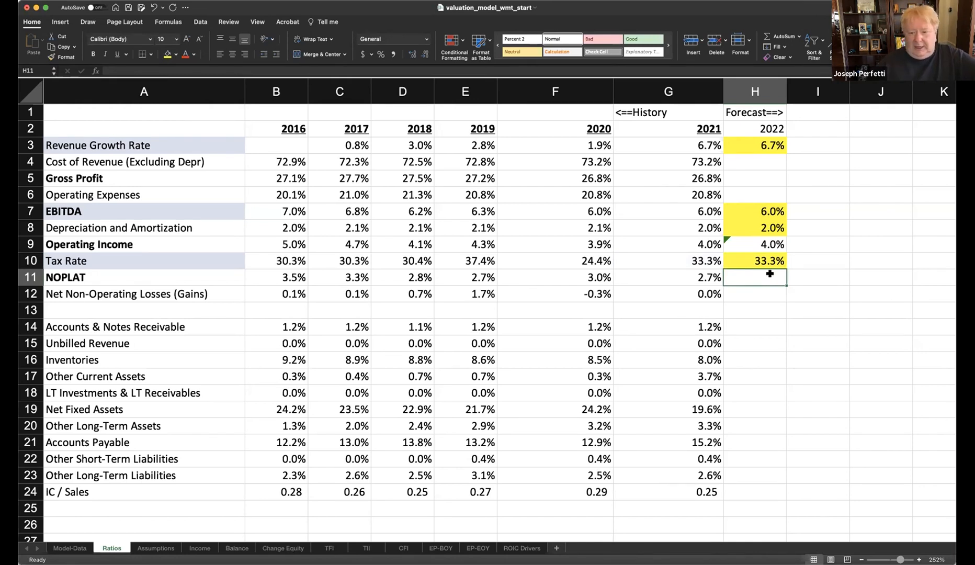
pyautogui.click(704, 281)
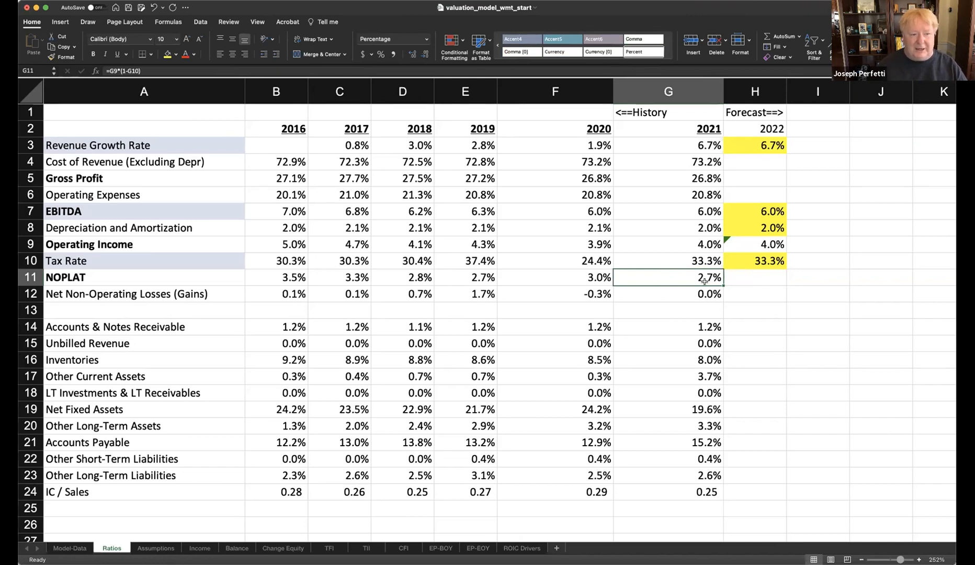
pyautogui.click(765, 266)
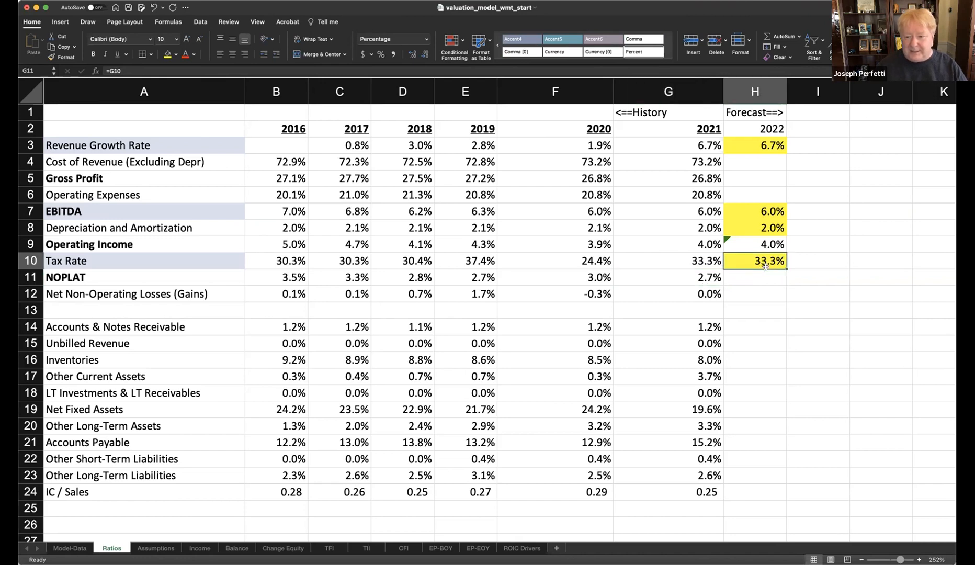
pyautogui.click(760, 275)
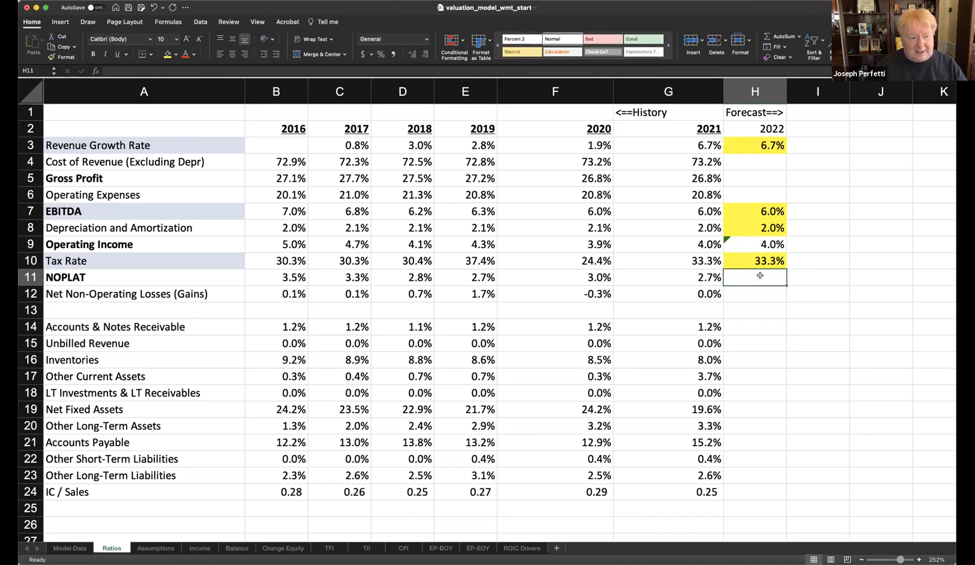
pyautogui.write('=')
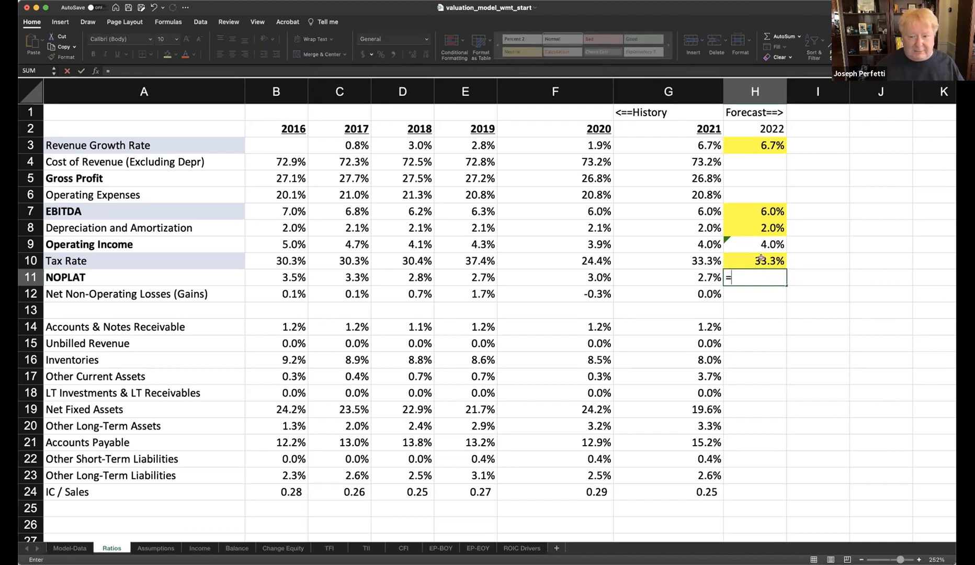
pyautogui.click(766, 244)
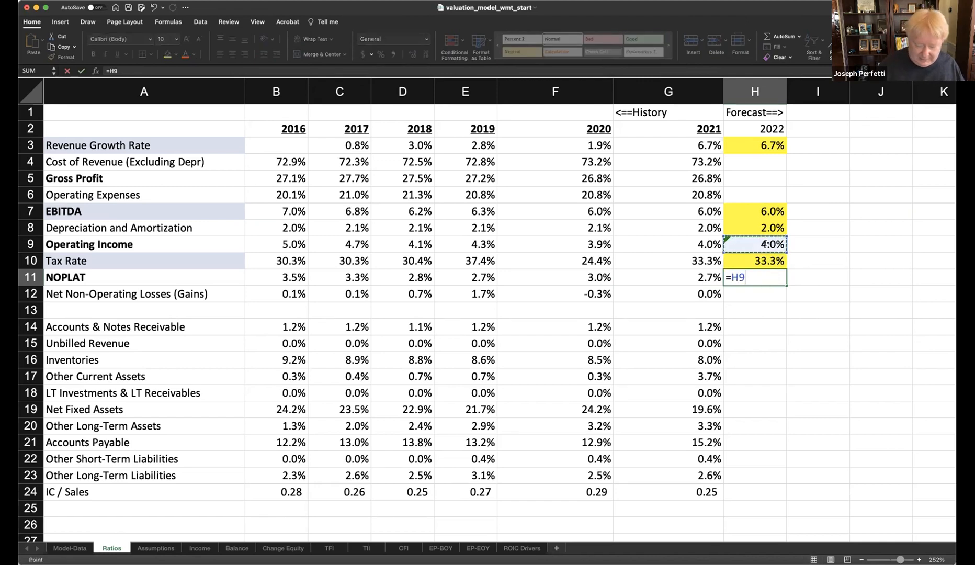
pyautogui.write('8(')
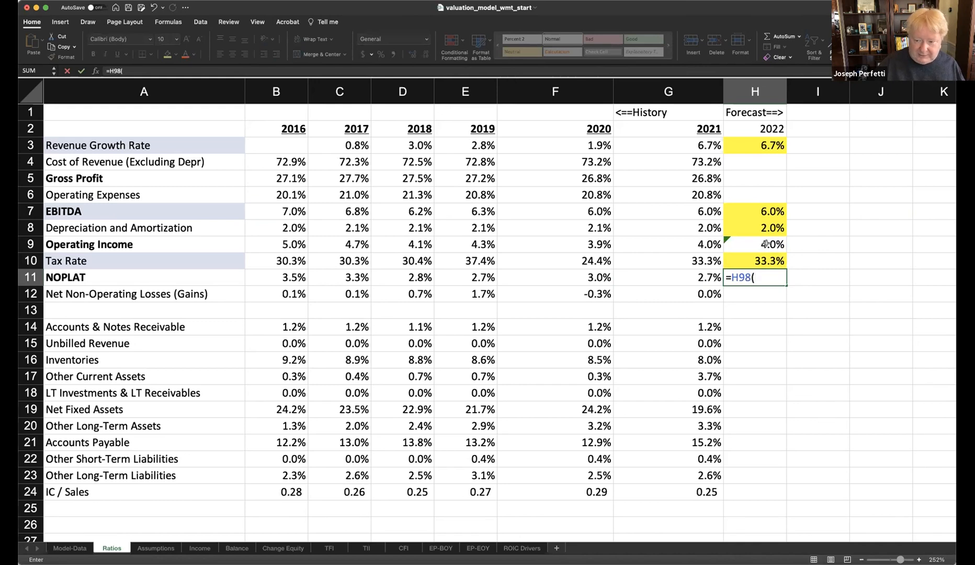
pyautogui.press('BackSpace')
pyautogui.press('BackSpace')
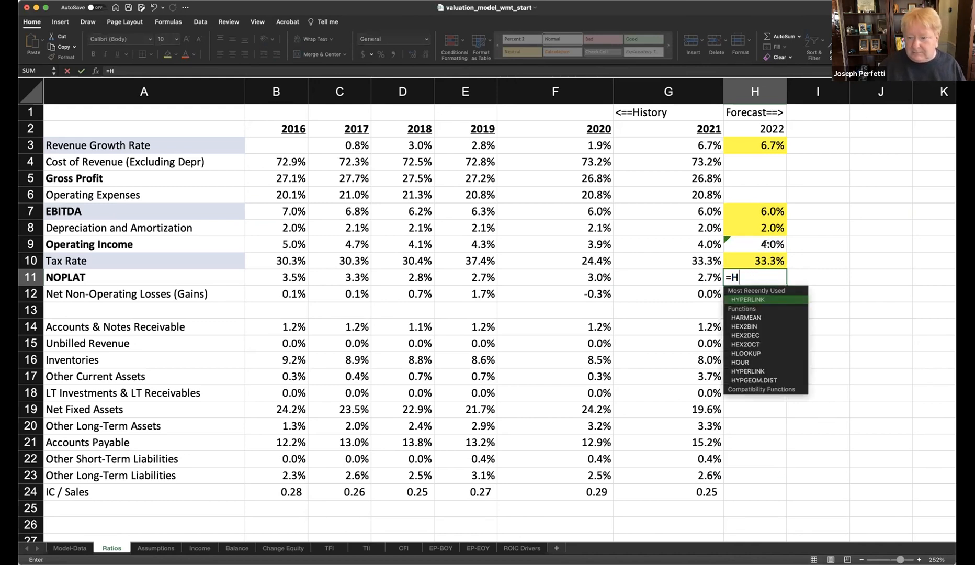
pyautogui.press('BackSpace')
pyautogui.press('BackSpace')
# - Calculate the 2022 NOPLAT ratio in H11 from Operating Income after tax: =H9*(1-H10)
pyautogui.write('=')
pyautogui.click(759, 237)
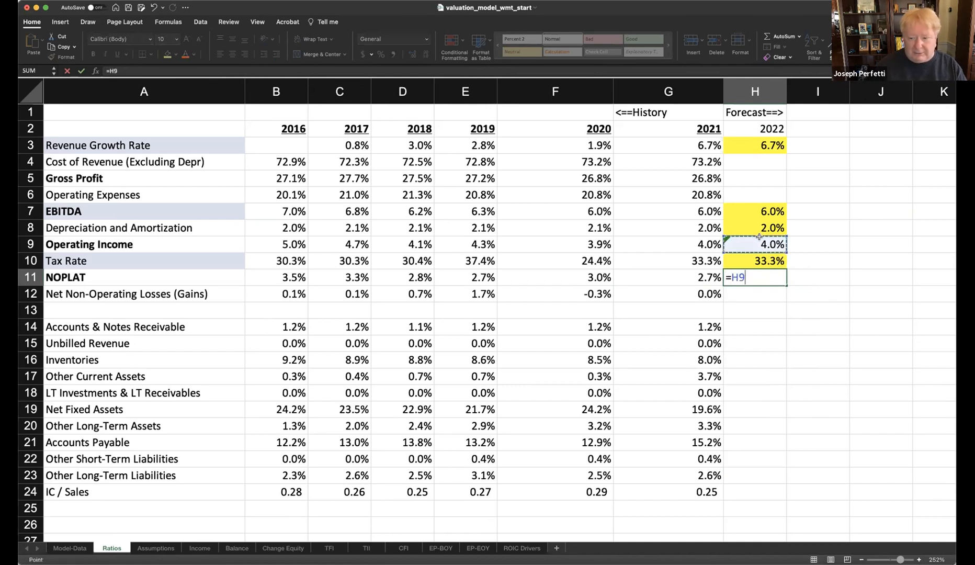
pyautogui.write('*')
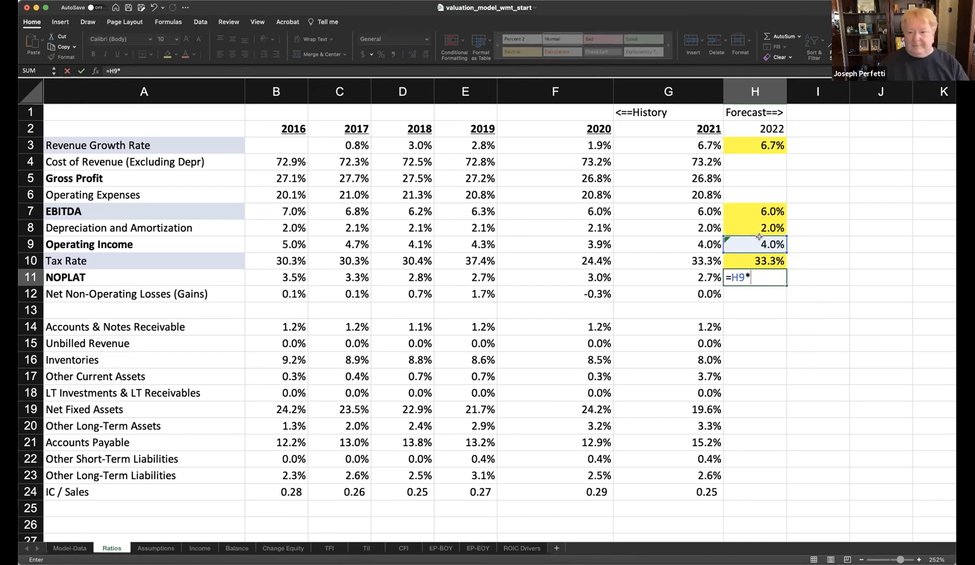
pyautogui.write('(1-')
pyautogui.click(746, 260)
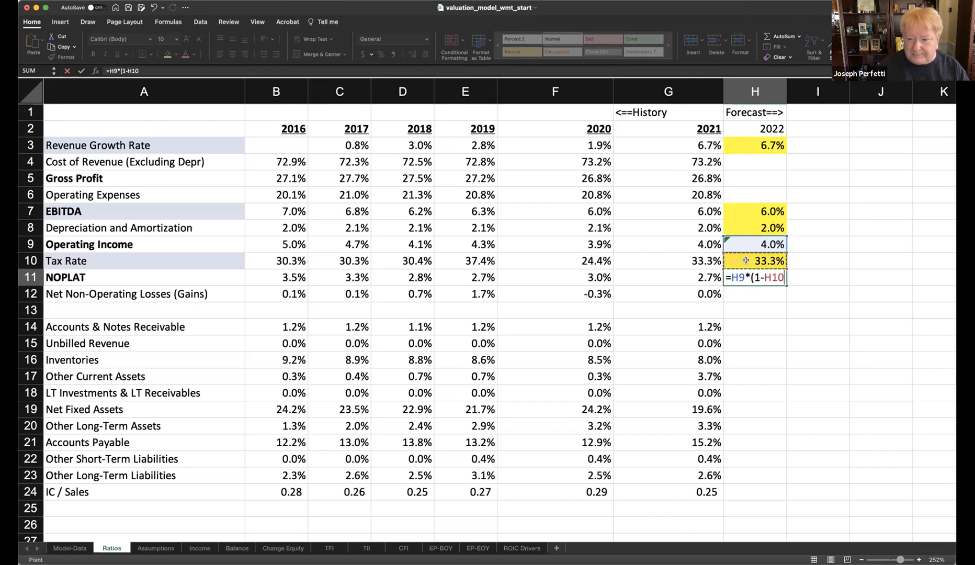
pyautogui.write(')')
pyautogui.hotkey('ctrl', 'Return')
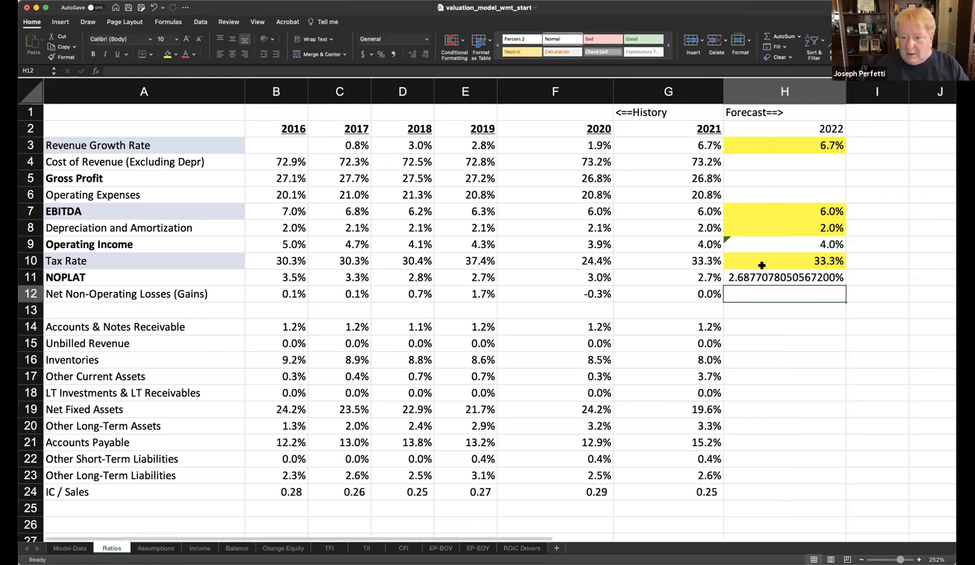
# - Format the 2022 NOPLAT ratio in H11 as a percentage with one decimal and narrow column H to a width of 9.67
pyautogui.click(380, 54)
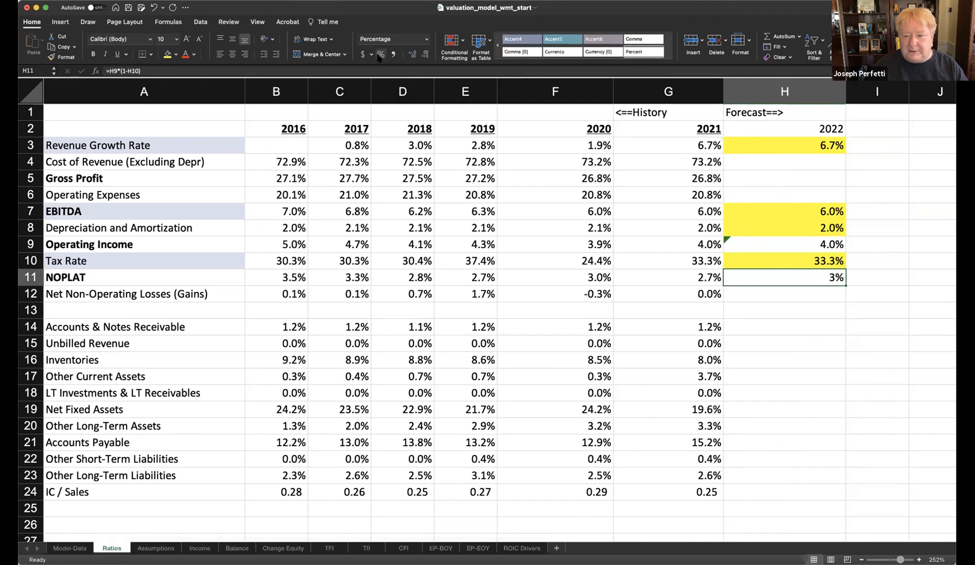
pyautogui.click(412, 54)
pyautogui.moveTo(846, 99); pyautogui.dragTo(798, 101)
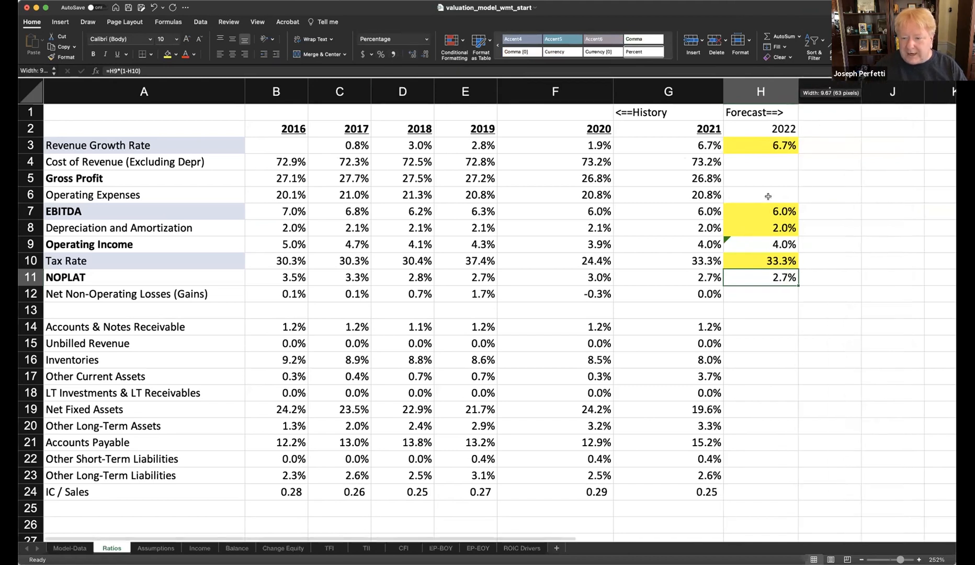
pyautogui.click(703, 278)
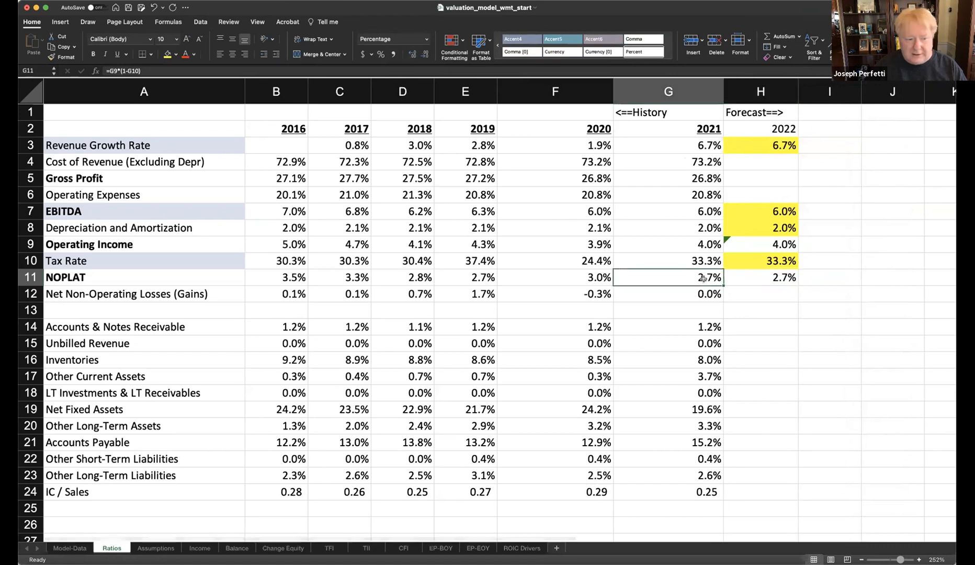
pyautogui.click(758, 272)
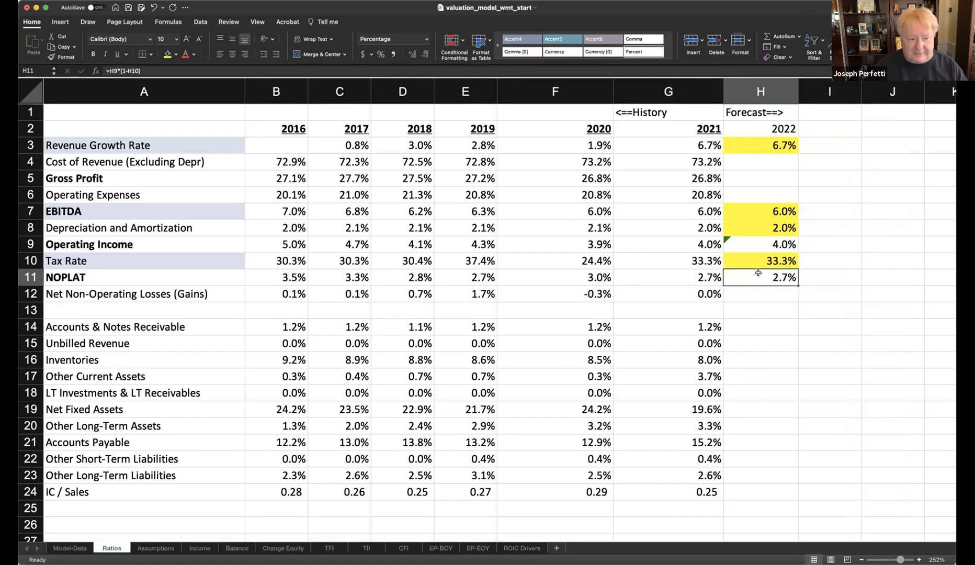
# - Carry the 2021 Net Non-Operating Losses ratio into 2022 with =G12 in H12 and fill the cell yellow
pyautogui.click(757, 295)
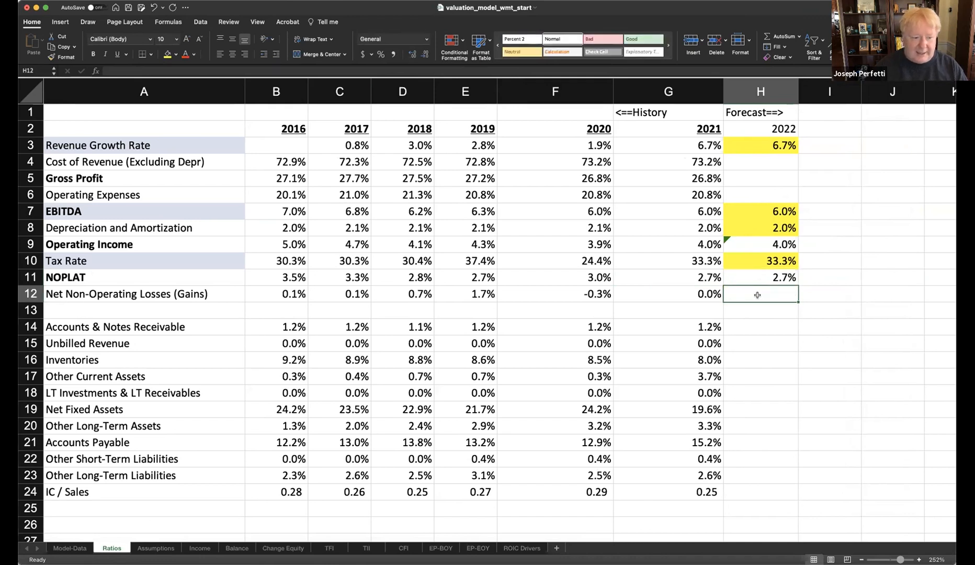
pyautogui.write('=')
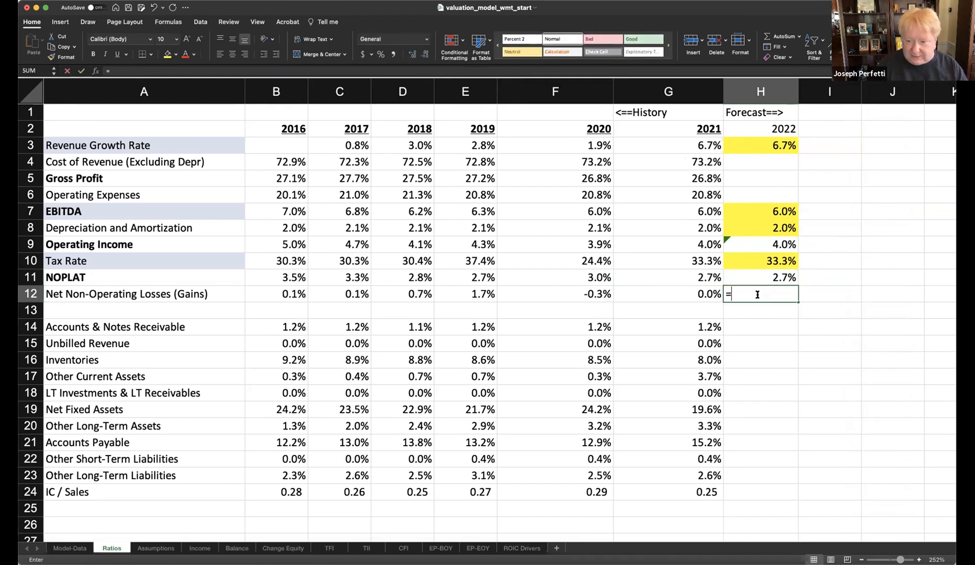
pyautogui.press('Left')
pyautogui.press('Return')
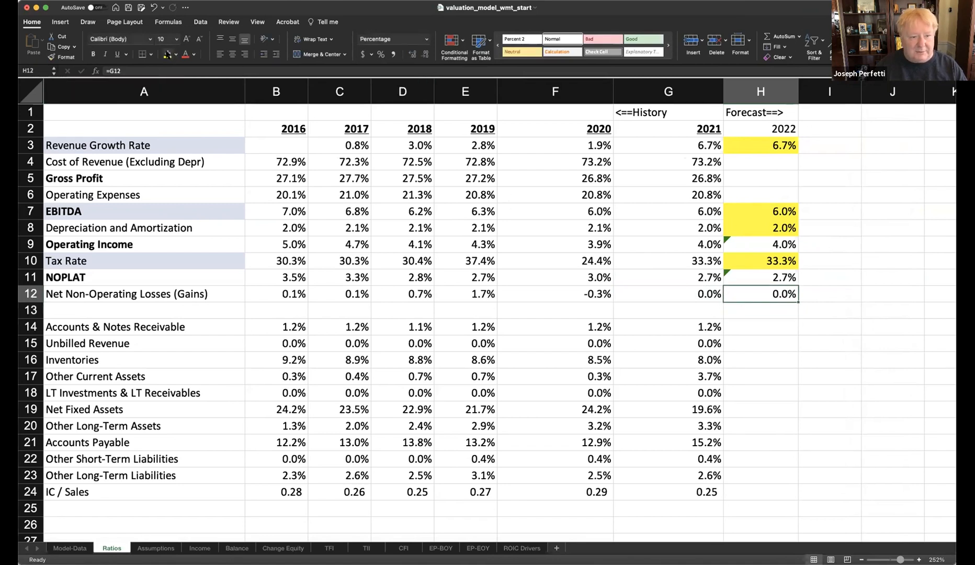
pyautogui.click(167, 54)
pyautogui.click(888, 288)
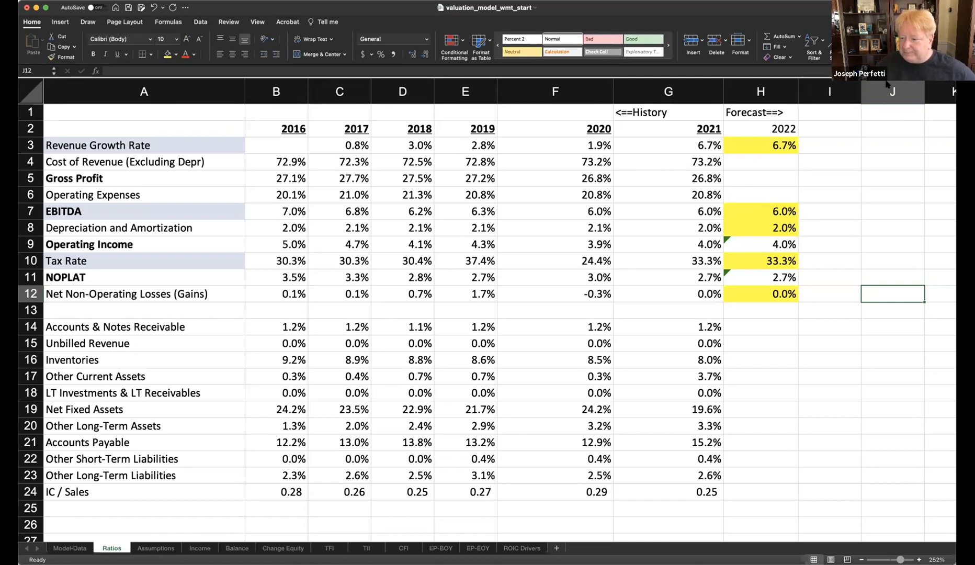
# - Try to copy the 2022 forecast block H1:H12 across columns I through M
pyautogui.click(761, 113)
pyautogui.moveTo(760, 112); pyautogui.dragTo(778, 294)
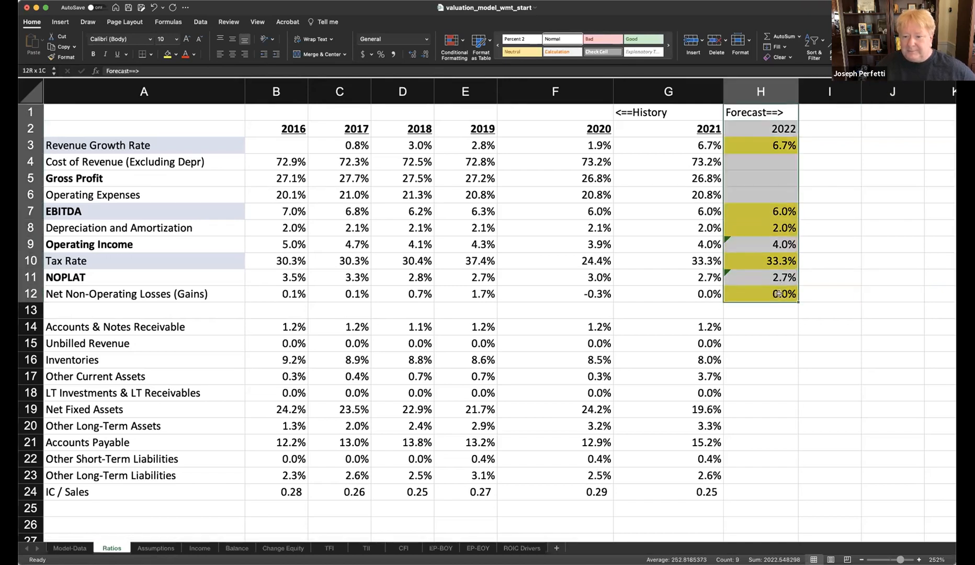
pyautogui.press('super+c')
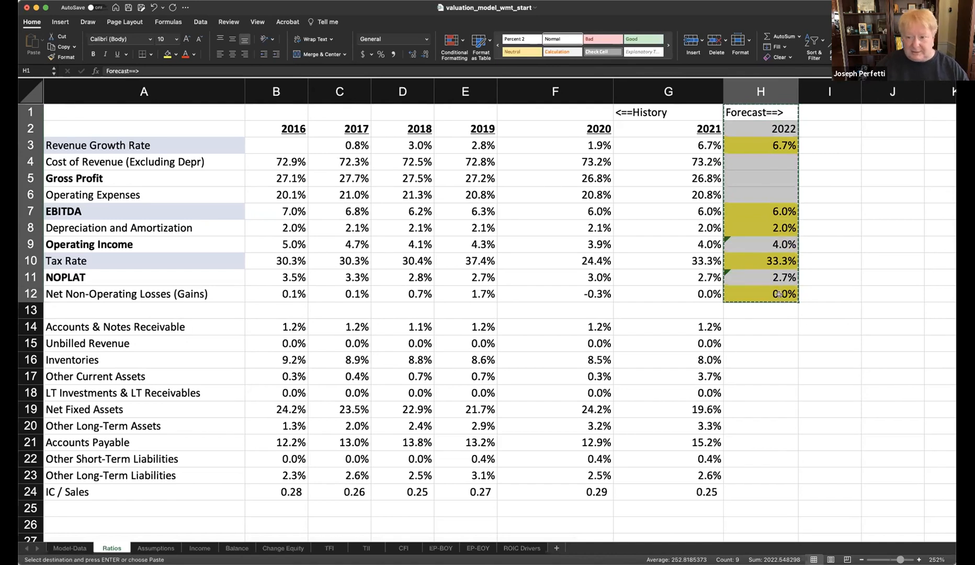
pyautogui.hscroll(5, 778, 294)
pyautogui.hscroll(2, 779, 294)
pyautogui.moveTo(497, 90); pyautogui.dragTo(732, 78)
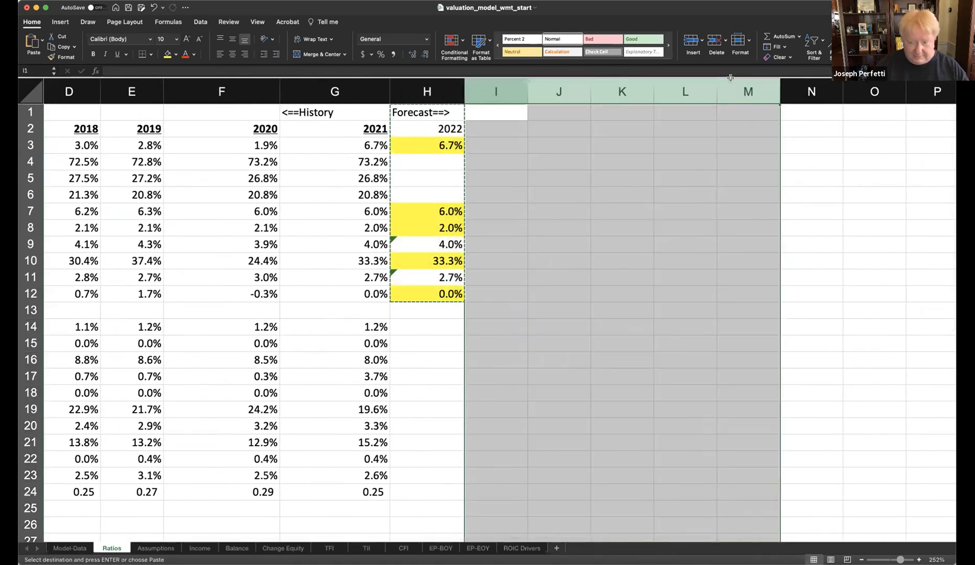
pyautogui.press('super+v')
pyautogui.hscroll(-1, 733, 157)
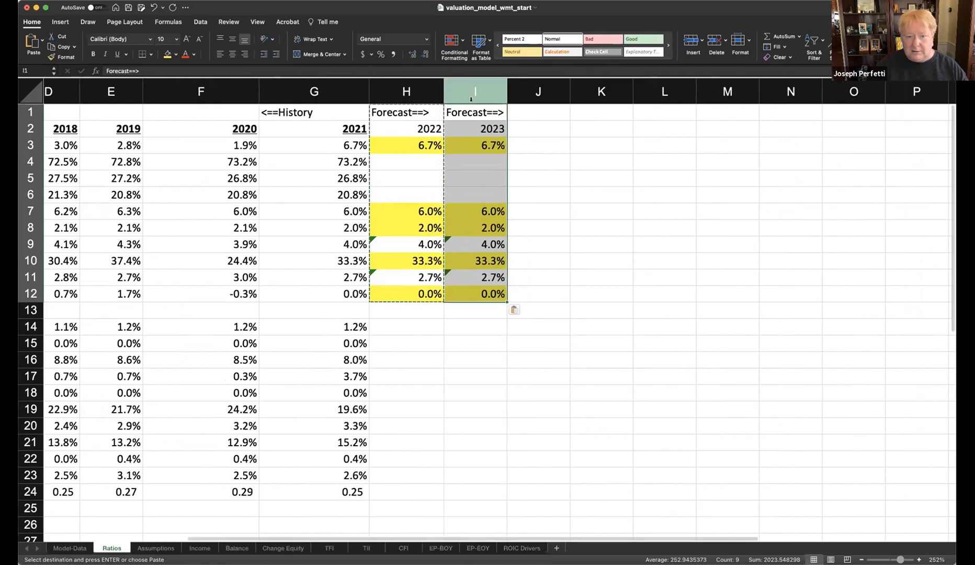
pyautogui.click(497, 92)
pyautogui.moveTo(627, 72); pyautogui.dragTo(707, 82)
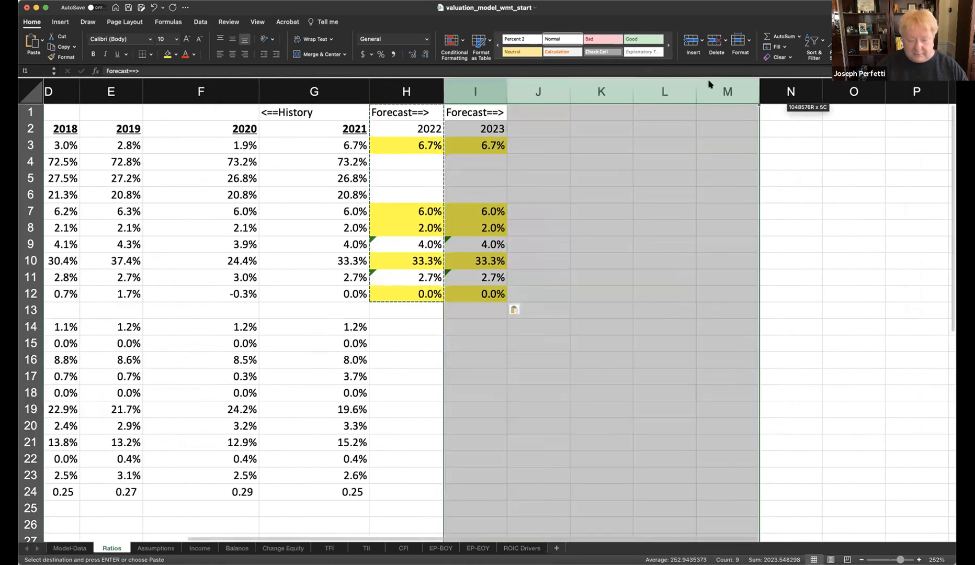
pyautogui.press('super+v')
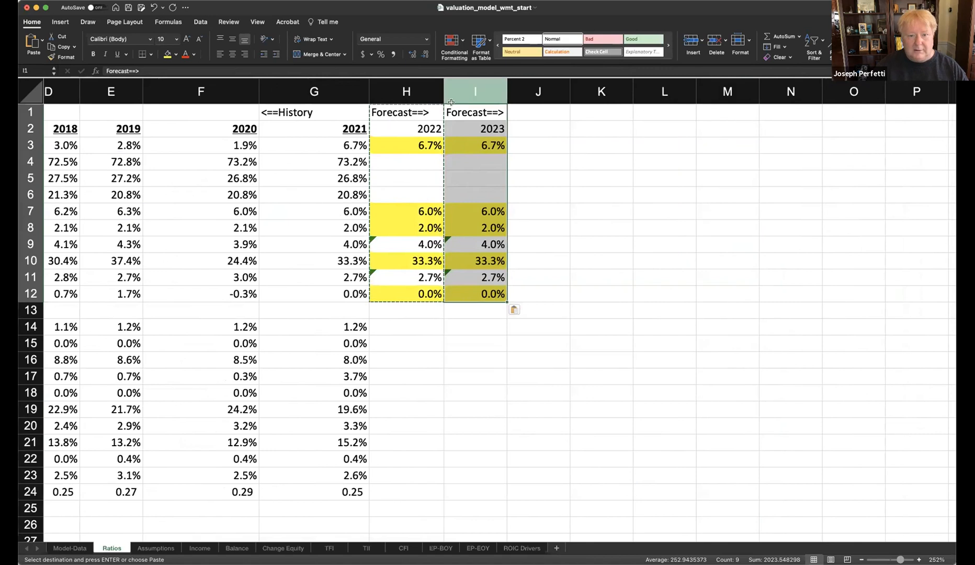
# - Copy the entire 2022 forecast column H on the Ratios sheet into columns I through M
pyautogui.click(418, 97)
pyautogui.moveTo(497, 92); pyautogui.dragTo(727, 91)
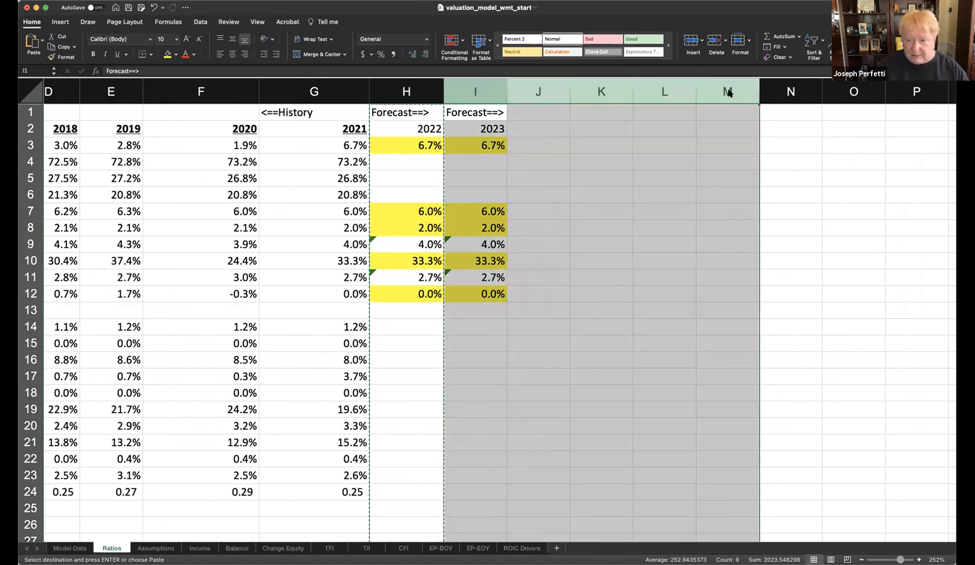
pyautogui.press('super+v')
pyautogui.click(839, 242)
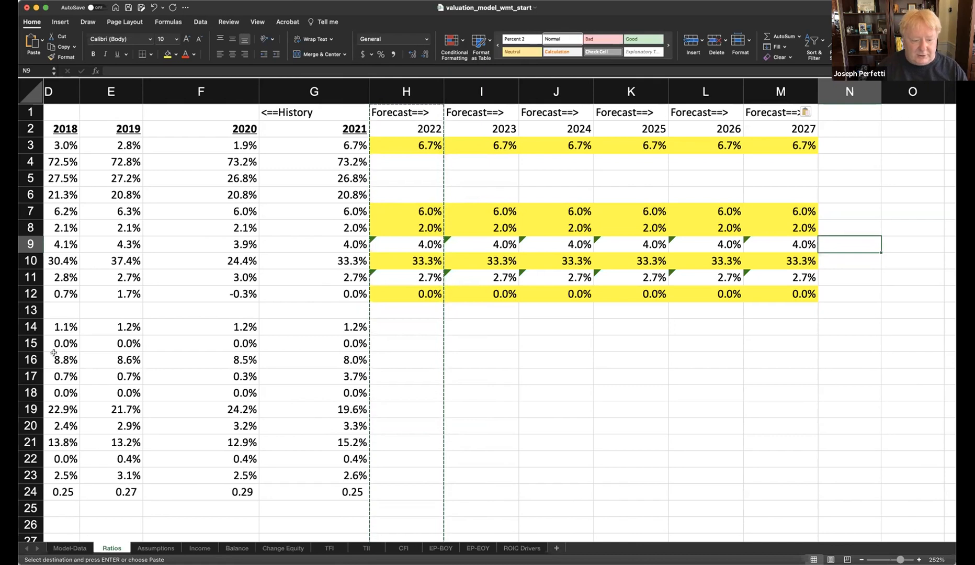
# - Calculate 2022 EBITDA in H8 of the Income sheet as the EBITDA ratio times revenue: =Ratios!H7*Income!H3
pyautogui.click(207, 548)
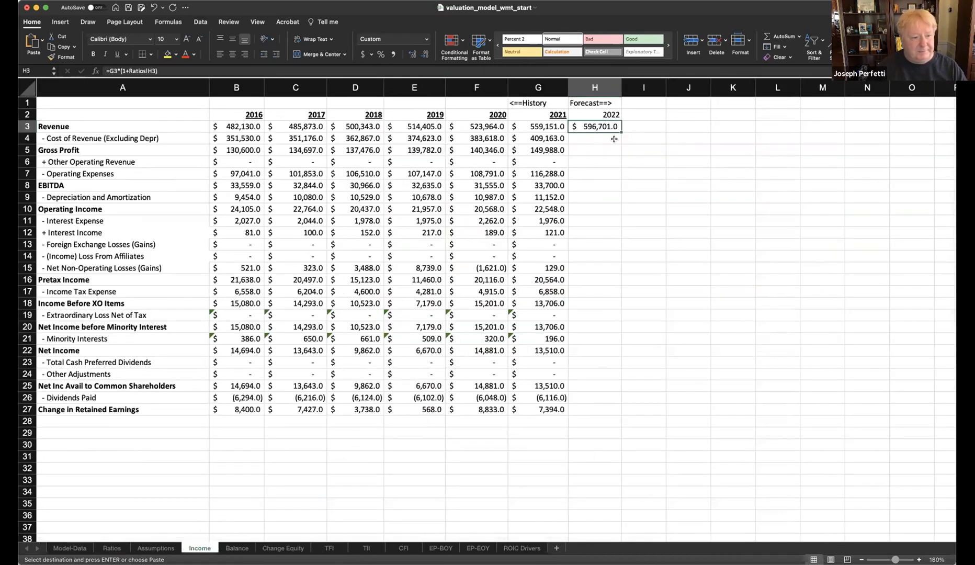
pyautogui.click(597, 185)
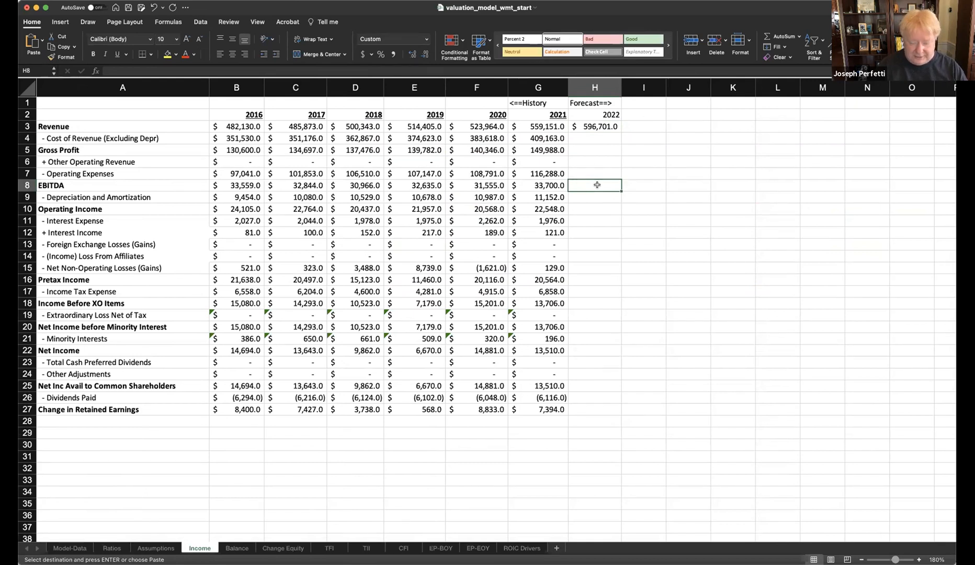
pyautogui.write('=')
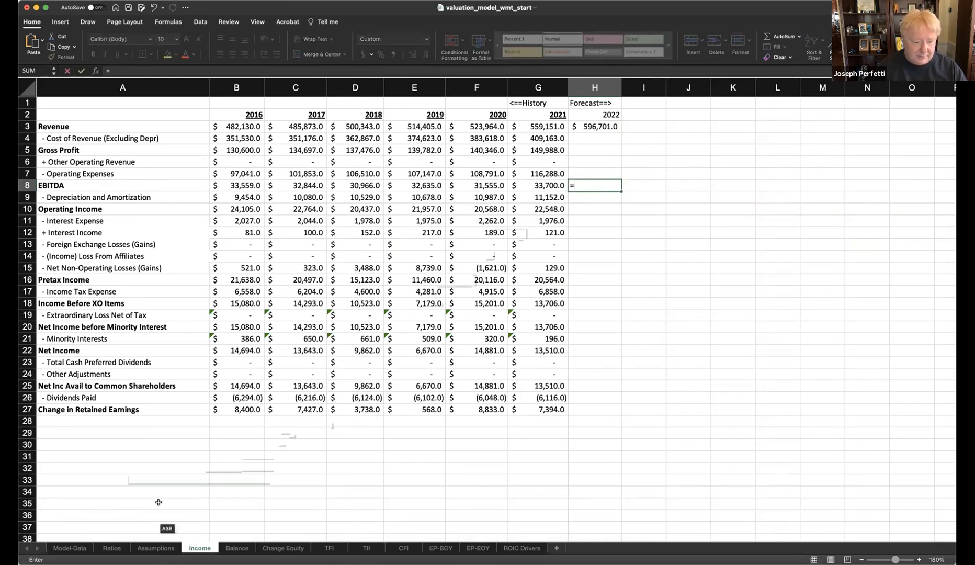
pyautogui.click(112, 547)
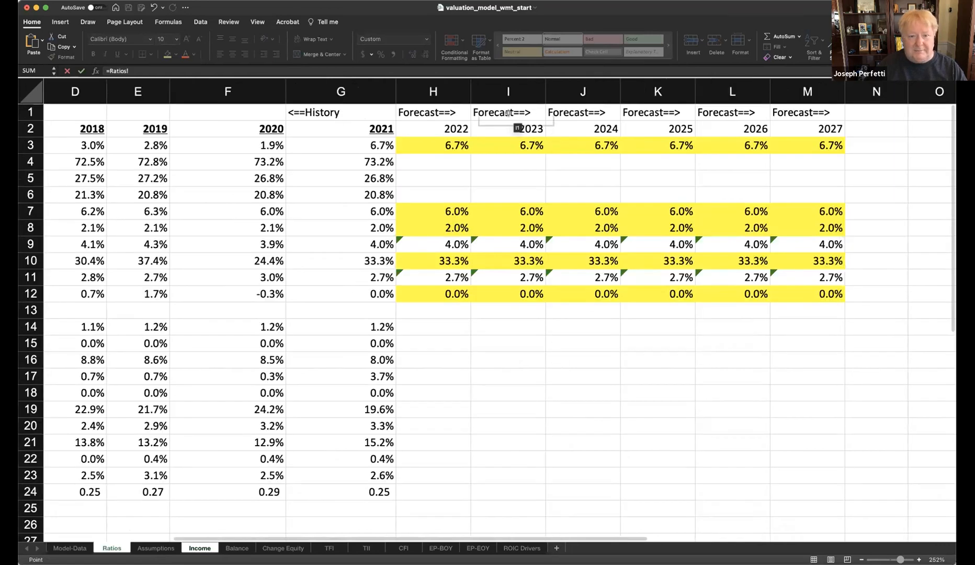
pyautogui.hscroll(-5, 469, 181)
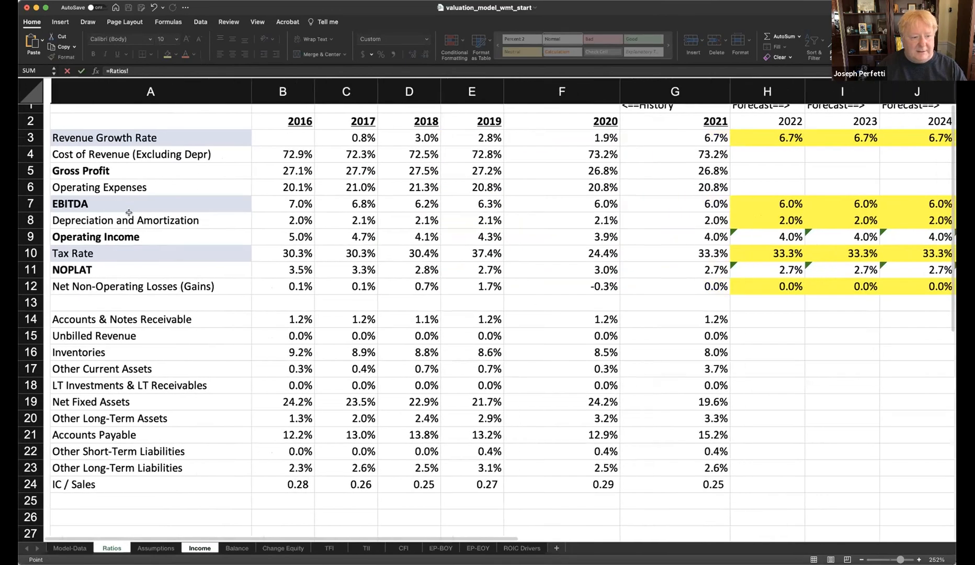
pyautogui.scroll(1, 774, 89)
pyautogui.click(777, 211)
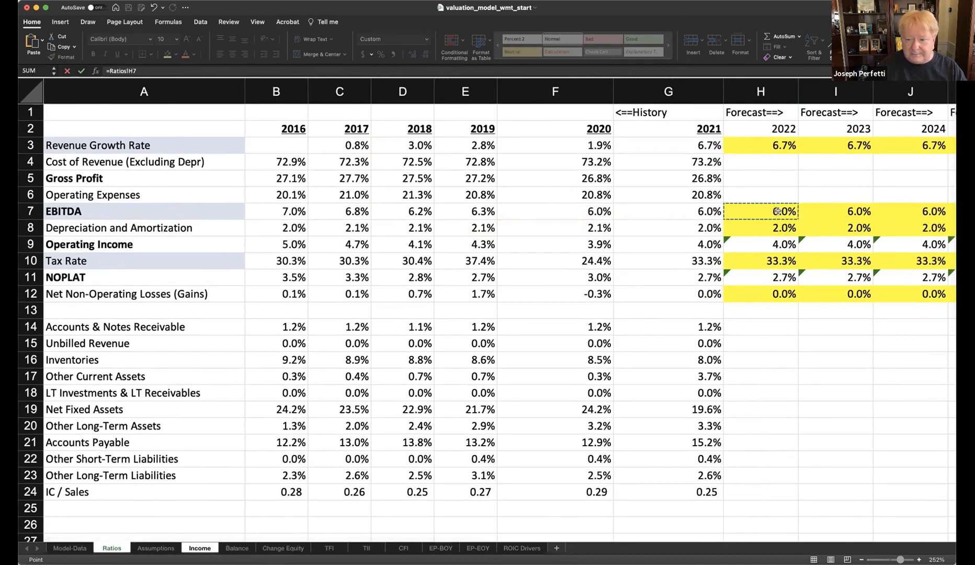
pyautogui.write('*')
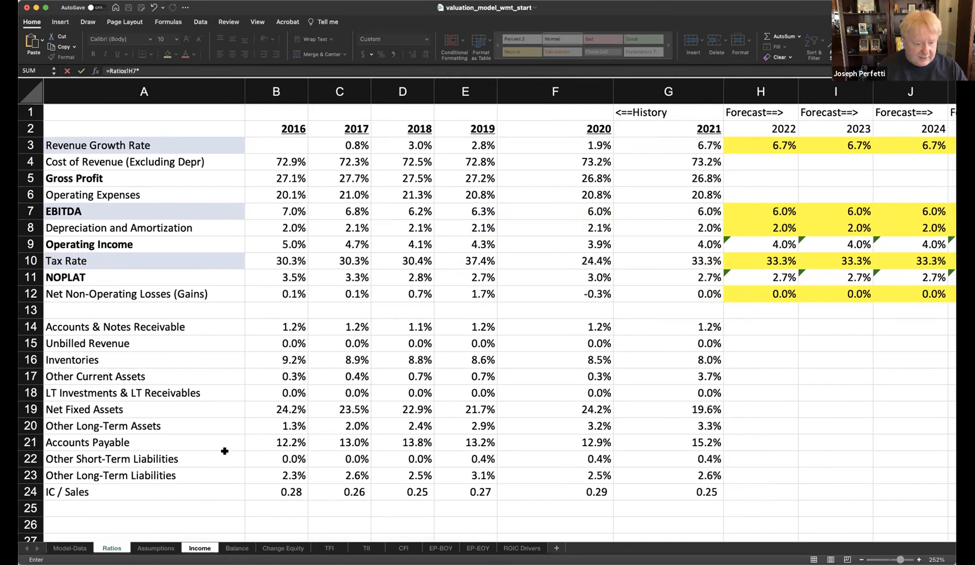
pyautogui.click(198, 547)
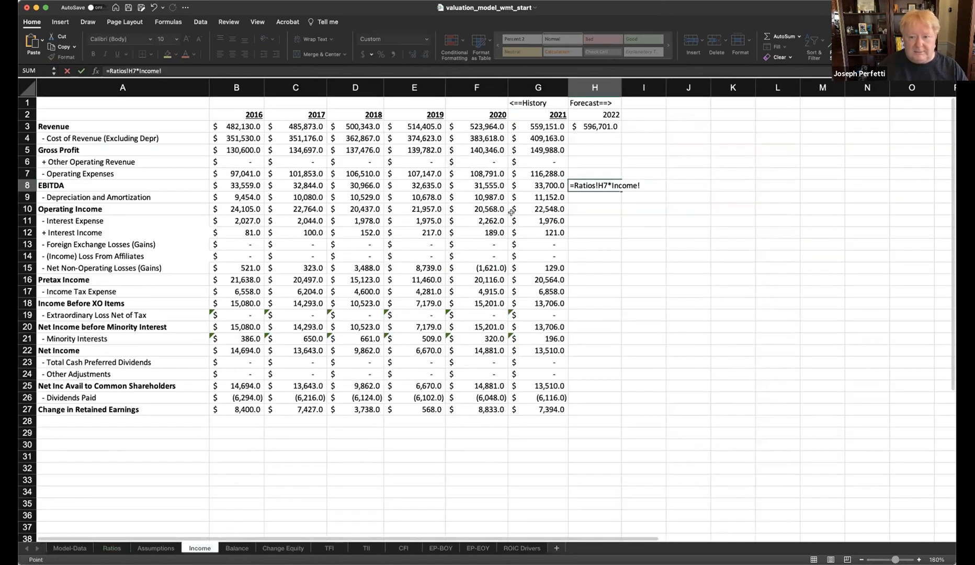
pyautogui.click(586, 129)
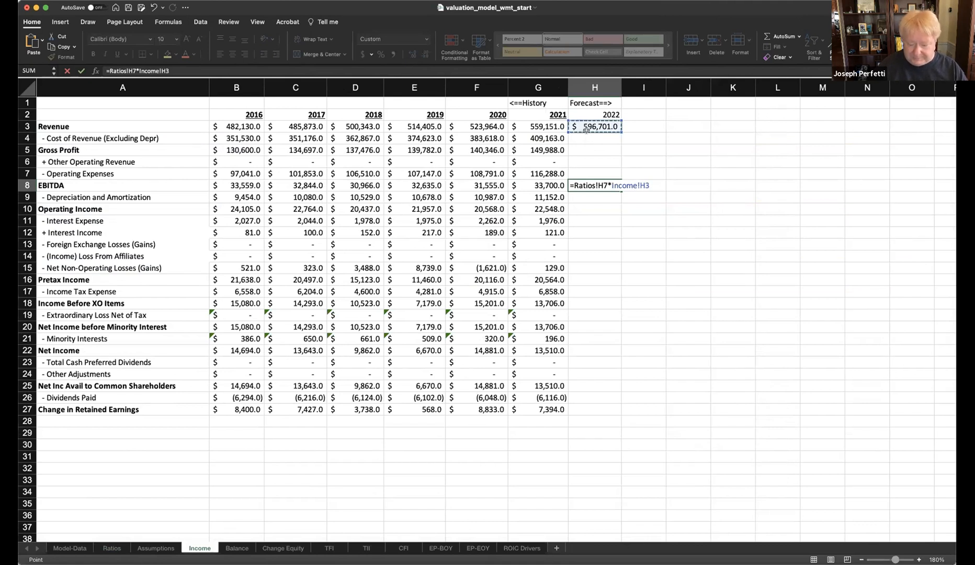
pyautogui.press('Return')
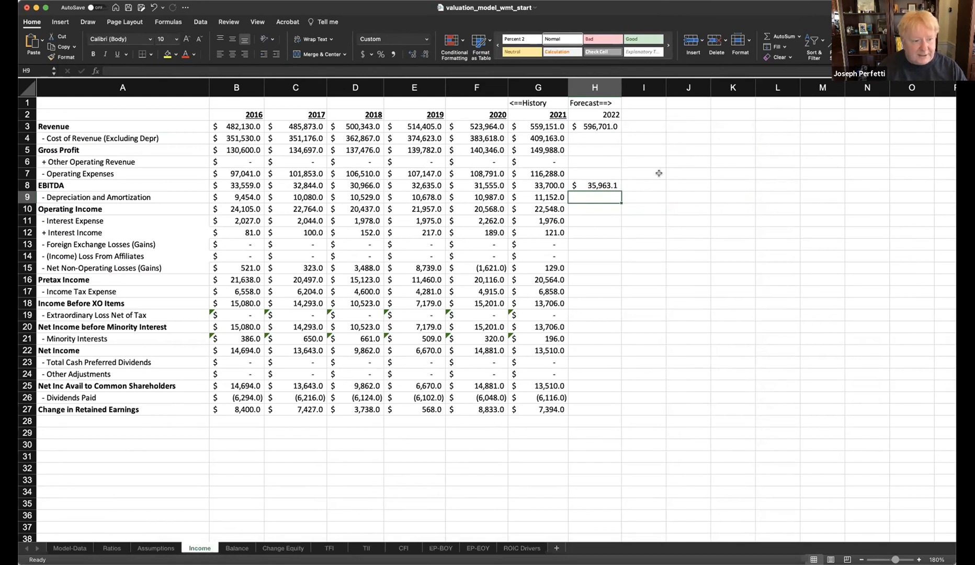
# - Calculate 2022 Depreciation and Amortization in H9 of the Income sheet as its ratio times revenue: =Ratios!H8*Income!H3
pyautogui.write('=')
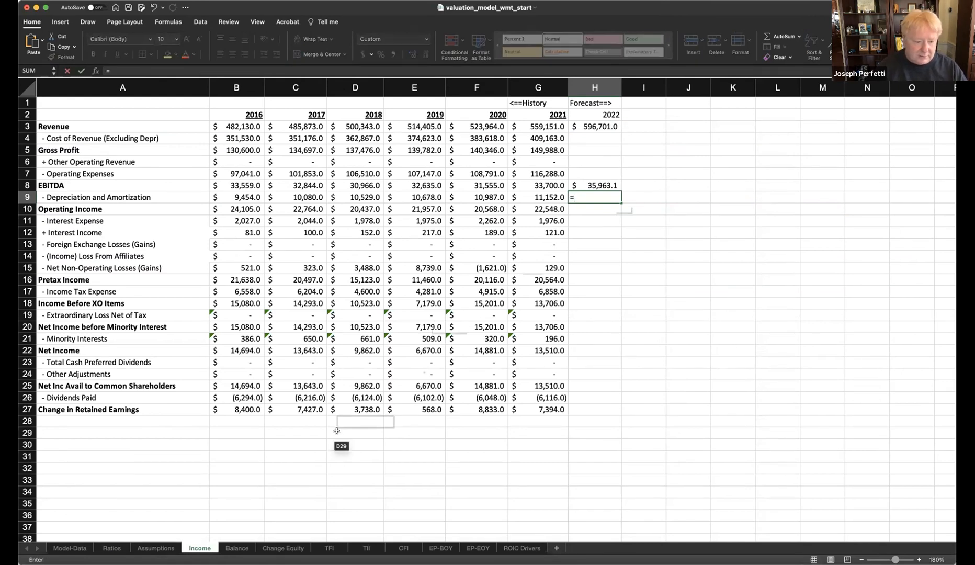
pyautogui.click(115, 551)
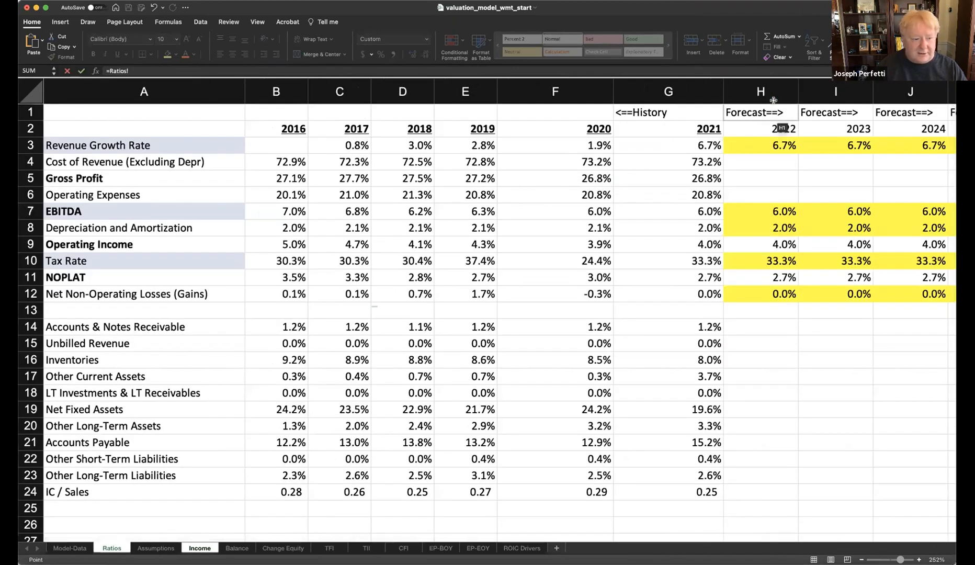
pyautogui.click(767, 226)
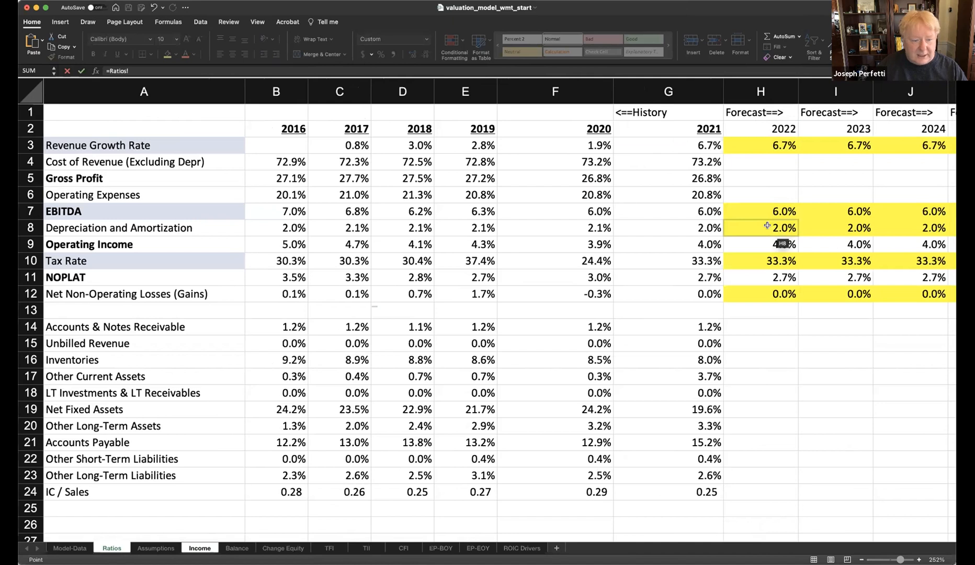
pyautogui.write('*')
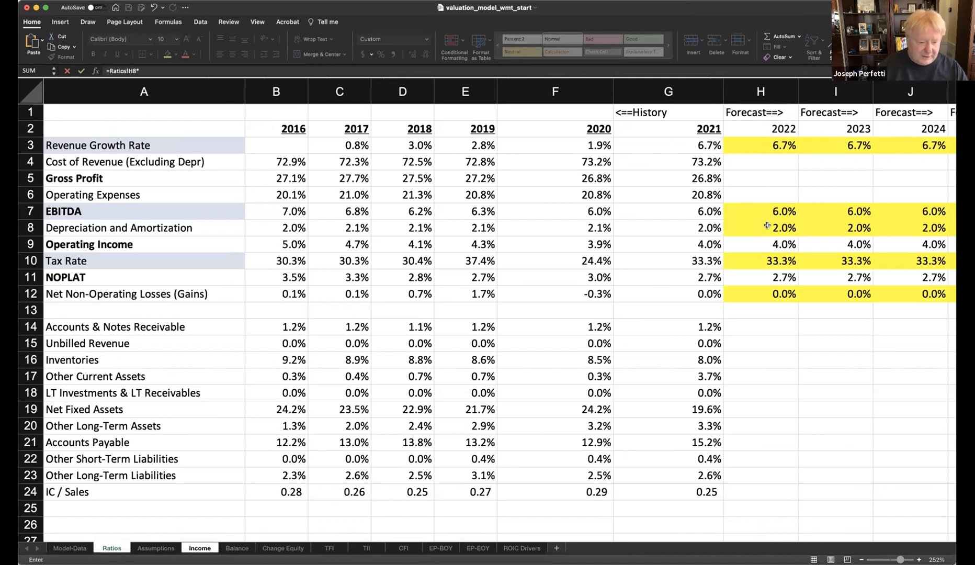
pyautogui.click(200, 548)
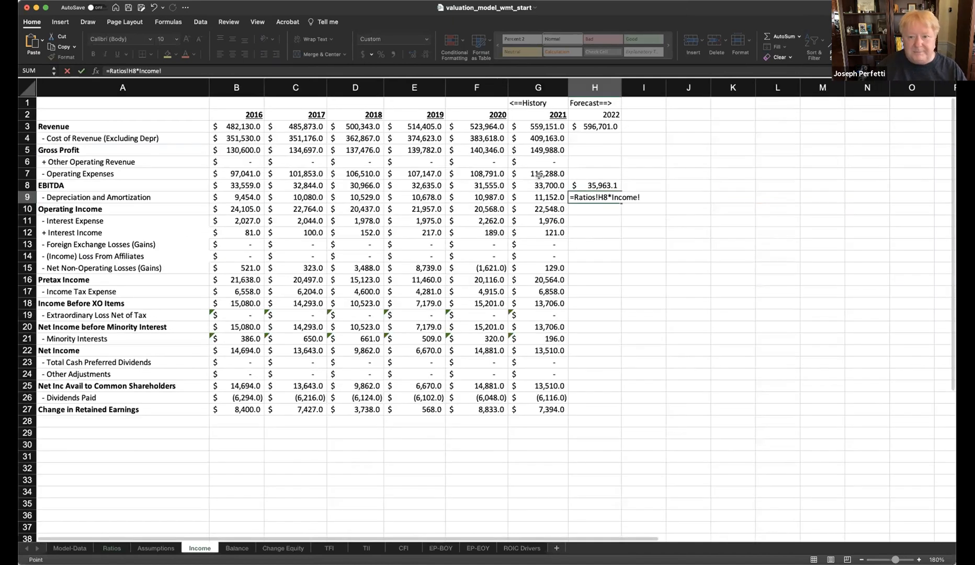
pyautogui.click(593, 128)
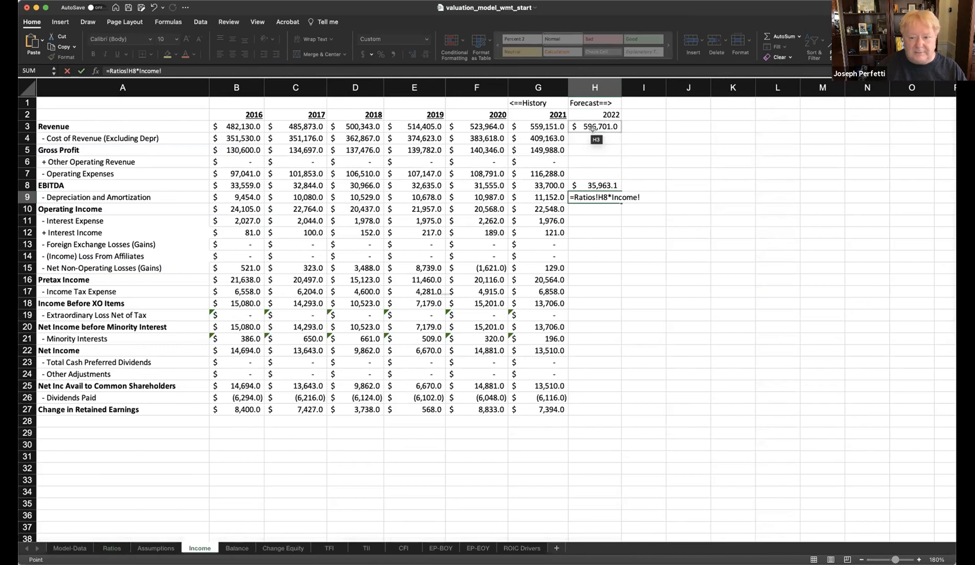
pyautogui.press('Return')
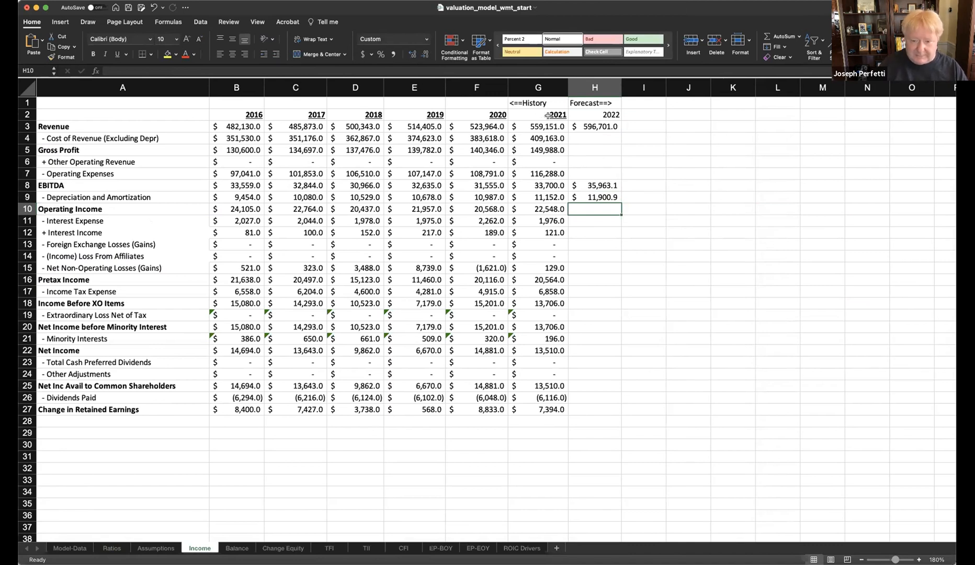
# - Calculate 2022 Operating Income in H10 as EBITDA minus Depreciation and Amortization: =H8-H9
pyautogui.write('=')
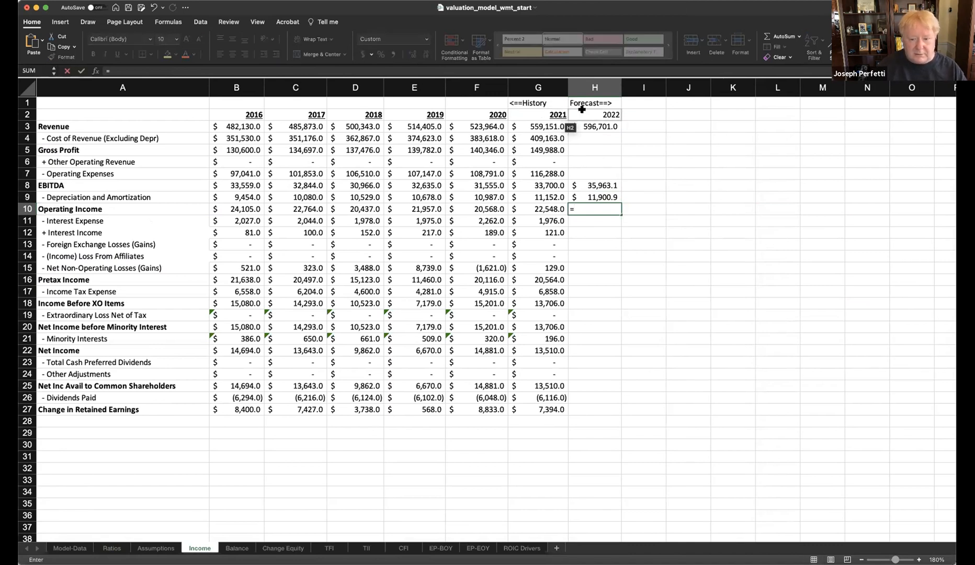
pyautogui.click(590, 185)
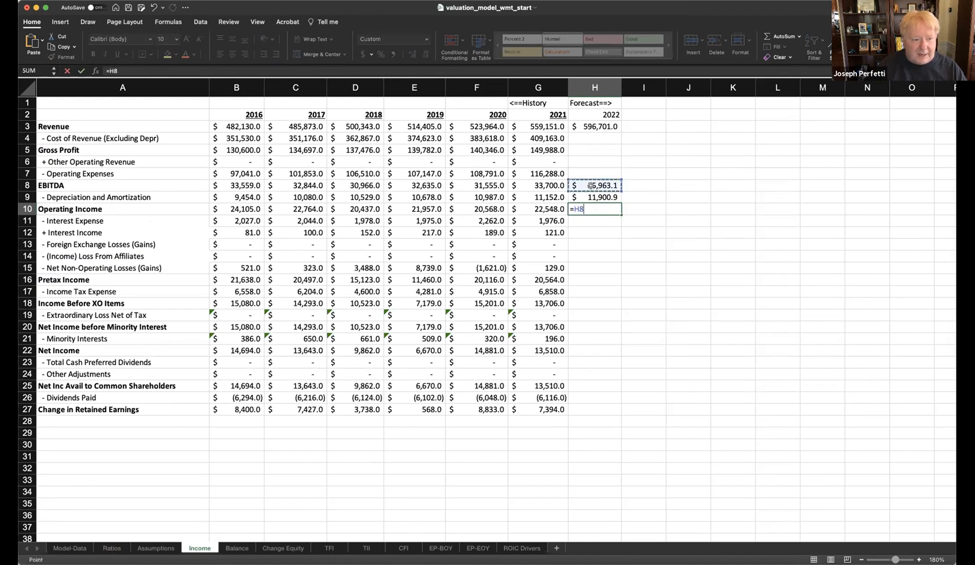
pyautogui.write('-')
pyautogui.click(597, 198)
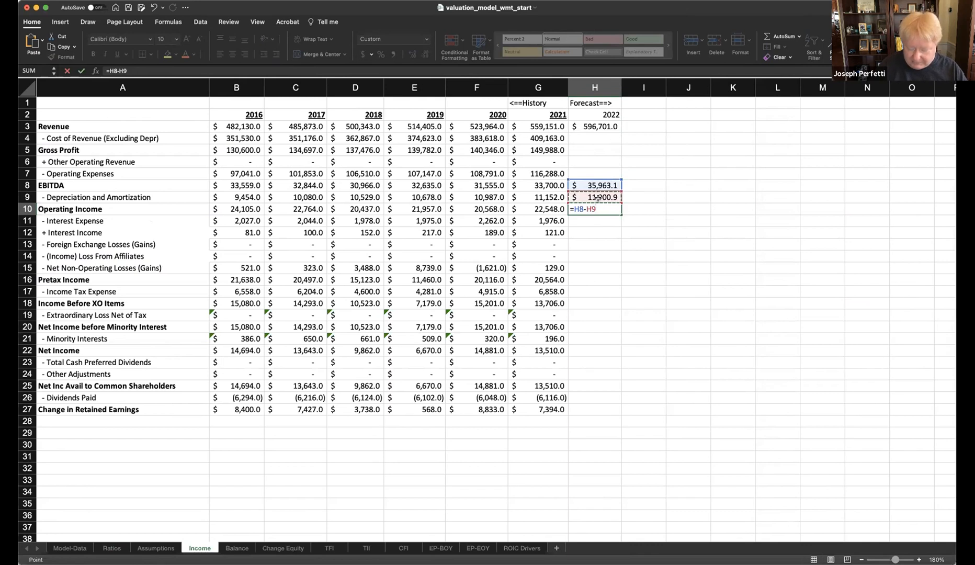
pyautogui.press('Return')
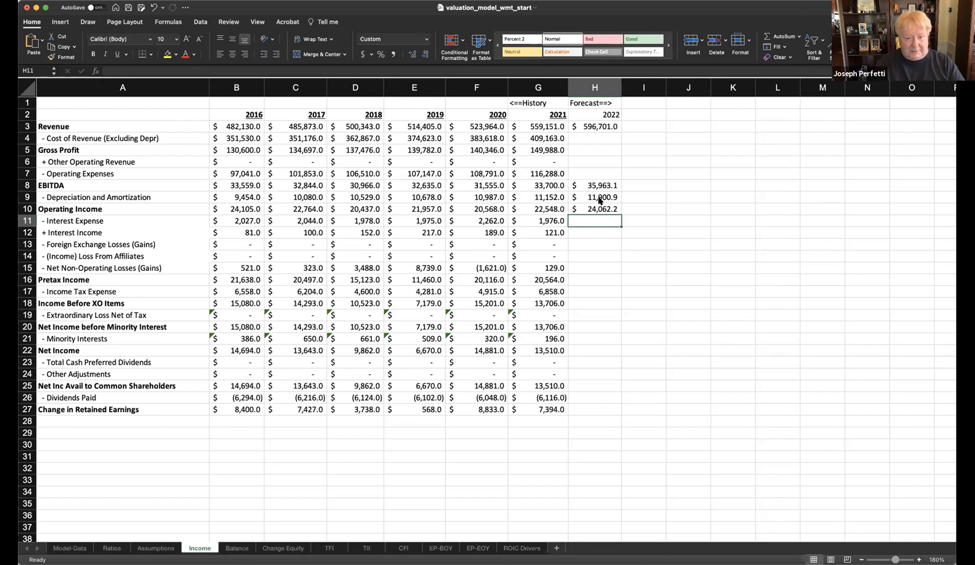
# - Carry the 2021 Interest Expense and Interest Income forward to 2022 by linking H11 to G11 and H12 to G12
pyautogui.write('=')
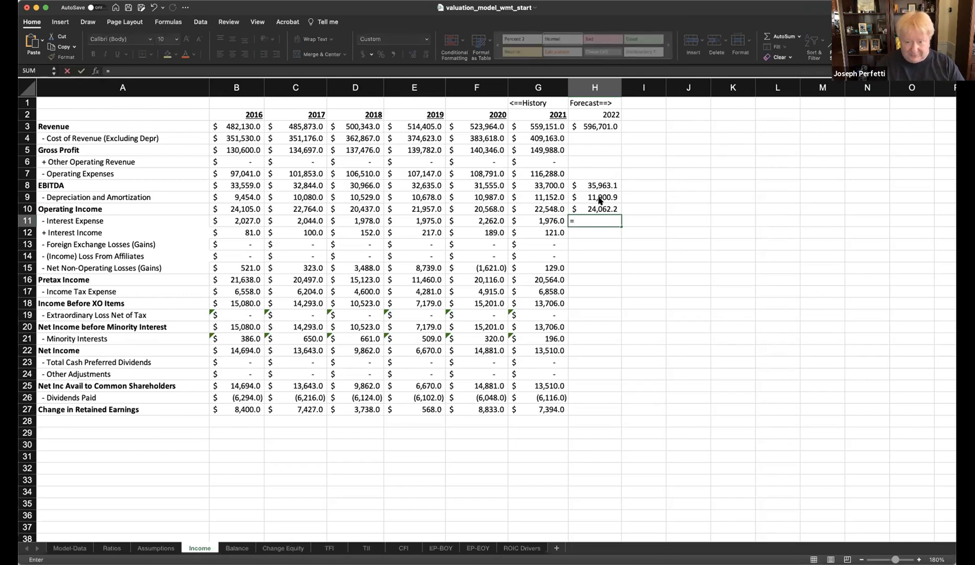
pyautogui.press('Left')
pyautogui.press('Return')
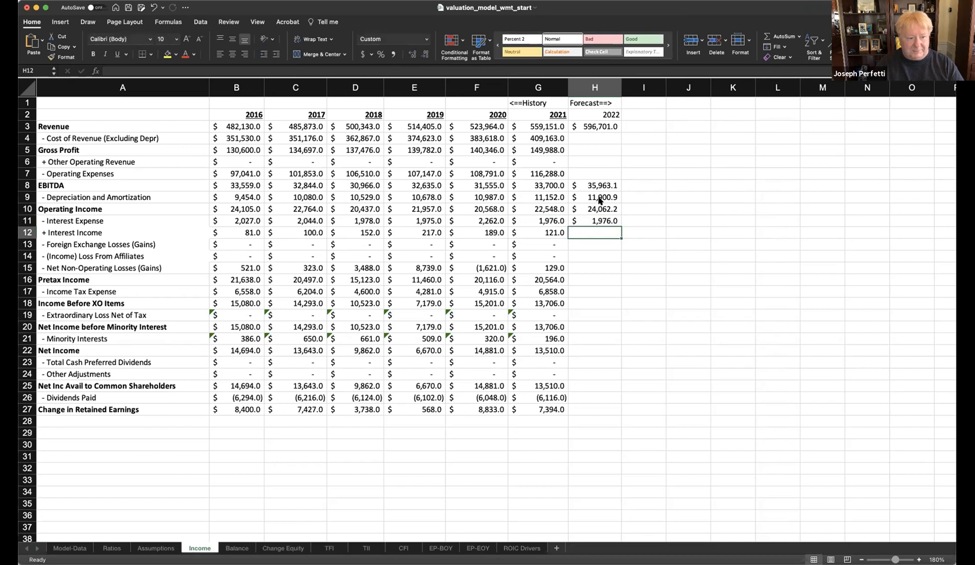
pyautogui.write('=')
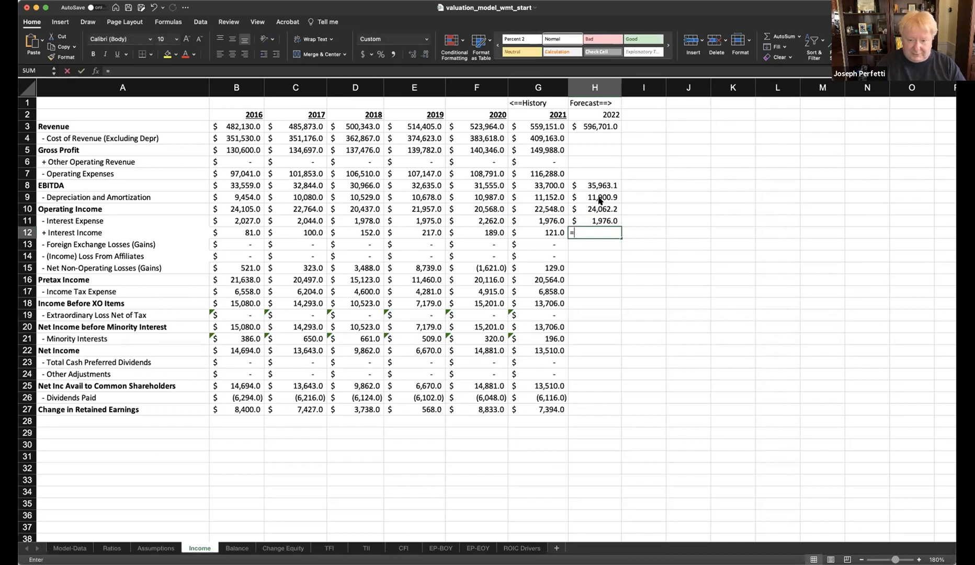
pyautogui.press('Left')
pyautogui.press('Return')
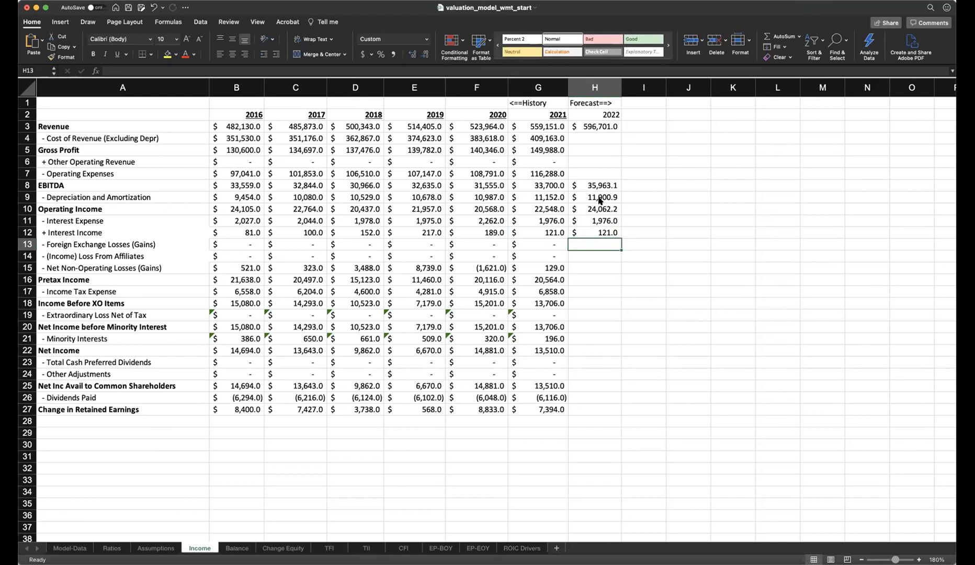
# - Set 2022 Foreign Exchange Losses in H13 to 0 and link (Income) Loss From Affiliates in H14 to the prior year: =G14
pyautogui.write('0')
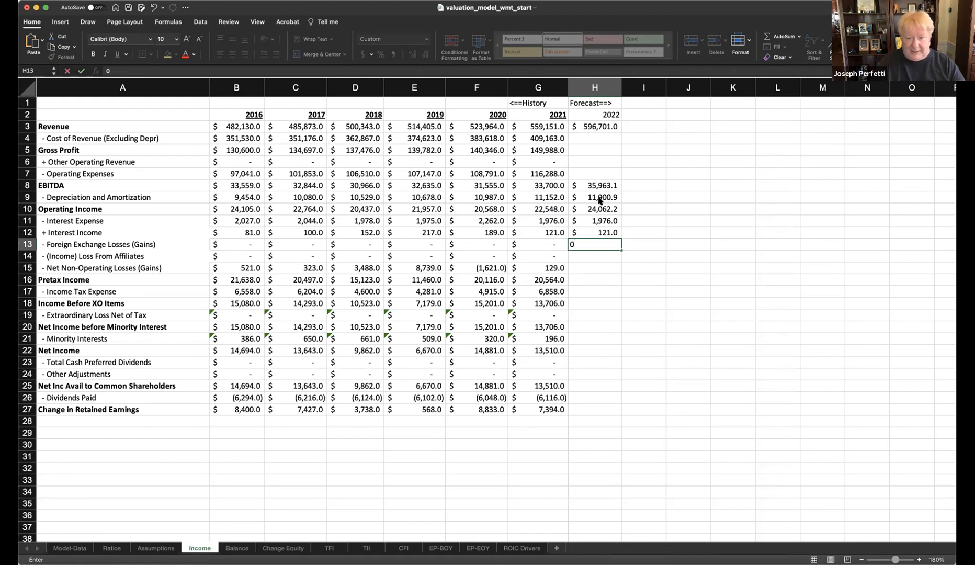
pyautogui.press('Return')
pyautogui.write('=')
pyautogui.press('Left')
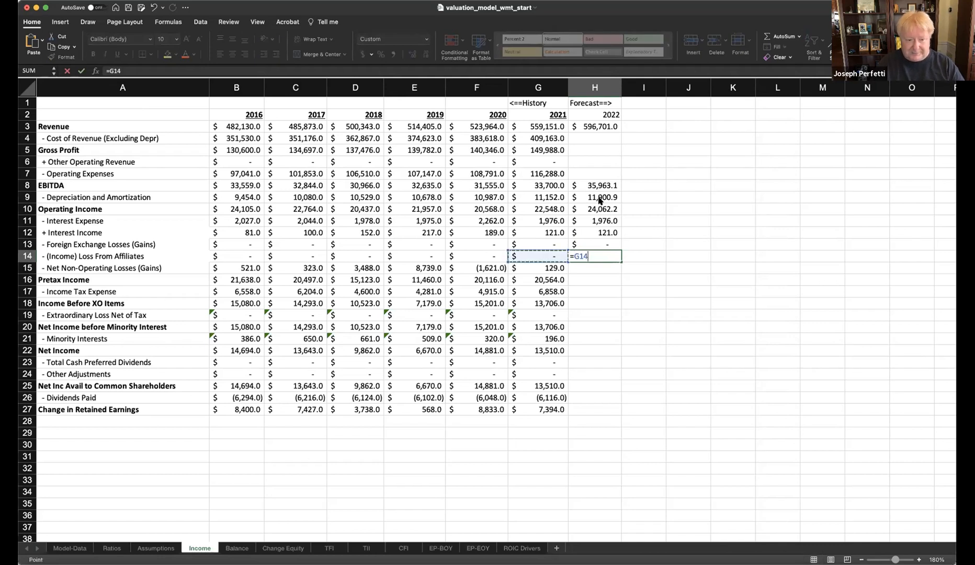
pyautogui.press('Return')
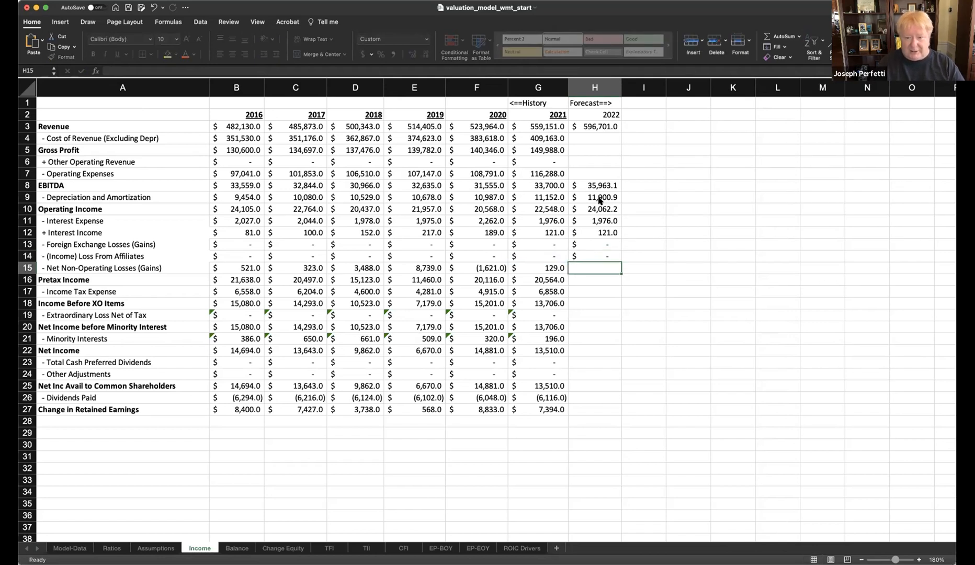
# - Calculate 2022 Net Non-Operating Losses in H15 of the Income sheet as its ratio times revenue: =Ratios!H12*Income!H3
pyautogui.write('=')
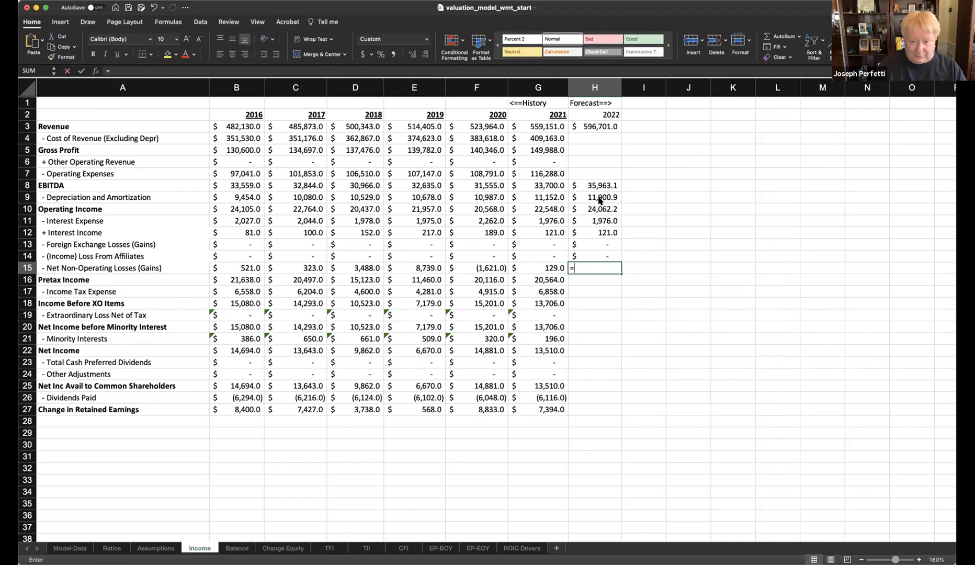
pyautogui.click(112, 548)
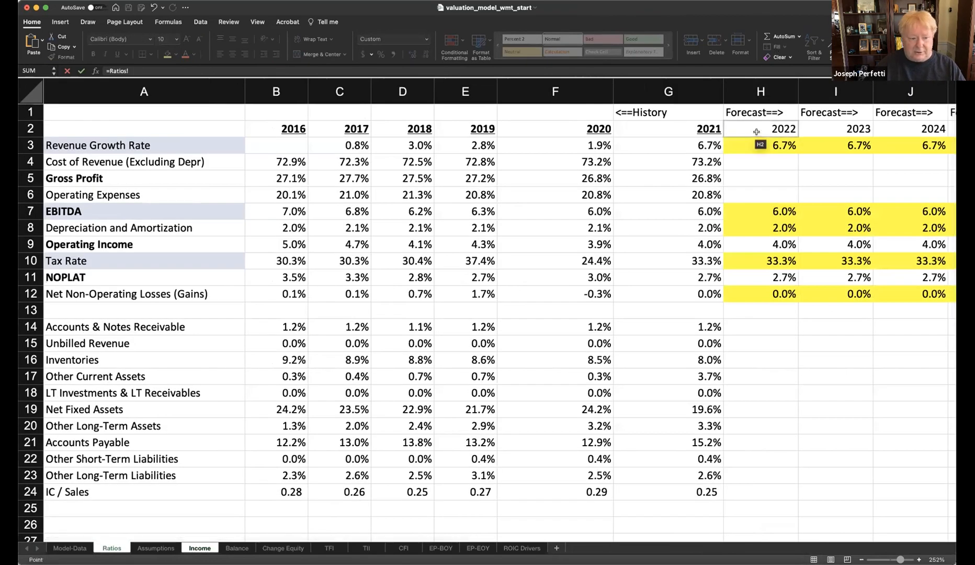
pyautogui.click(771, 294)
pyautogui.write('*')
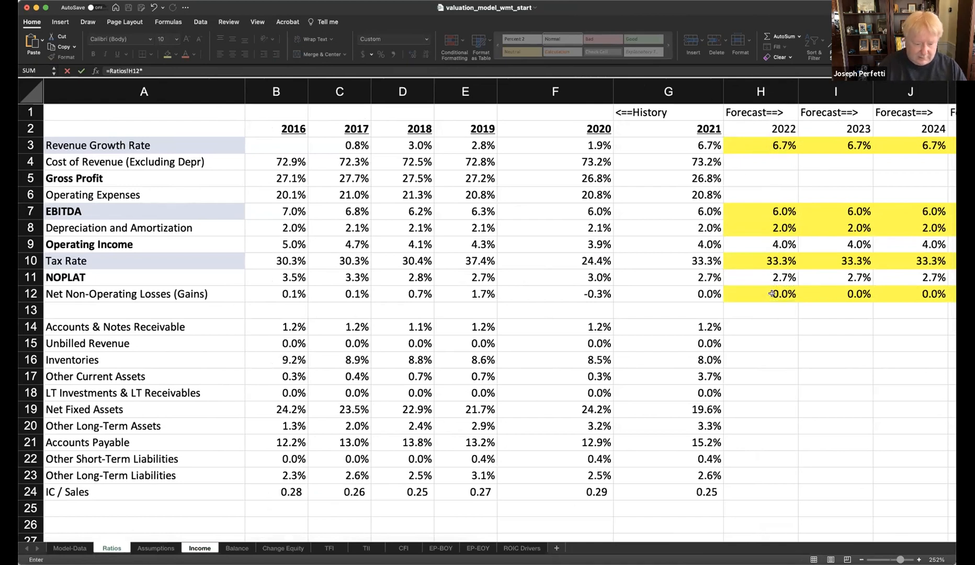
pyautogui.click(199, 548)
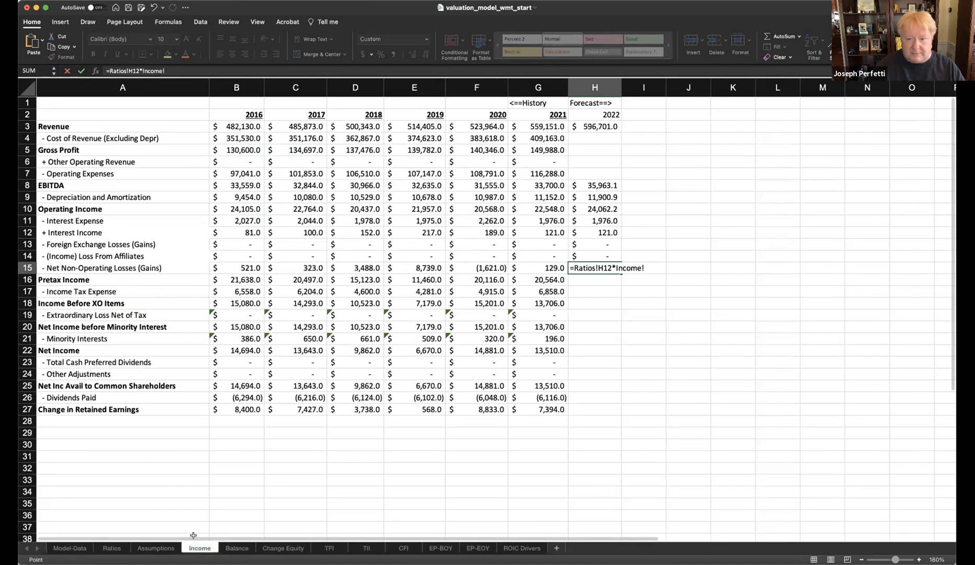
pyautogui.click(585, 126)
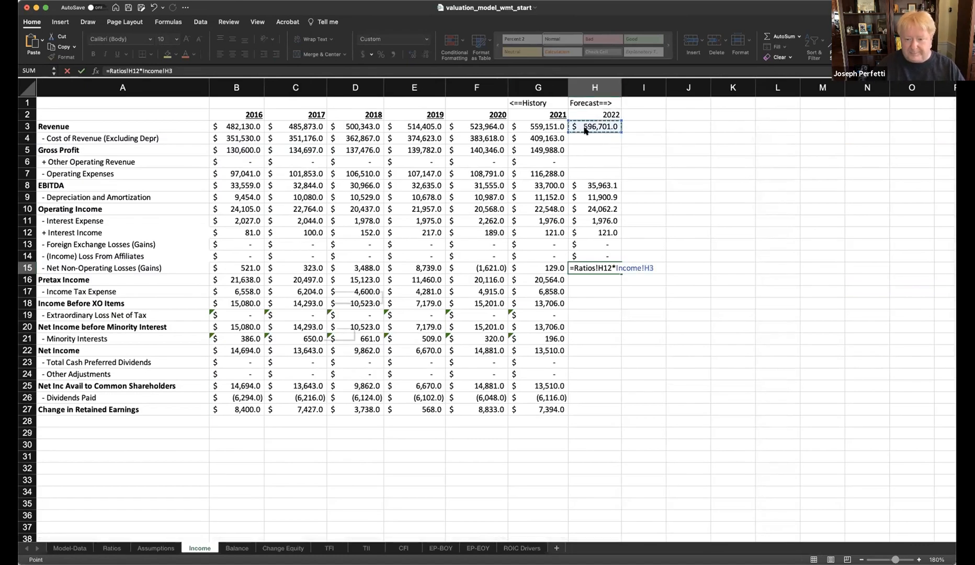
pyautogui.press('Return')
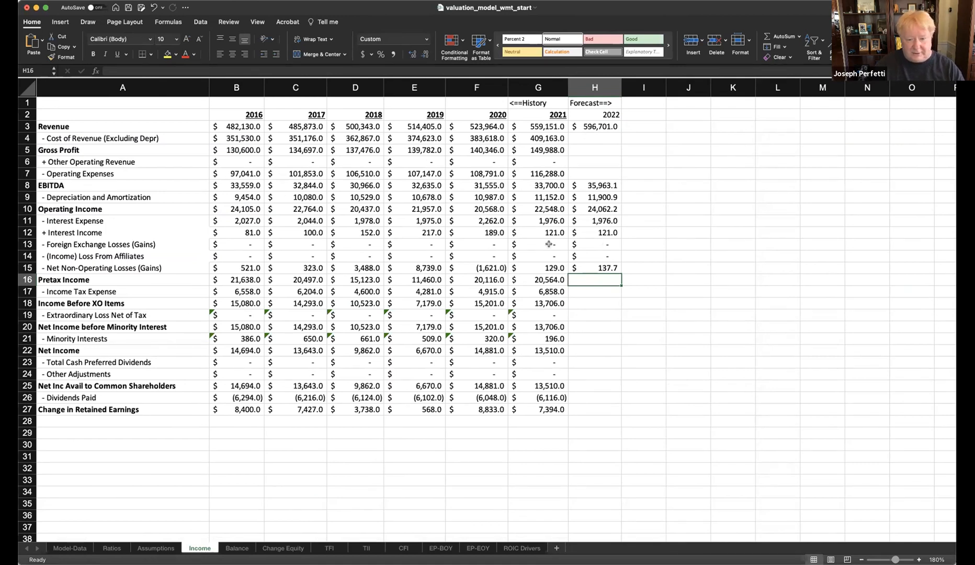
# - Review the 2021 Pretax Income formula in G16 and copy it into H16 for 2022
pyautogui.click(553, 281)
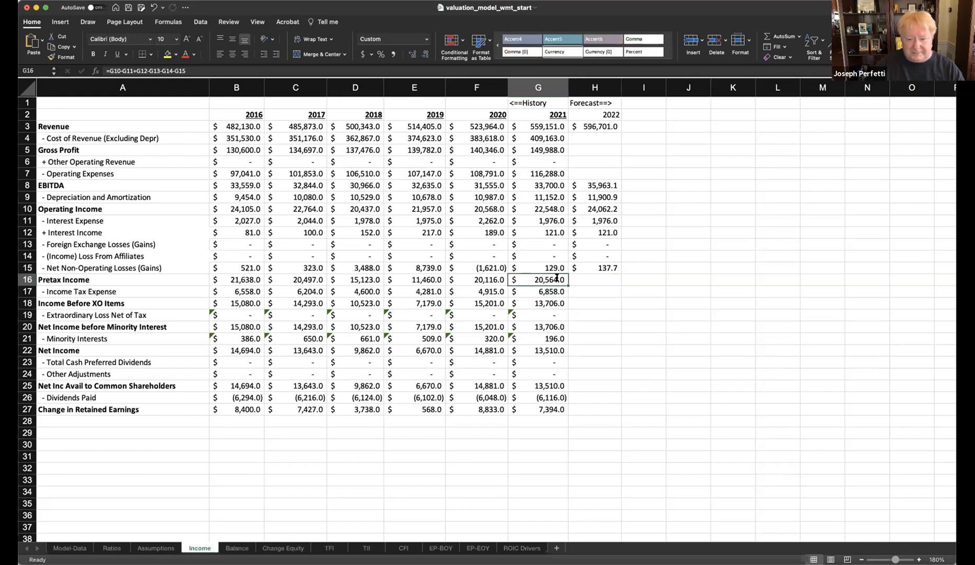
pyautogui.doubleClick(555, 280)
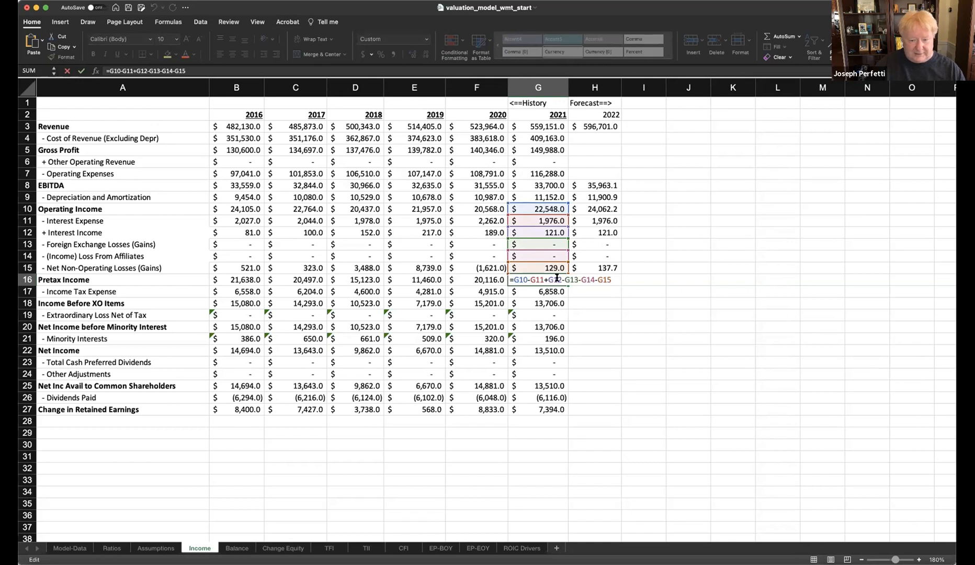
pyautogui.press('Escape')
pyautogui.press('super+c')
pyautogui.click(595, 280)
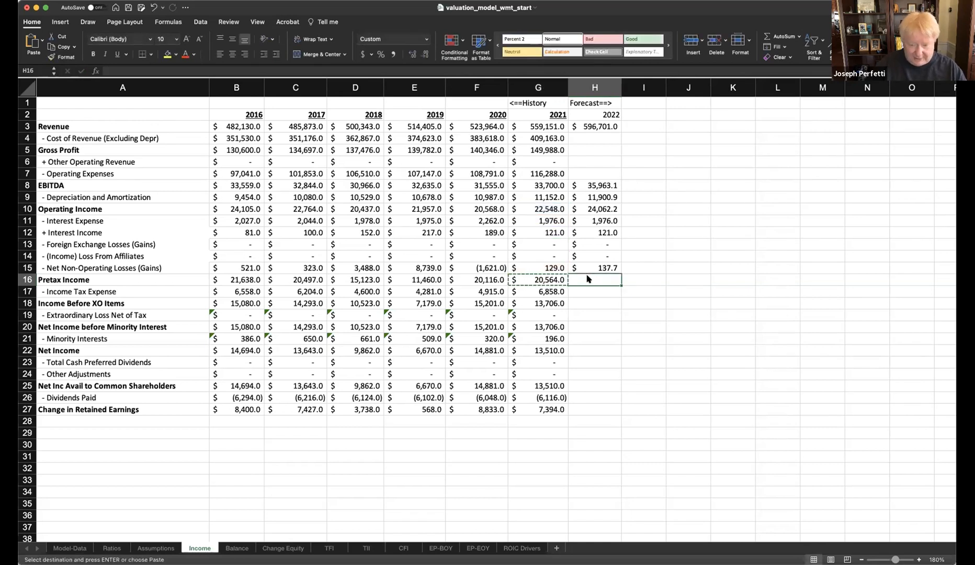
pyautogui.press('super+v')
pyautogui.click(725, 309)
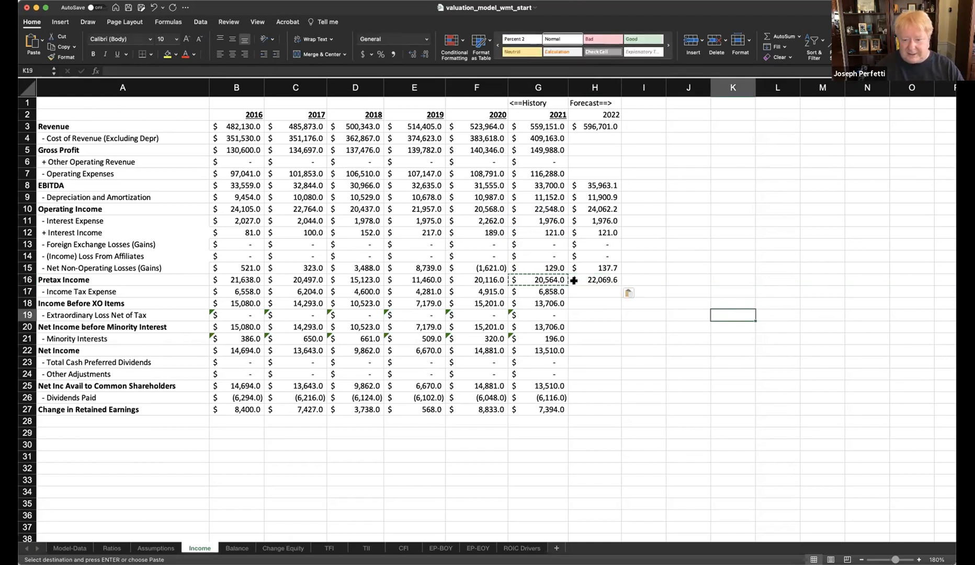
pyautogui.click(594, 280)
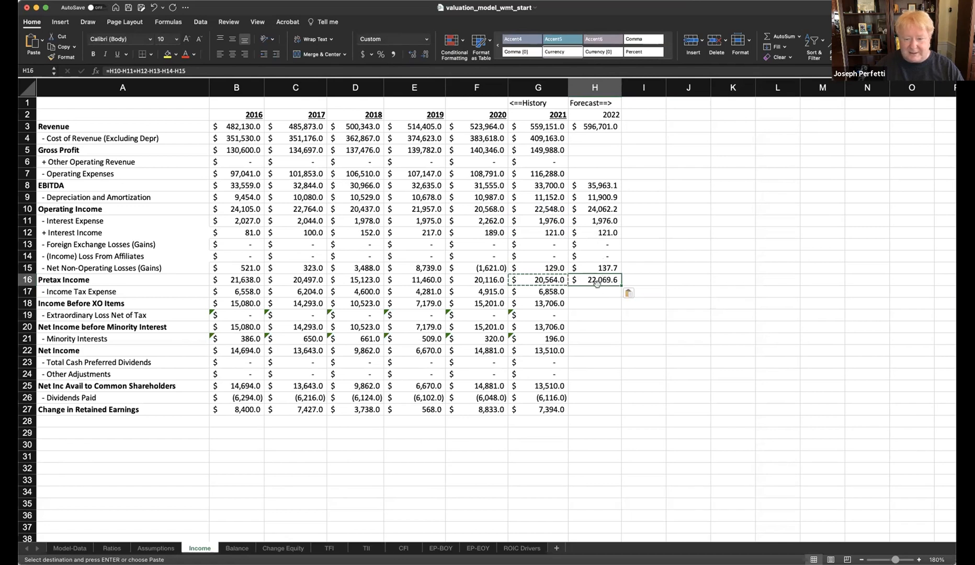
# - Calculate 2022 Income Tax Expense in H17 as Pretax Income times the Tax Rate from the Ratios sheet: =H16*Ratios!H10
pyautogui.click(586, 291)
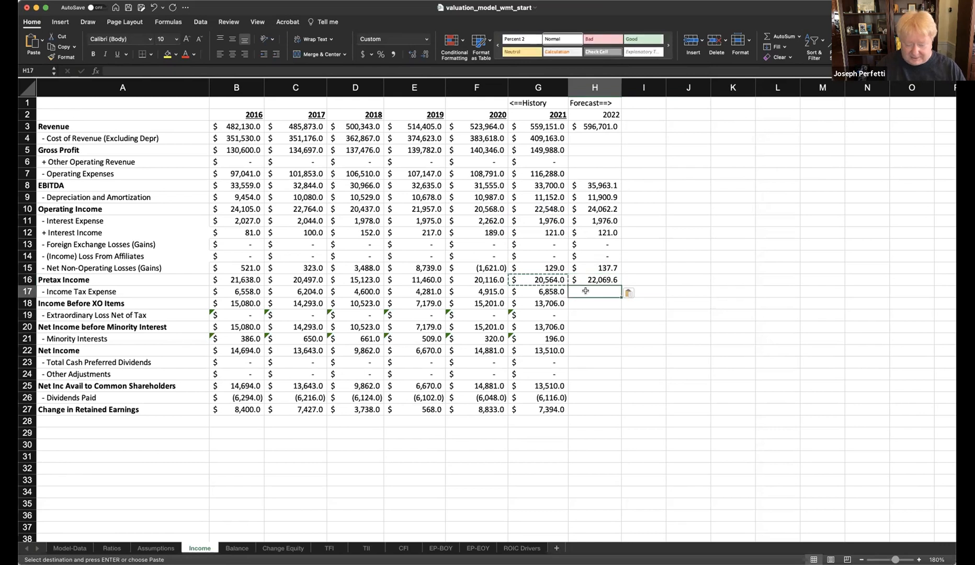
pyautogui.write('=')
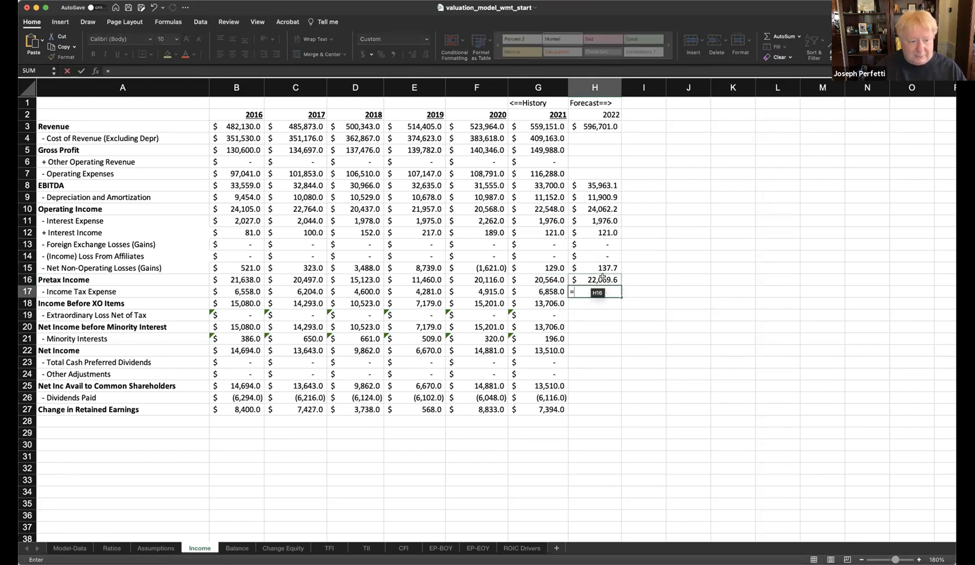
pyautogui.click(603, 278)
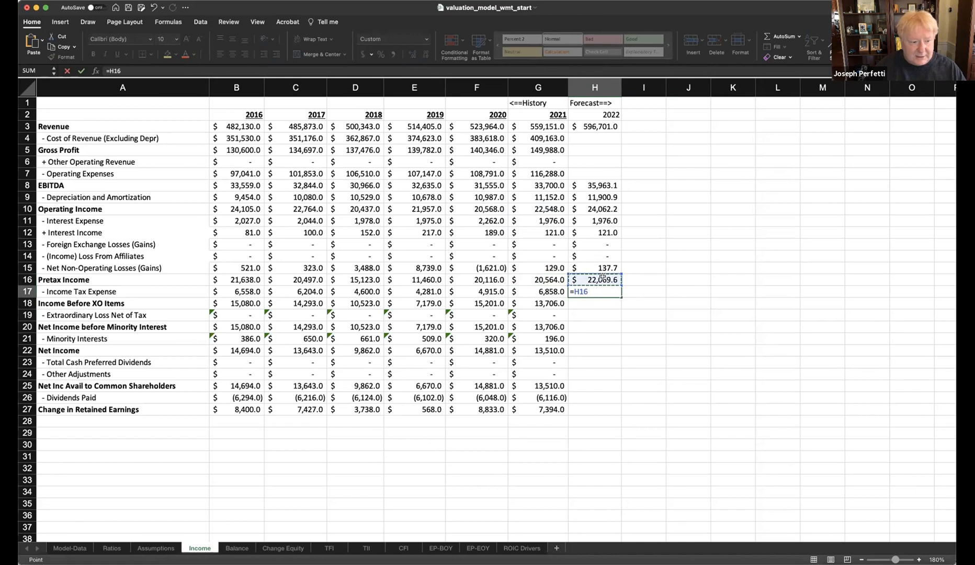
pyautogui.write('*')
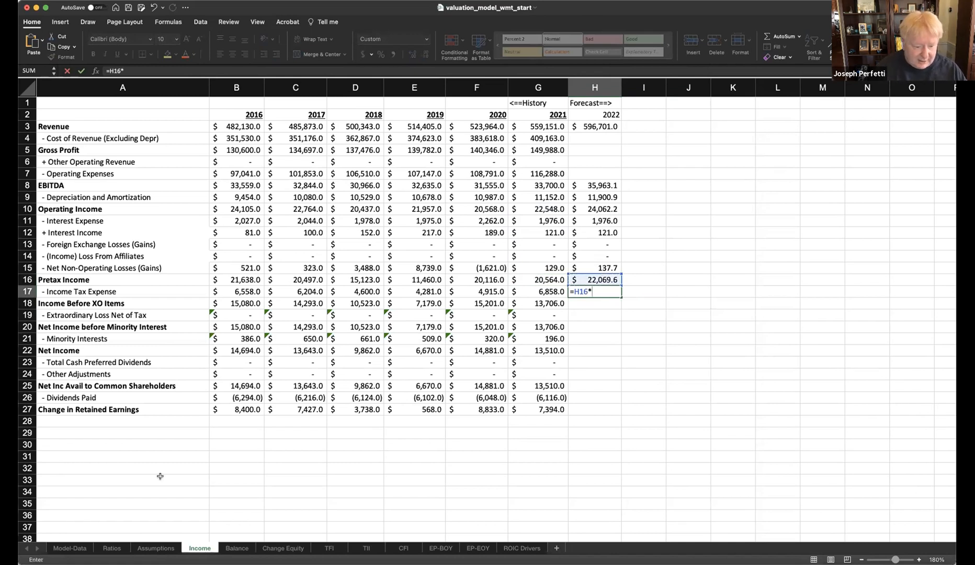
pyautogui.click(159, 549)
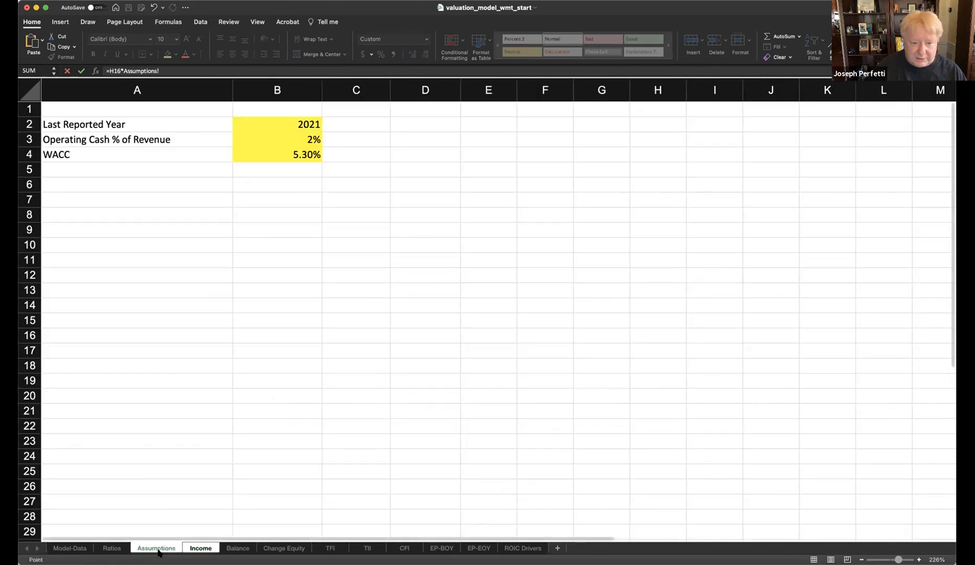
pyautogui.click(120, 550)
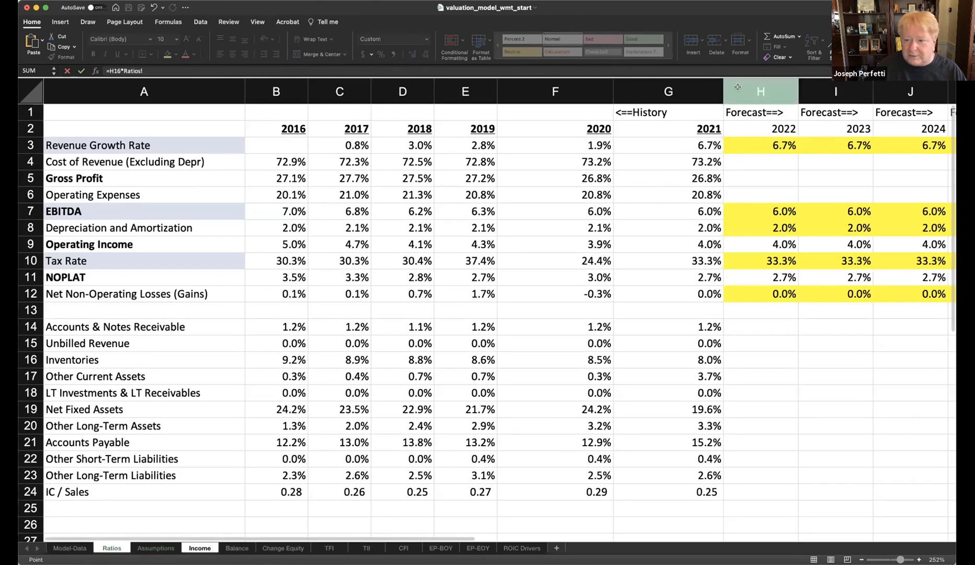
pyautogui.click(750, 257)
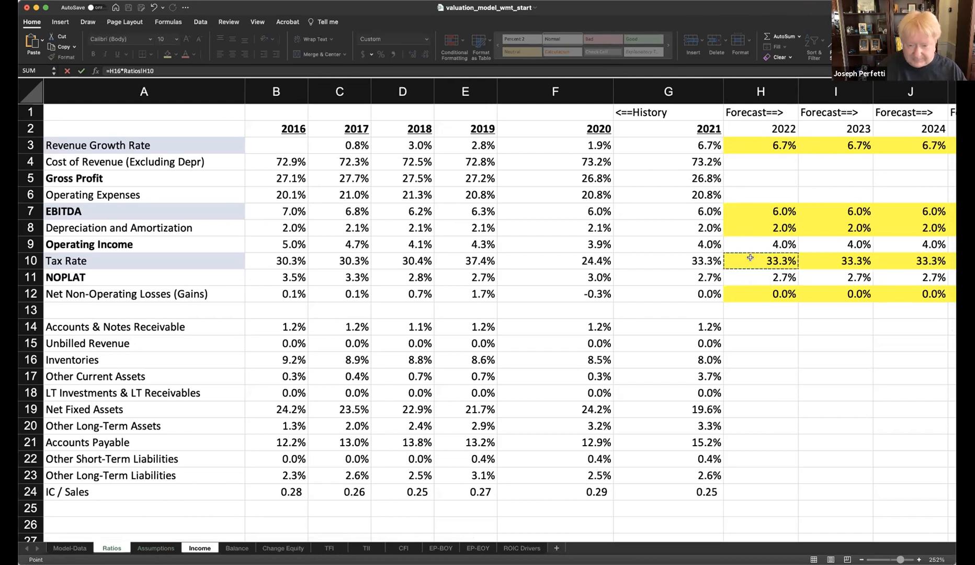
pyautogui.press('Return')
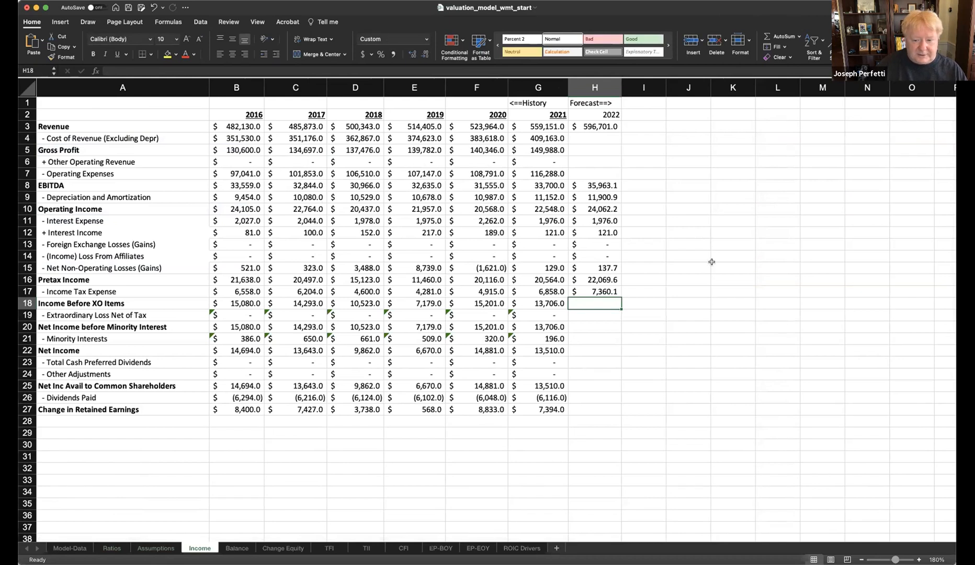
# - Calculate 2022 Income Before XO Items in H18 as =H16-H17 and set Extraordinary Loss Net of Tax in H19 to 0
pyautogui.write('=')
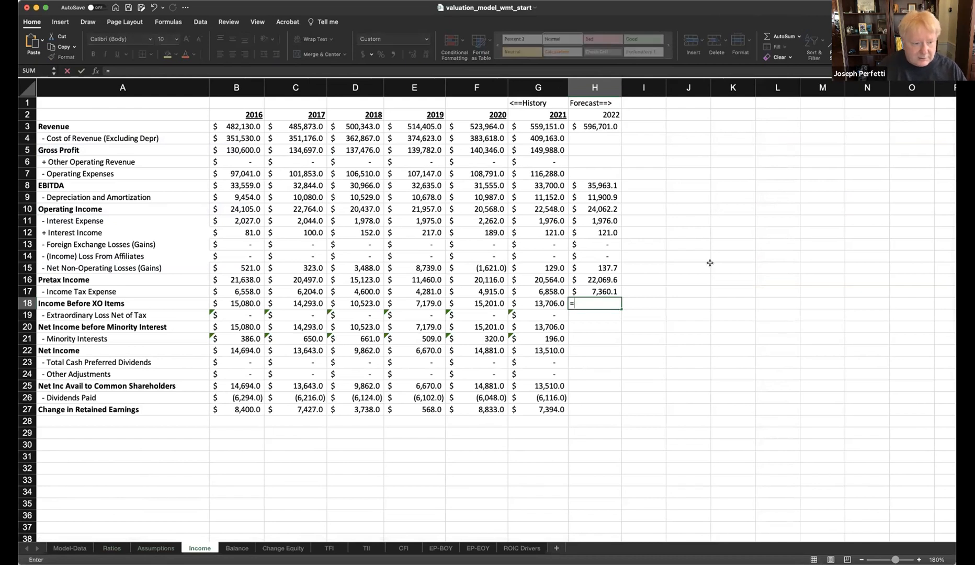
pyautogui.press('Up')
pyautogui.press('Up')
pyautogui.write('-')
pyautogui.press('Up')
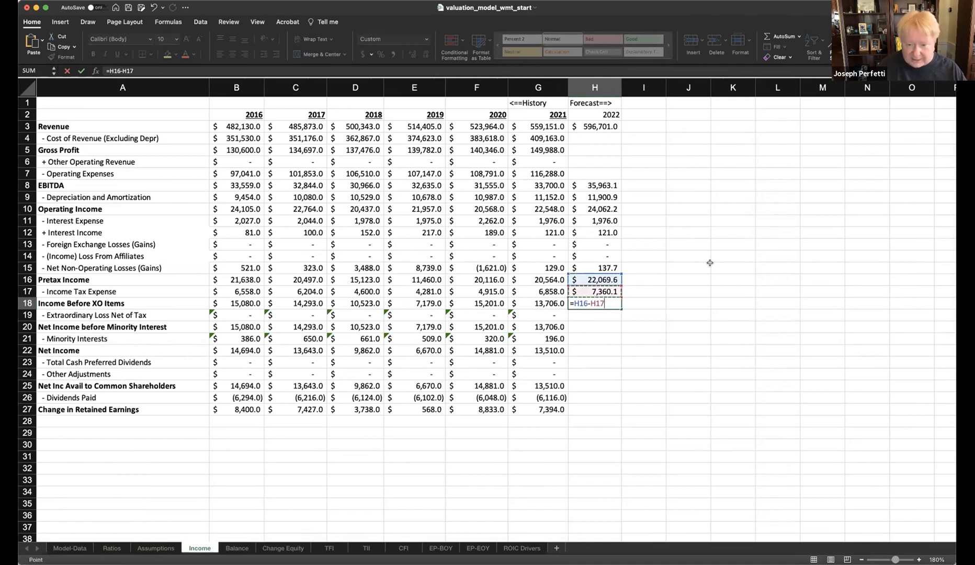
pyautogui.press('Return')
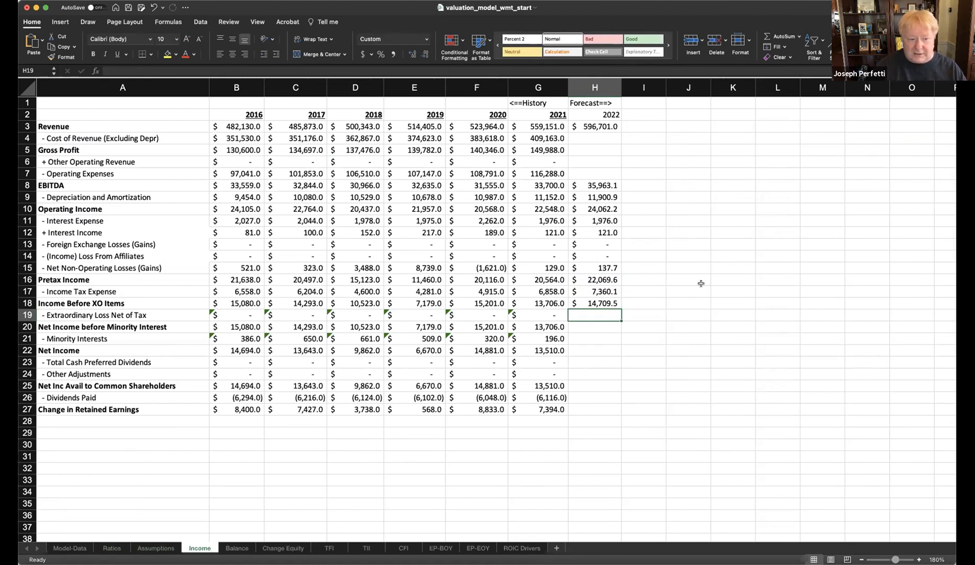
pyautogui.write('0')
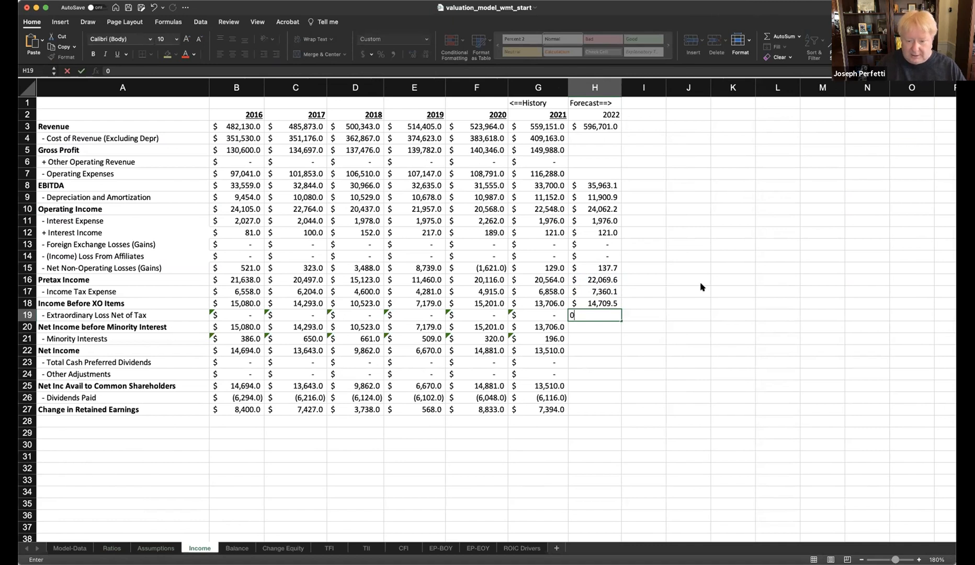
pyautogui.press('Return')
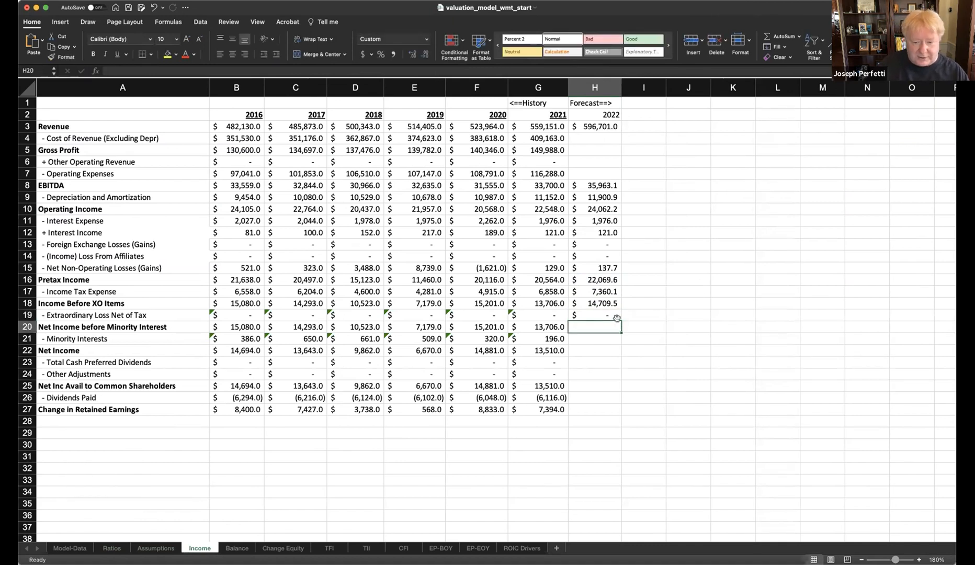
# - Copy the 2021 Net Income before Minority Interest formula from G20 into H20 of the Income sheet for 2022
pyautogui.click(555, 328)
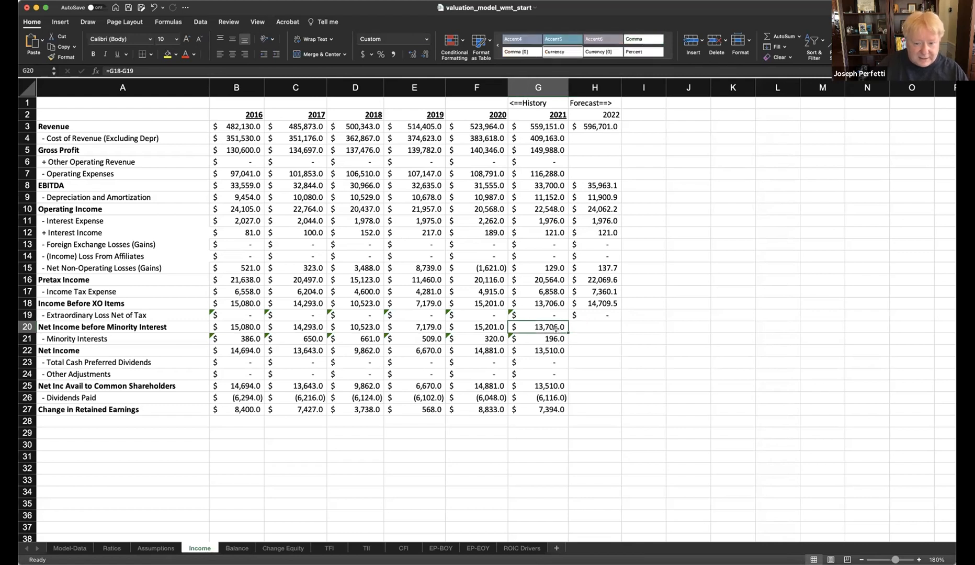
pyautogui.press('super+c')
pyautogui.click(579, 330)
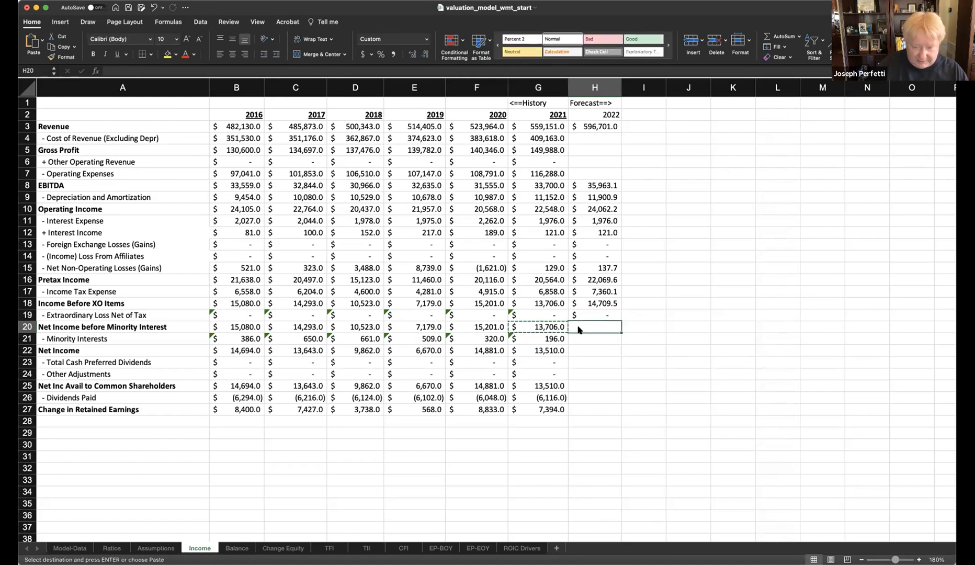
pyautogui.press('super+v')
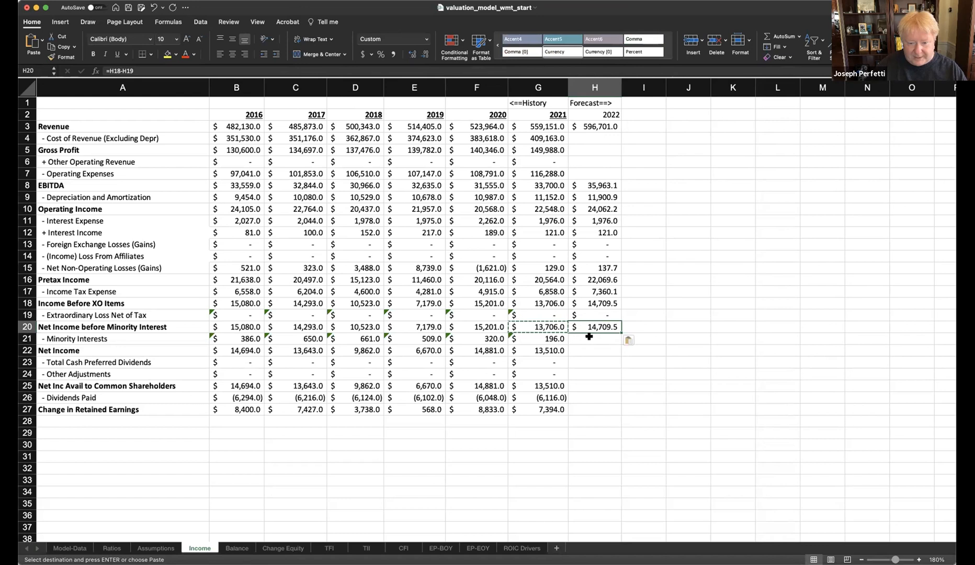
# - Carry Minority Interests forward to 2022 by linking H21 to the 2021 value with =G21
pyautogui.click(589, 337)
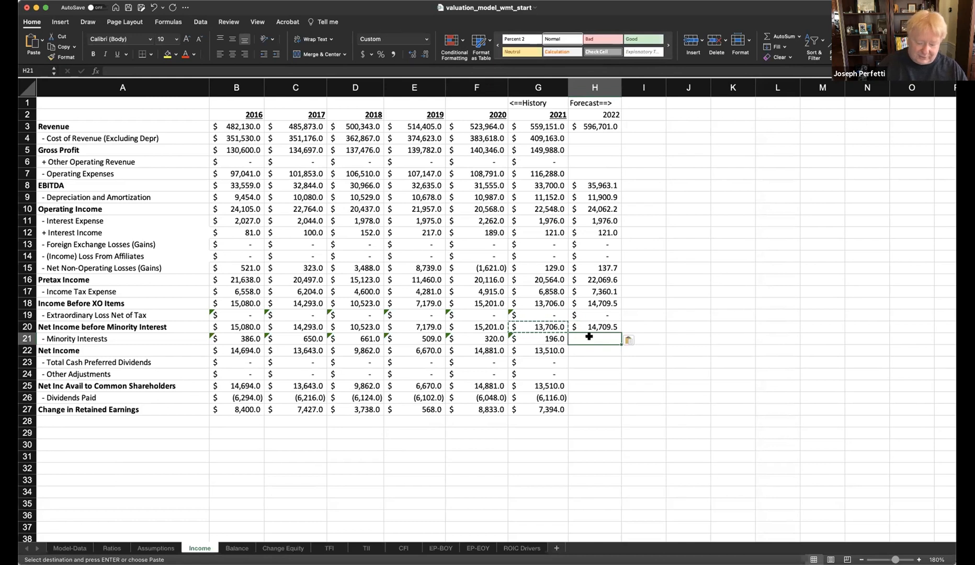
pyautogui.write('=')
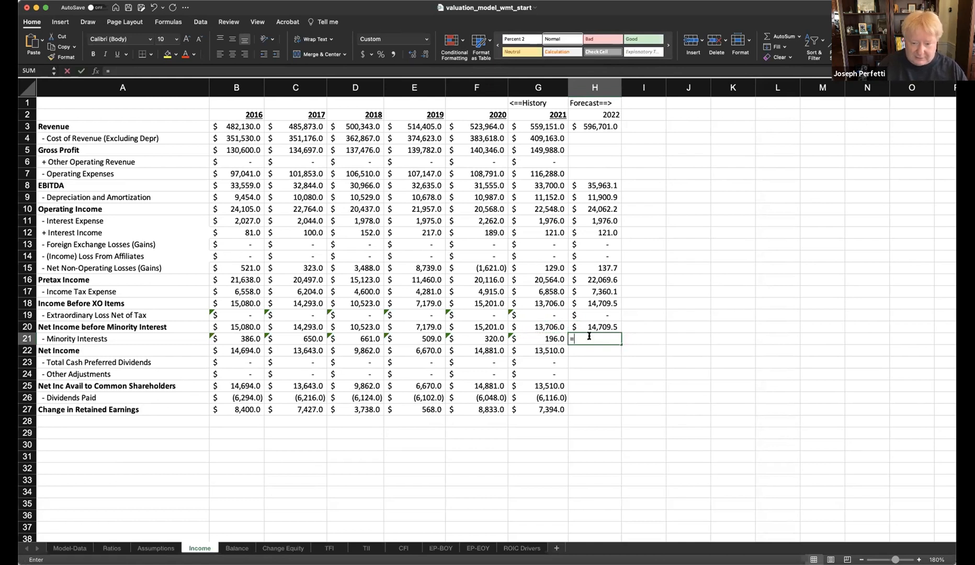
pyautogui.press('Left')
pyautogui.press('Return')
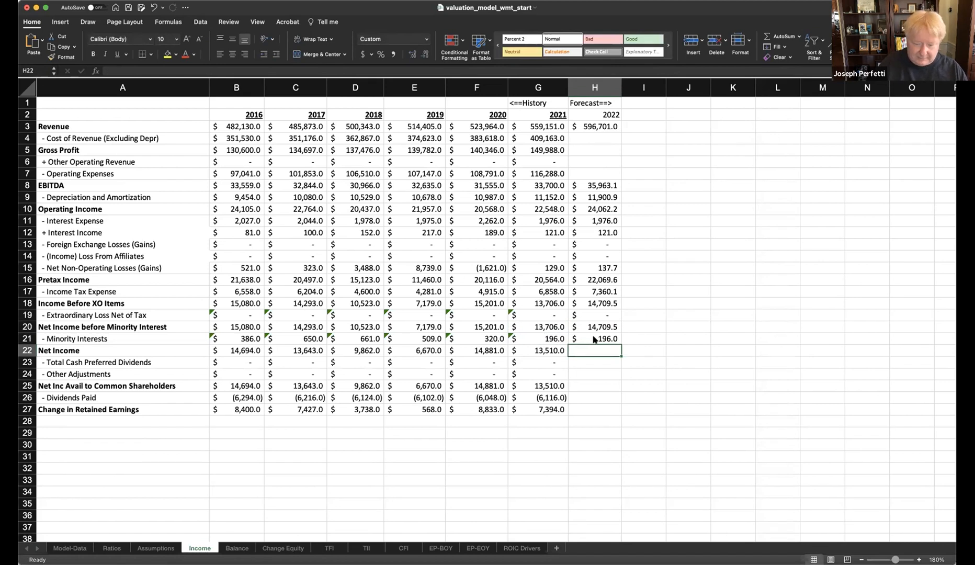
# - Calculate 2022 Net Income in H22 as Net Income before Minority Interest less Minority Interests: =H20-H21
pyautogui.write('=')
pyautogui.click(592, 327)
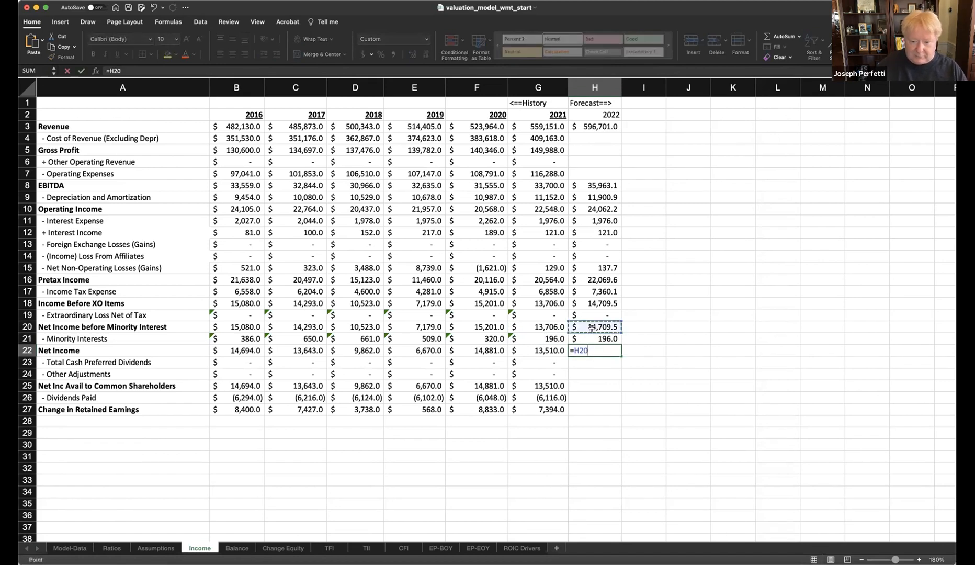
pyautogui.write('-')
pyautogui.click(593, 339)
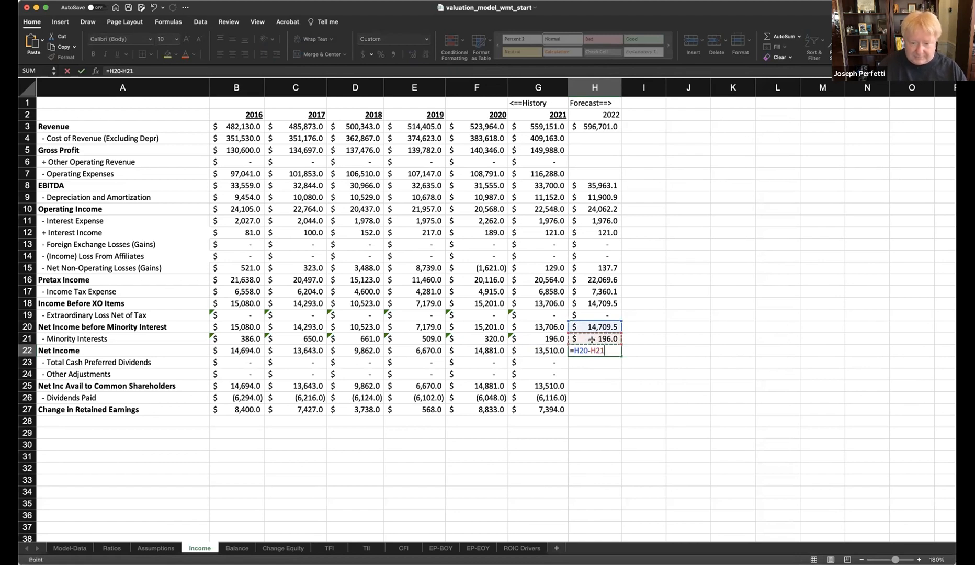
pyautogui.press('Return')
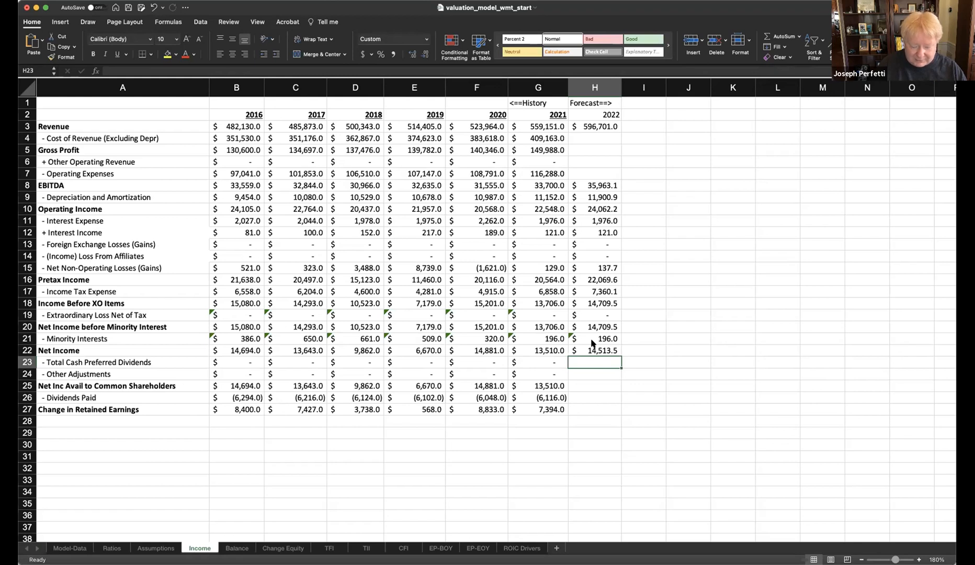
# - Link 2022 Total Cash Preferred Dividends in H23 to 2021 with =G23 and set Other Adjustments in H24 to 0
pyautogui.write('=')
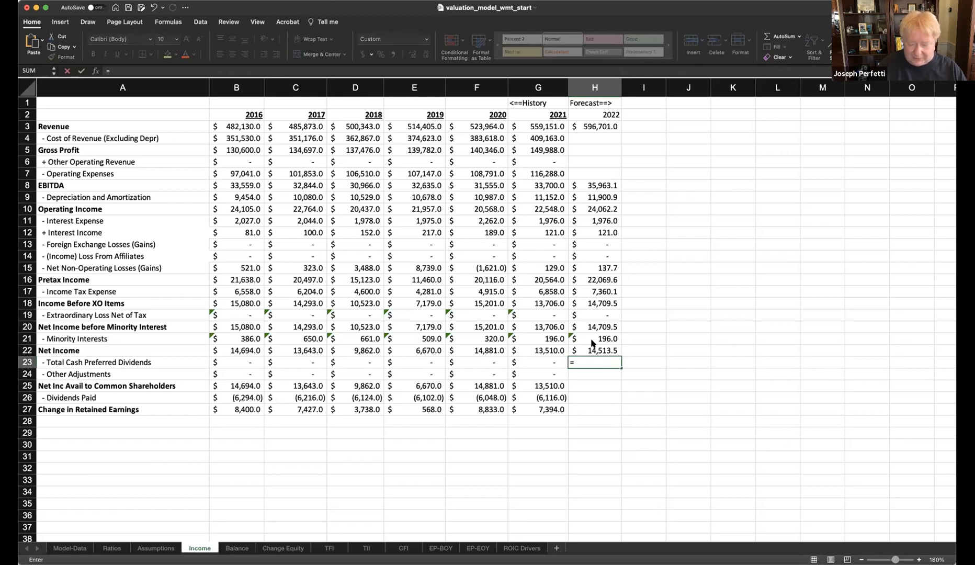
pyautogui.press('Left')
pyautogui.press('Return')
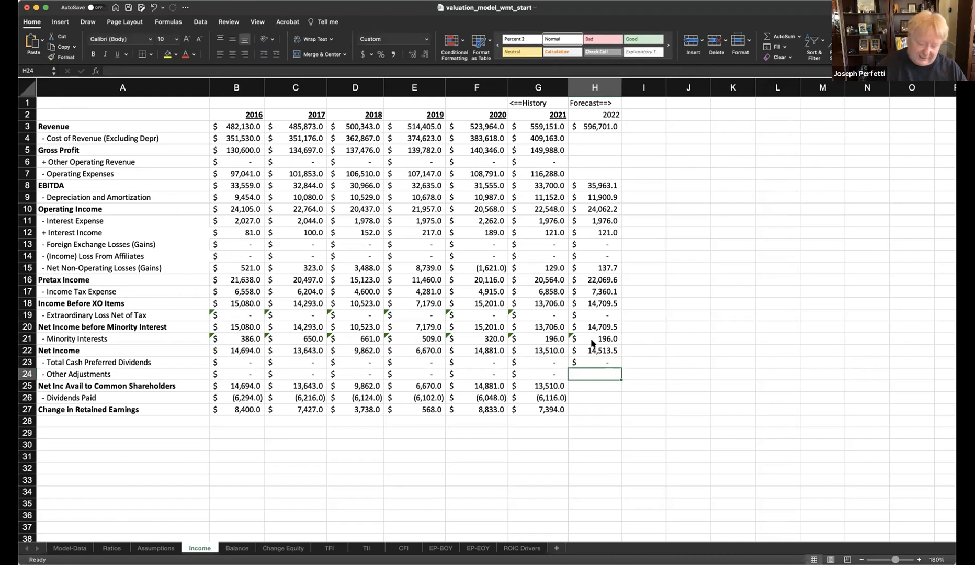
pyautogui.write('0')
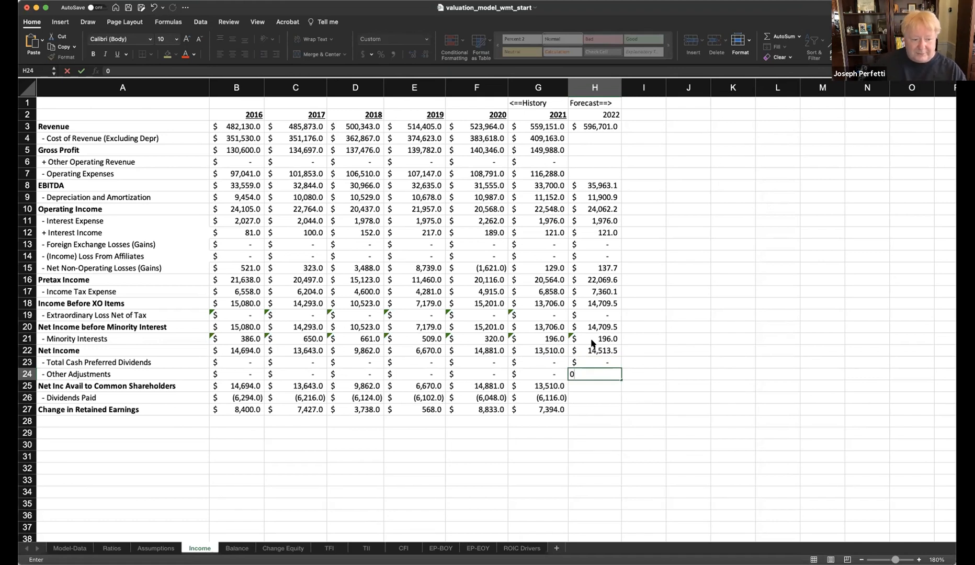
pyautogui.press('Return')
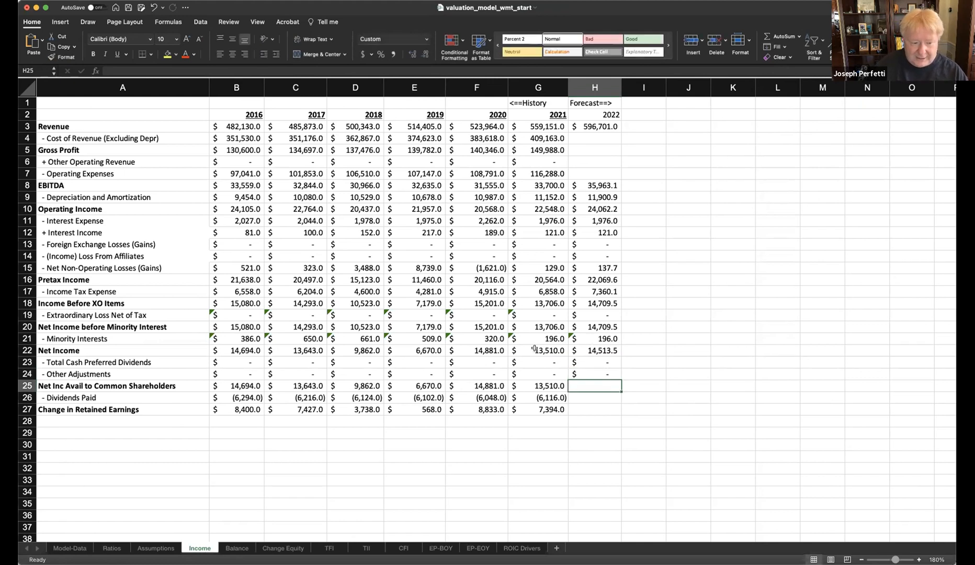
# - Copy the 2021 Net Inc Avail to Common Shareholders formula from G25 into H25 for 2022
pyautogui.click(537, 386)
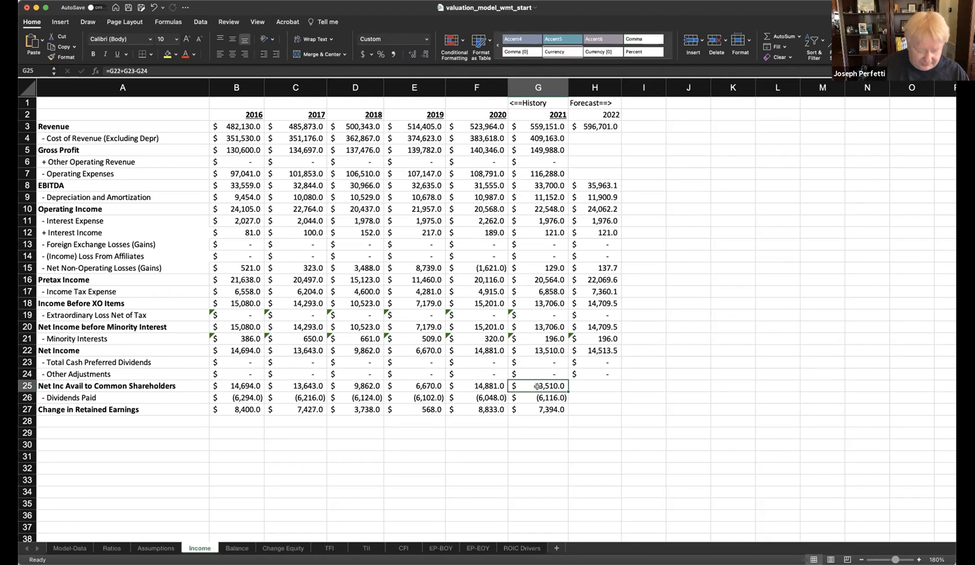
pyautogui.press('super+c')
pyautogui.click(591, 385)
pyautogui.press('super+v')
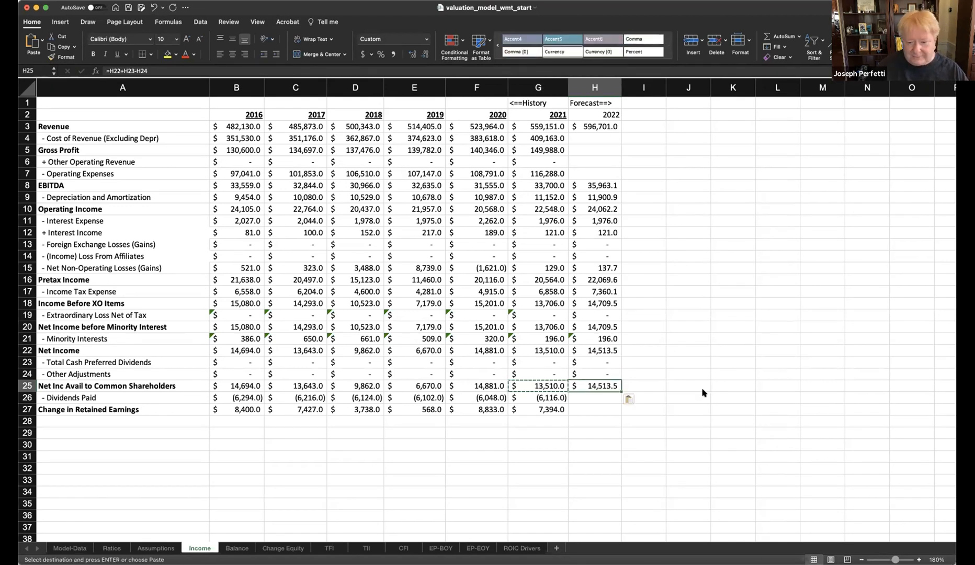
# - Hold 2022 Dividends Paid in H26 at the 2021 level with =G26
pyautogui.click(602, 399)
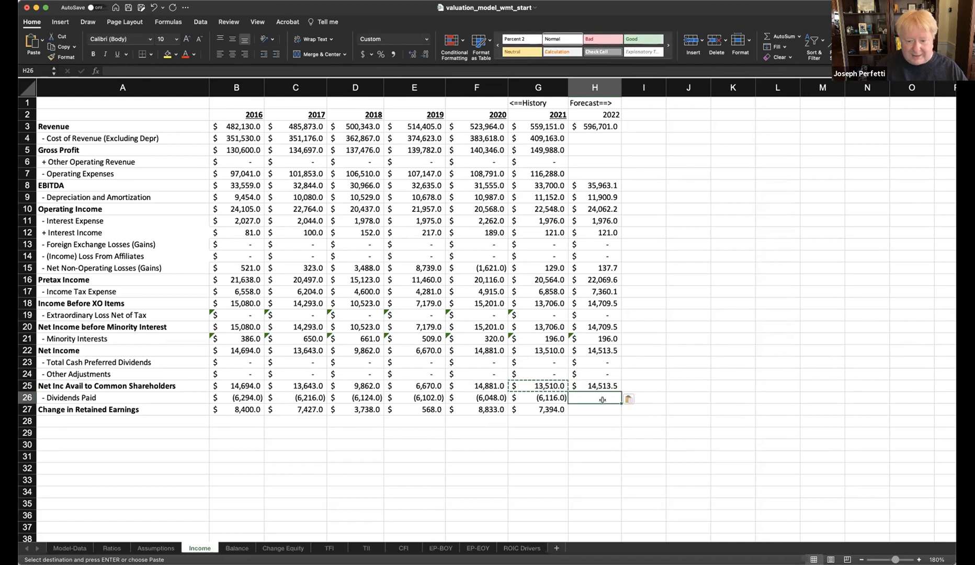
pyautogui.write('=')
pyautogui.click(546, 396)
pyautogui.press('Return')
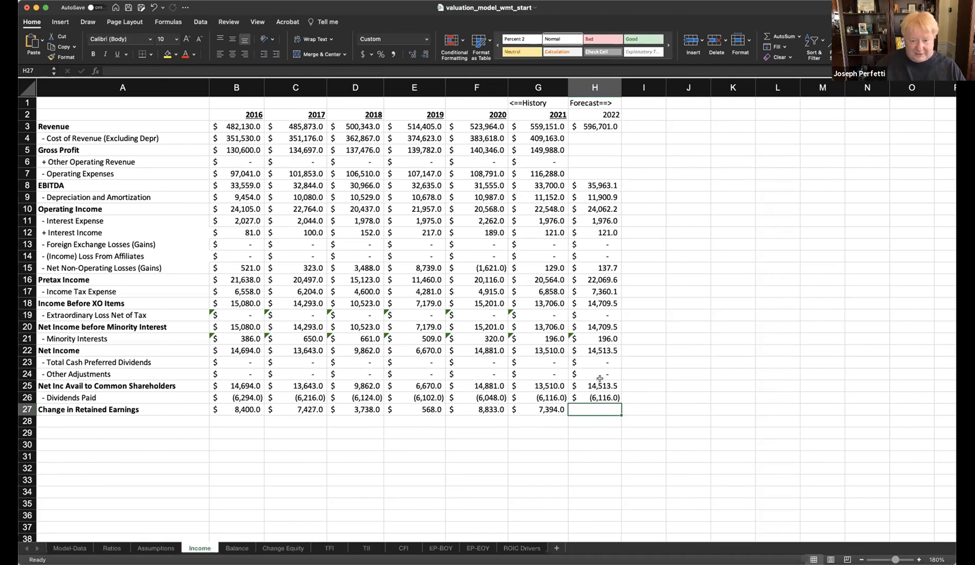
# - Calculate 2022 Change in Retained Earnings in H27 as income available to common shareholders plus Dividends Paid: =H25+H26
pyautogui.click(599, 382)
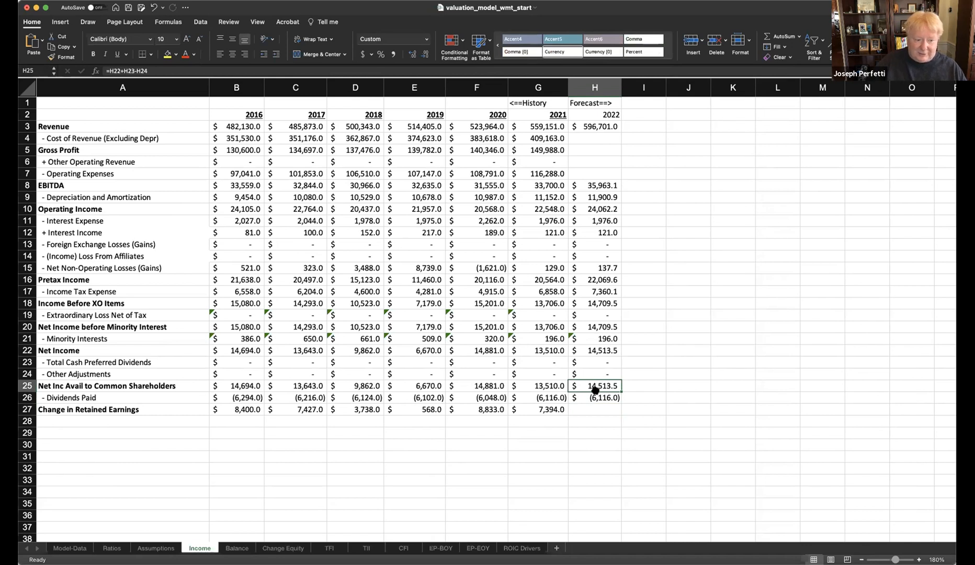
pyautogui.click(597, 396)
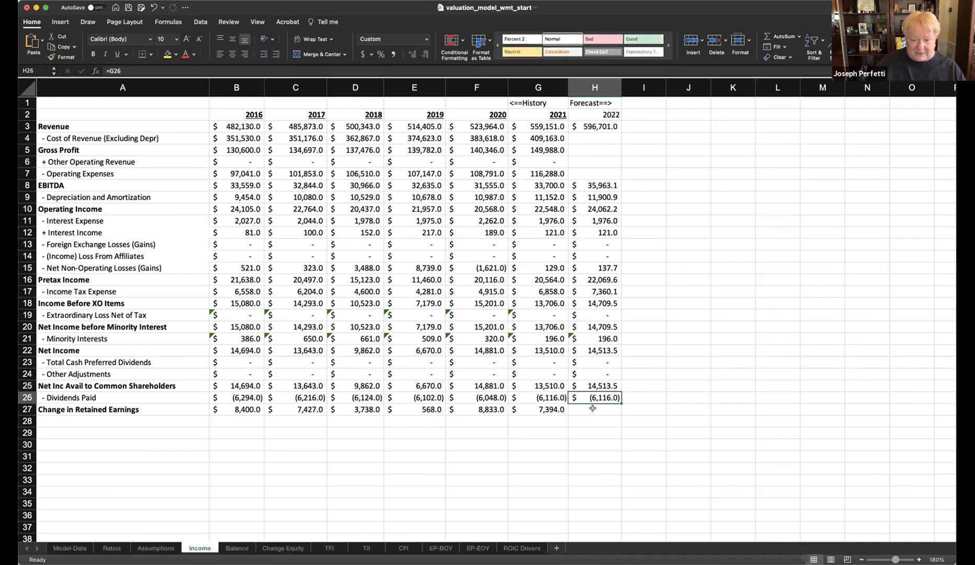
pyautogui.click(592, 408)
pyautogui.write('=')
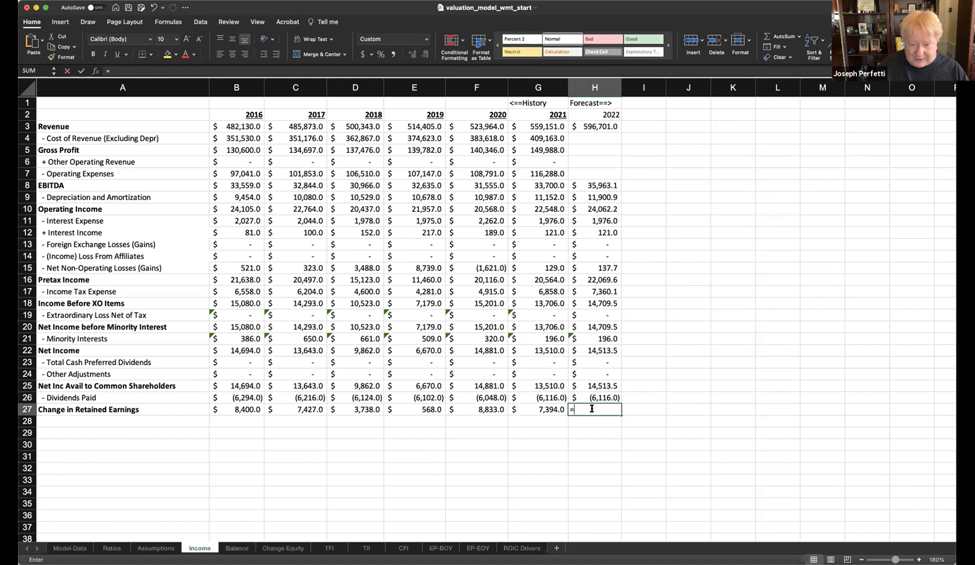
pyautogui.click(600, 386)
pyautogui.write('+')
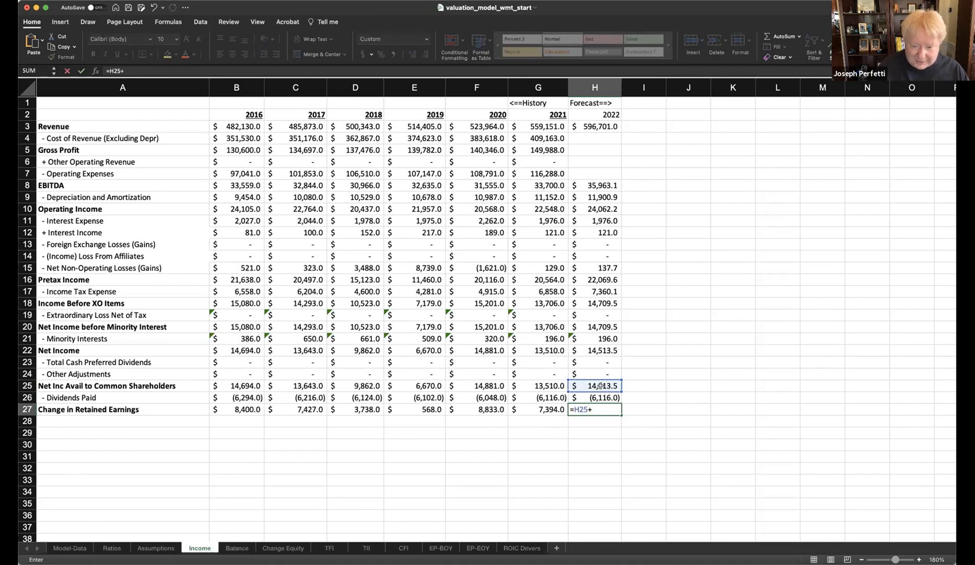
pyautogui.click(599, 395)
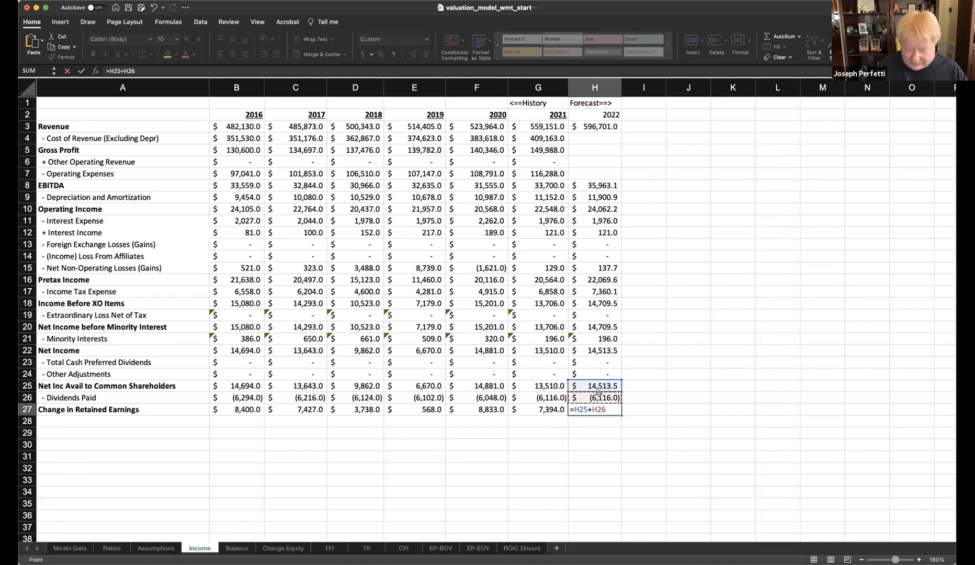
pyautogui.press('Return')
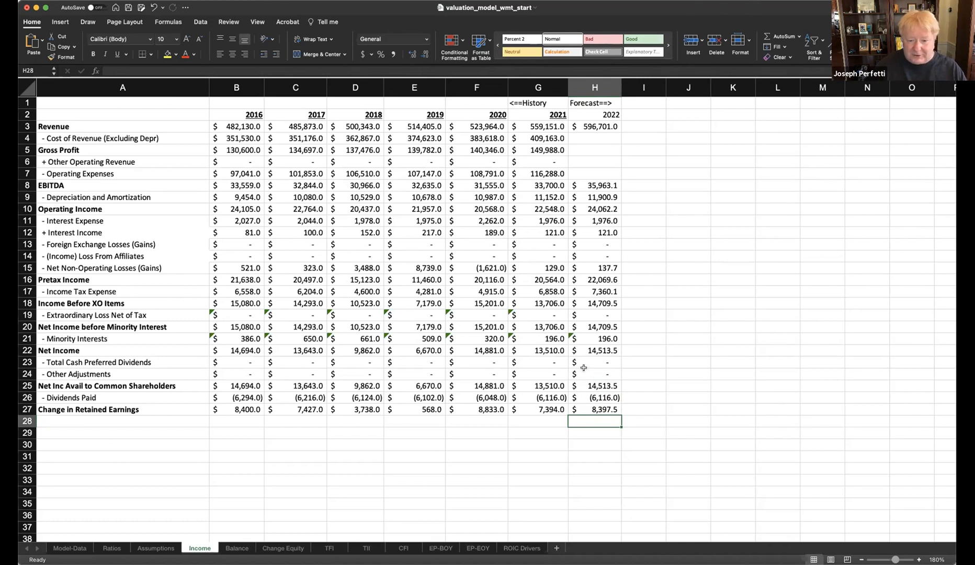
# - Review the 2022 formulas for Total Cash Preferred Dividends in H23 and Net Inc Avail to Common Shareholders in H25
pyautogui.click(594, 359)
pyautogui.doubleClick(594, 359)
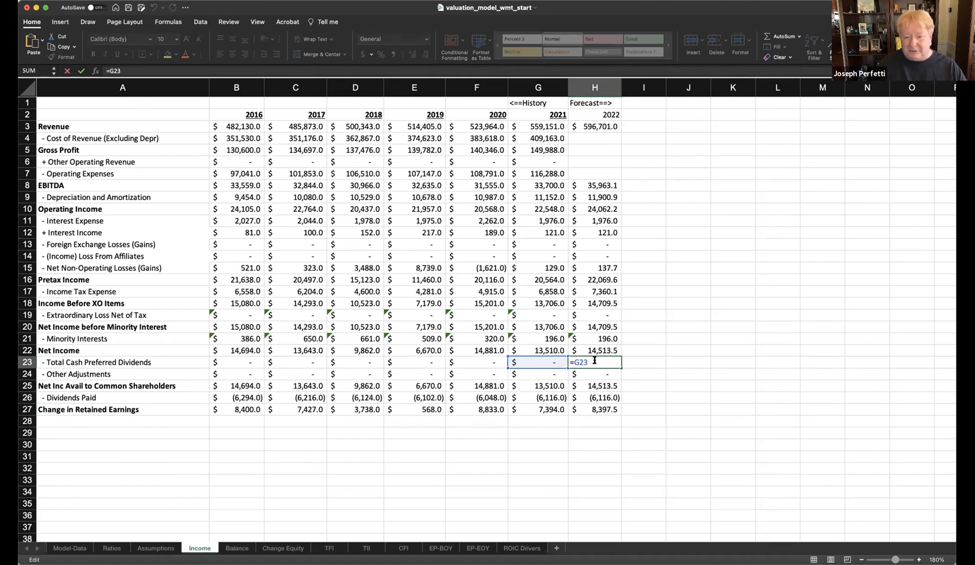
pyautogui.hotkey('ctrl', 'Return')
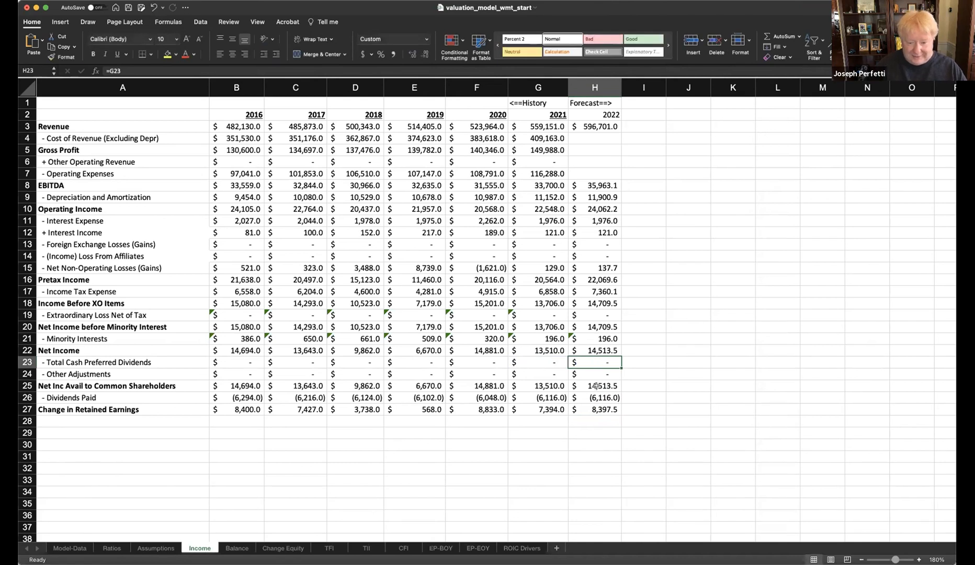
pyautogui.doubleClick(596, 385)
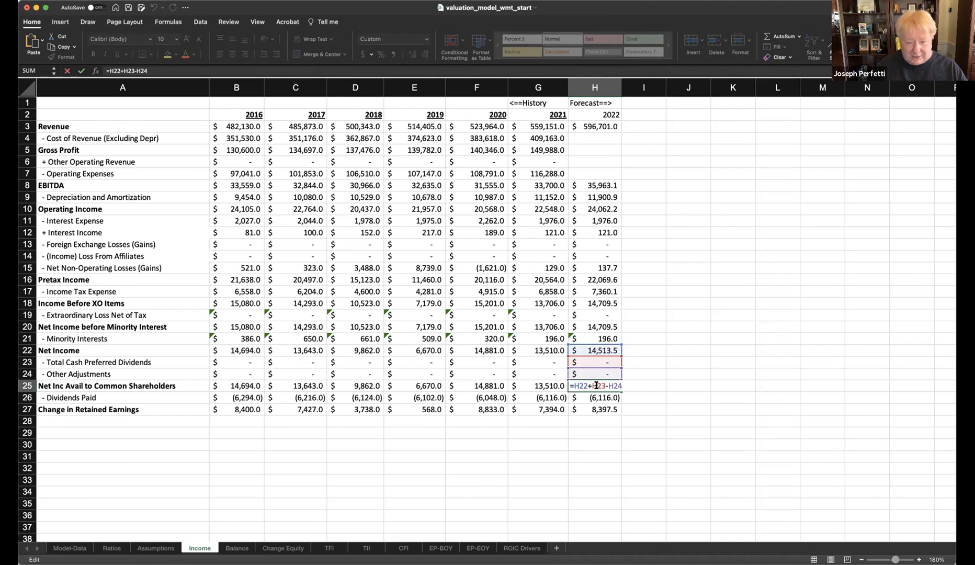
pyautogui.hotkey('ctrl', 'Return')
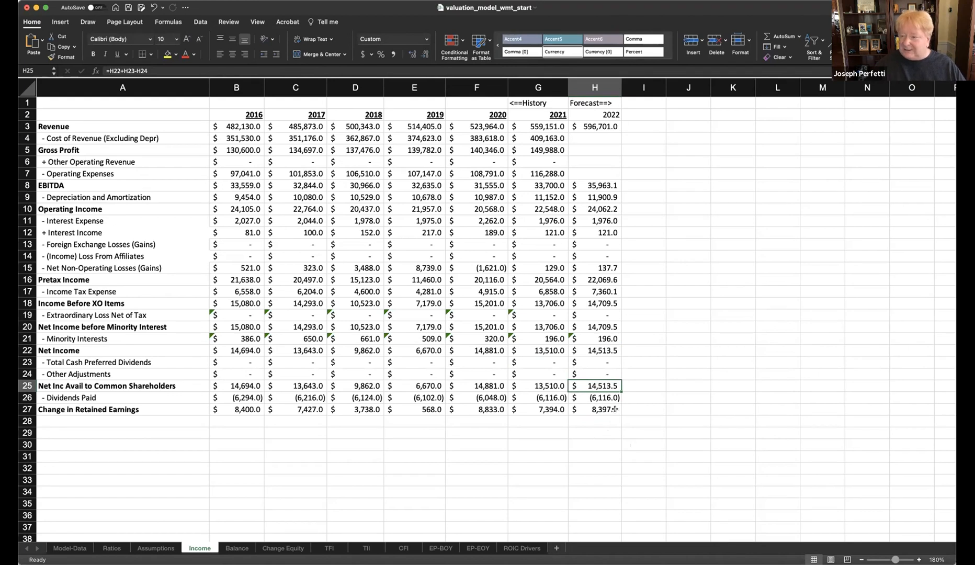
# - Copy the entire 2022 forecast column H into columns I through M to extend the Income forecast through 2027
pyautogui.click(600, 84)
pyautogui.press('super+c')
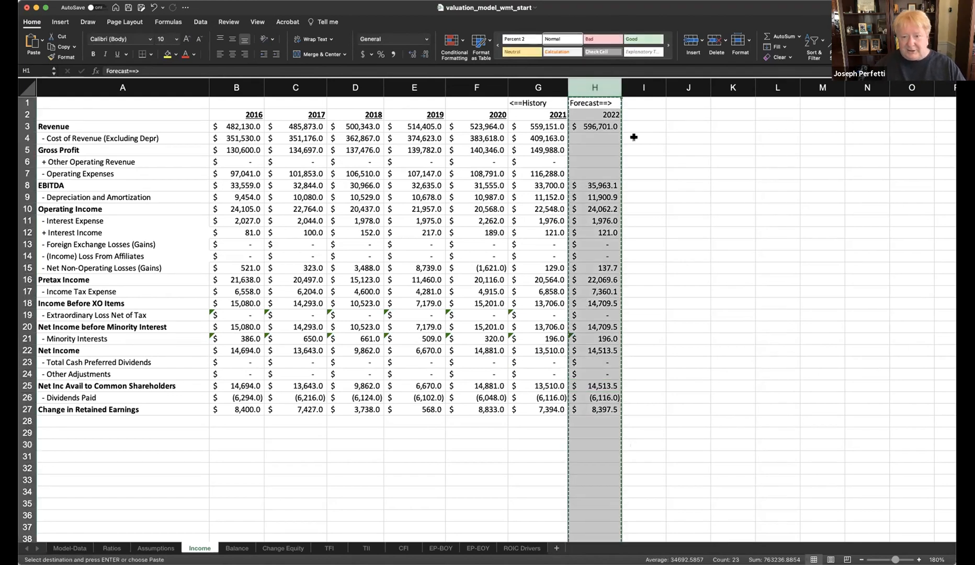
pyautogui.moveTo(653, 95); pyautogui.dragTo(818, 75)
pyautogui.press('super+v')
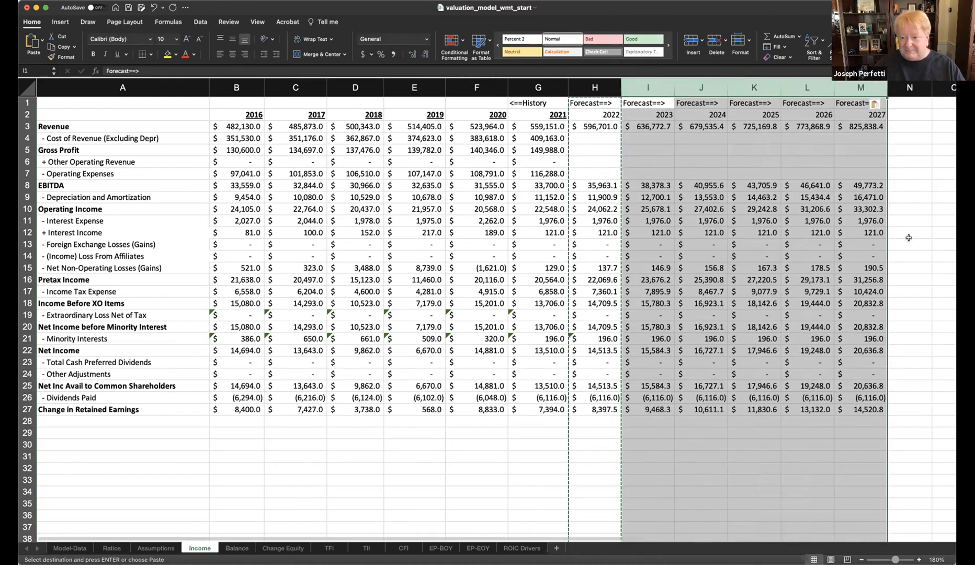
pyautogui.click(911, 244)
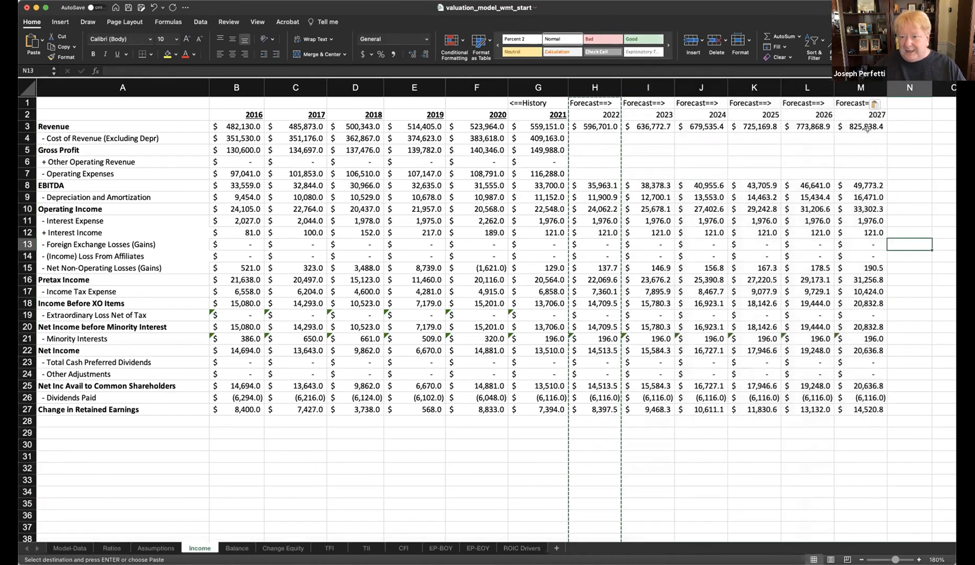
pyautogui.click(871, 409)
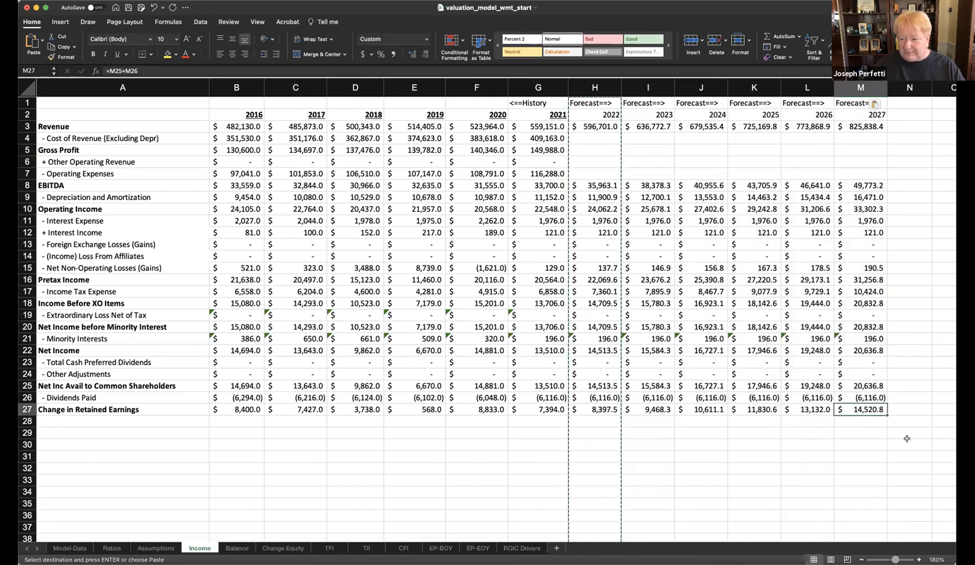
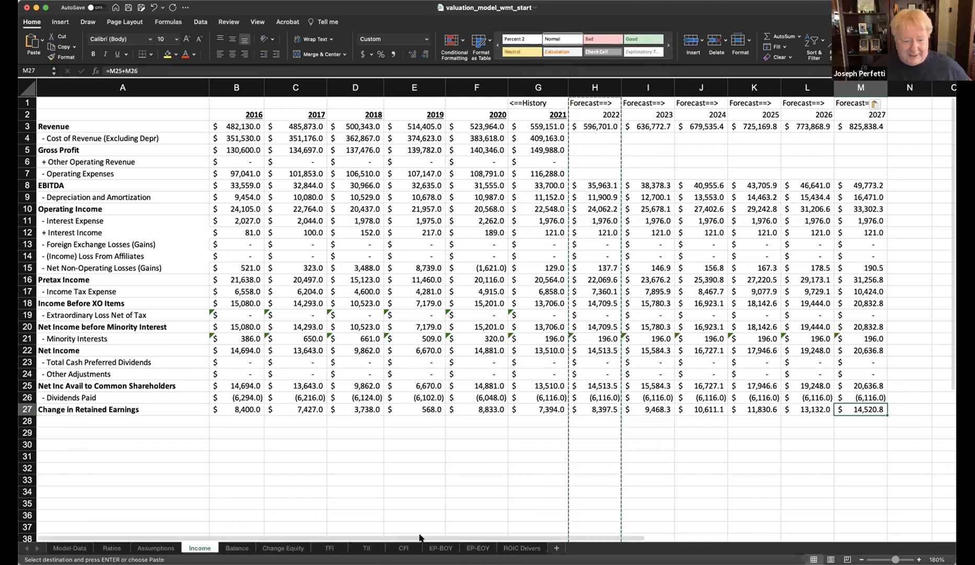
# - On the TII sheet, label H1 beside the History heading as Forecast==>
pyautogui.click(376, 550)
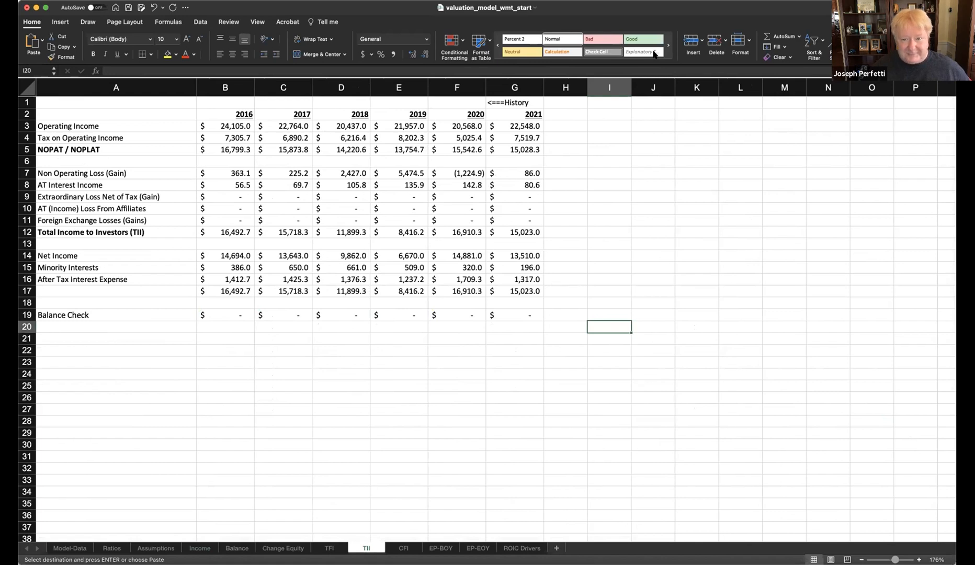
pyautogui.click(565, 102)
pyautogui.write('Forecast')
pyautogui.press('Return')
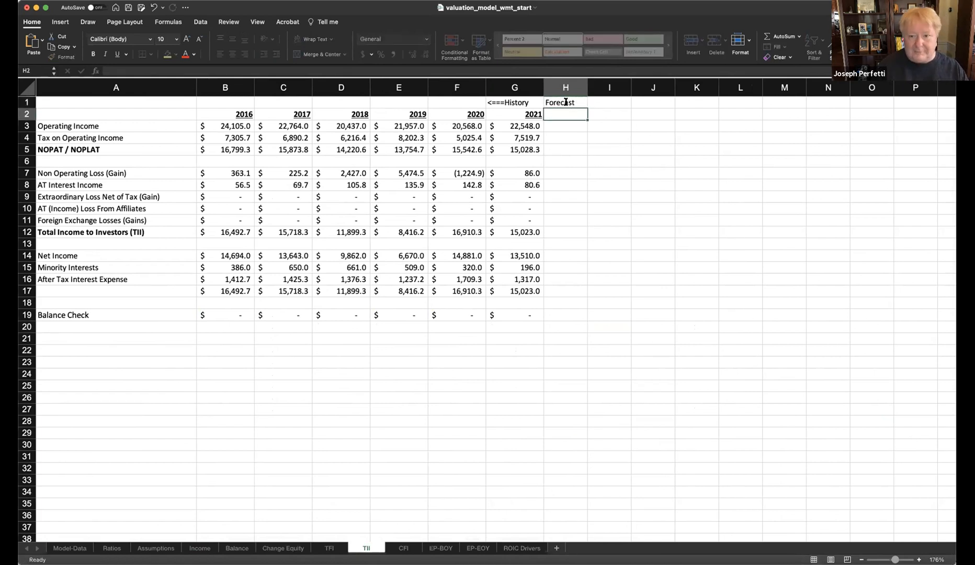
pyautogui.press('Up')
pyautogui.doubleClick(566, 102)
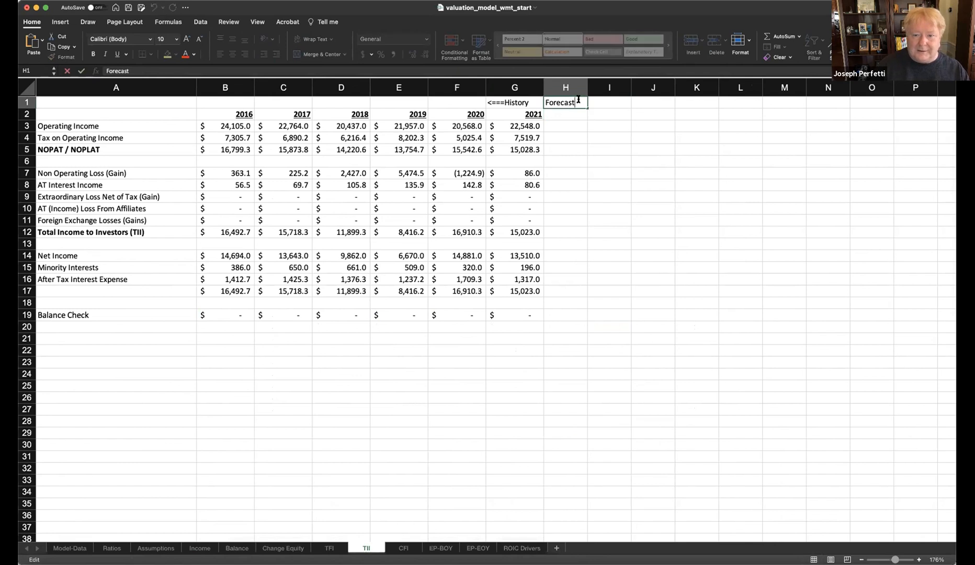
pyautogui.write('==>')
pyautogui.press('Return')
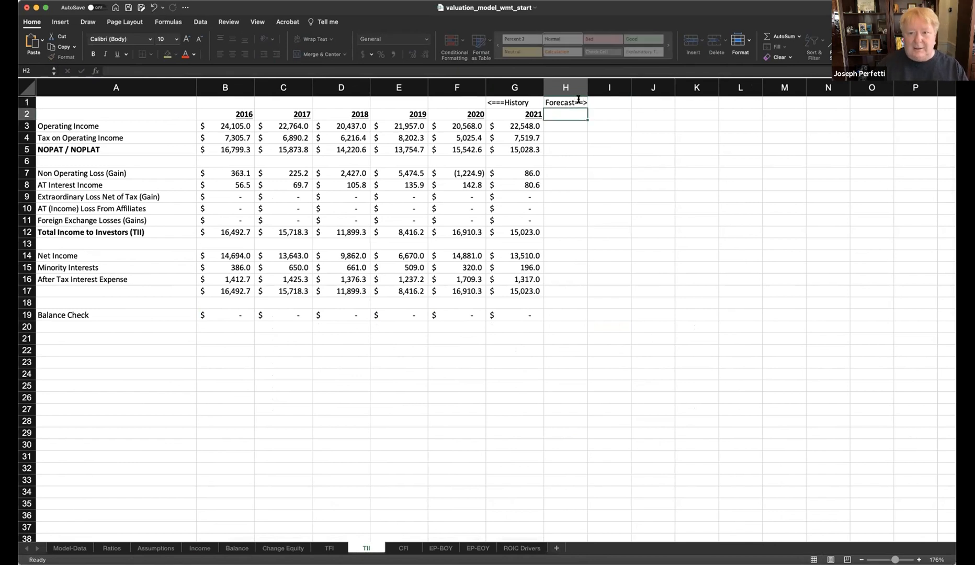
pyautogui.write('=')
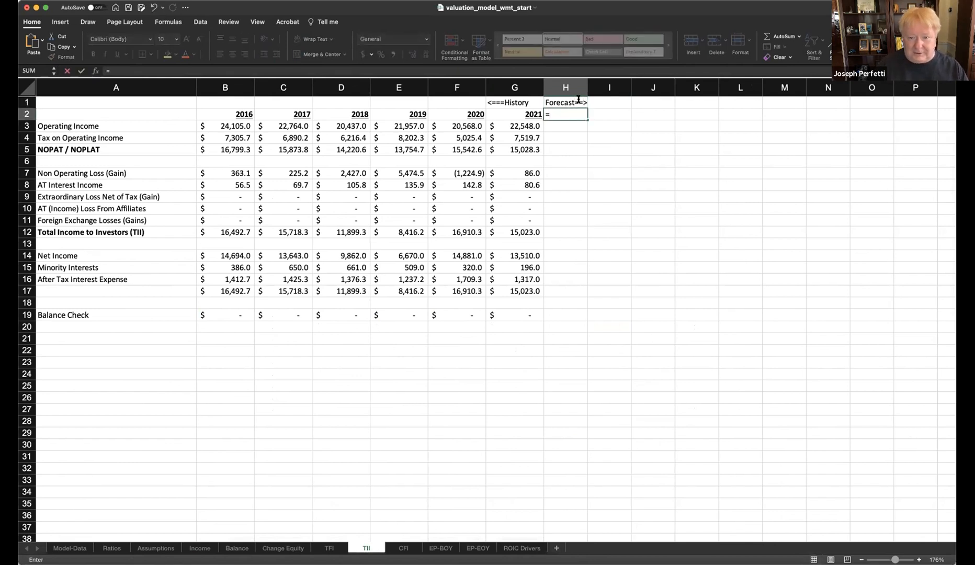
pyautogui.press('Left')
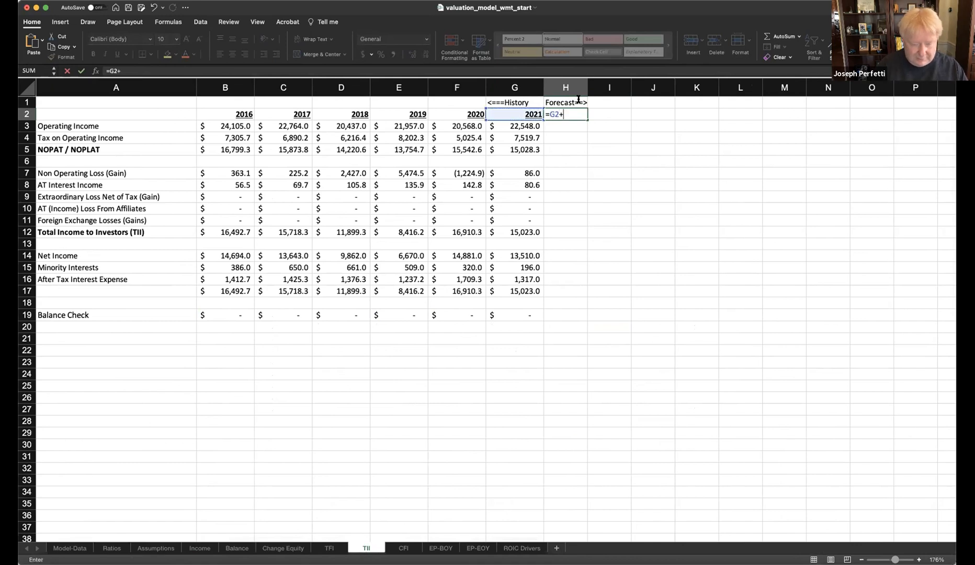
pyautogui.press('Escape')
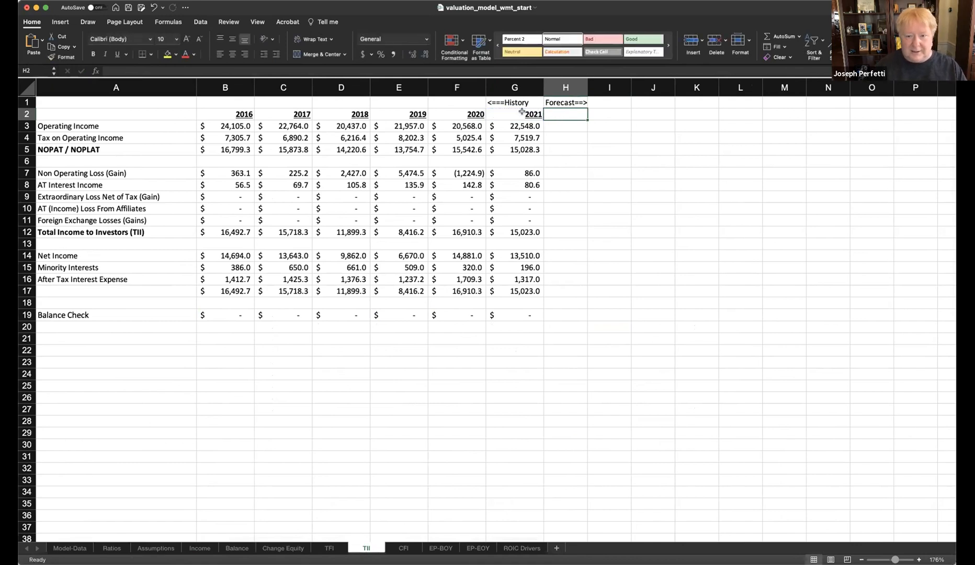
# - Copy the 2021 formulas in G2:G19 of the TII sheet into columns H through M for 2022 to 2027
pyautogui.moveTo(523, 112); pyautogui.dragTo(537, 314)
pyautogui.press('super+c')
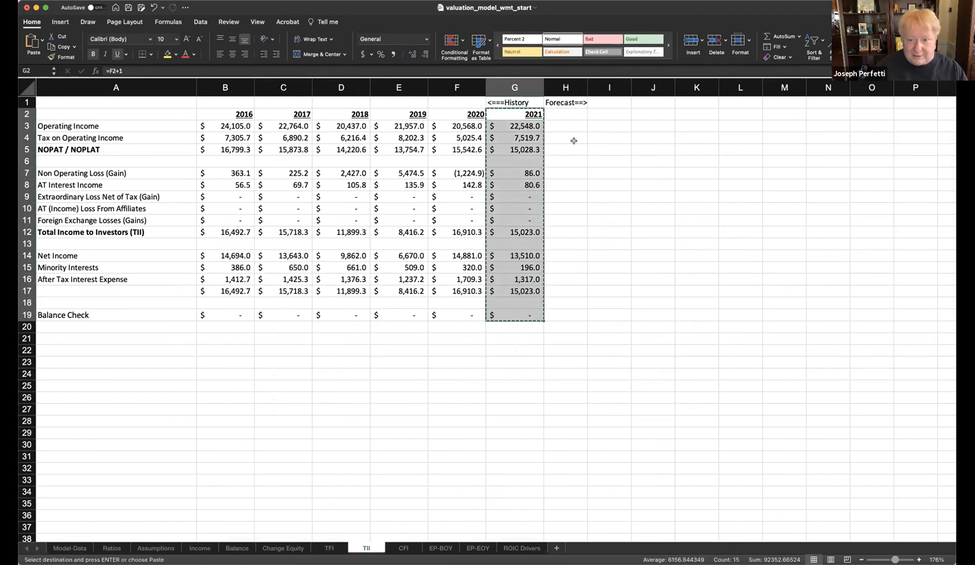
pyautogui.moveTo(586, 116); pyautogui.dragTo(781, 108)
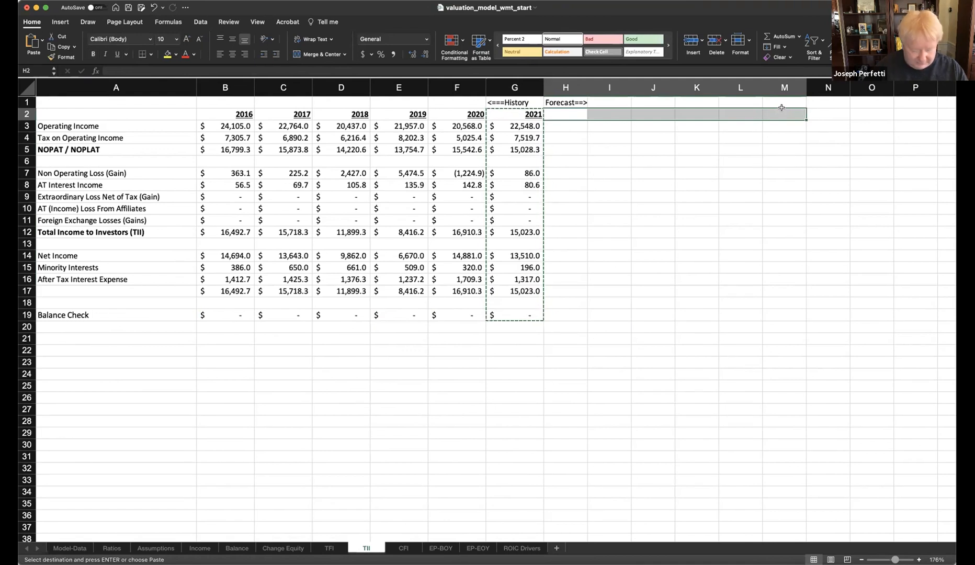
pyautogui.press('super+v')
pyautogui.click(931, 228)
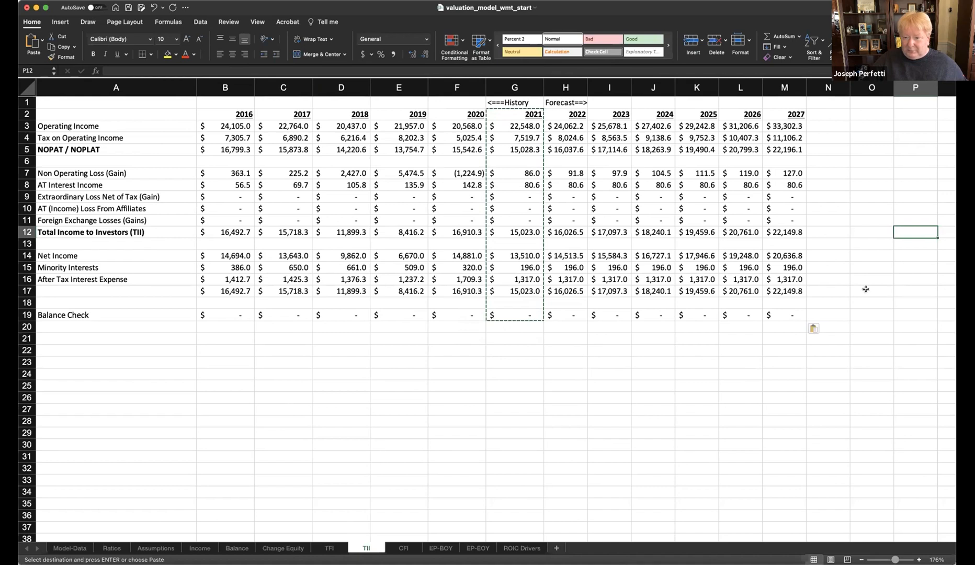
# - Examine the TII sheet's 2027 column and the formulas for interest income, extraordinary losses, affiliates and foreign exchange
pyautogui.click(804, 294)
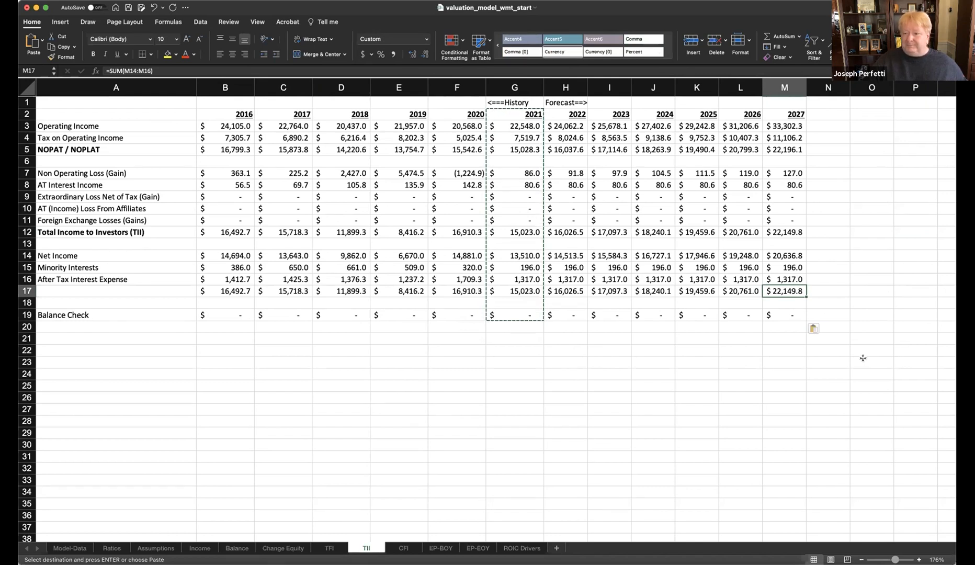
pyautogui.click(786, 89)
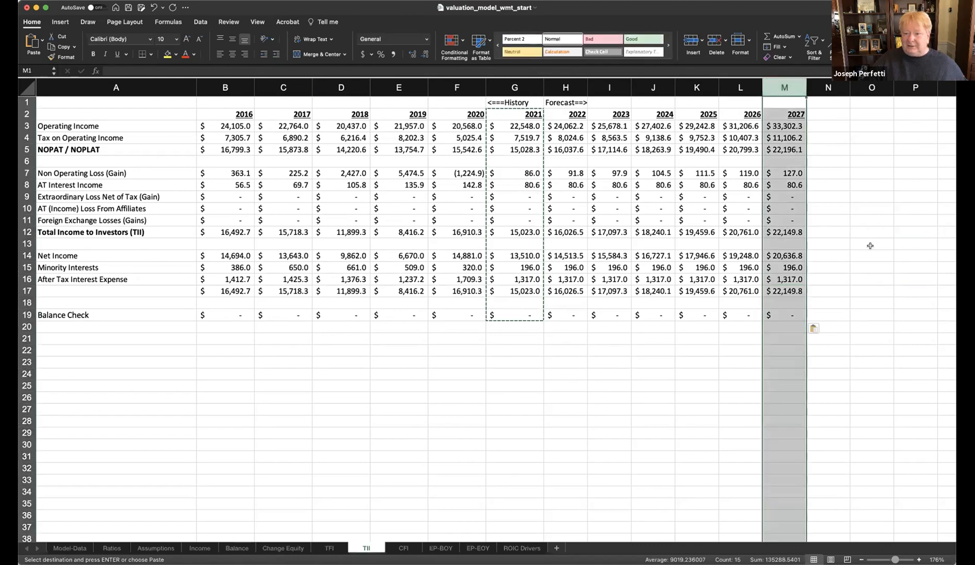
pyautogui.click(870, 246)
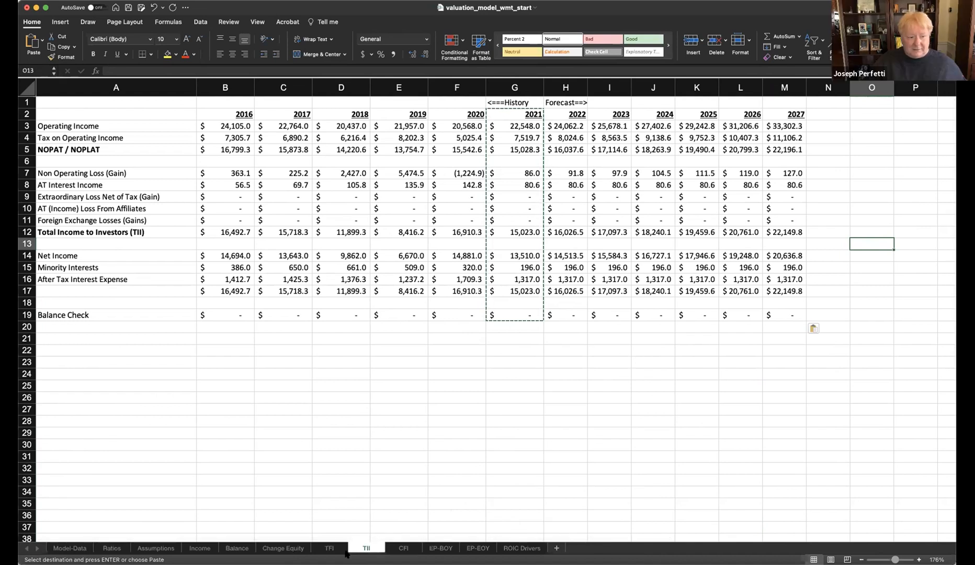
pyautogui.click(524, 183)
pyautogui.moveTo(525, 192); pyautogui.dragTo(526, 218)
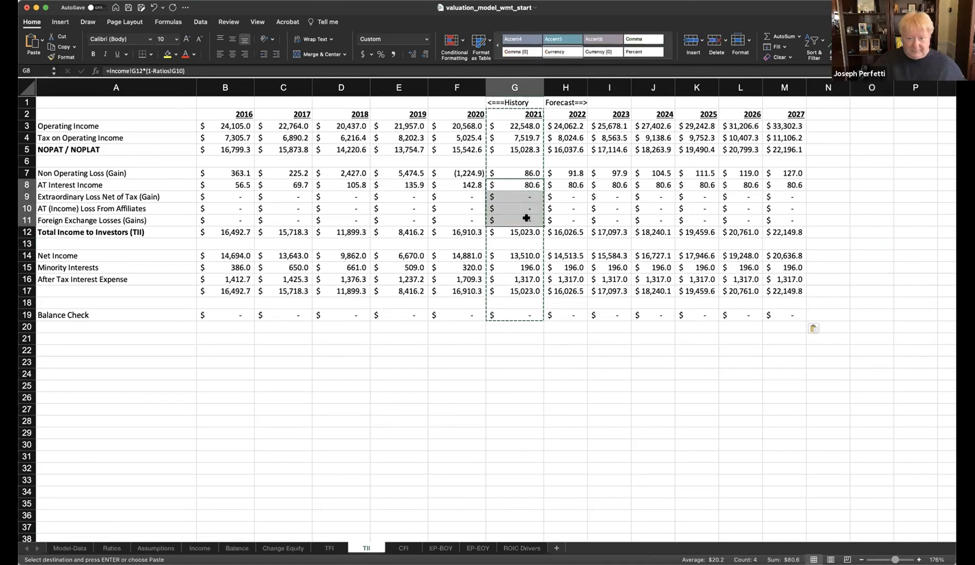
pyautogui.click(566, 207)
pyautogui.click(601, 199)
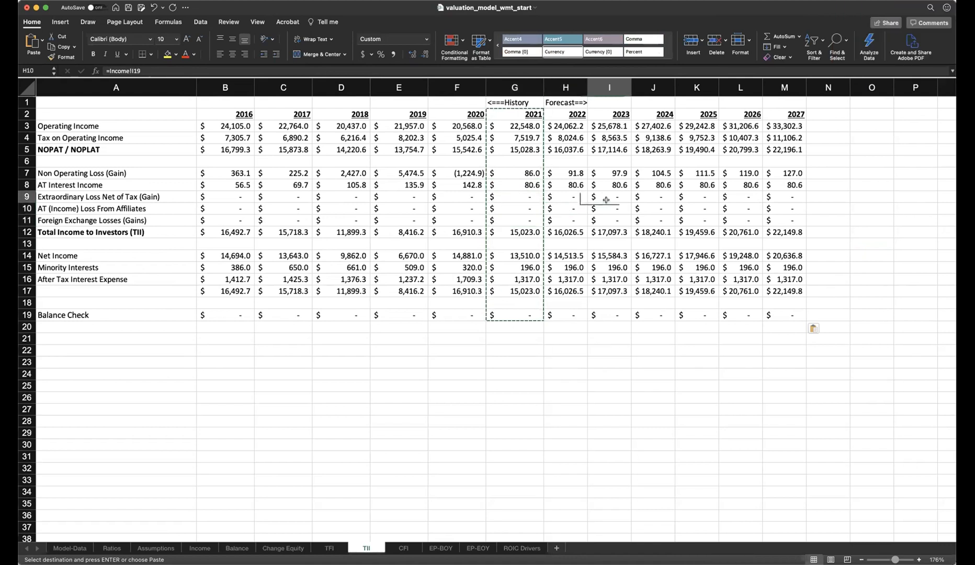
pyautogui.click(647, 196)
pyautogui.click(703, 191)
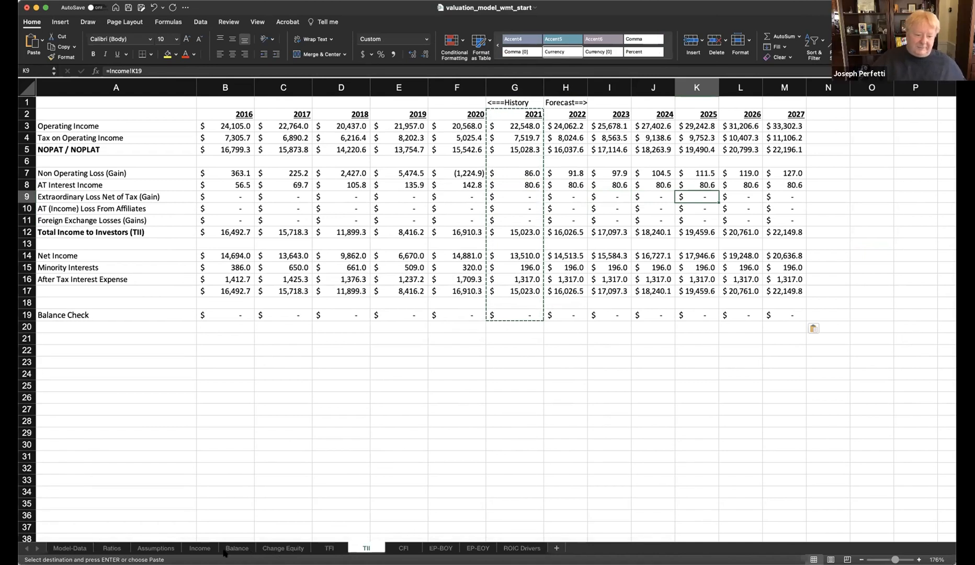
# - Review the 2022 entries for Foreign Exchange Losses and (Income) Loss From Affiliates in H13 and H14 of the Income sheet
pyautogui.click(157, 549)
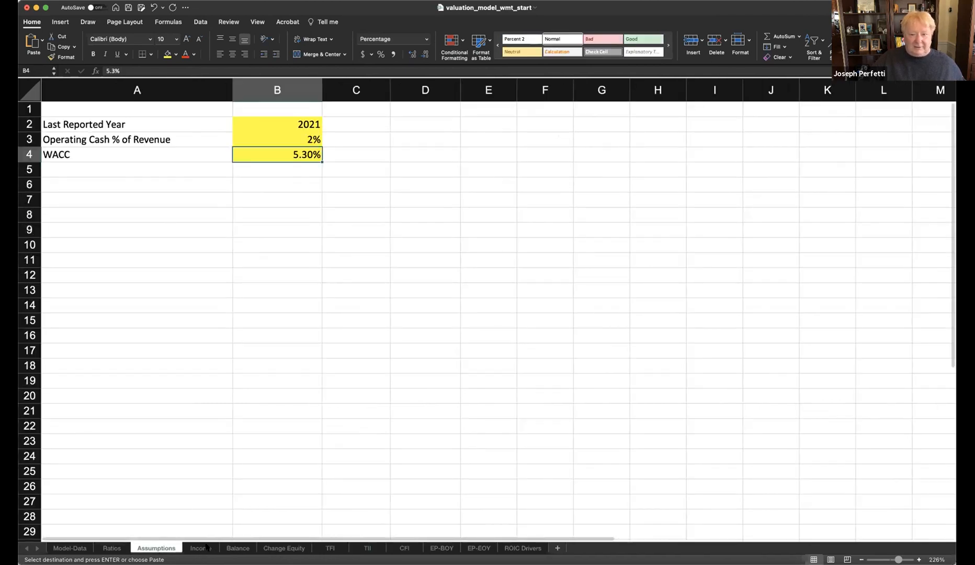
pyautogui.click(199, 547)
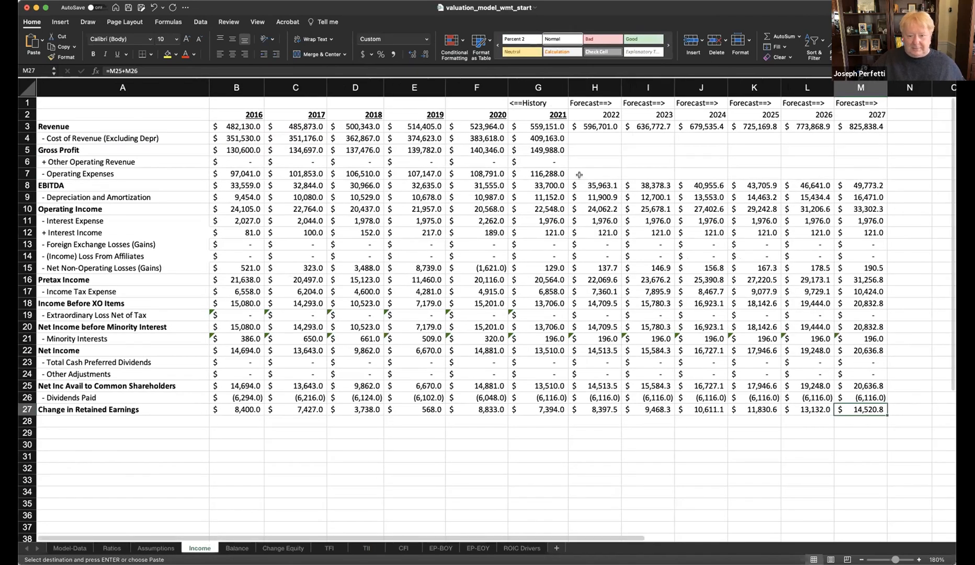
pyautogui.click(607, 241)
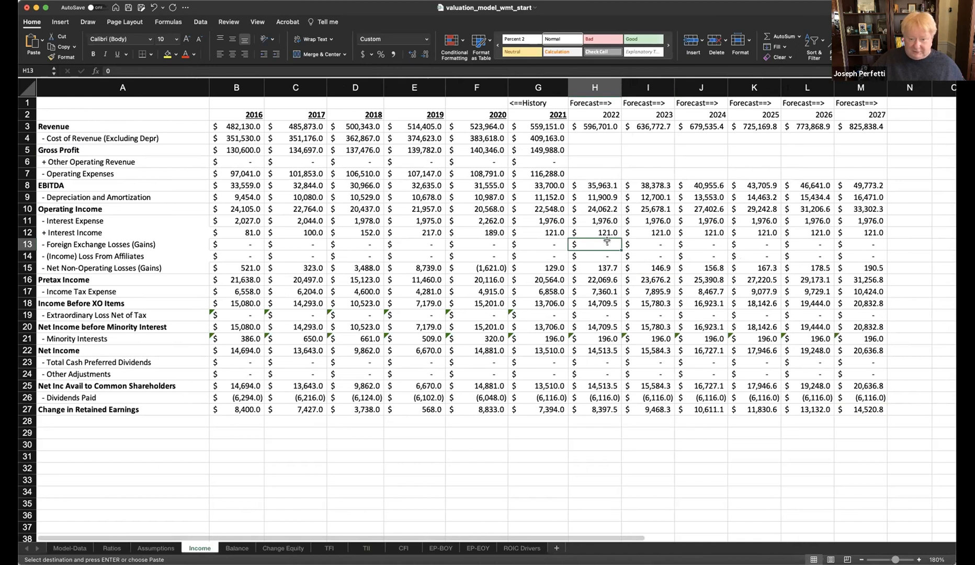
pyautogui.click(606, 257)
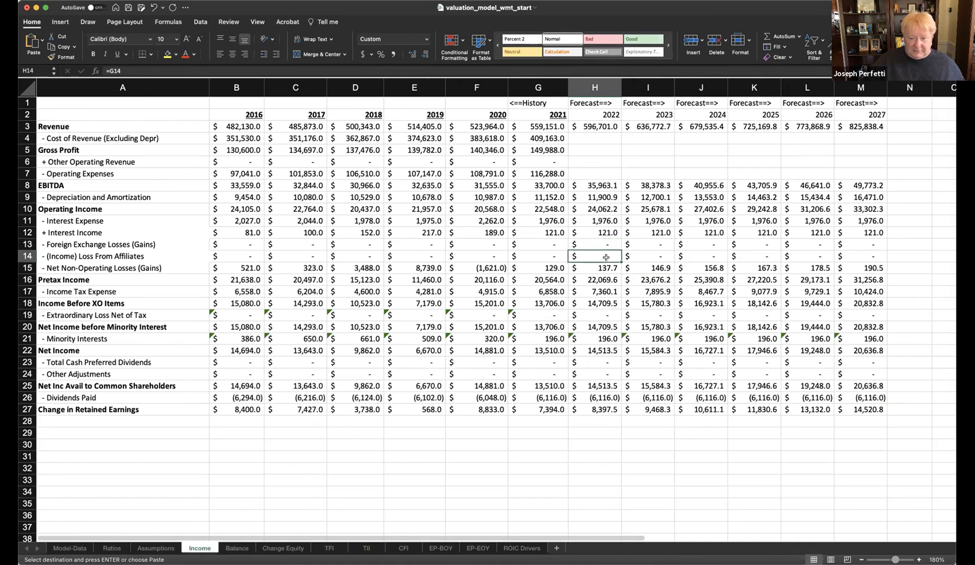
pyautogui.click(556, 264)
pyautogui.click(589, 257)
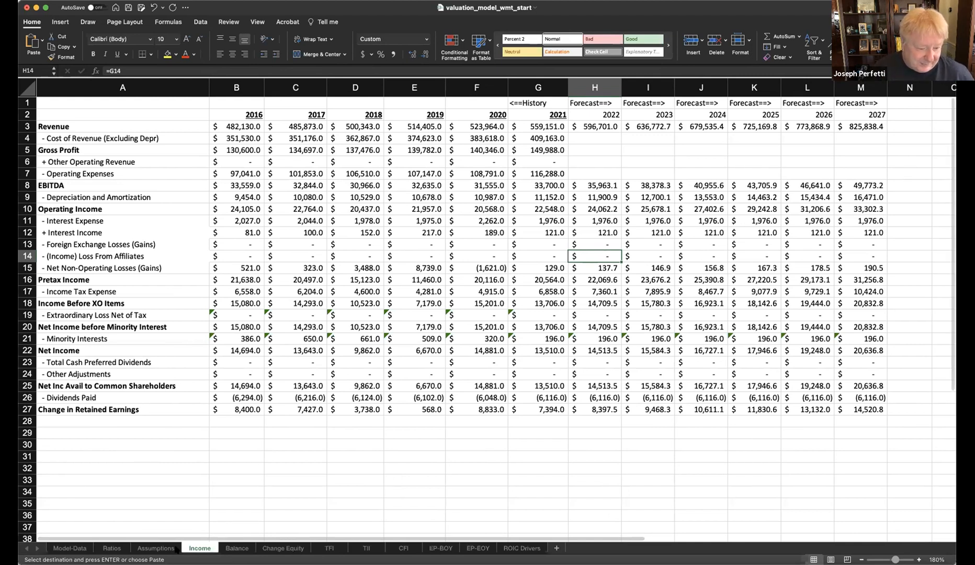
# - On the Ratios sheet, hold 2022 Accounts & Notes Receivable in H14 at the 2021 ratio with =G14 and fill it yellow
pyautogui.click(112, 548)
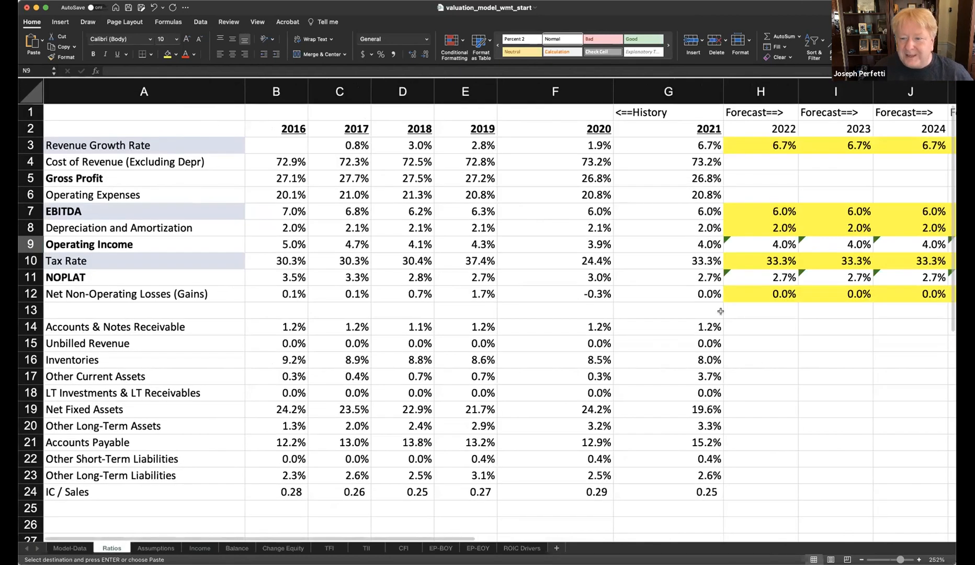
pyautogui.moveTo(701, 328); pyautogui.dragTo(709, 488)
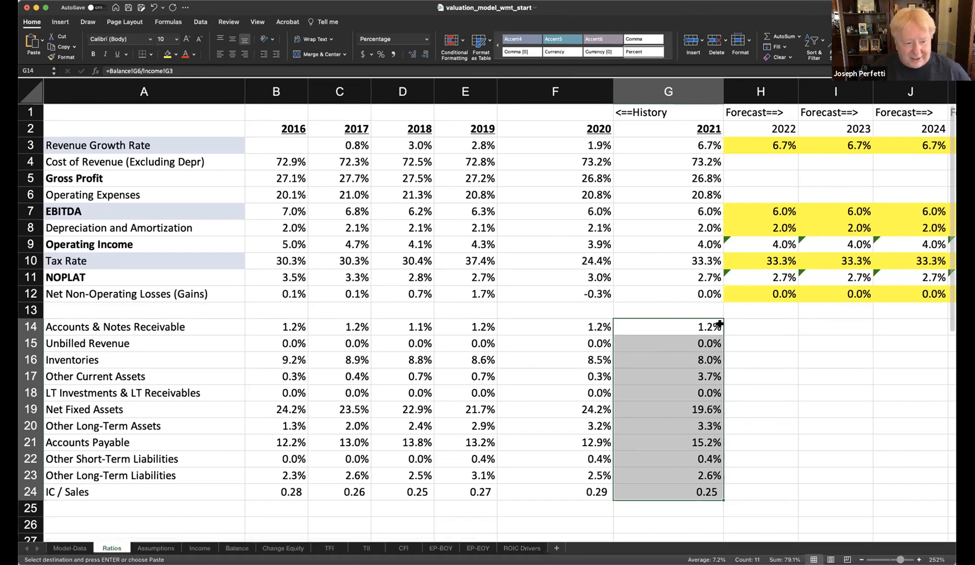
pyautogui.click(745, 325)
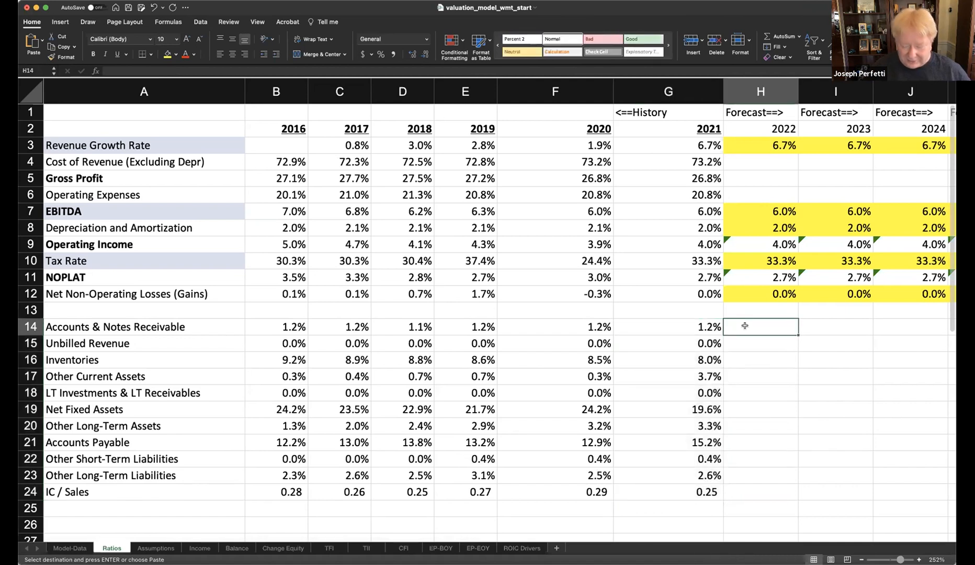
pyautogui.write('=')
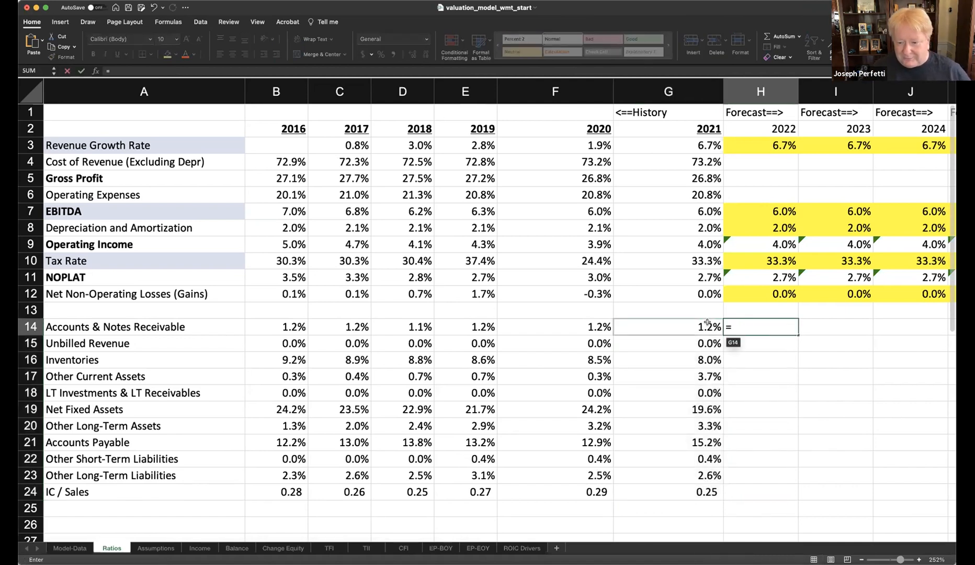
pyautogui.click(707, 323)
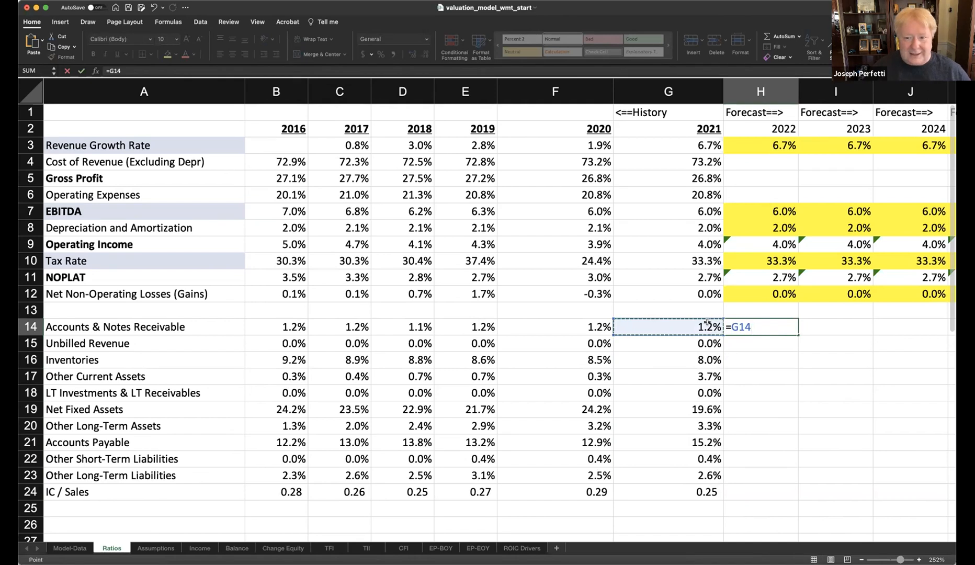
pyautogui.press('Return')
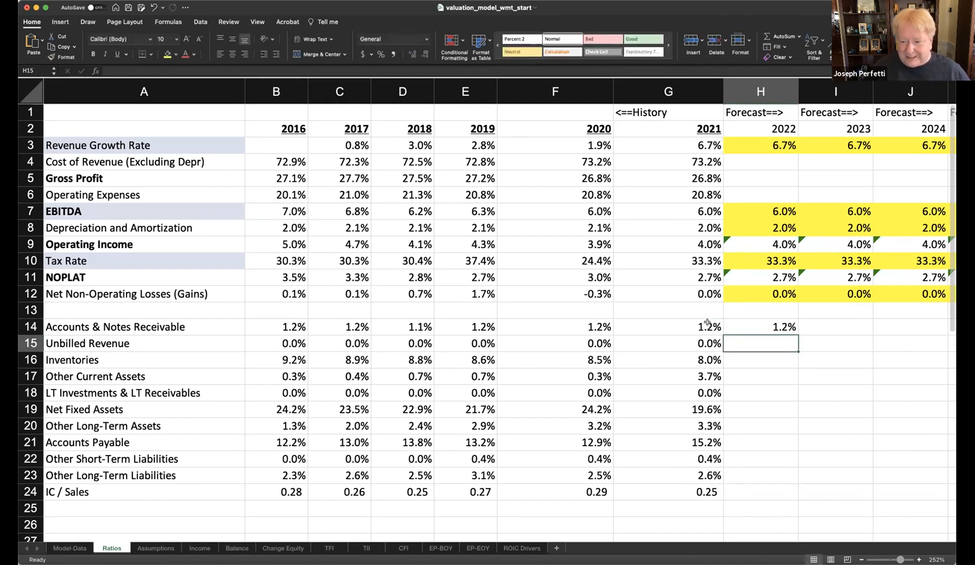
pyautogui.click(780, 330)
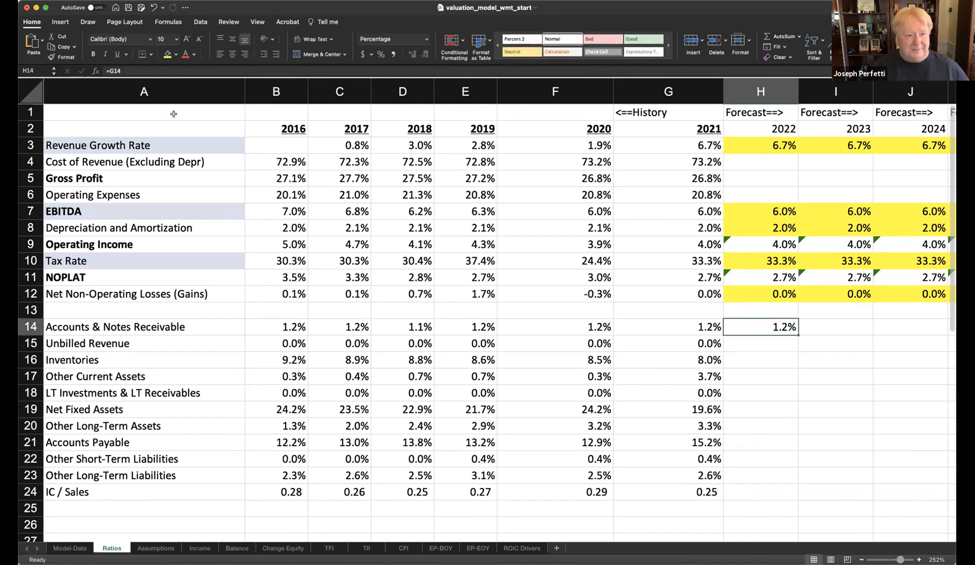
pyautogui.click(167, 54)
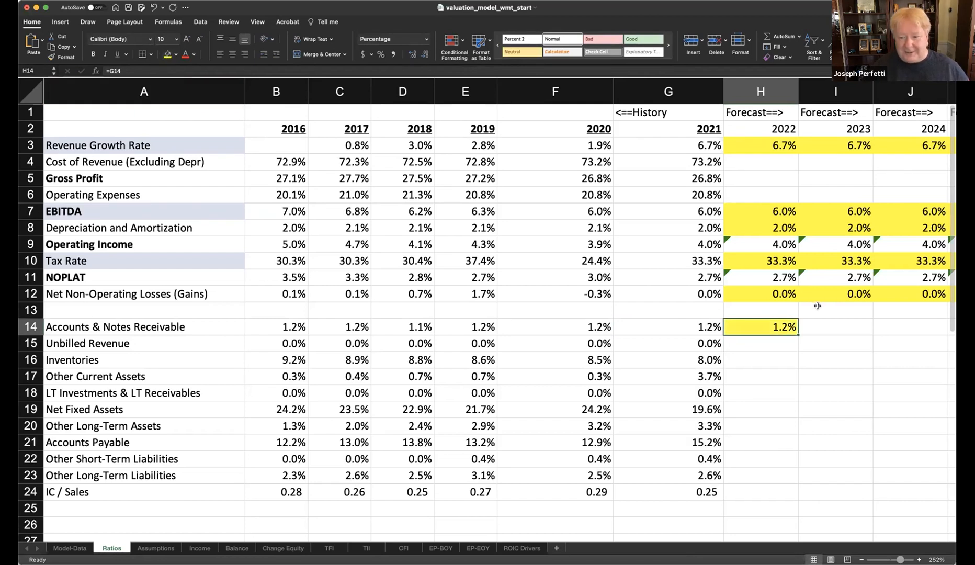
# - Copy the H14 formula and yellow fill across H14:M24 to forecast all balance sheet ratios through 2027
pyautogui.hscroll(3, 813, 336)
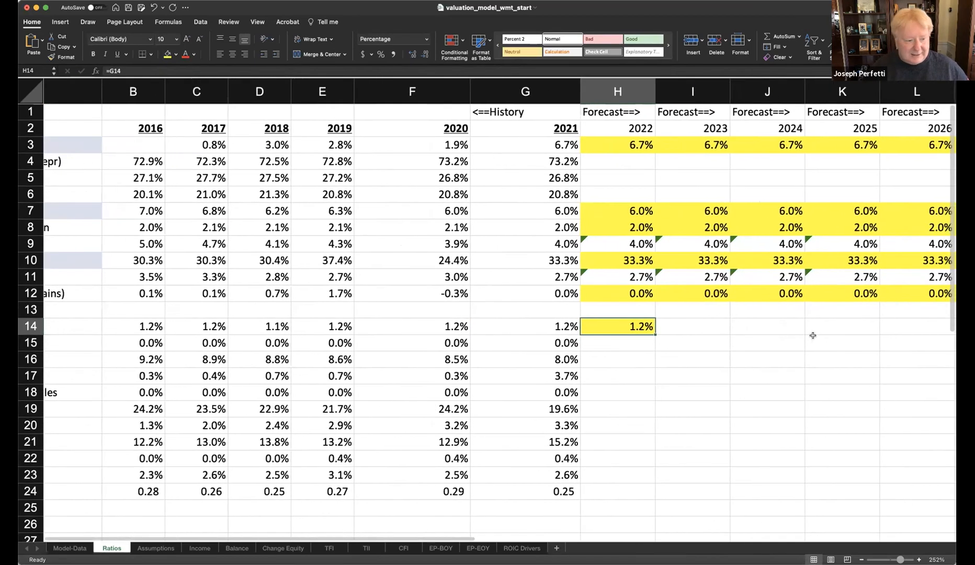
pyautogui.hscroll(5, 812, 335)
pyautogui.press('super+c')
pyautogui.moveTo(311, 319); pyautogui.dragTo(658, 486)
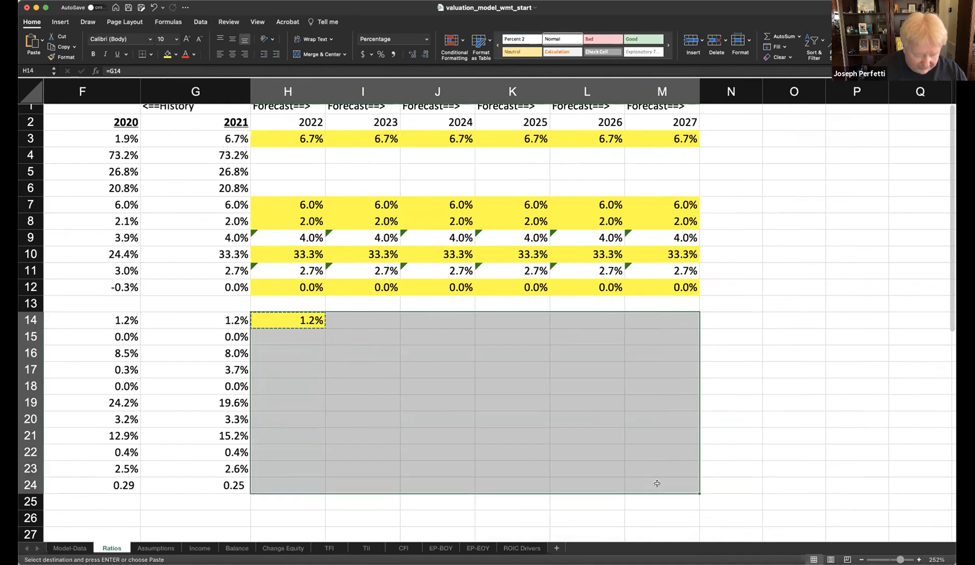
pyautogui.press('super+v')
pyautogui.click(713, 438)
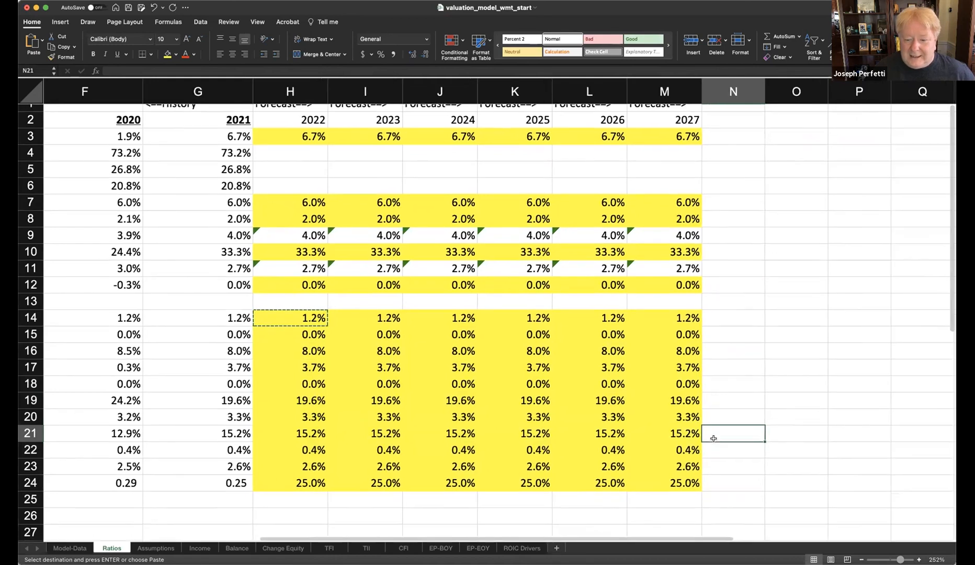
# - Format the IC / Sales forecast in H24:M24 as comma-style numbers with two decimals
pyautogui.scroll(-2, 713, 438)
pyautogui.hscroll(-2, 714, 439)
pyautogui.scroll(-2, 413, 433)
pyautogui.hscroll(-2, 414, 433)
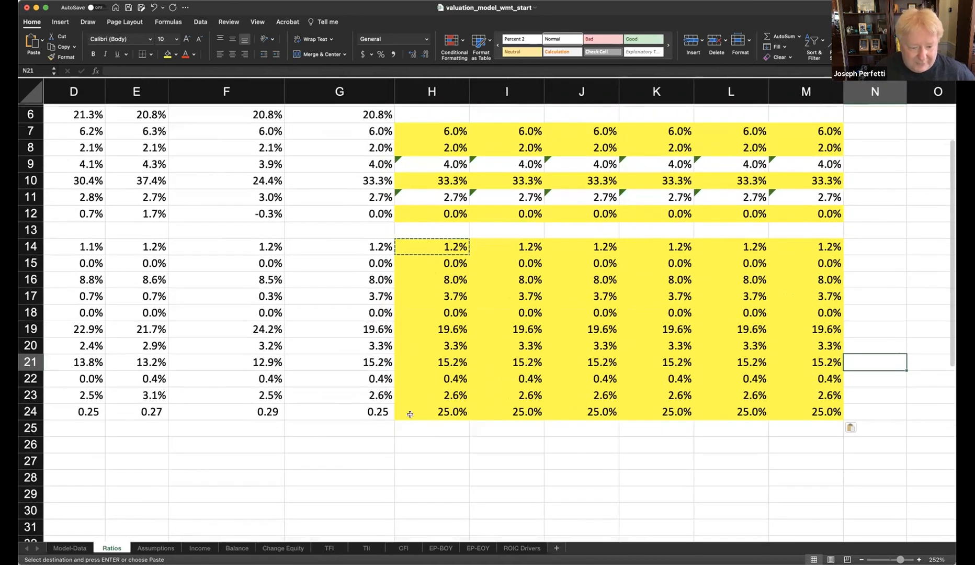
pyautogui.moveTo(447, 412); pyautogui.dragTo(808, 411)
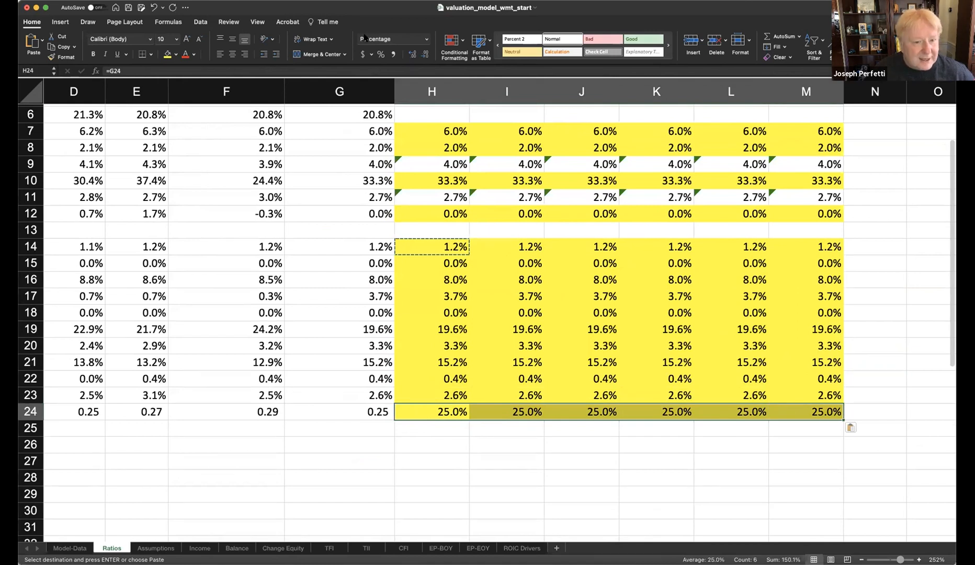
pyautogui.click(394, 55)
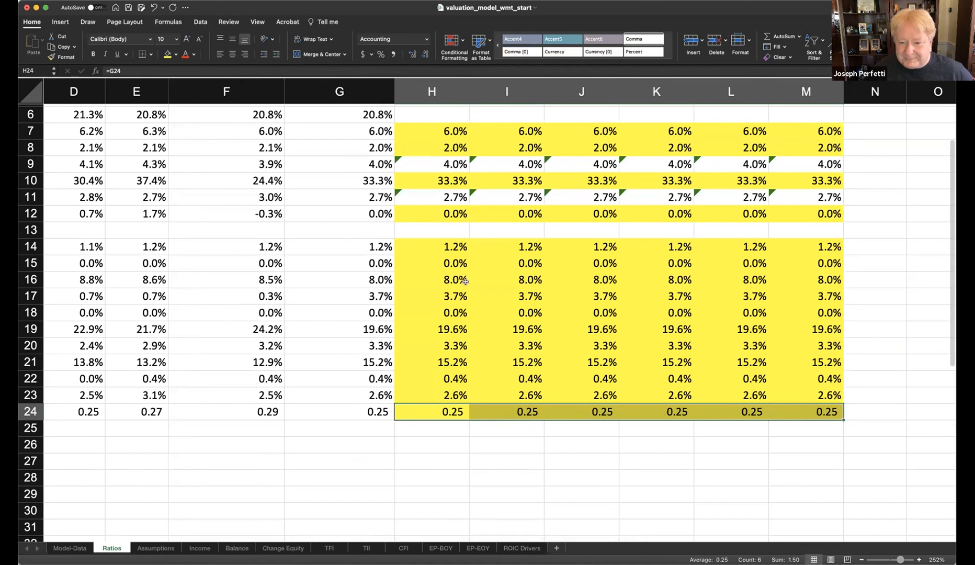
pyautogui.click(477, 296)
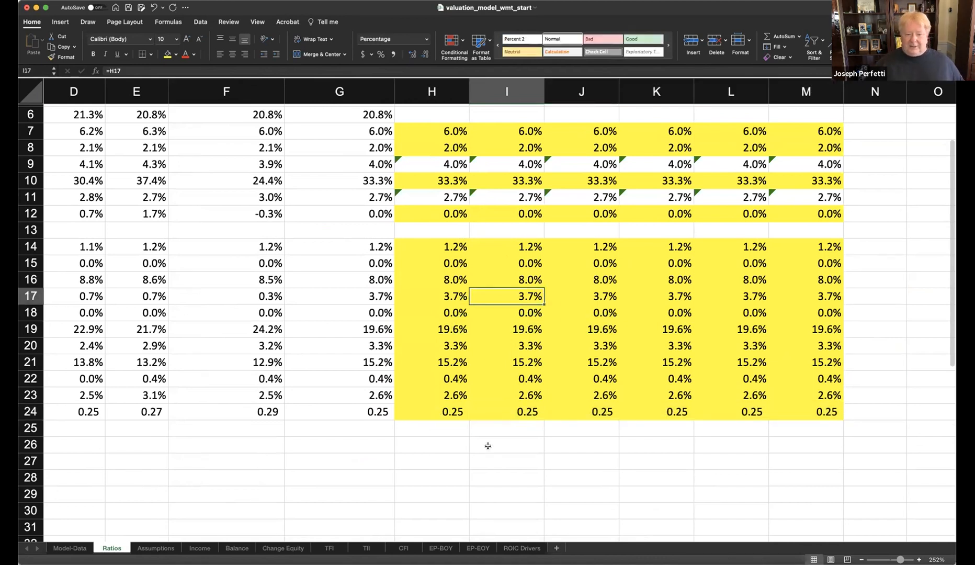
# - Remove the yellow fill from the IC / Sales forecast cells H24:M24
pyautogui.moveTo(437, 413); pyautogui.dragTo(784, 411)
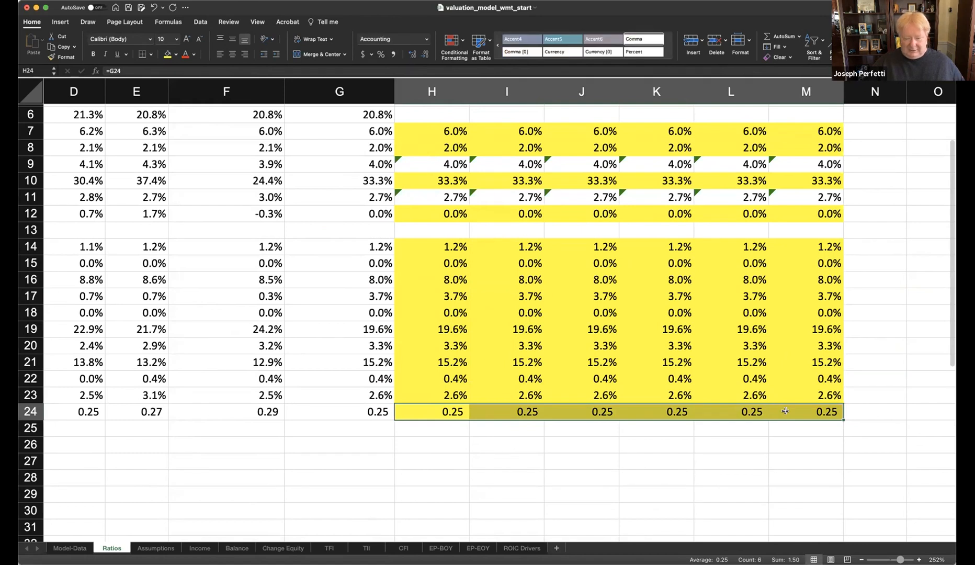
pyautogui.click(176, 54)
pyautogui.click(180, 72)
pyautogui.click(340, 181)
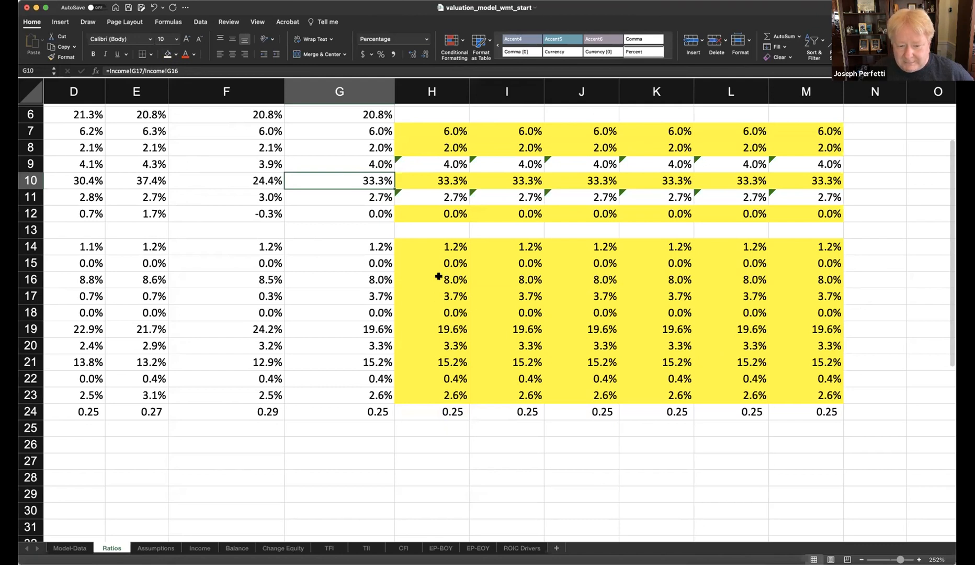
pyautogui.scroll(5, 445, 298)
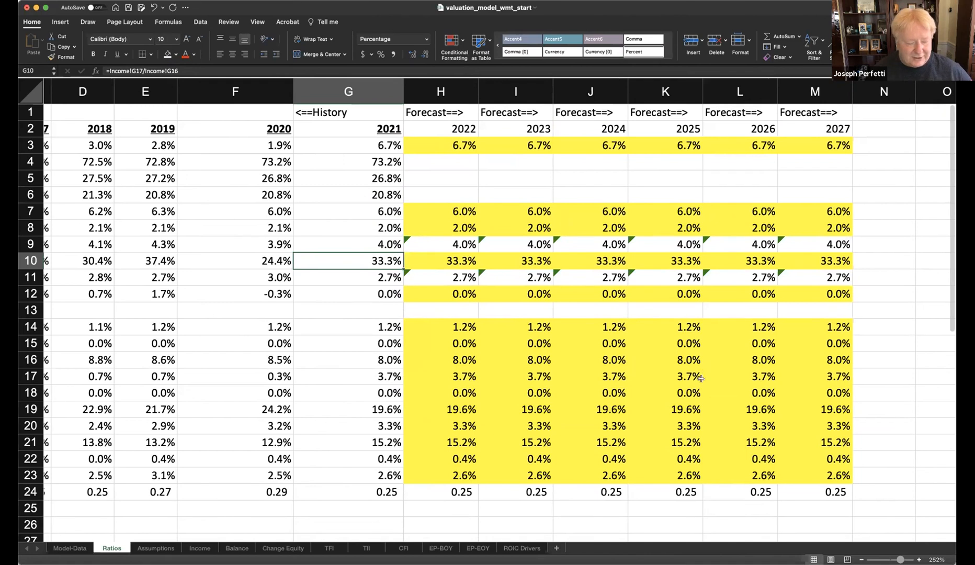
pyautogui.hscroll(-10, 700, 377)
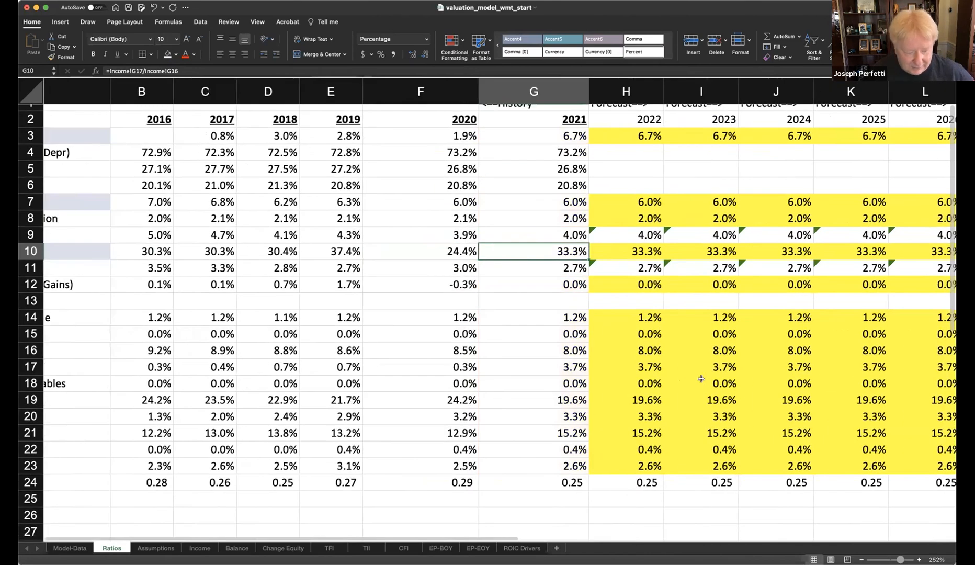
pyautogui.scroll(-5, 489, 457)
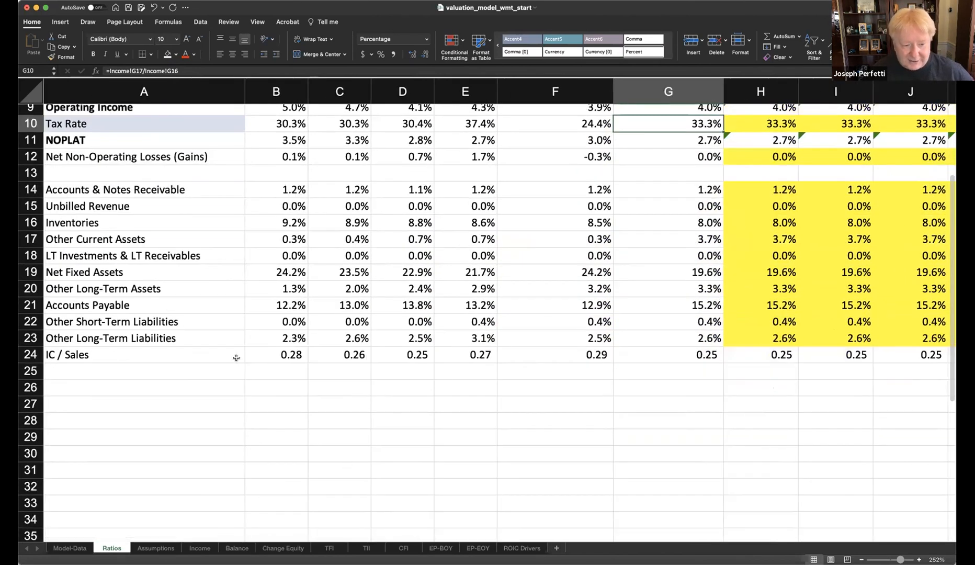
pyautogui.hscroll(1, 265, 361)
pyautogui.hscroll(5, 265, 361)
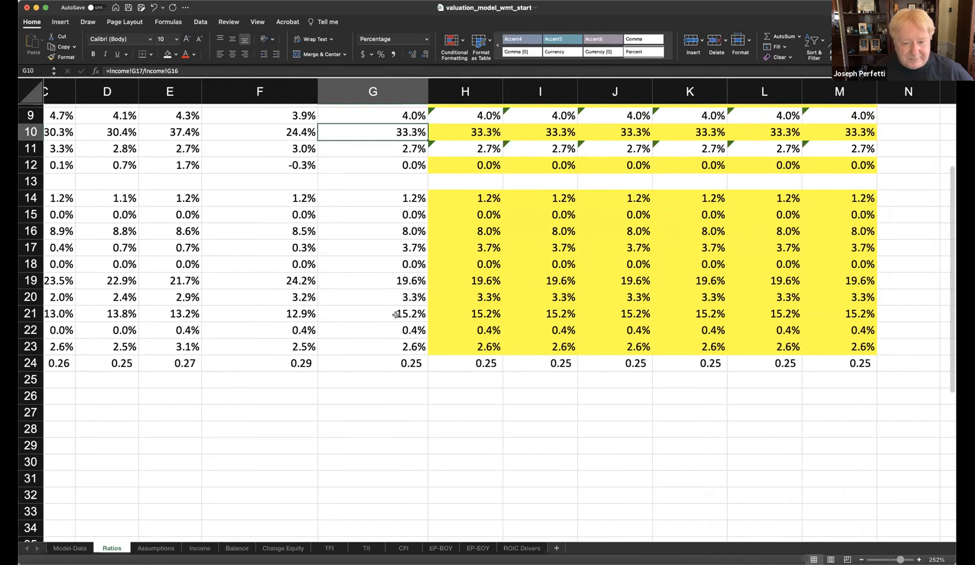
pyautogui.scroll(5, 396, 313)
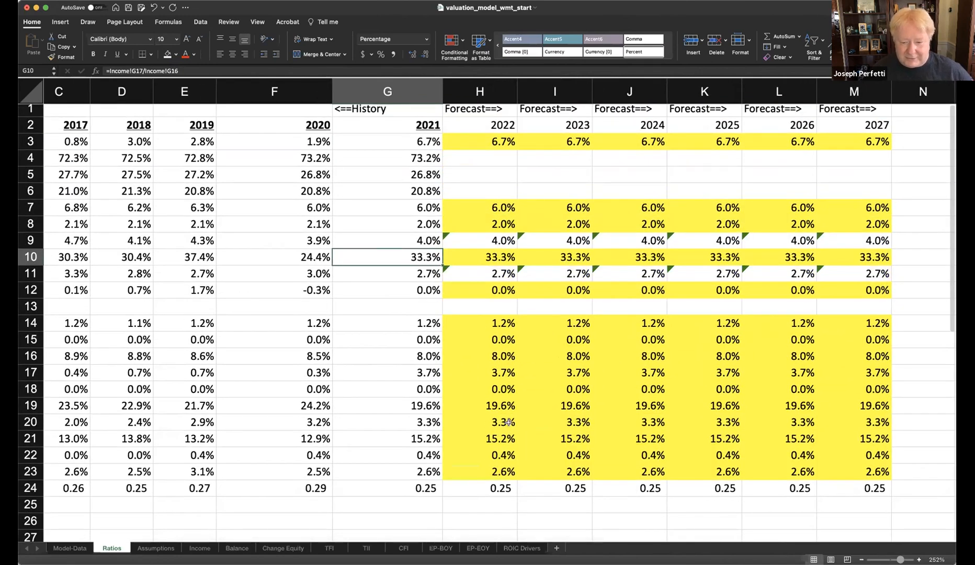
# - On the Balance sheet, enter the heading Forecast==> in H1 and the forecast year in H2 as =G2+1
pyautogui.click(237, 548)
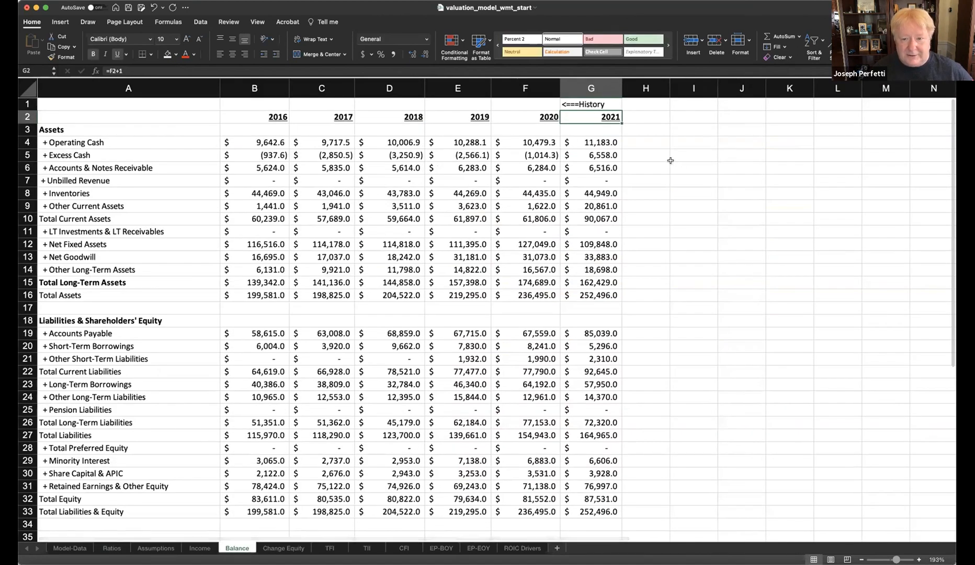
pyautogui.click(644, 107)
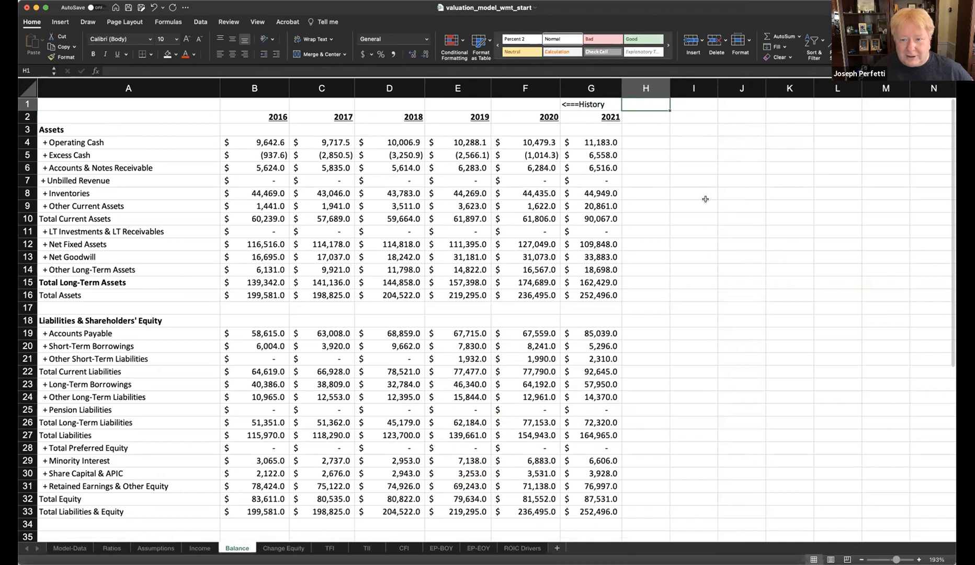
pyautogui.write('For')
pyautogui.write('ecast==>')
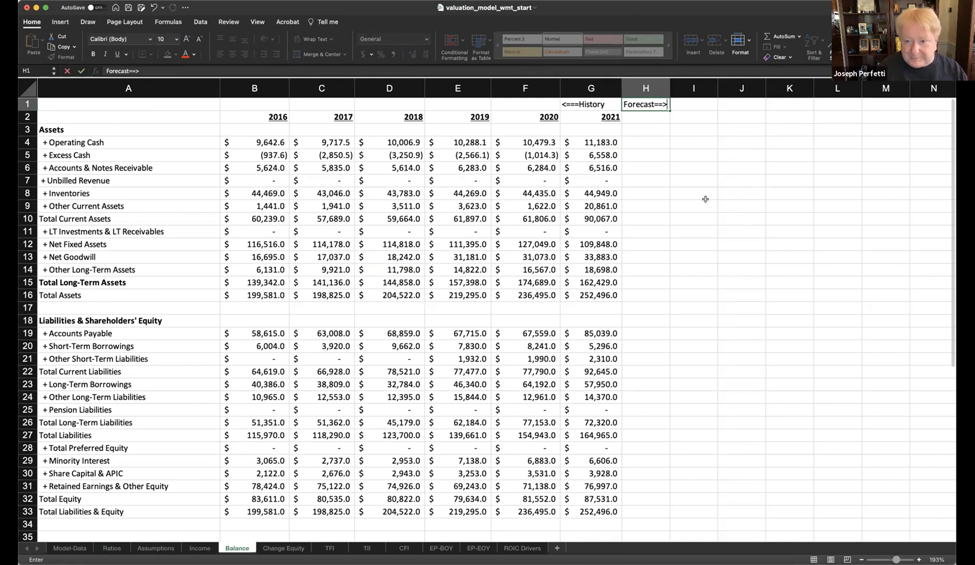
pyautogui.press('Return')
pyautogui.write('=')
pyautogui.press('Left')
pyautogui.write('+')
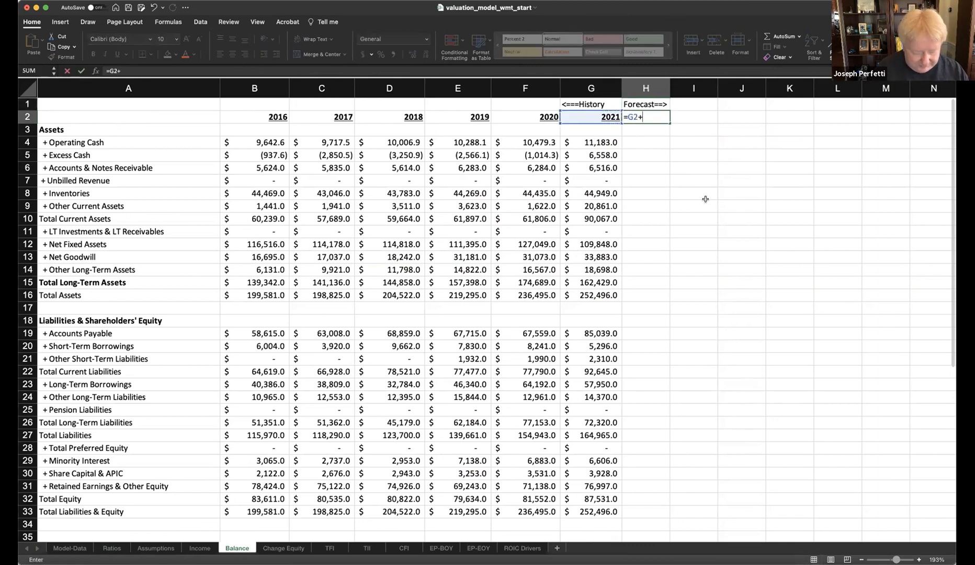
pyautogui.press('Return')
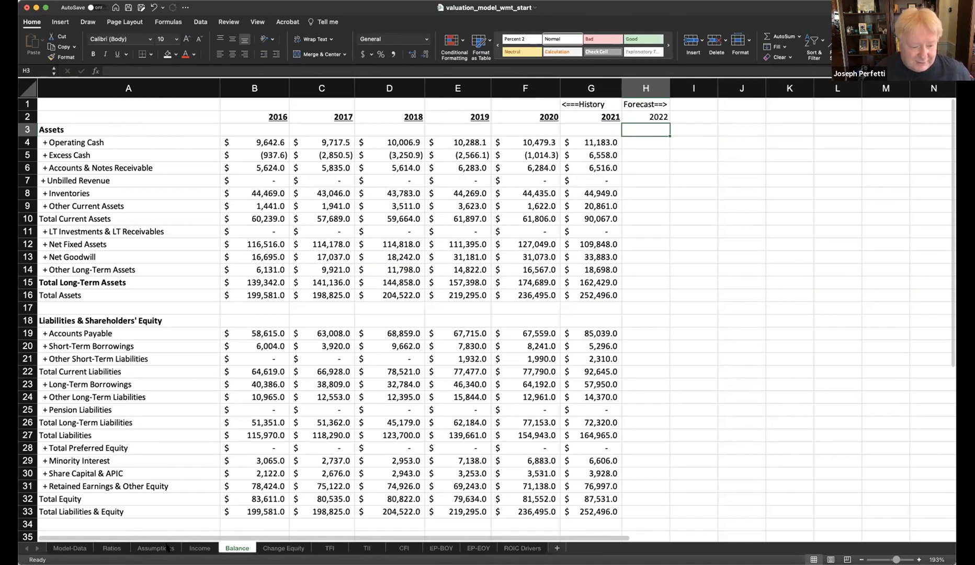
# - Forecast 2022 Accounts & Notes Receivable in H6 of the Balance sheet with the formula =Ratios!H14*Income!H3
pyautogui.click(117, 547)
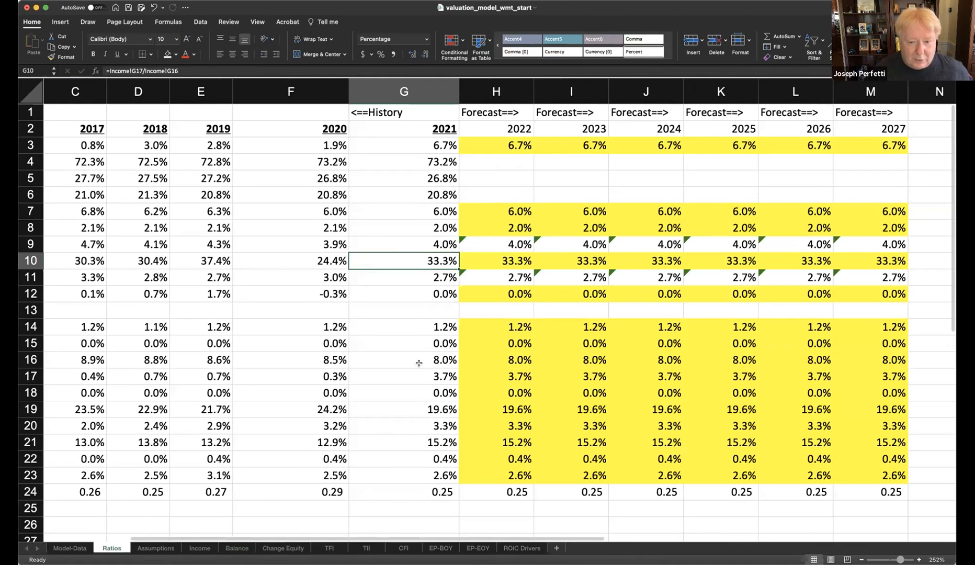
pyautogui.hscroll(-5, 420, 363)
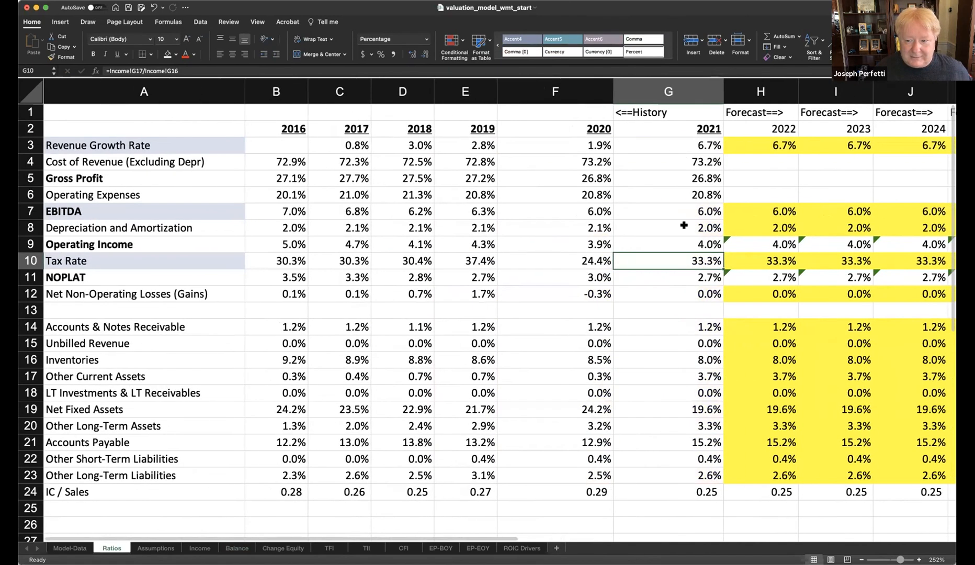
pyautogui.click(763, 326)
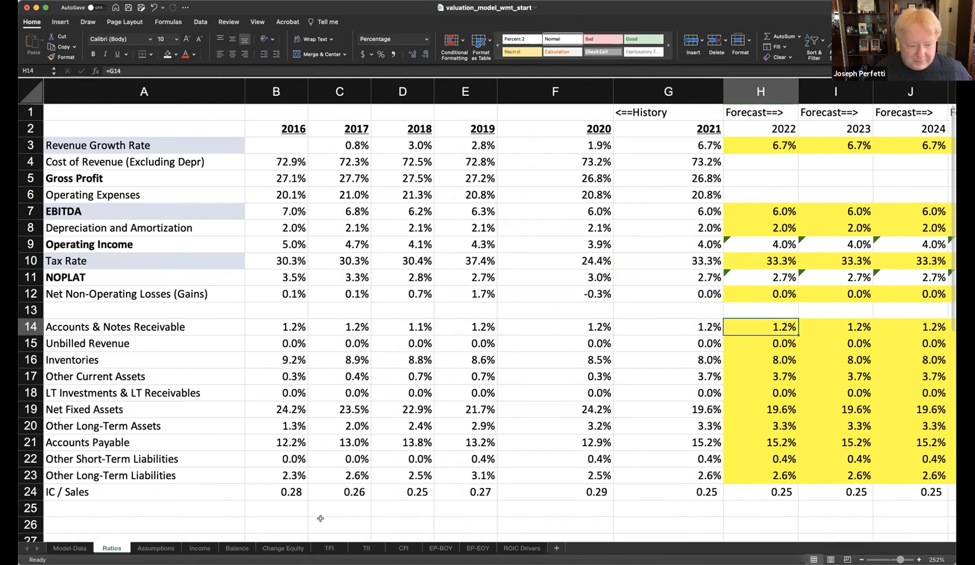
pyautogui.click(238, 547)
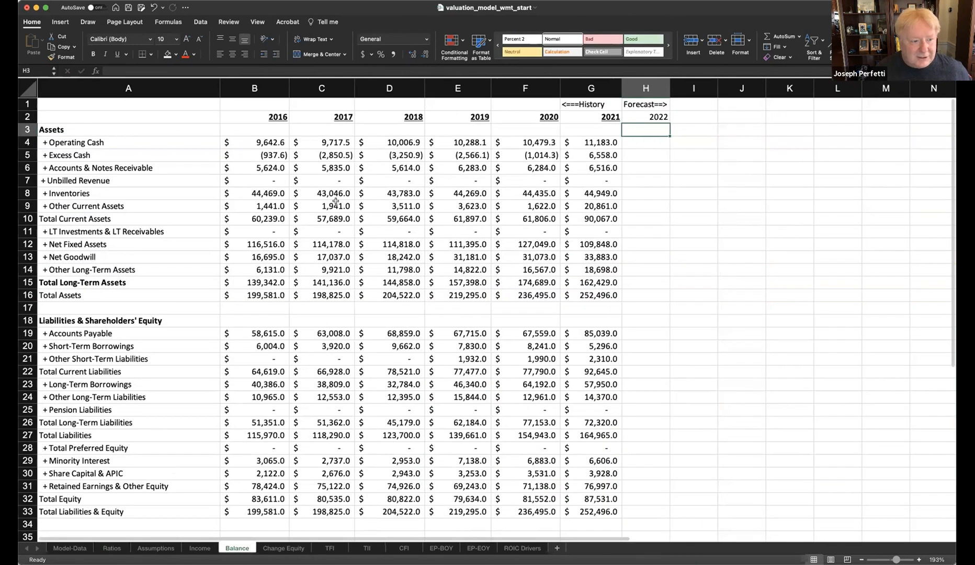
pyautogui.click(653, 167)
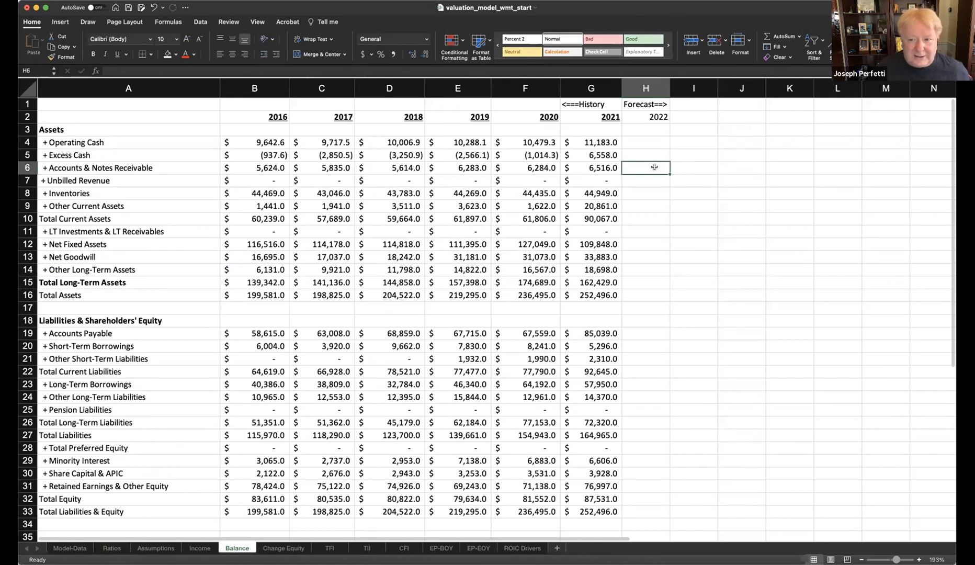
pyautogui.write('=')
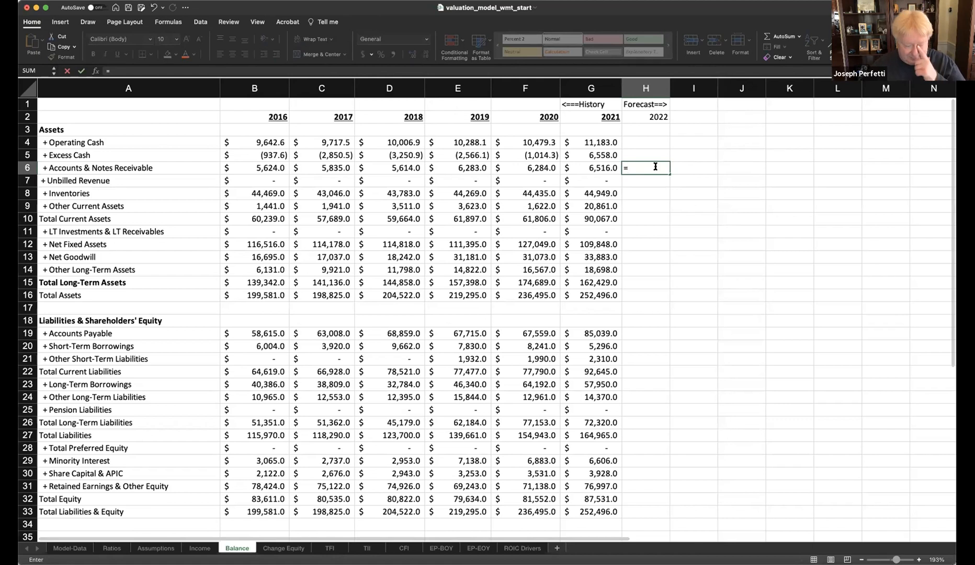
pyautogui.click(111, 547)
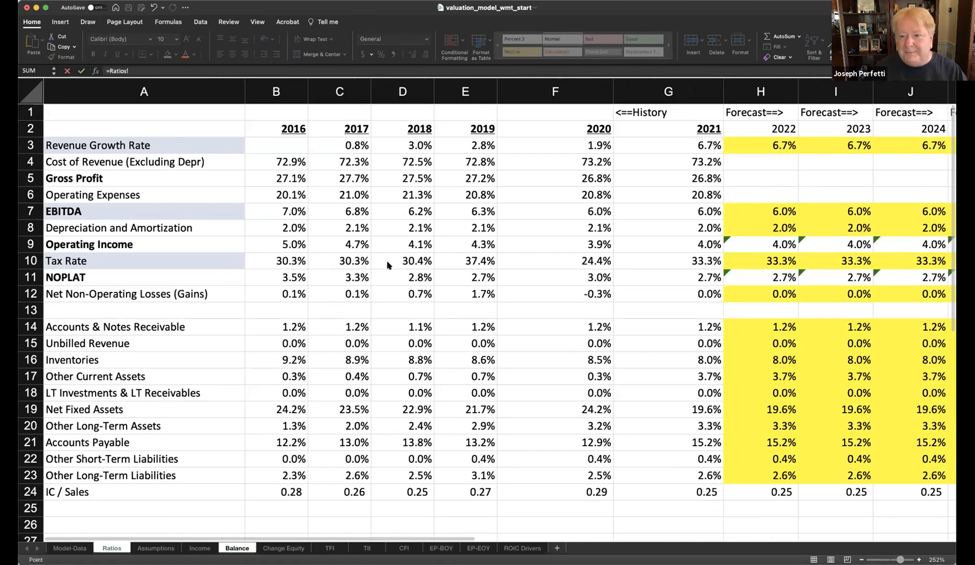
pyautogui.click(767, 328)
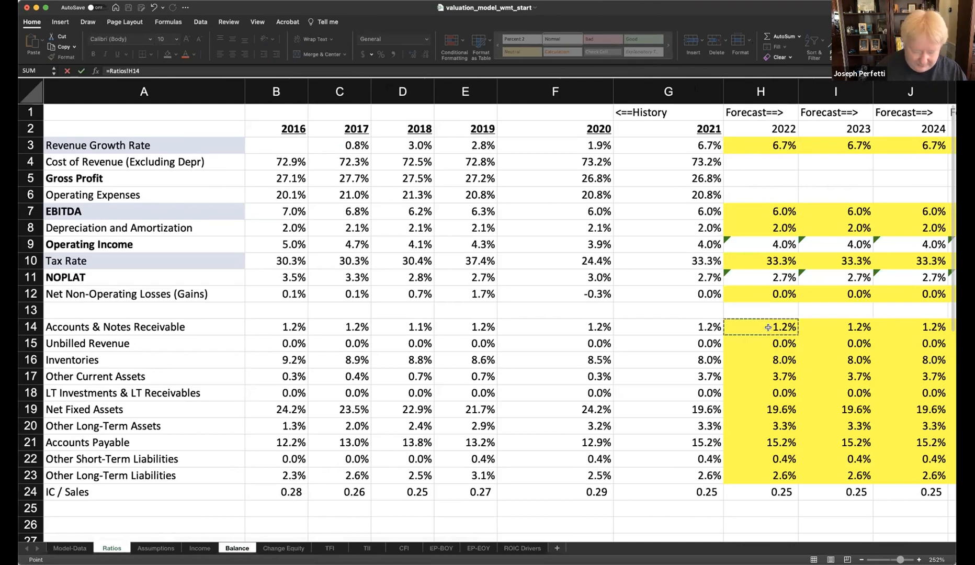
pyautogui.write('*')
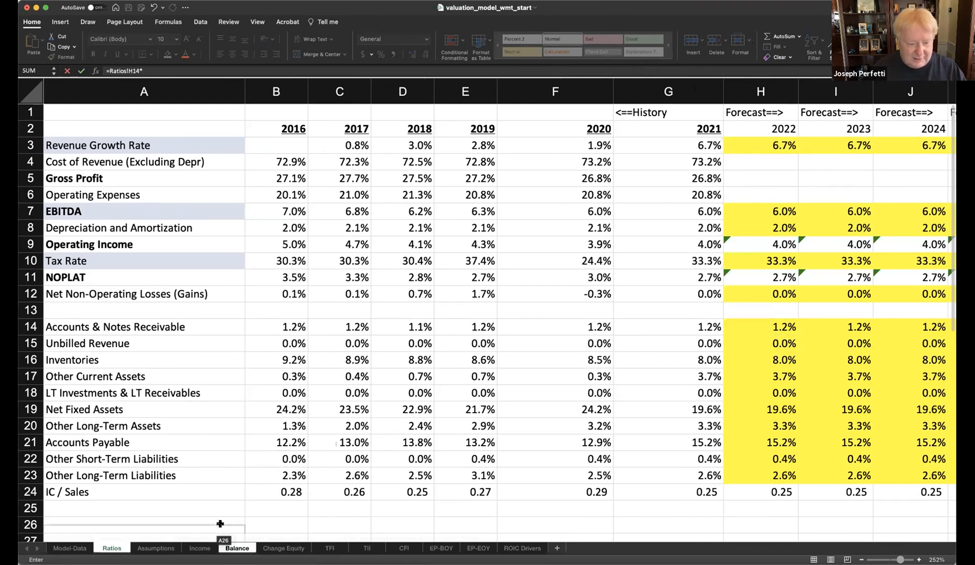
pyautogui.click(203, 548)
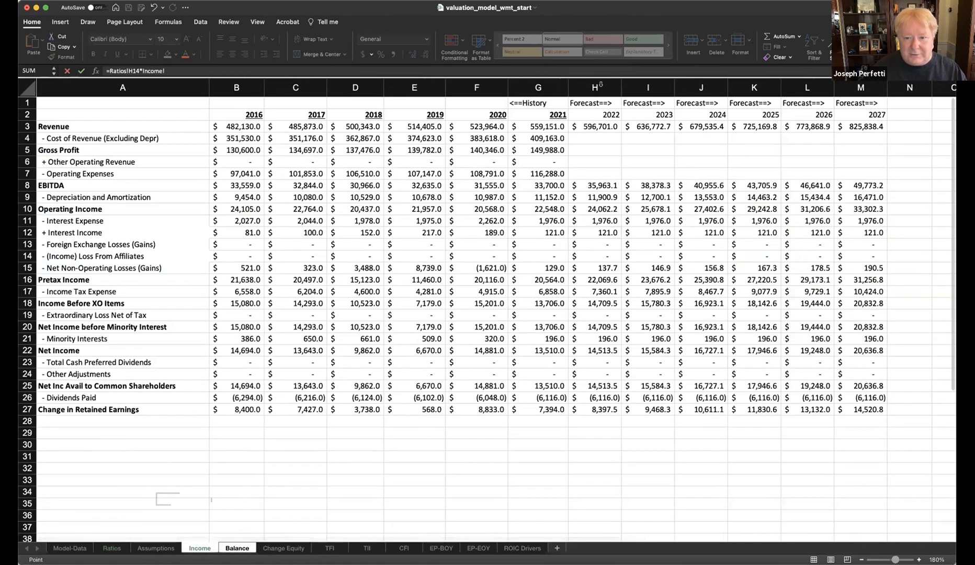
pyautogui.click(602, 126)
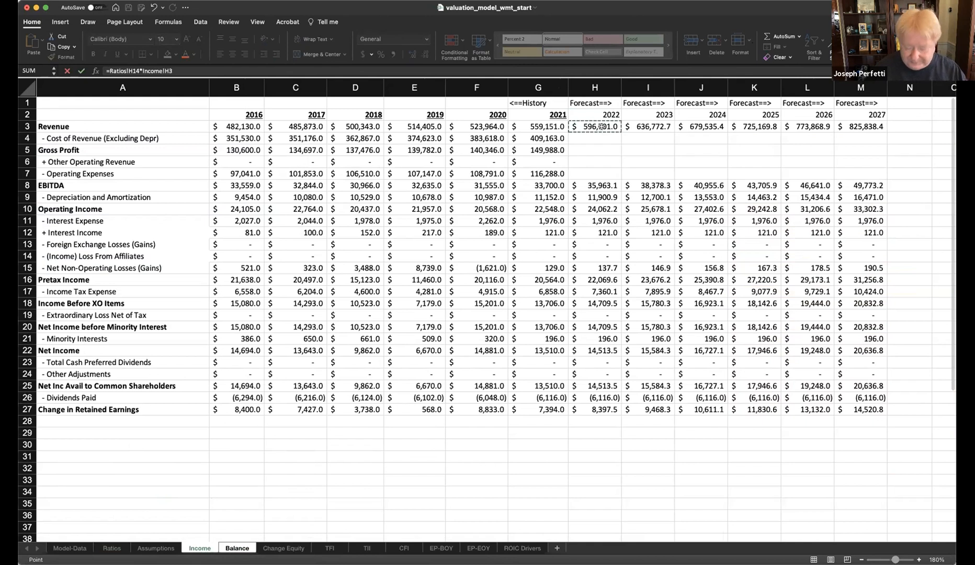
pyautogui.press('Return')
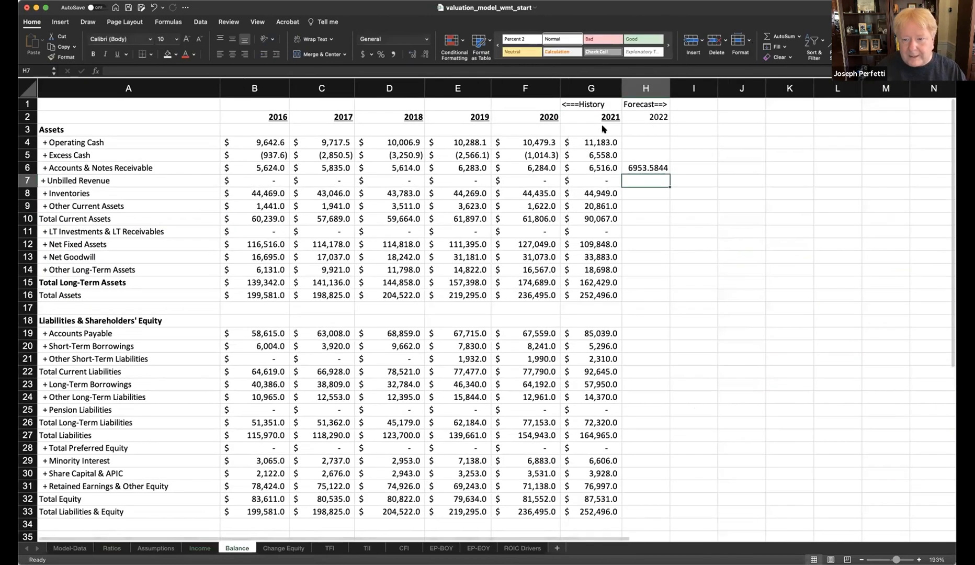
# - Format the 2022 forecast cells H4:H33 on the Balance sheet in dollar accounting style with one decimal place
pyautogui.click(654, 140)
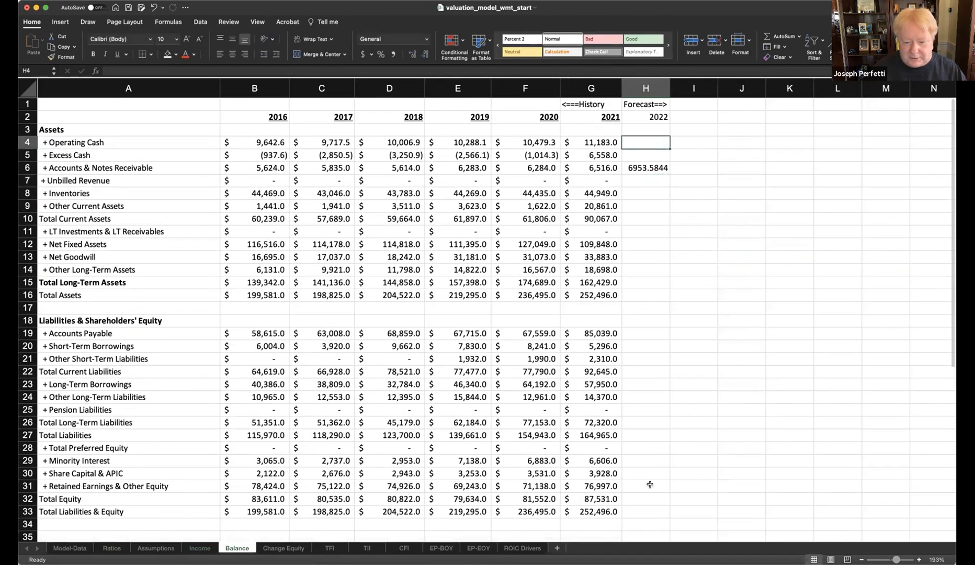
pyautogui.keyDown('shift'); pyautogui.click(644, 508); pyautogui.keyUp('shift')
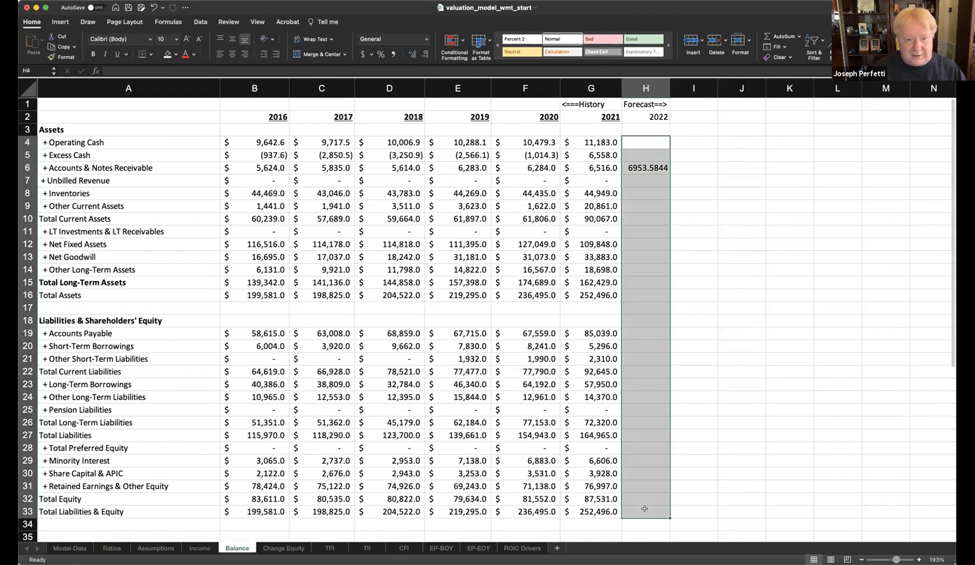
pyautogui.click(363, 54)
pyautogui.click(425, 54)
pyautogui.click(694, 218)
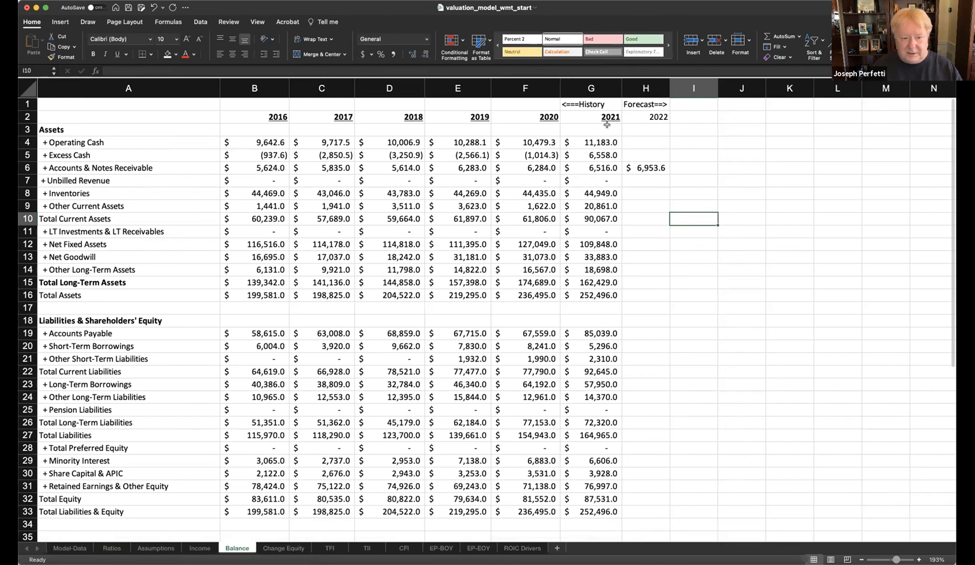
# - Forecast 2022 Unbilled Revenue in H7 of the Balance sheet with the formula =Ratios!H15*Income!H3
pyautogui.click(636, 180)
pyautogui.write('=')
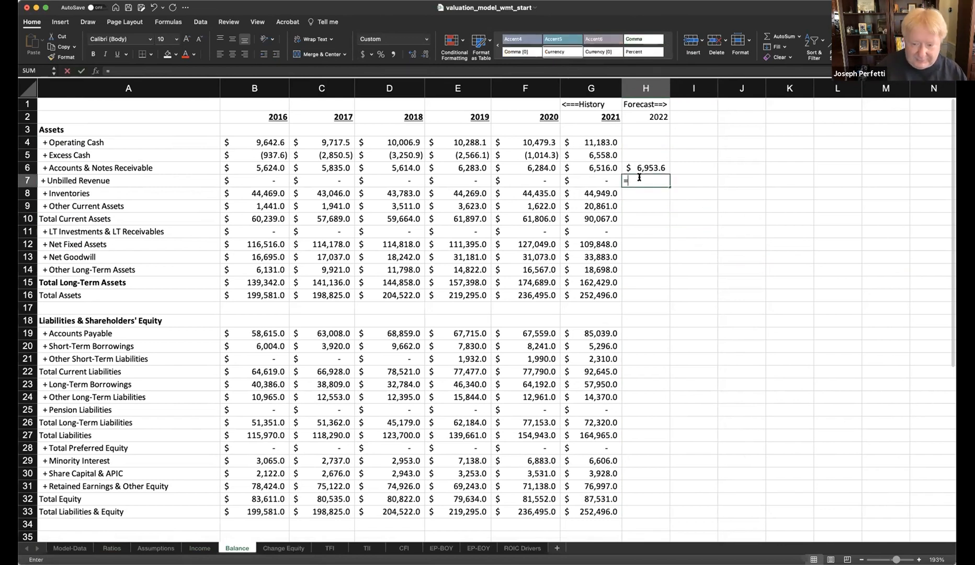
pyautogui.click(108, 548)
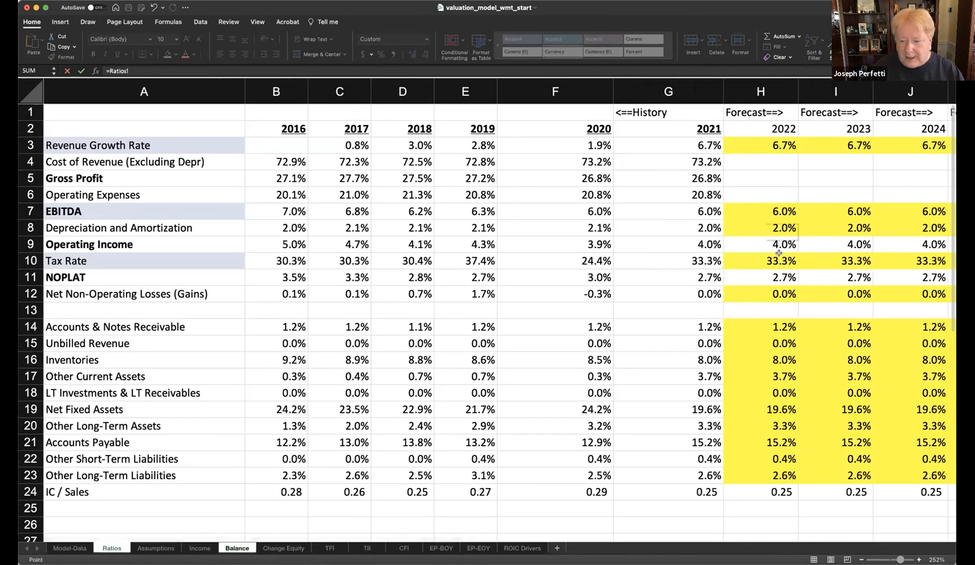
pyautogui.click(772, 340)
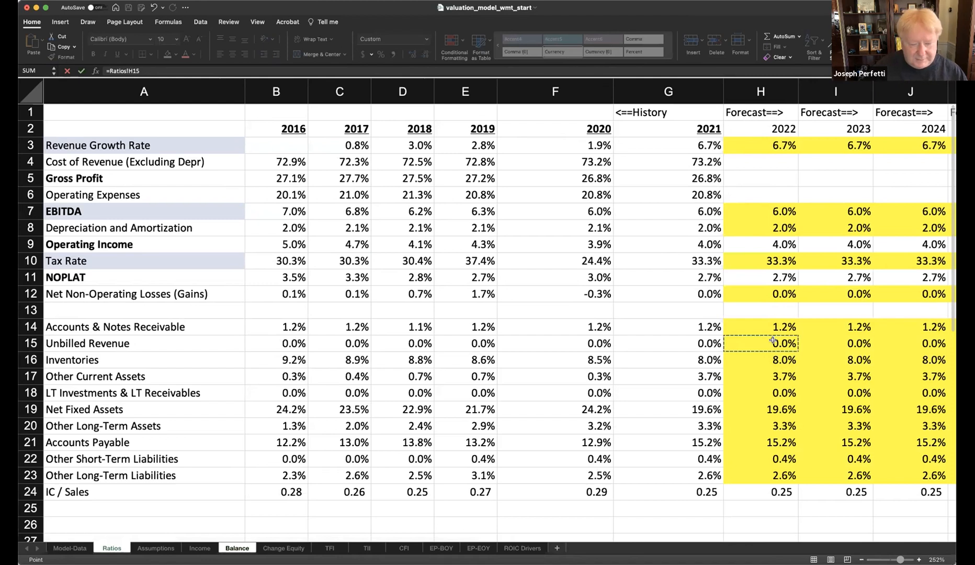
pyautogui.write('*')
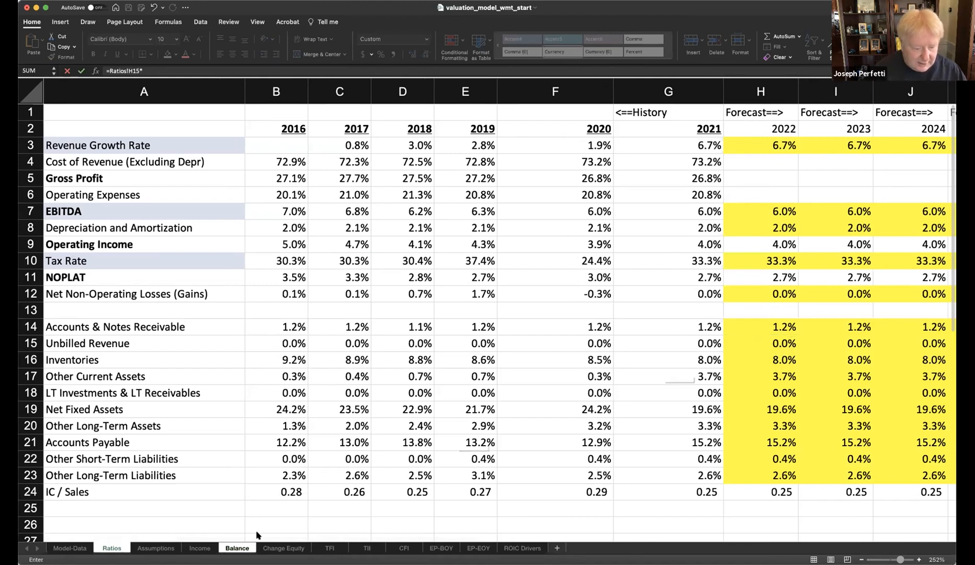
pyautogui.click(197, 548)
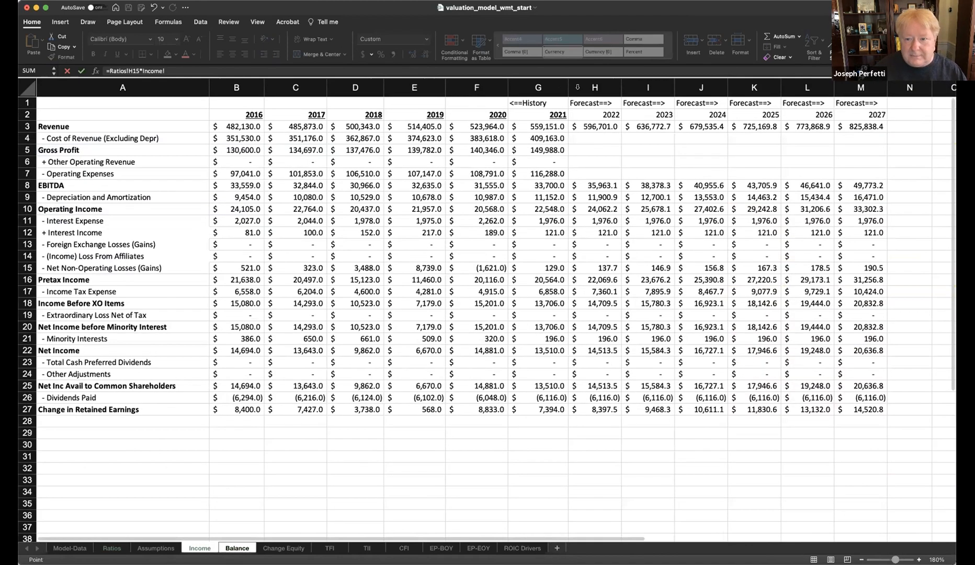
pyautogui.click(583, 127)
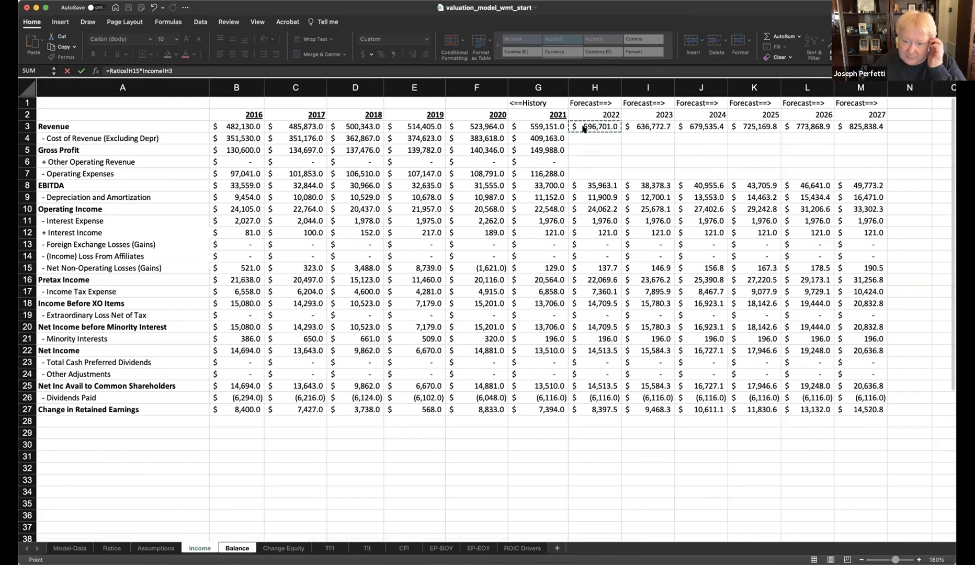
pyautogui.press('Return')
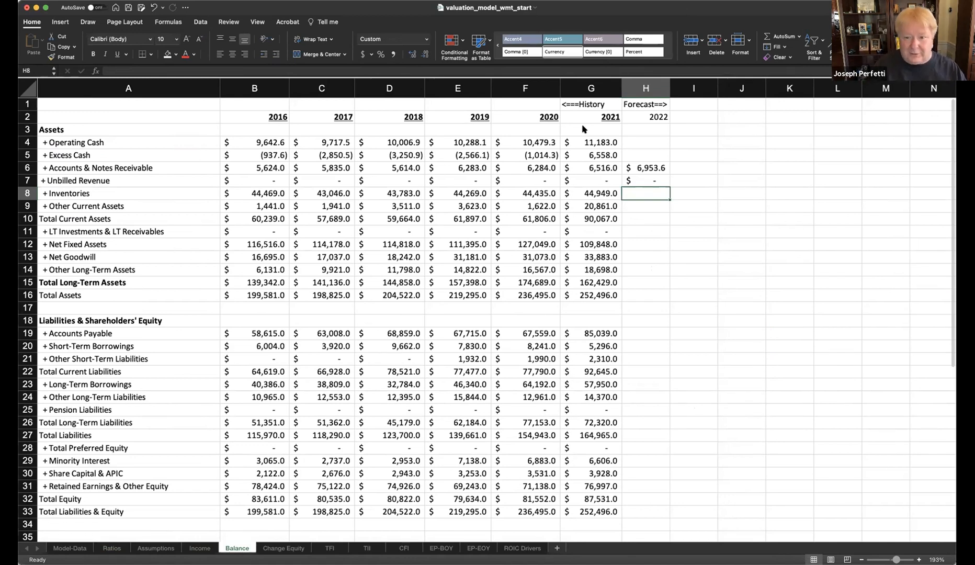
# - Forecast 2022 Inventories in H8 of the Balance sheet with the formula =Ratios!H16*Income!H3
pyautogui.write('=')
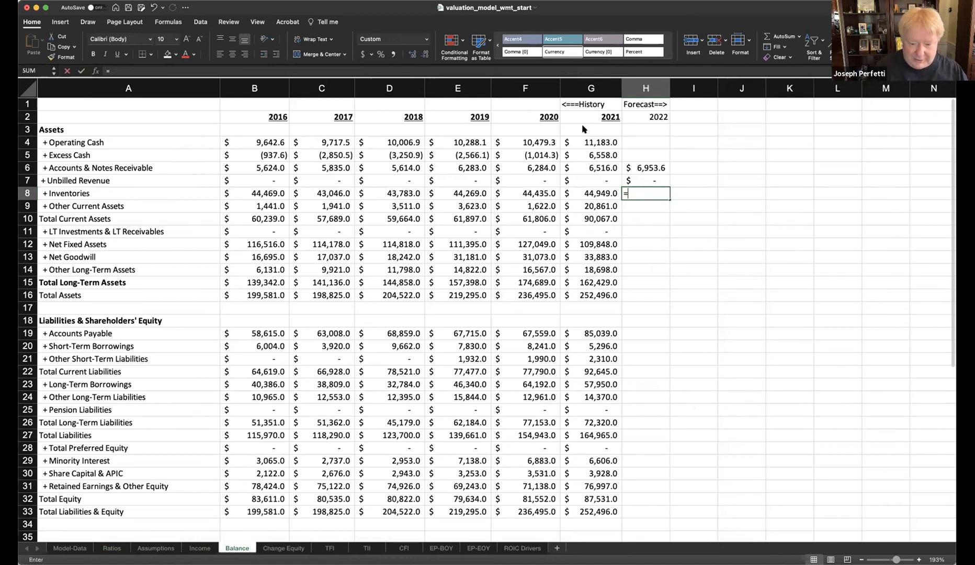
pyautogui.click(113, 549)
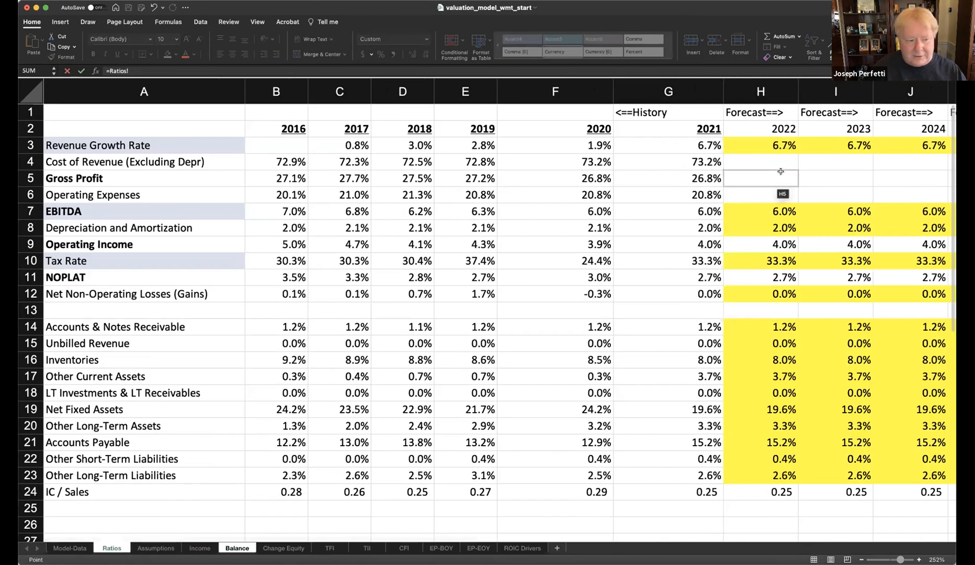
pyautogui.click(778, 361)
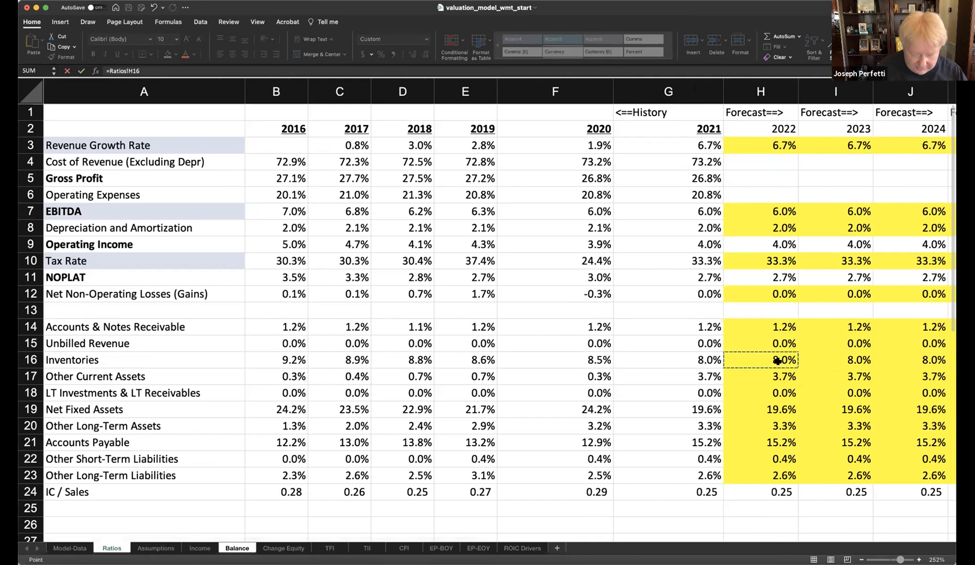
pyautogui.write('*')
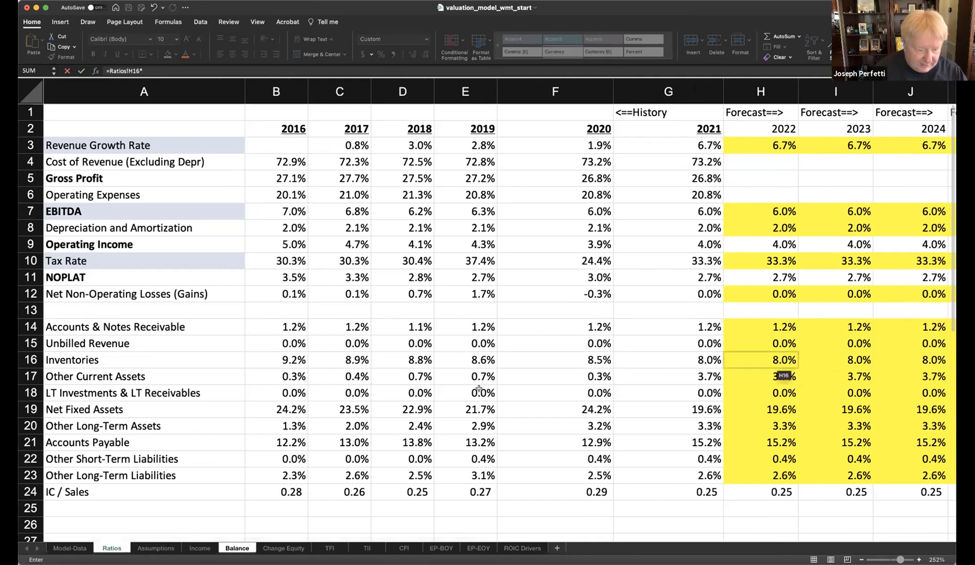
pyautogui.click(207, 547)
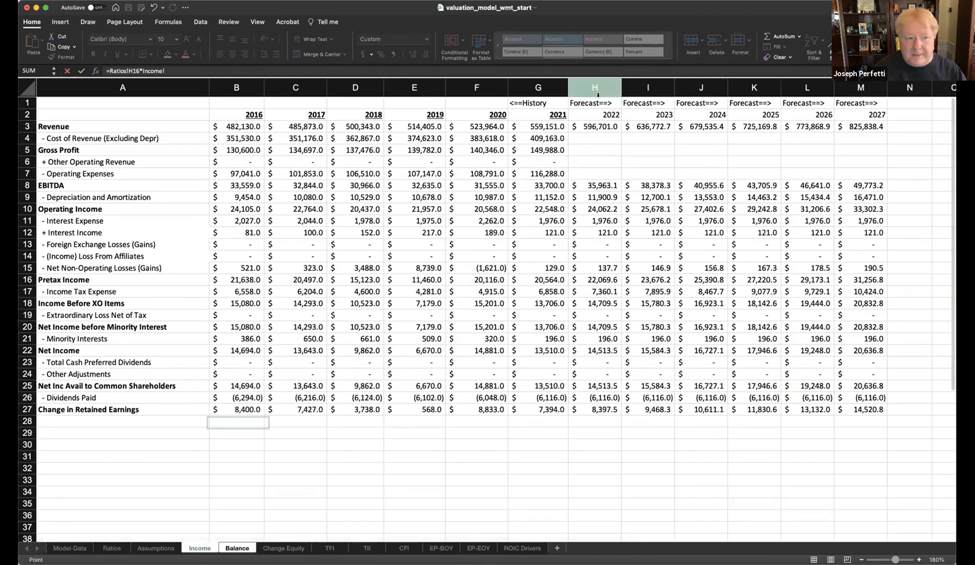
pyautogui.click(598, 126)
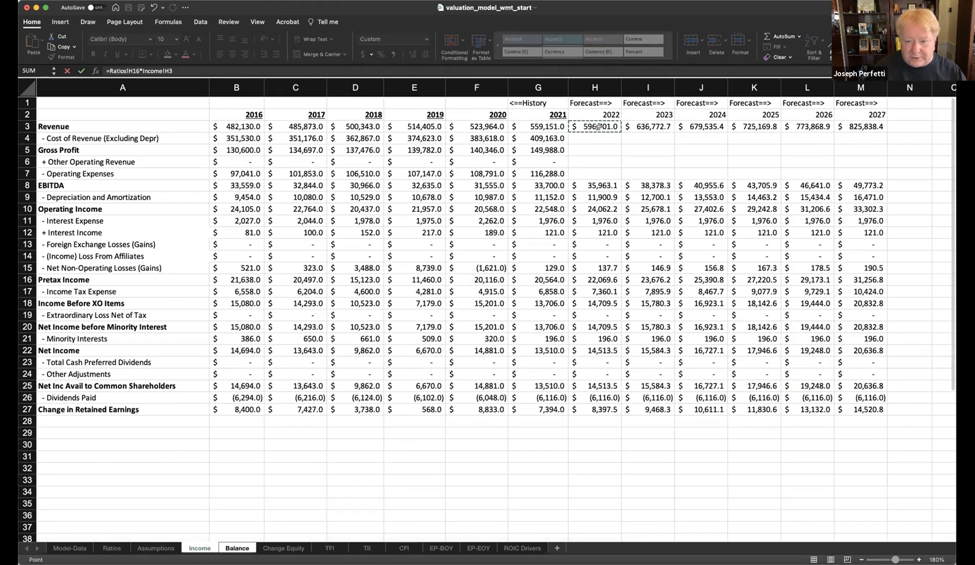
pyautogui.press('Return')
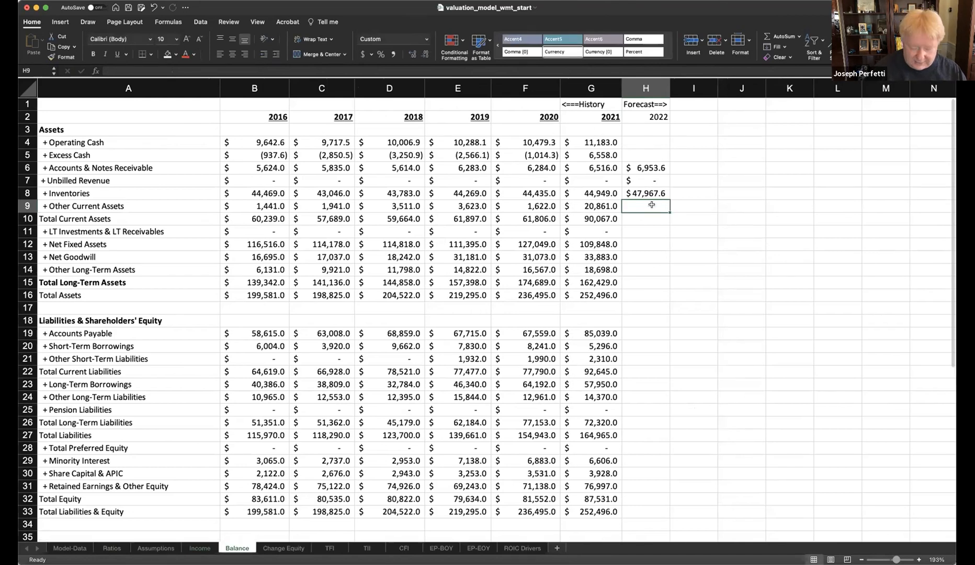
# - Forecast 2022 Other Current Assets in H9 of the Balance sheet with the formula =Ratios!H17*Income!H3
pyautogui.write('=')
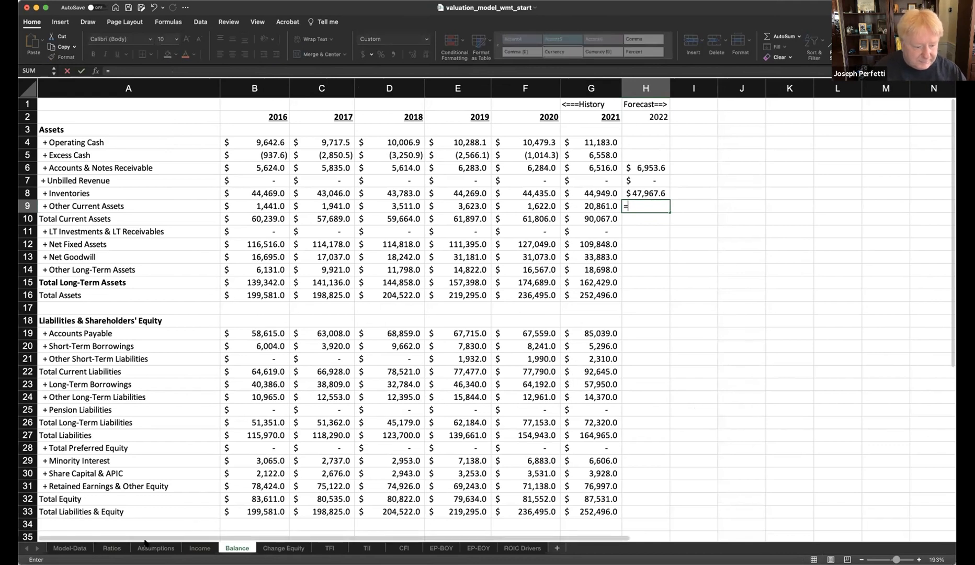
pyautogui.click(112, 548)
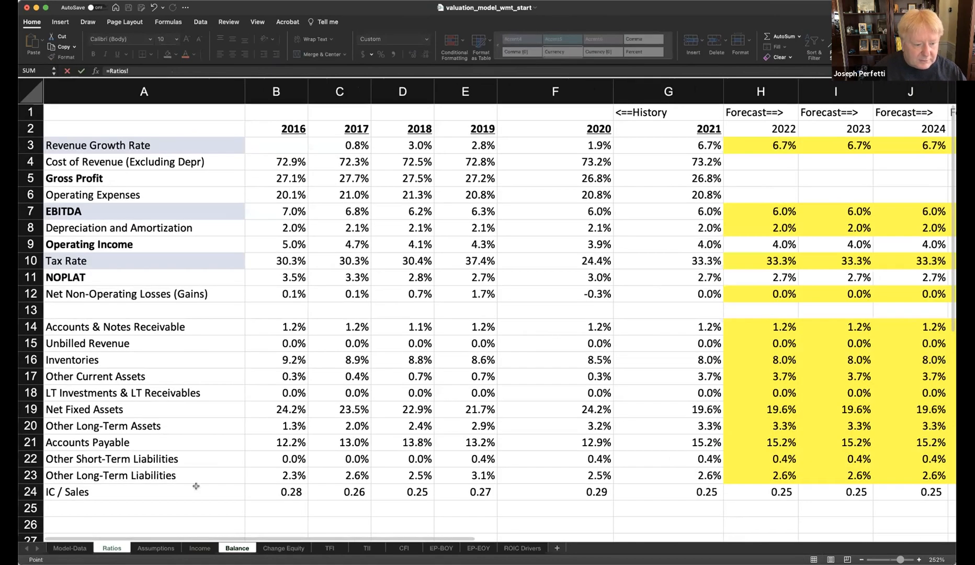
pyautogui.click(773, 376)
pyautogui.write('*')
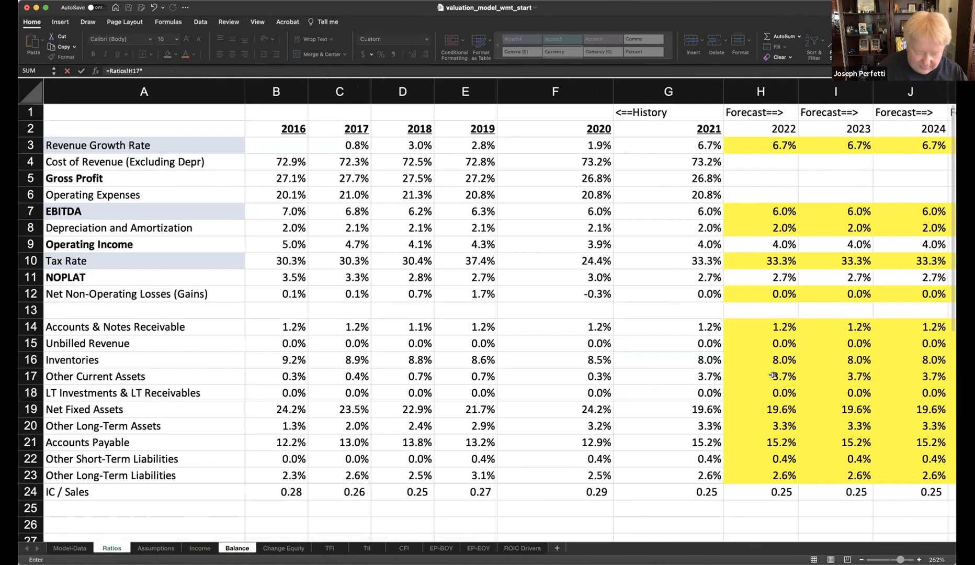
pyautogui.click(199, 548)
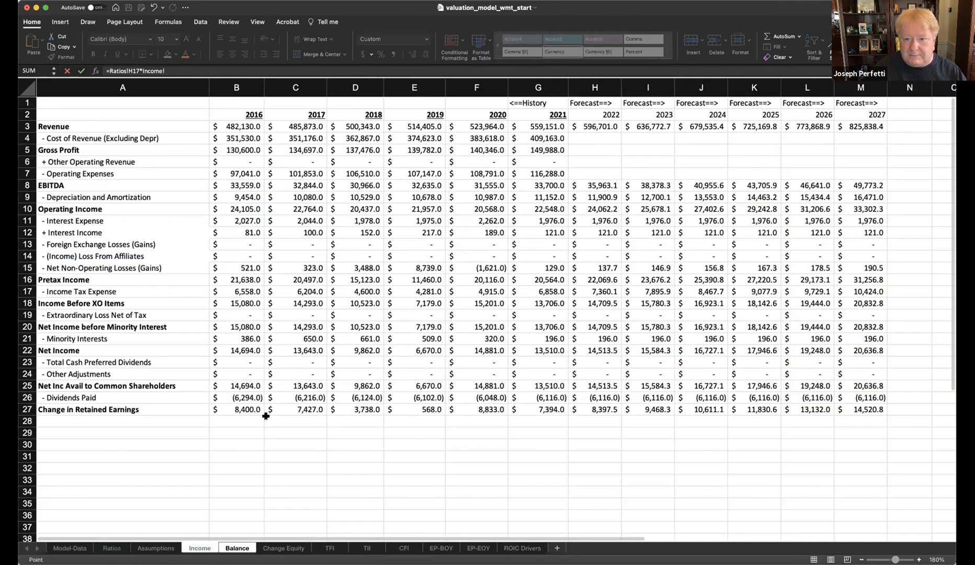
pyautogui.click(589, 125)
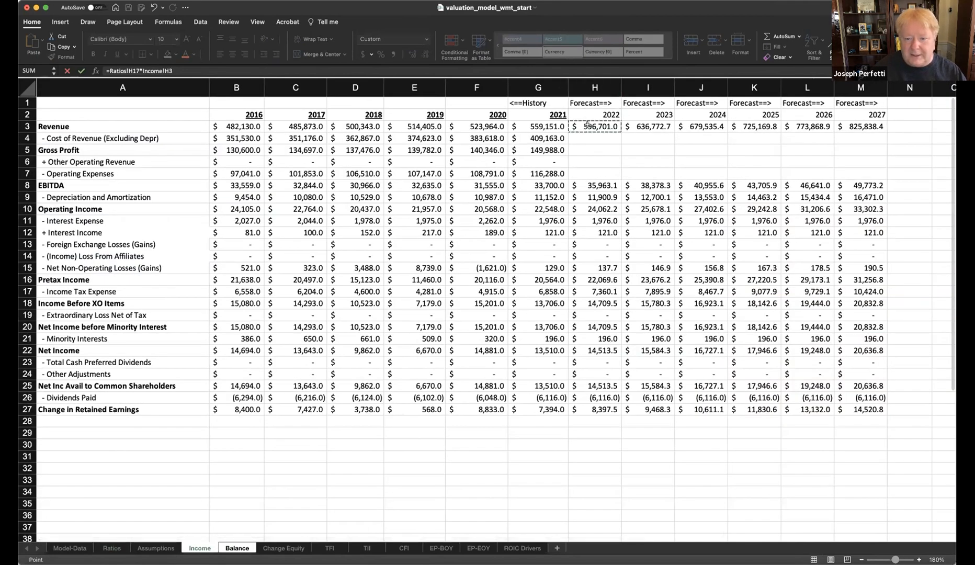
pyautogui.press('Return')
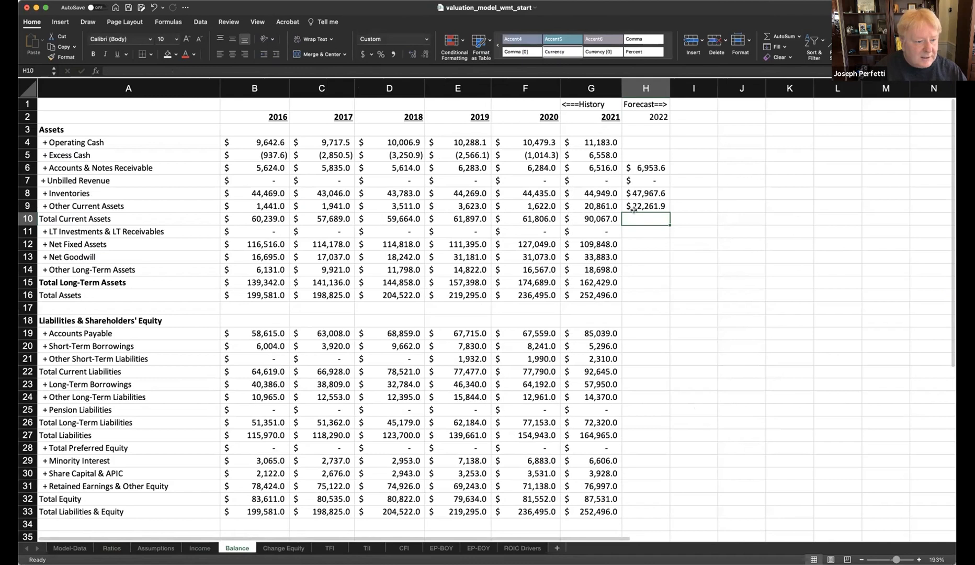
# - Forecast 2022 LT Investments & LT Receivables in H11 of the Balance sheet with the formula =Ratios!H18*Income!H3
pyautogui.click(633, 230)
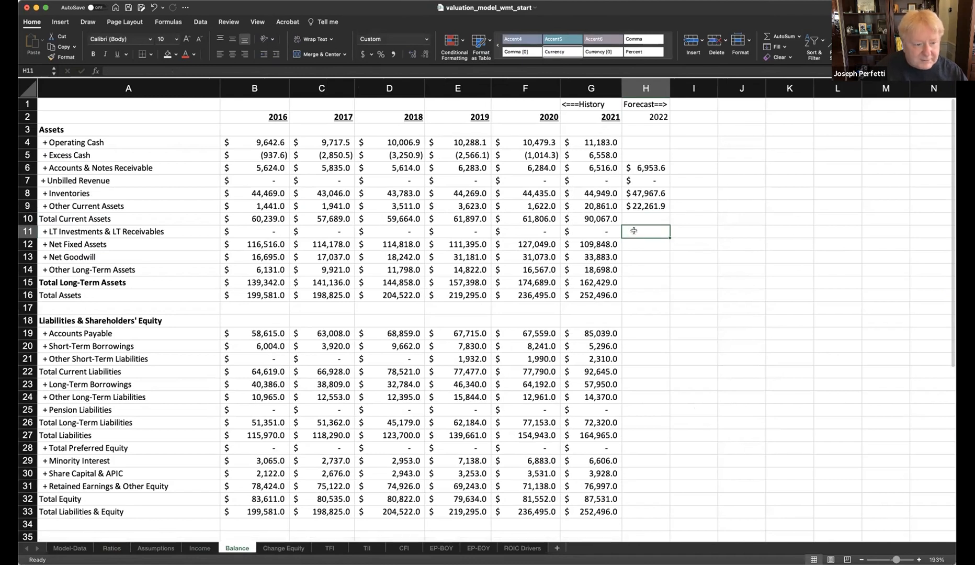
pyautogui.write('=')
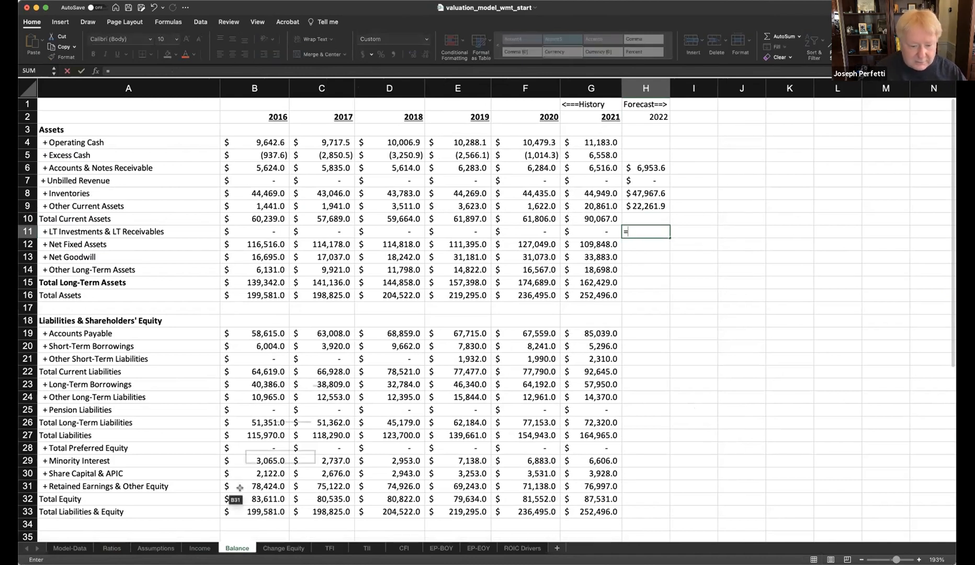
pyautogui.click(111, 547)
pyautogui.click(777, 370)
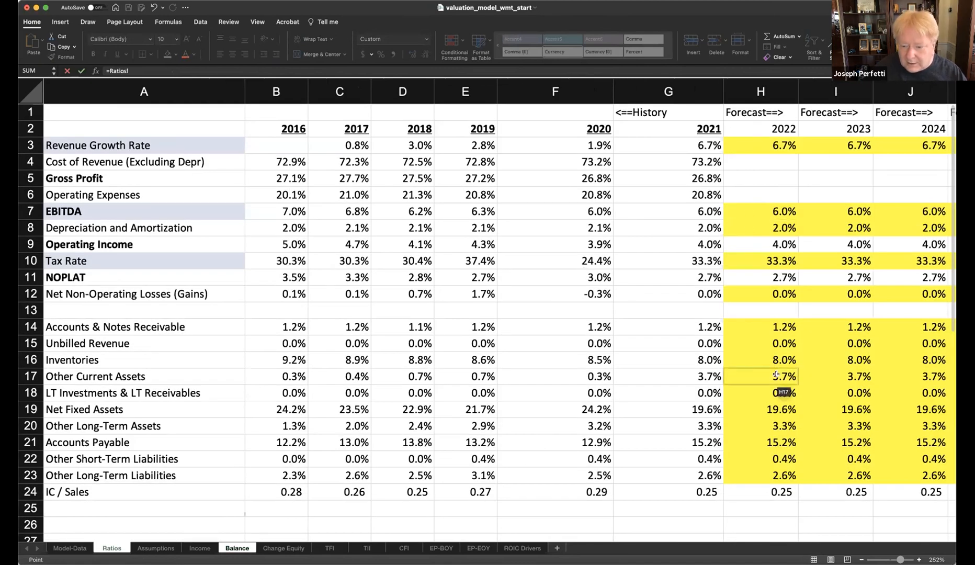
pyautogui.click(752, 385)
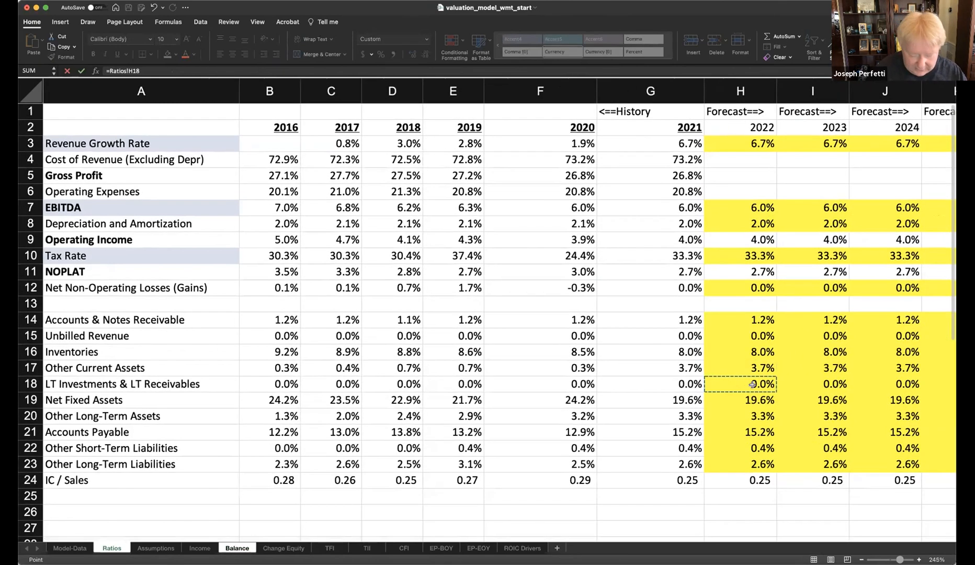
pyautogui.write('*')
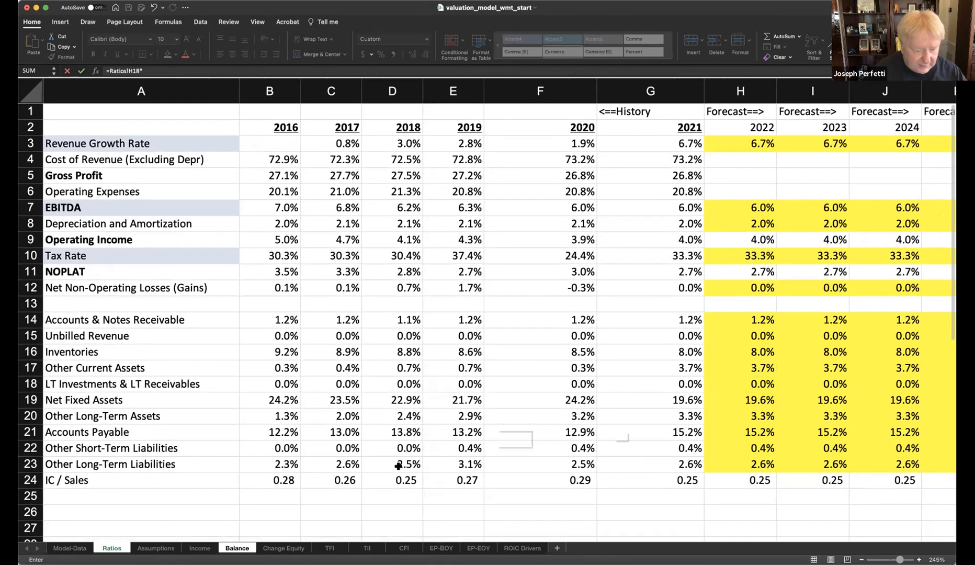
pyautogui.click(200, 548)
pyautogui.click(592, 125)
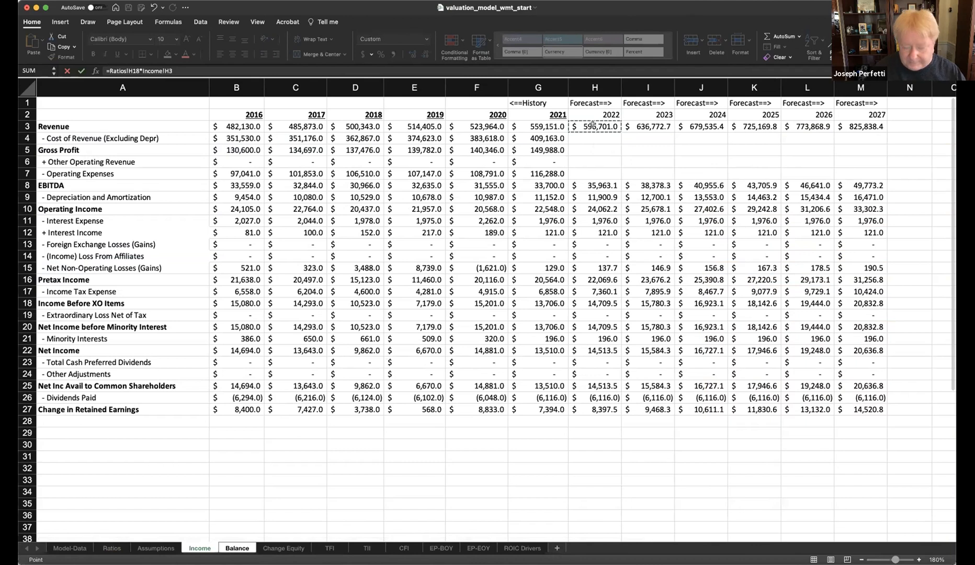
pyautogui.press('Return')
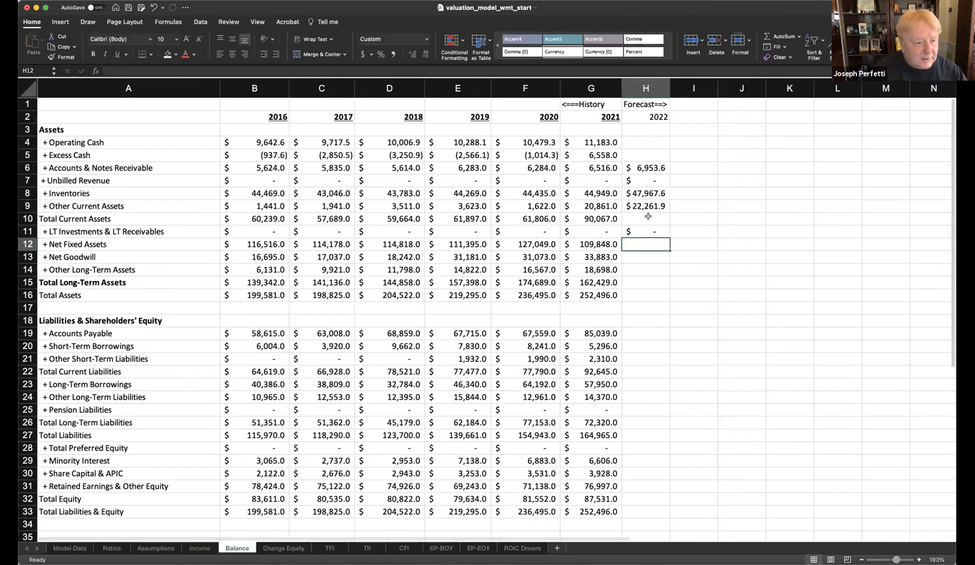
# - Forecast 2022 Net Fixed Assets in H12 of the Balance sheet with the formula =Ratios!H19*Income!H3
pyautogui.write('=')
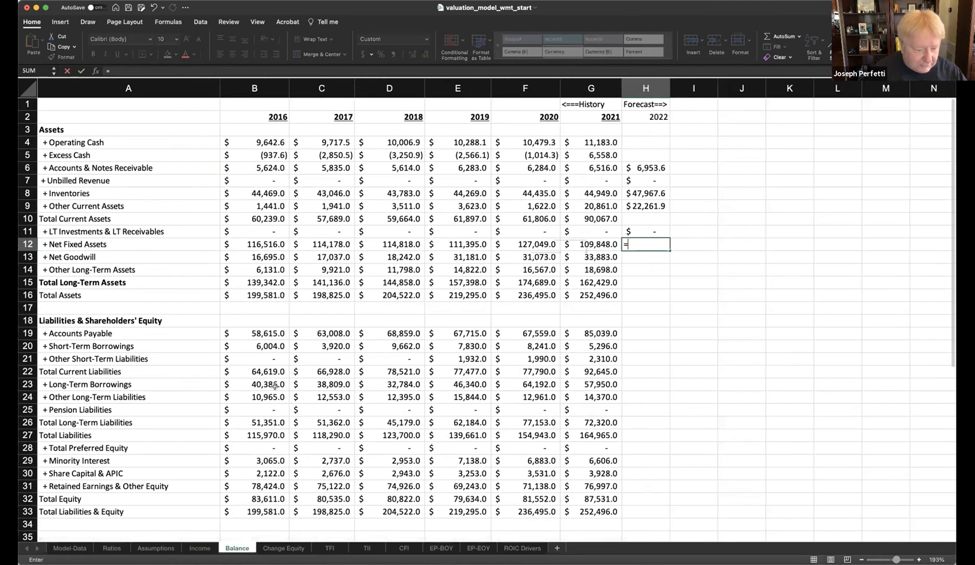
pyautogui.click(112, 548)
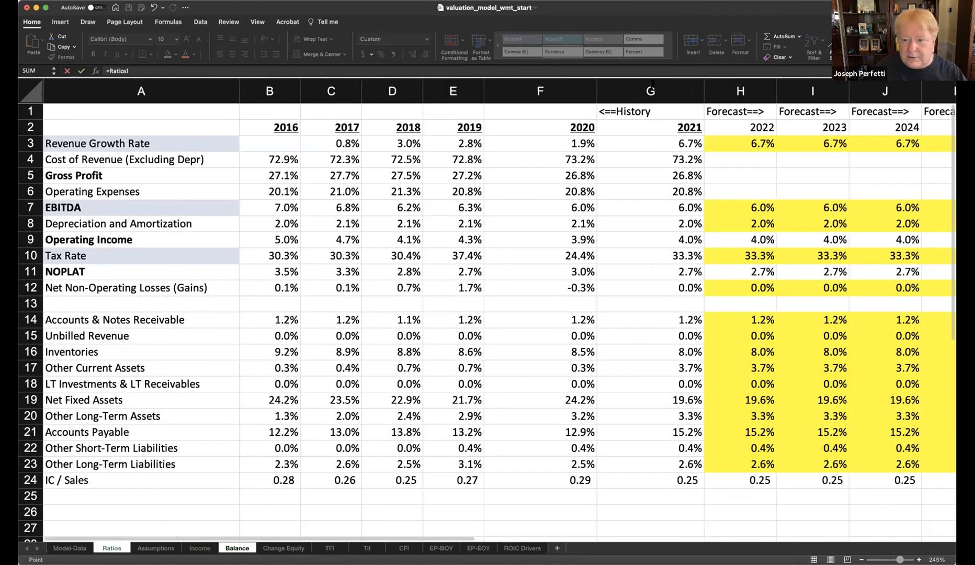
pyautogui.click(733, 397)
pyautogui.write('*')
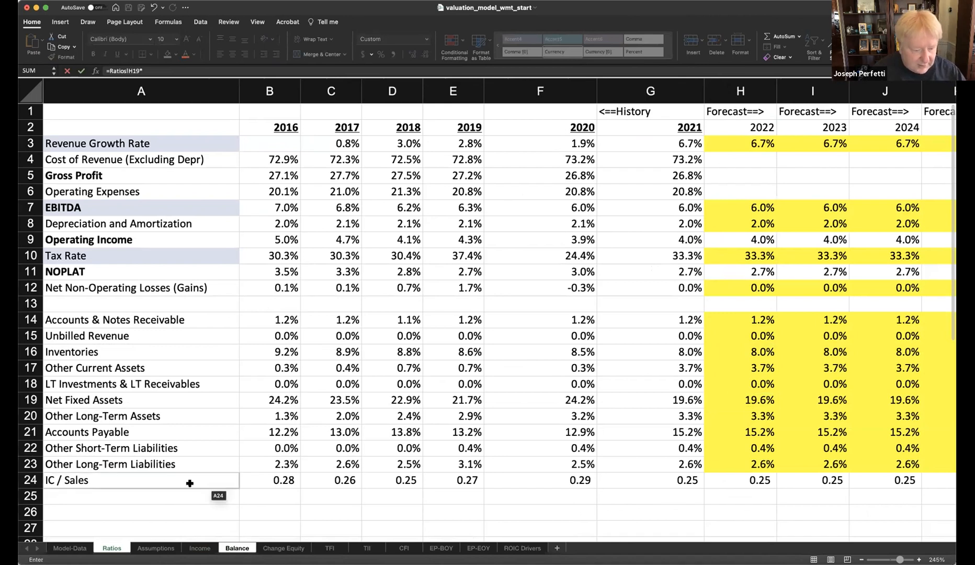
pyautogui.click(199, 547)
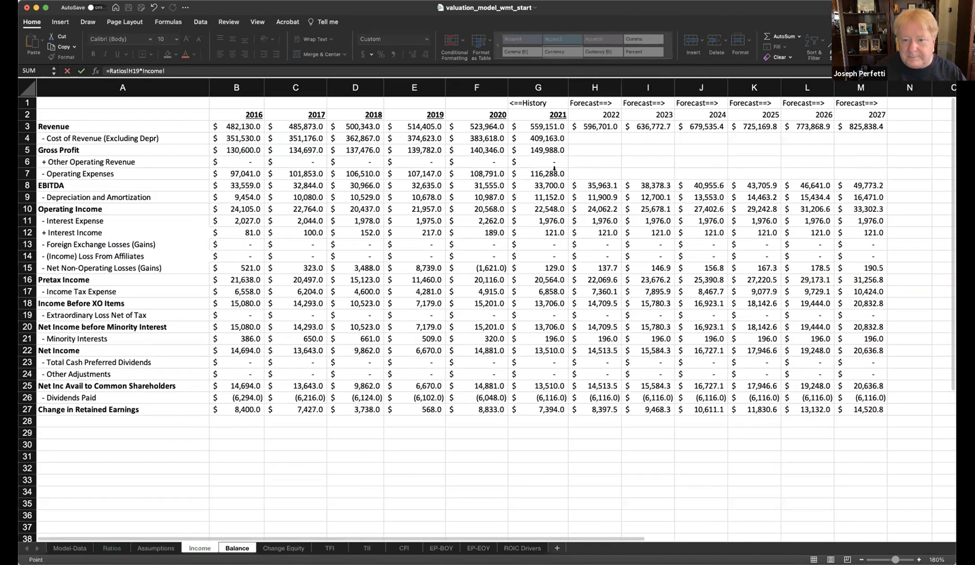
pyautogui.click(589, 127)
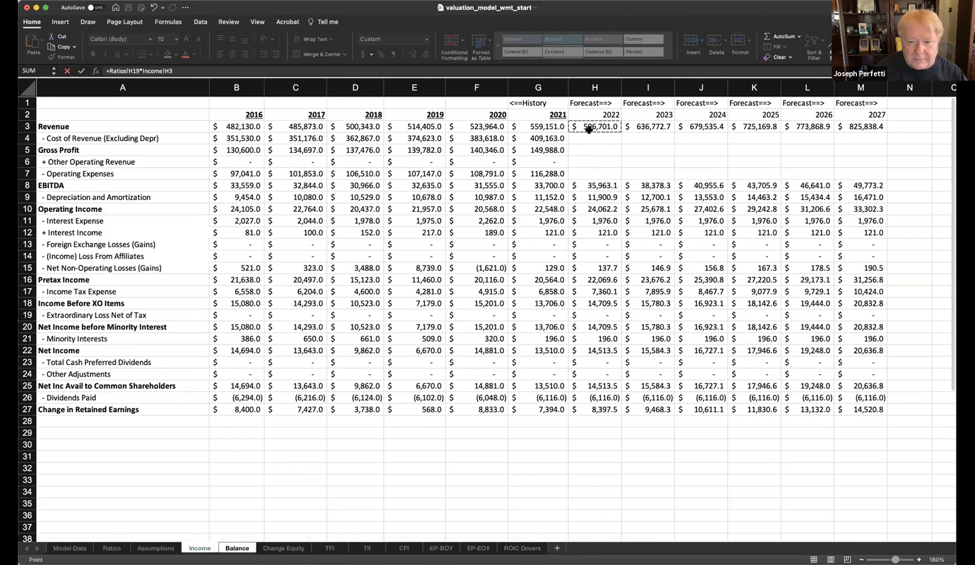
pyautogui.press('Return')
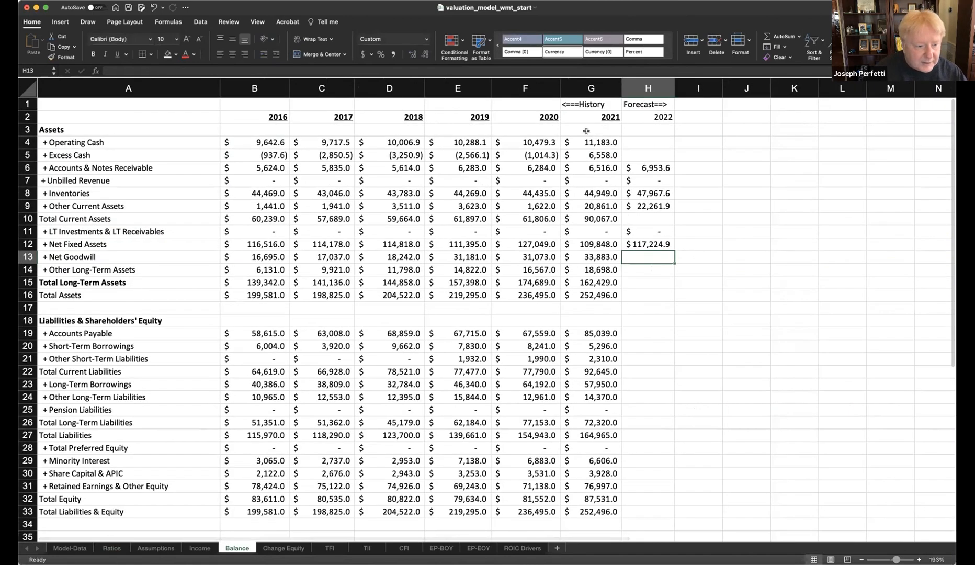
# - Forecast 2022 Other Long-Term Assets in H14 of the Balance sheet with the formula =Ratios!H20*Income!H3
pyautogui.click(658, 271)
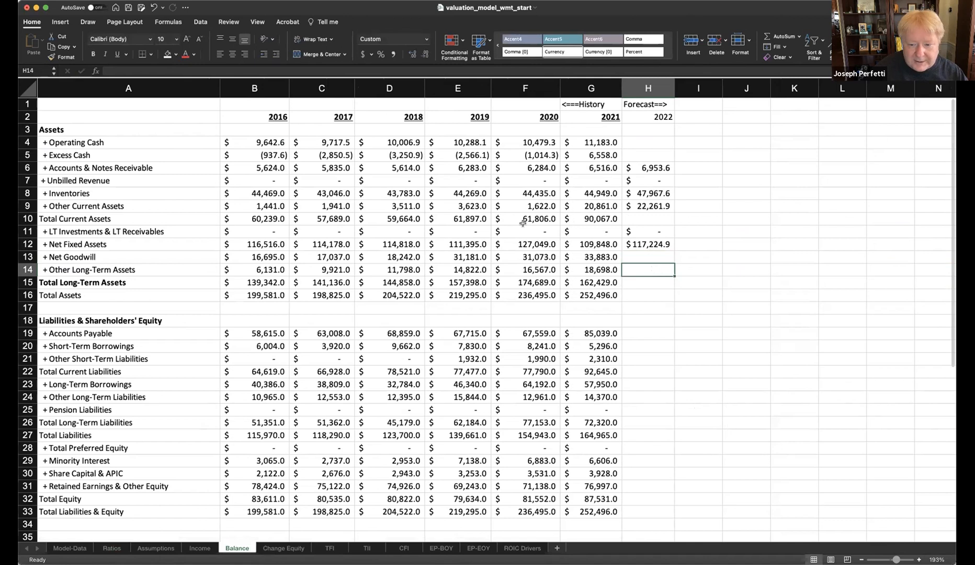
pyautogui.write('=Ratios!')
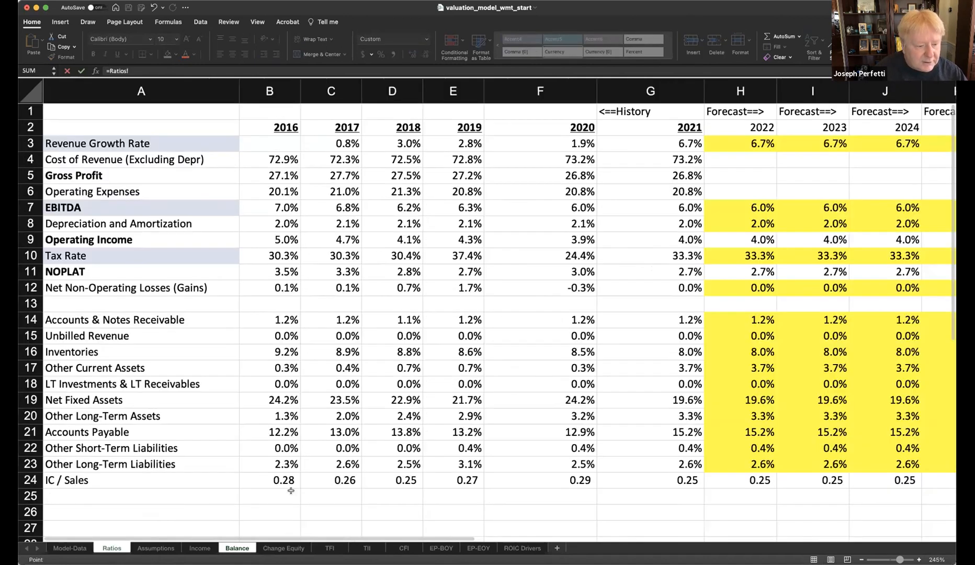
pyautogui.click(112, 548)
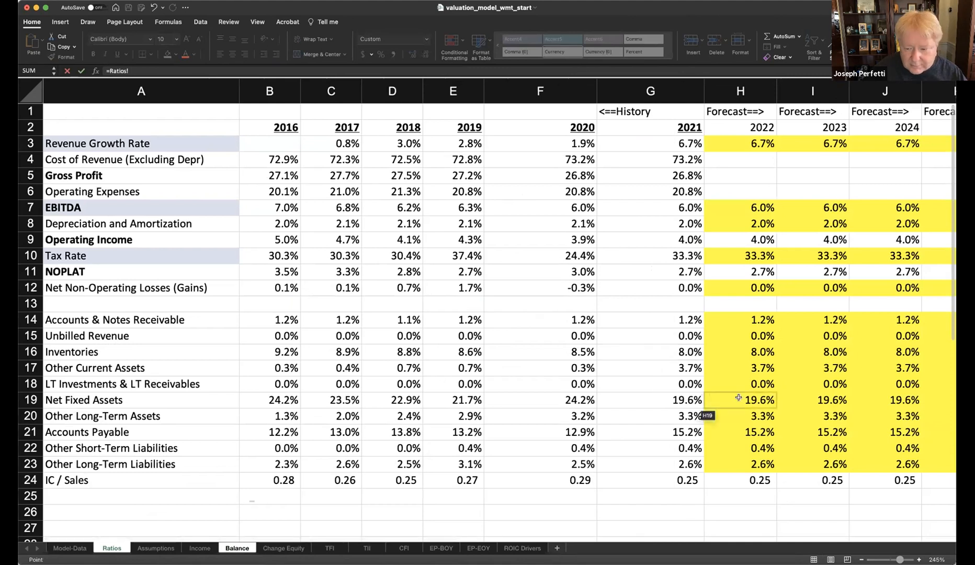
pyautogui.click(738, 414)
pyautogui.write('*')
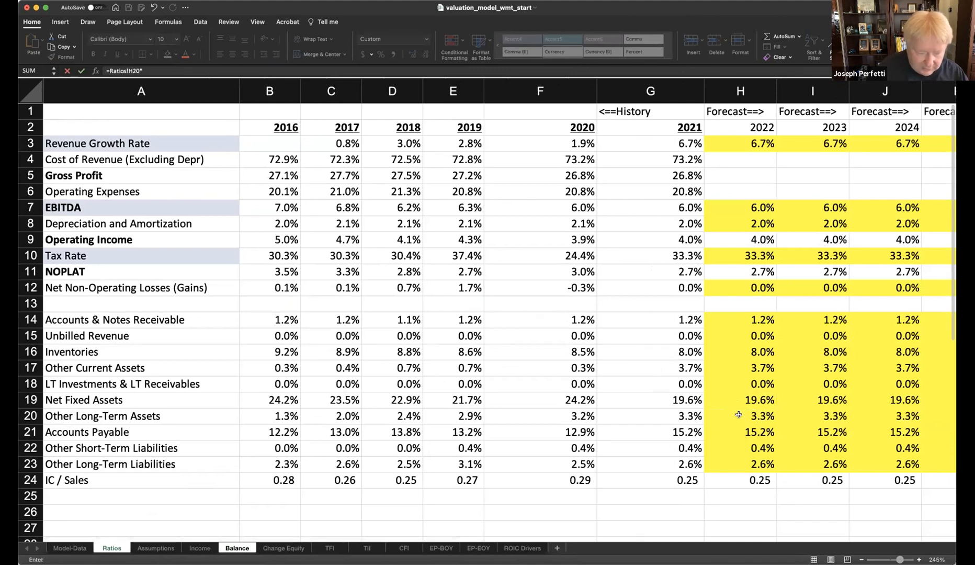
pyautogui.click(199, 547)
pyautogui.click(595, 126)
pyautogui.press('Return')
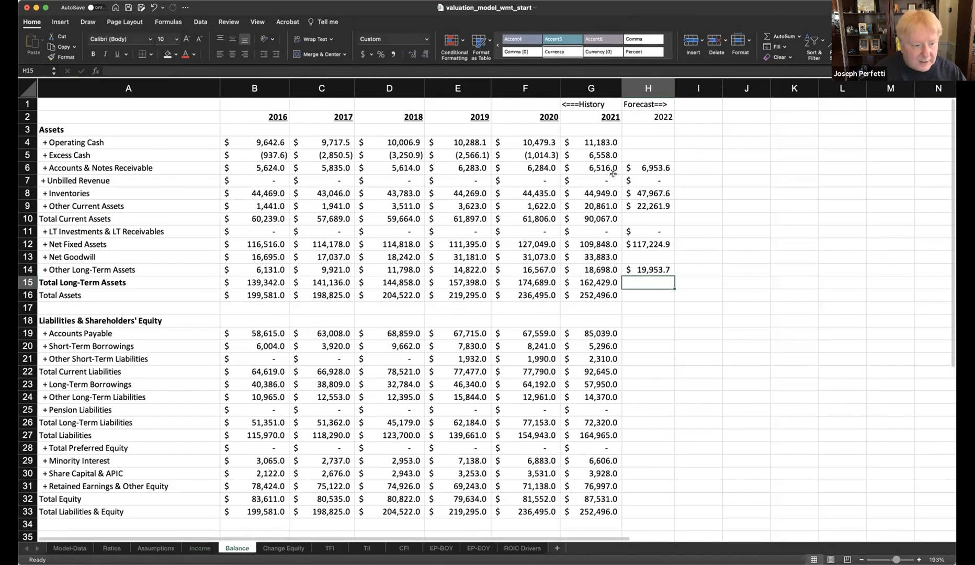
# - Forecast 2022 Accounts Payable in H19 of the Balance sheet with the formula =Ratios!H21*Income!H3
pyautogui.click(638, 335)
pyautogui.write('=')
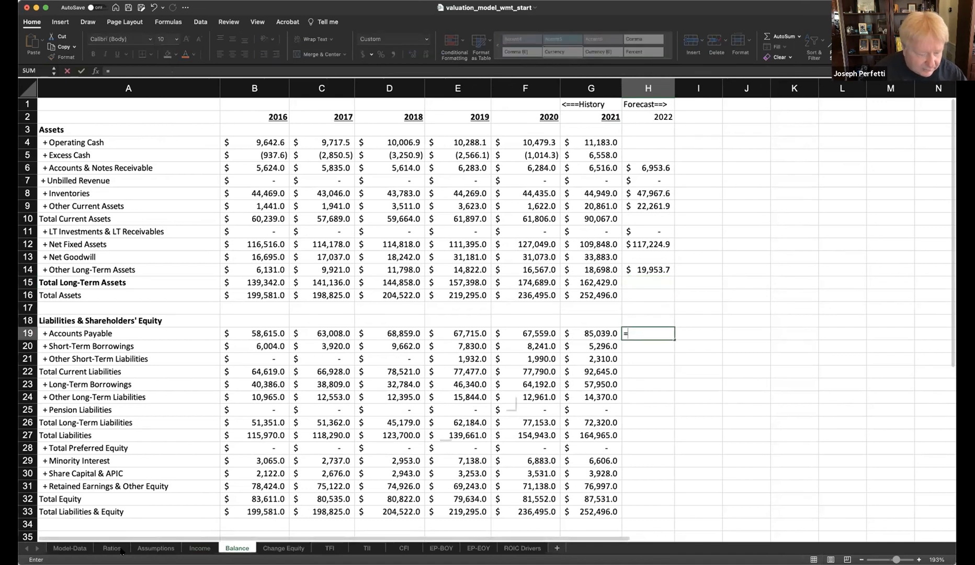
pyautogui.click(111, 547)
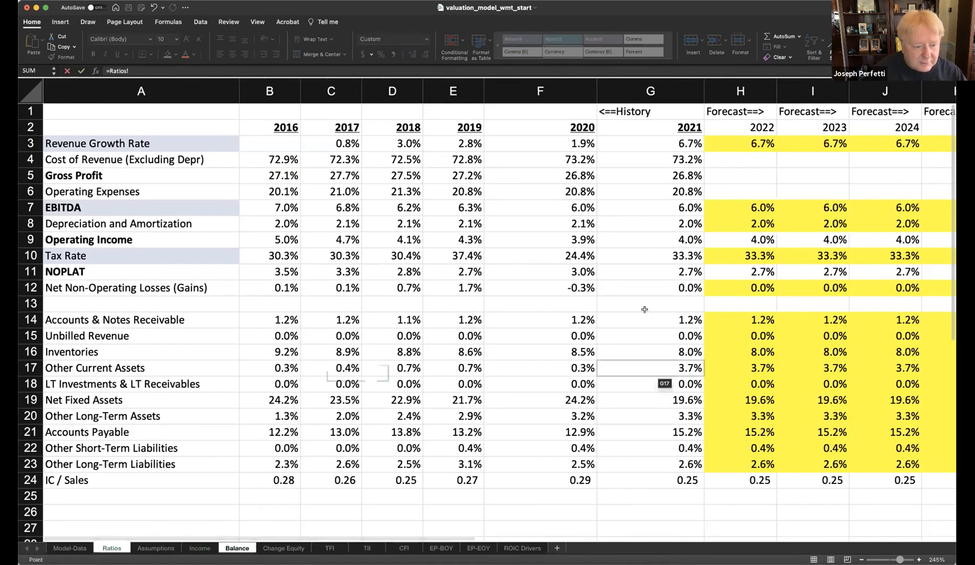
pyautogui.click(748, 429)
pyautogui.write('*')
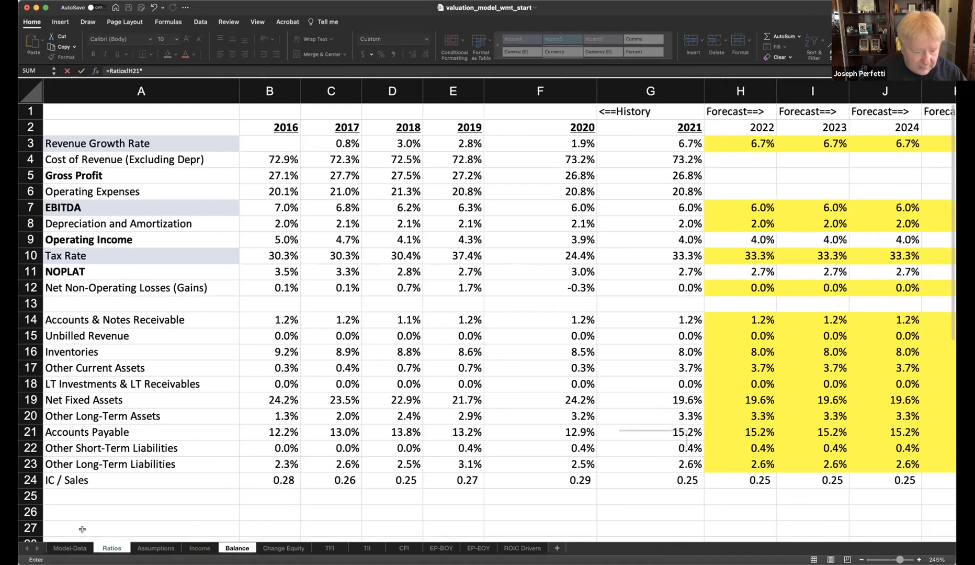
pyautogui.click(200, 547)
pyautogui.click(586, 126)
pyautogui.press('Return')
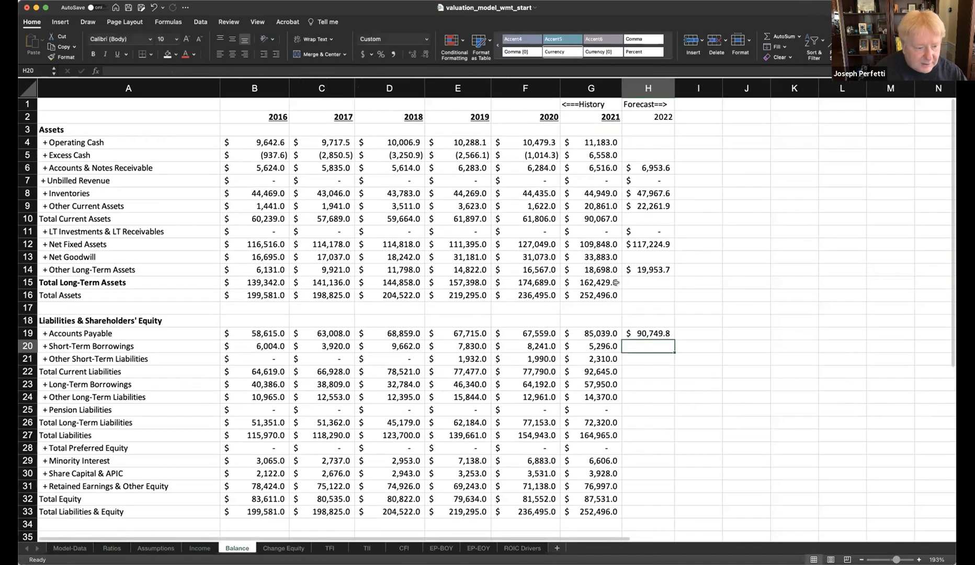
# - Forecast 2022 Other Short-Term Liabilities in H21 of the Balance sheet with the formula =Ratios!H22*Income!H3
pyautogui.click(650, 357)
pyautogui.write('=')
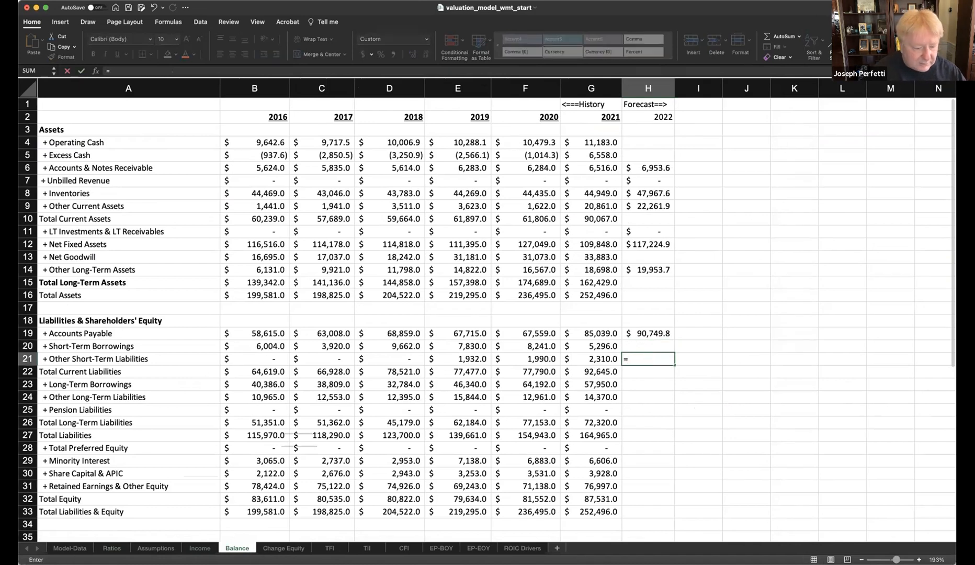
pyautogui.click(107, 548)
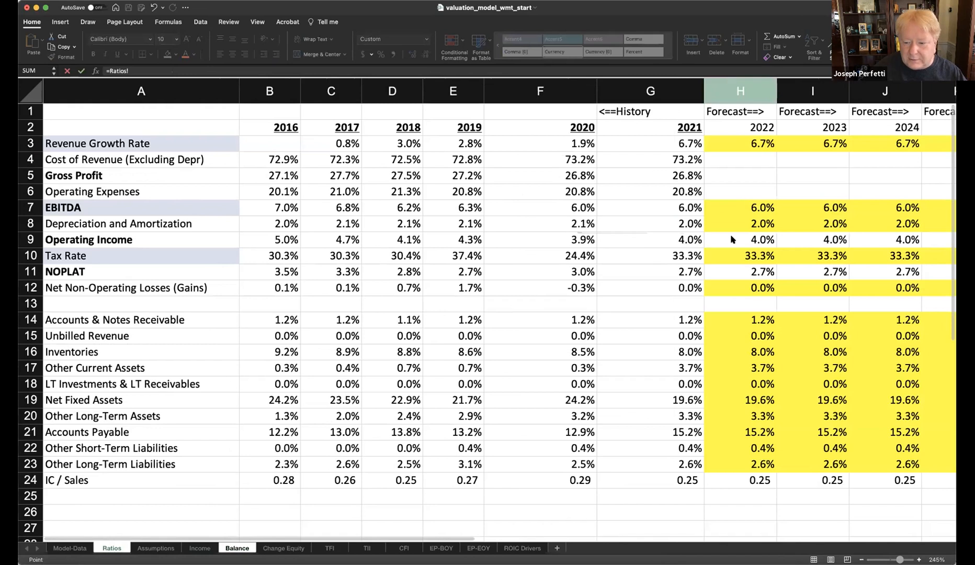
pyautogui.click(752, 444)
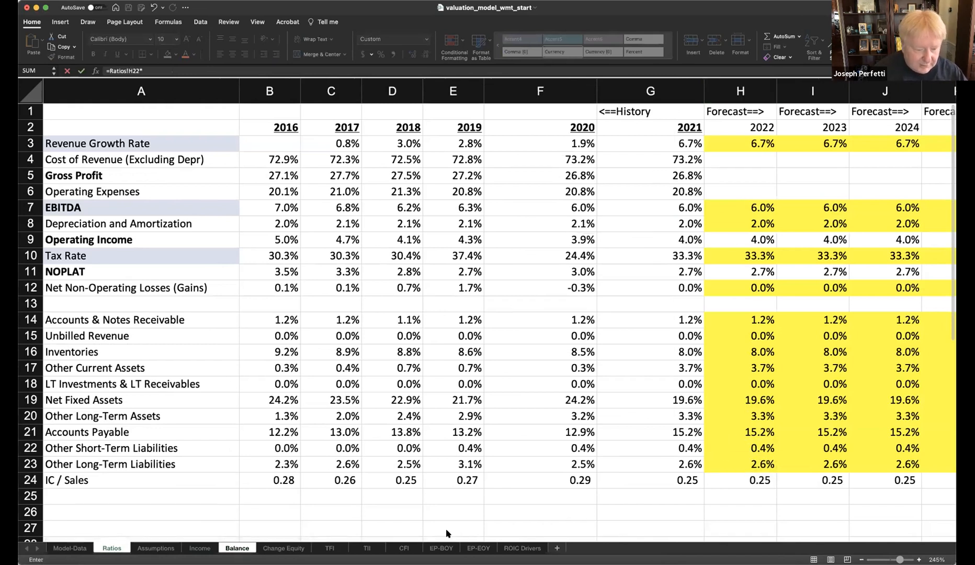
pyautogui.click(199, 549)
pyautogui.click(590, 126)
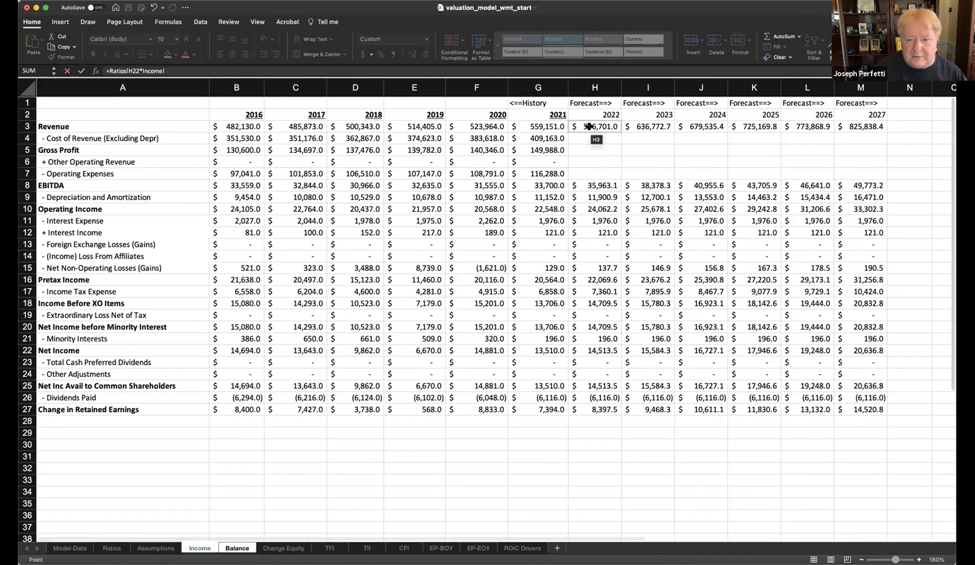
pyautogui.press('Escape')
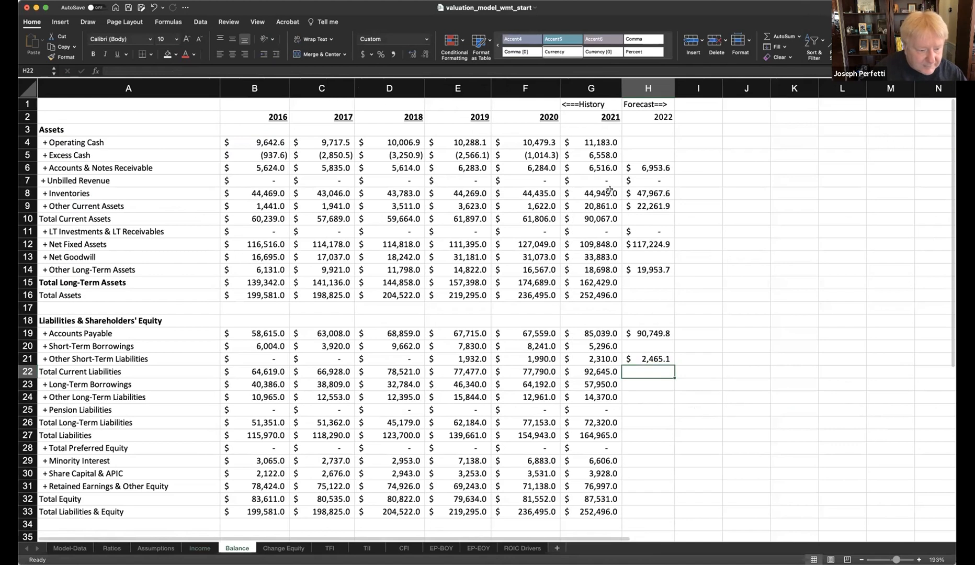
# - Forecast 2022 Other Long-Term Liabilities in H24 of the Balance sheet with the formula =Ratios!H23*Income!H3
pyautogui.click(646, 382)
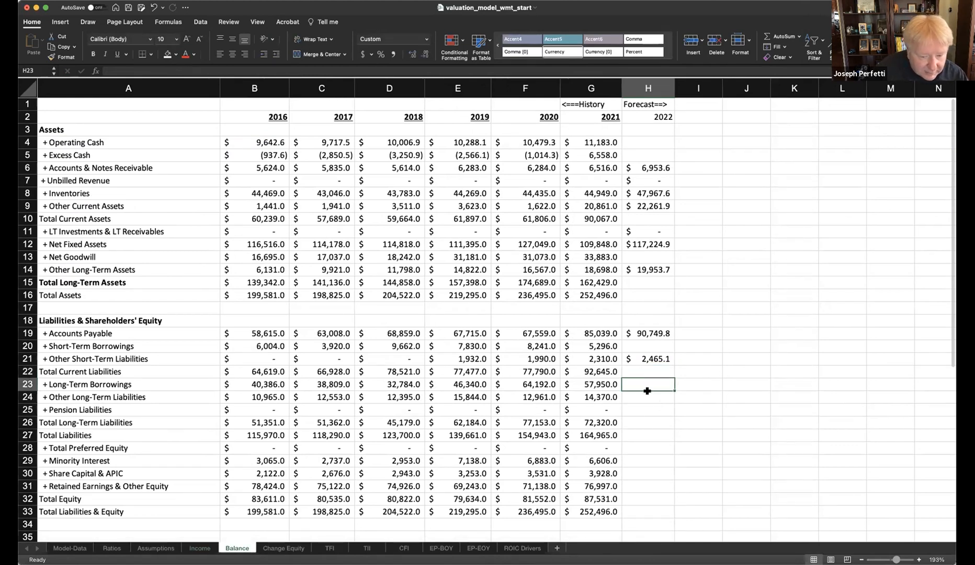
pyautogui.click(646, 396)
pyautogui.write('=')
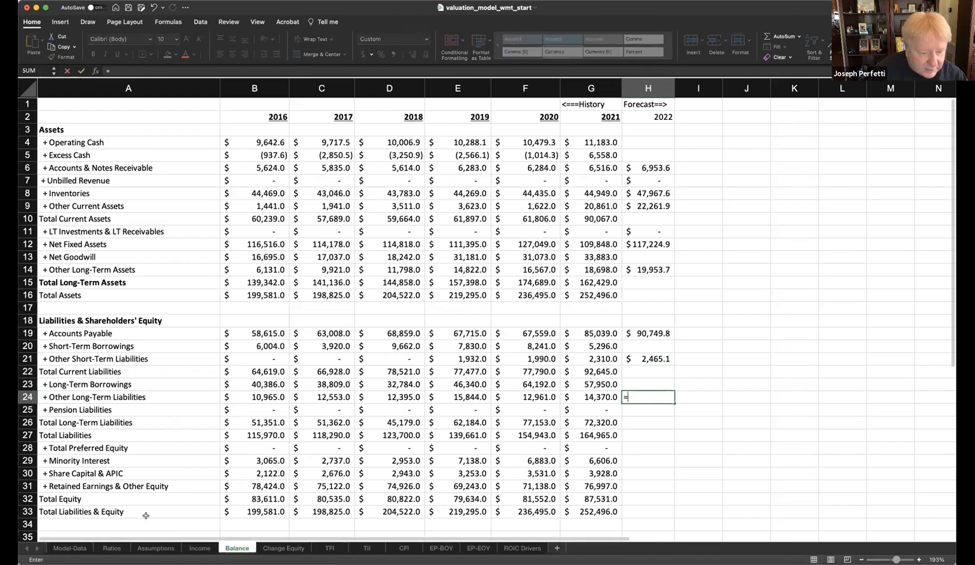
pyautogui.click(109, 547)
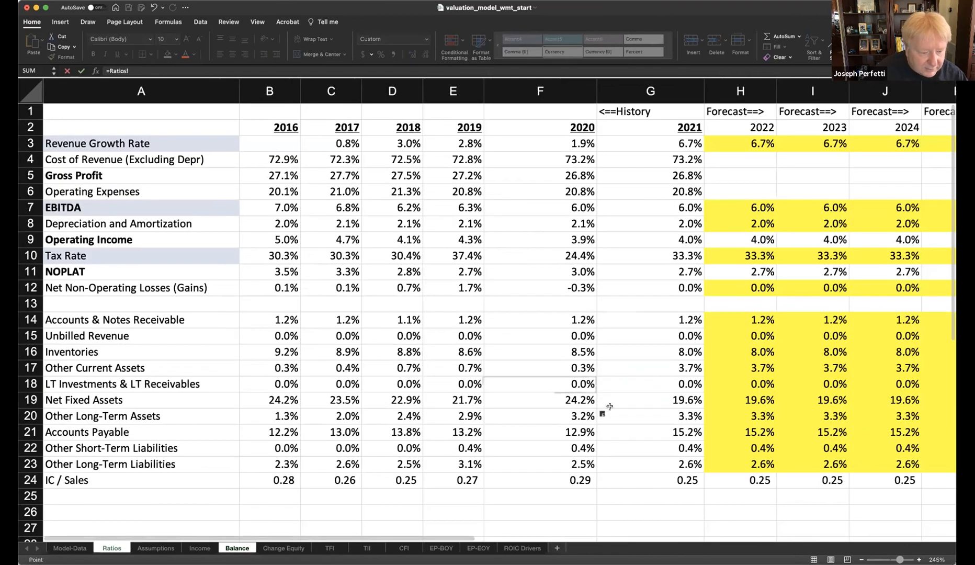
pyautogui.click(740, 464)
pyautogui.write('*')
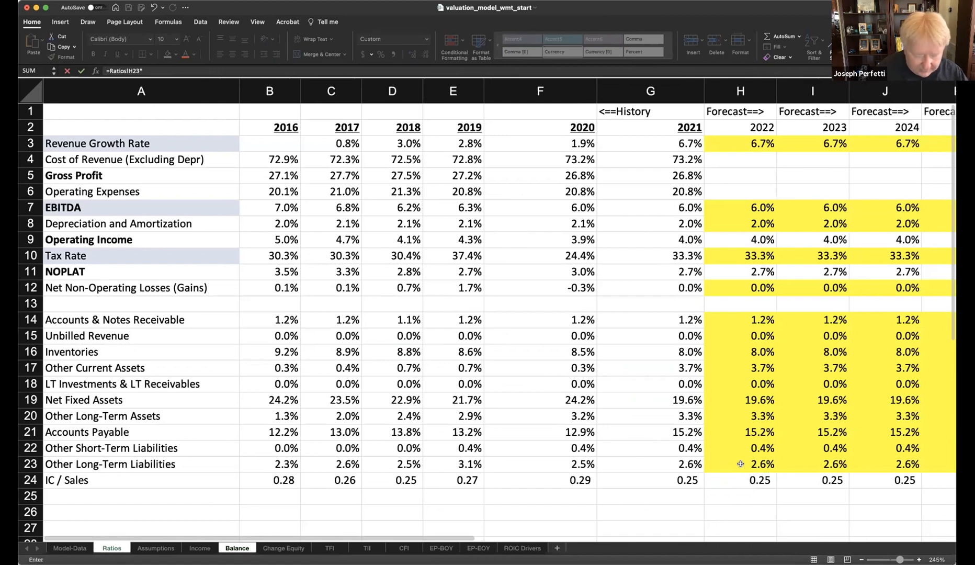
pyautogui.click(200, 548)
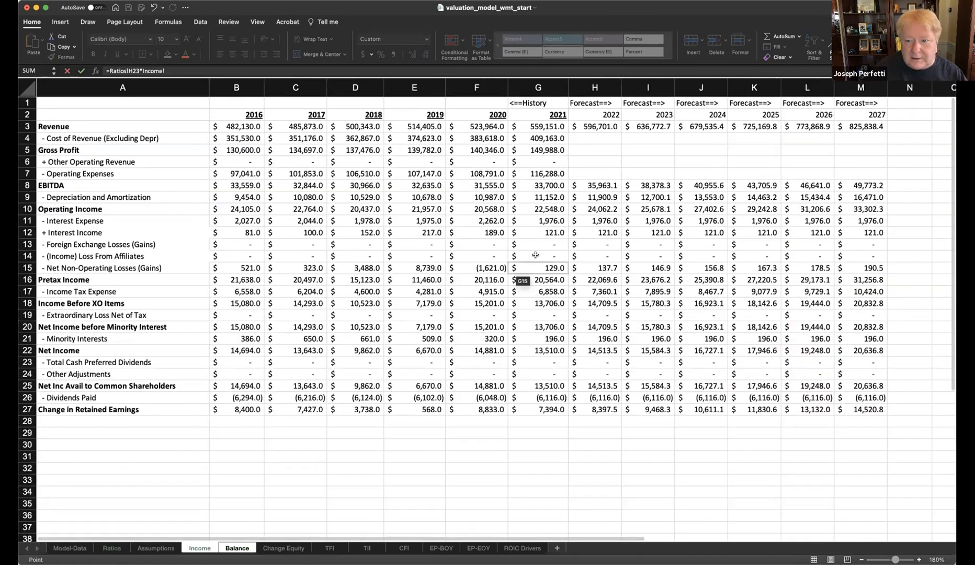
pyautogui.click(589, 126)
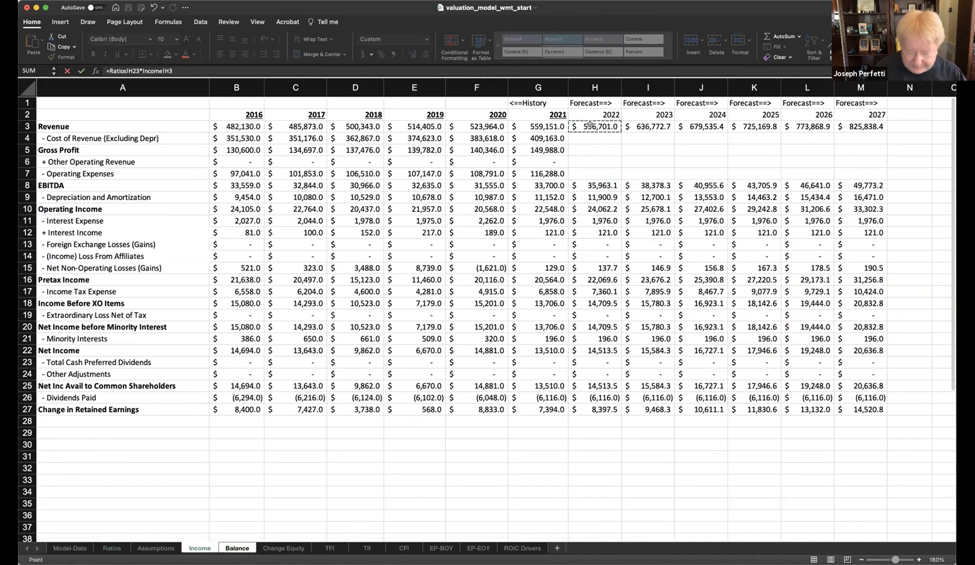
pyautogui.press('Return')
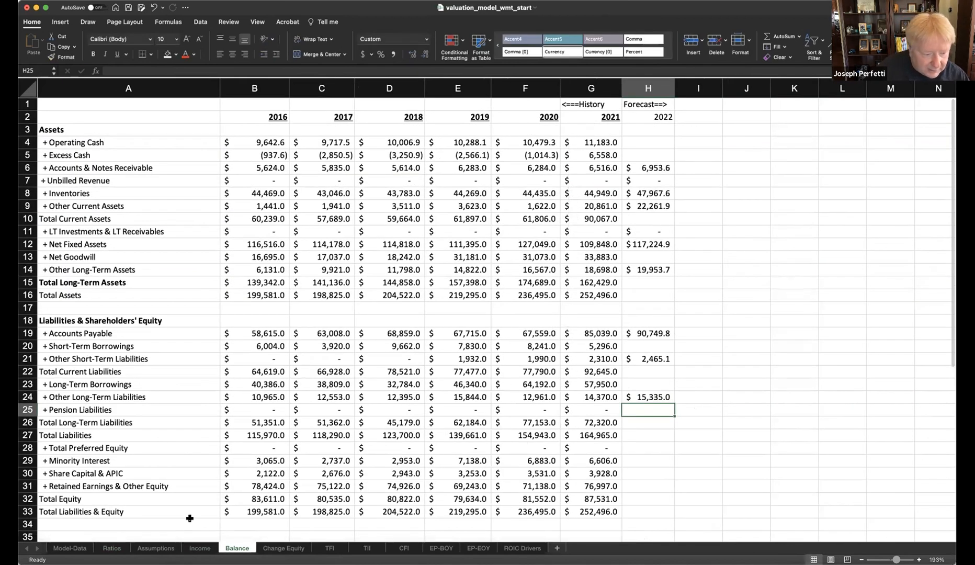
# - Review the Ratios sheet, and carry Total Preferred Equity forward to 2022 in H28 of the Balance sheet with =G28
pyautogui.click(116, 548)
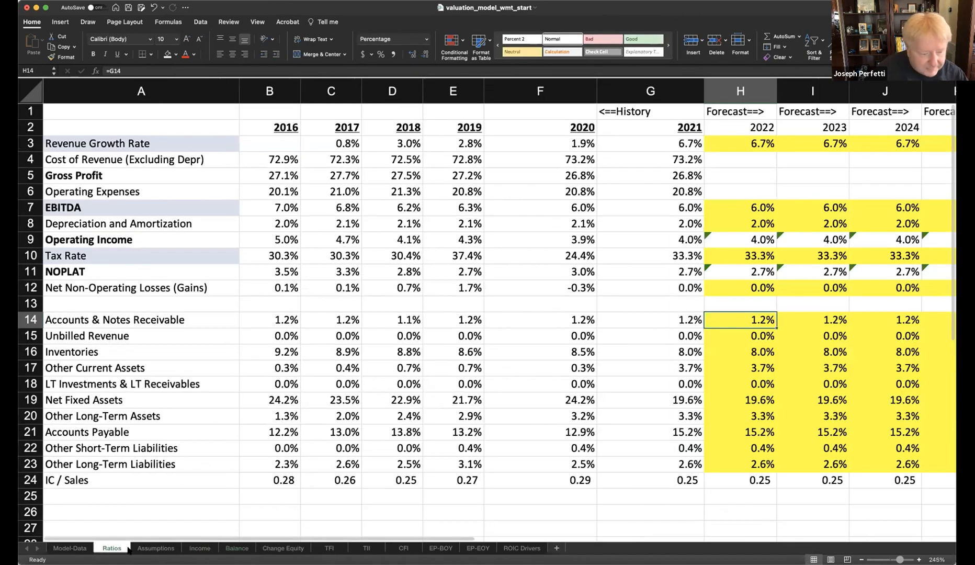
pyautogui.click(238, 548)
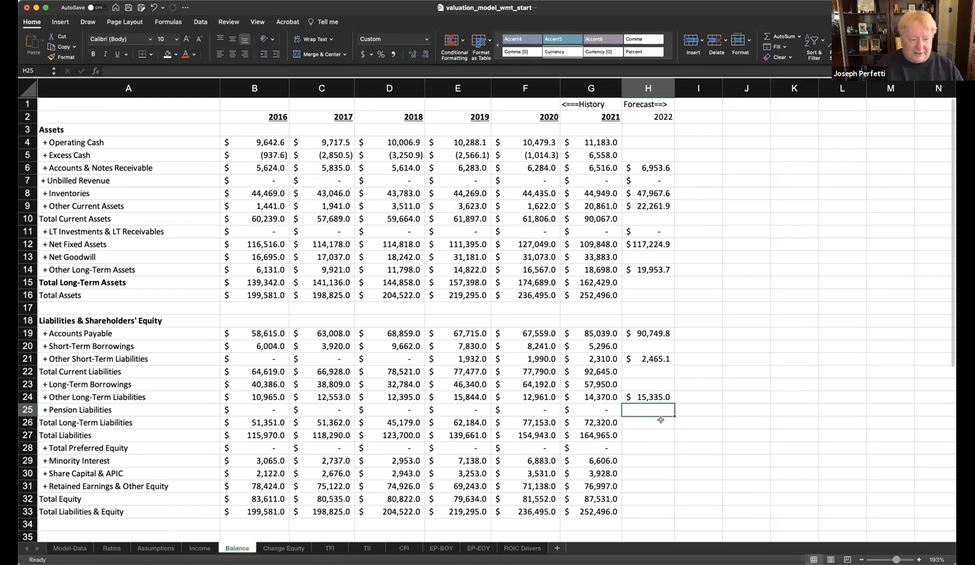
pyautogui.click(658, 446)
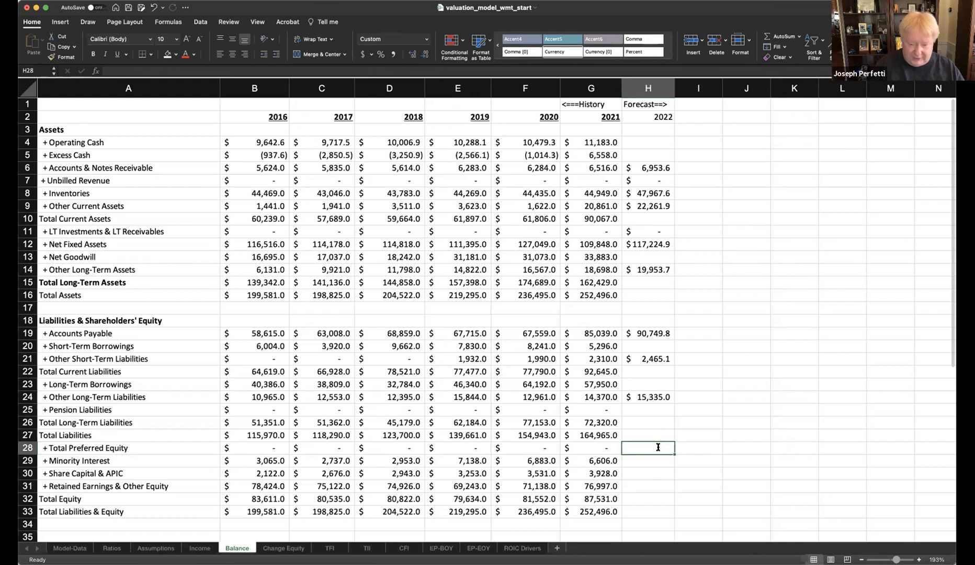
pyautogui.write('=')
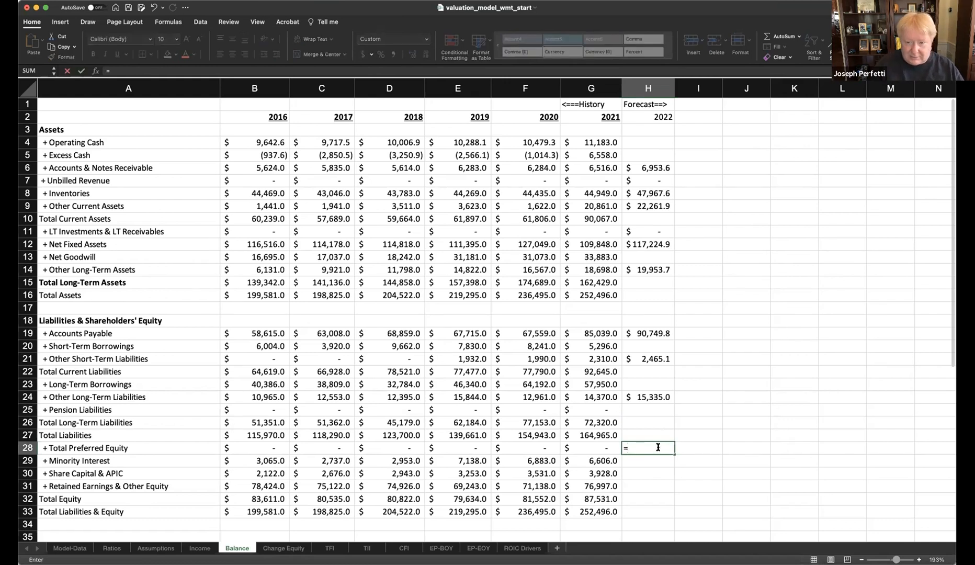
pyautogui.press('Left')
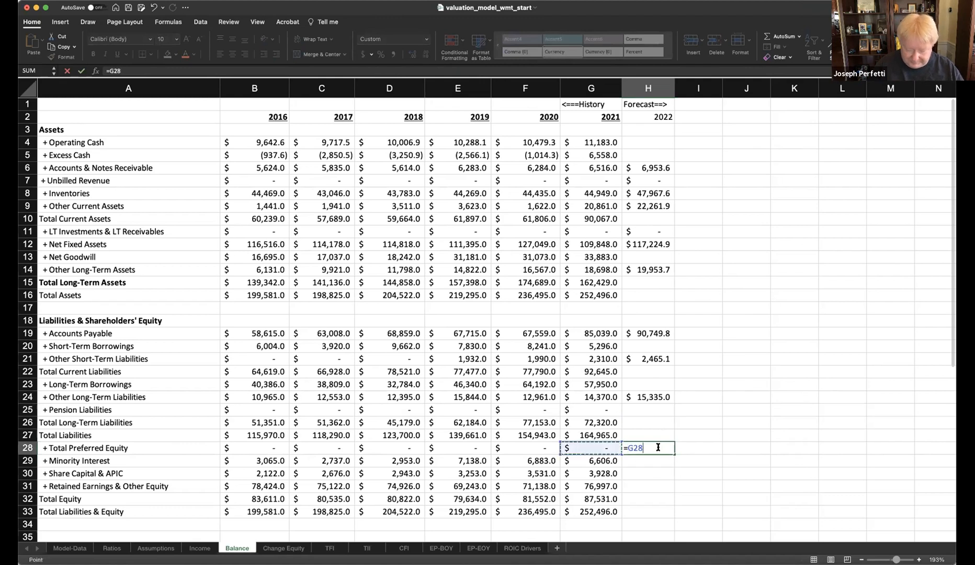
pyautogui.press('Return')
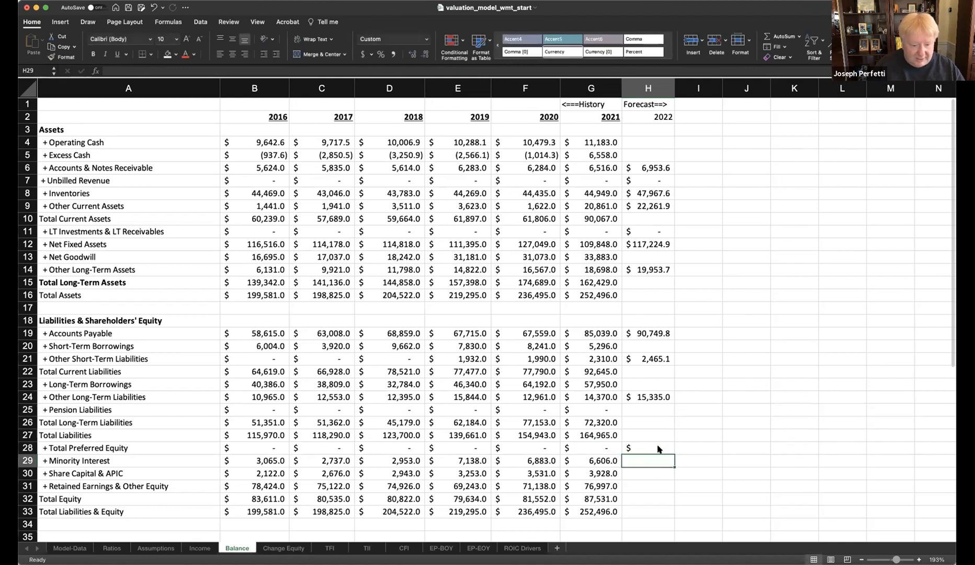
# - Carry Minority Interest and Share Capital & APIC forward to 2022 in H29 and H30 with =G29 and =G30
pyautogui.write('=')
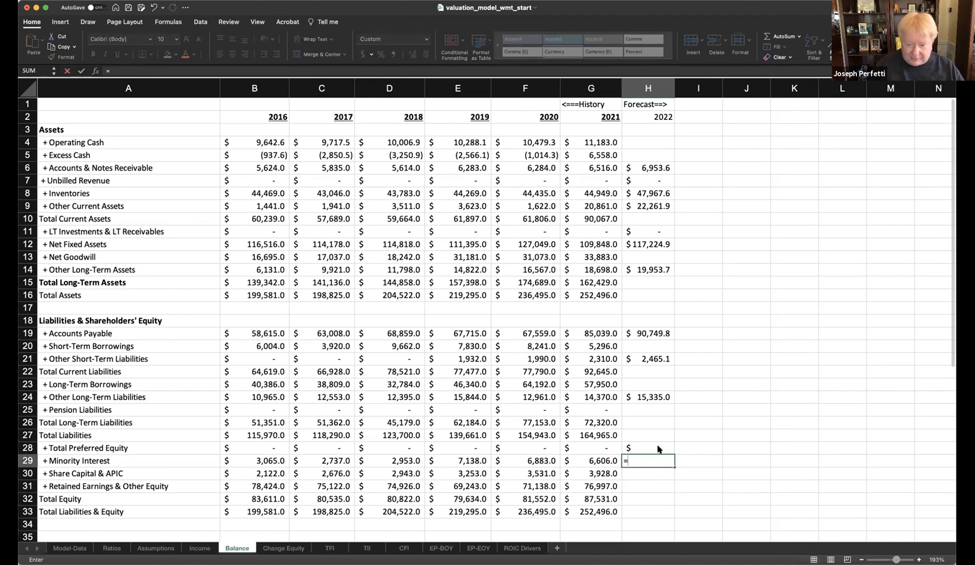
pyautogui.press('Left')
pyautogui.press('Return')
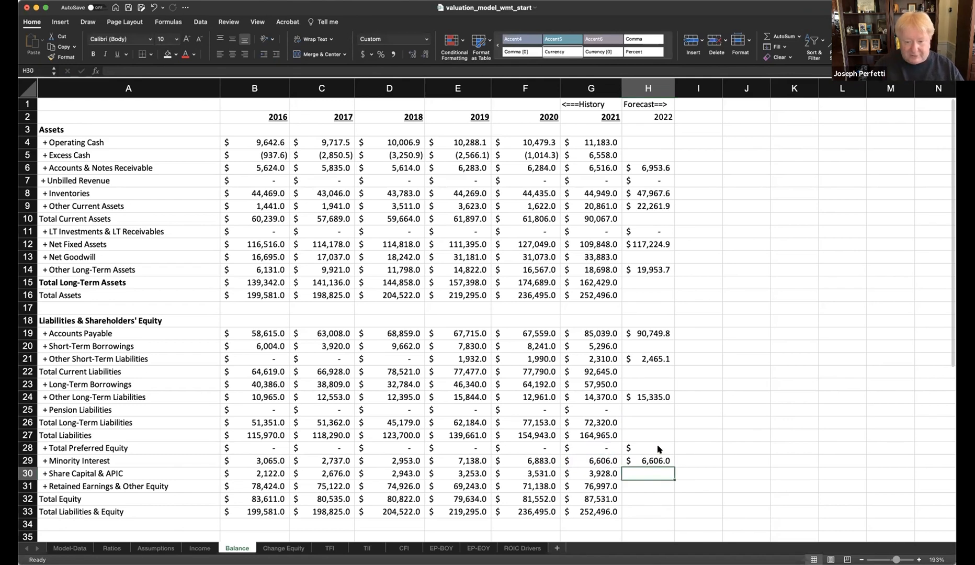
pyautogui.write('=')
pyautogui.press('Left')
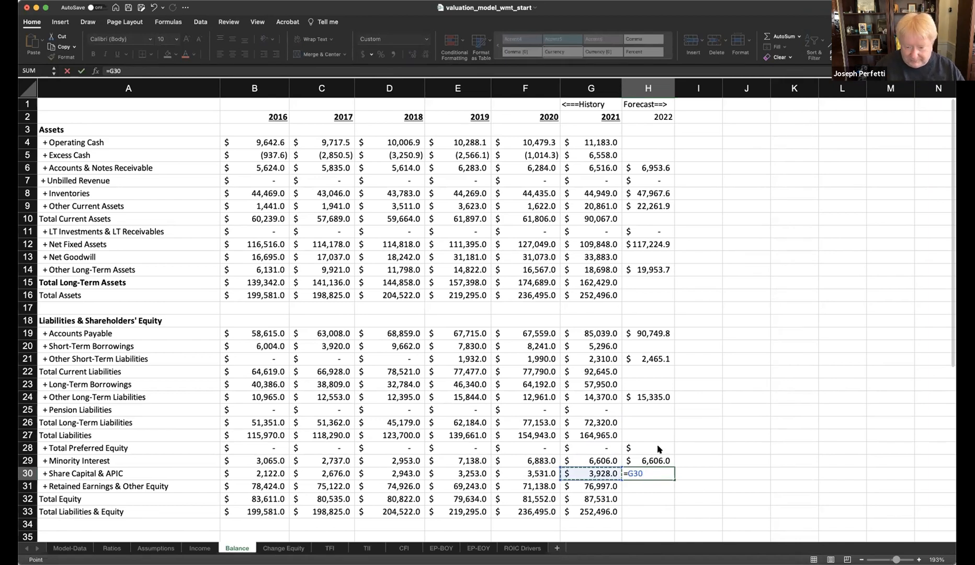
pyautogui.press('Return')
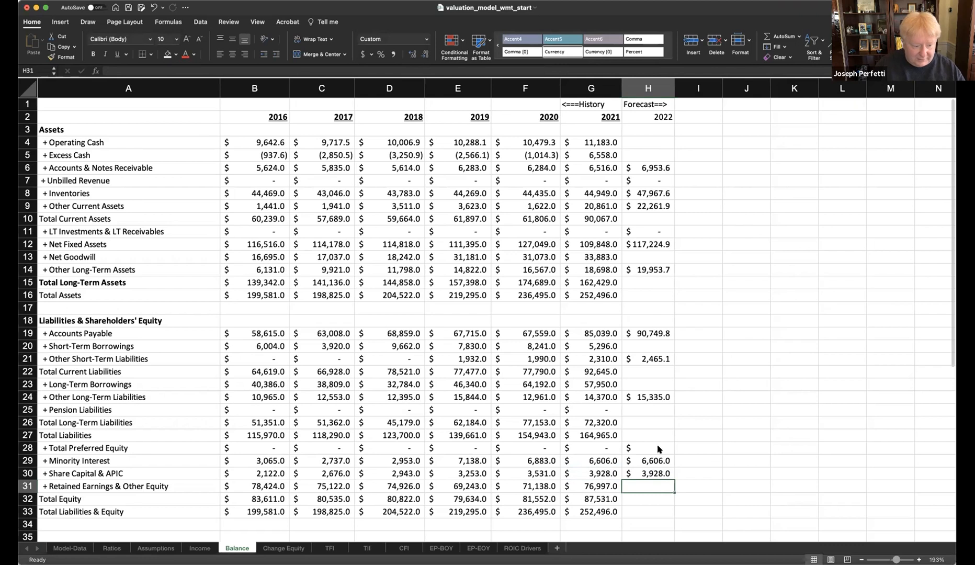
# - Forecast 2022 Retained Earnings & Other Equity in H31 of the Balance sheet with the formula =G31+Income!H27
pyautogui.write('=')
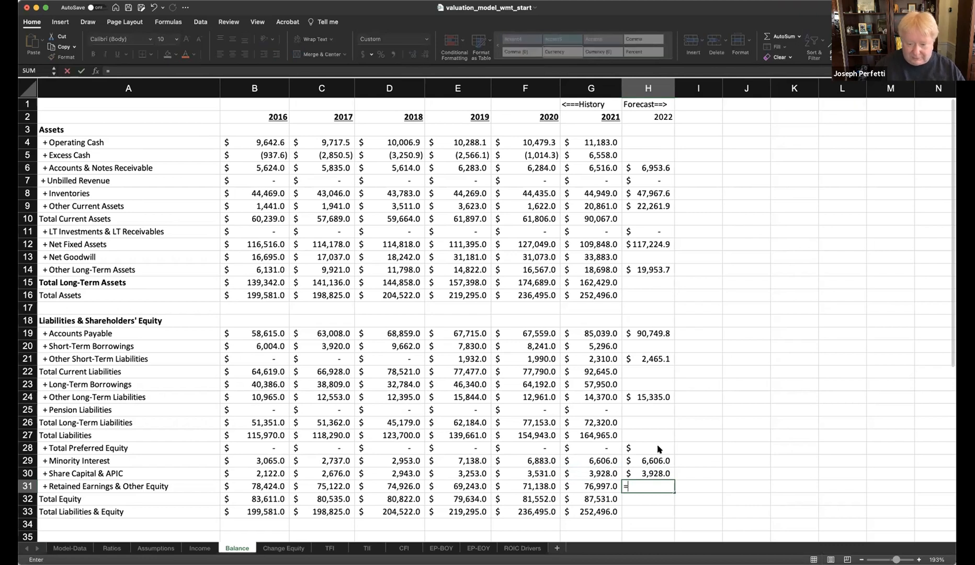
pyautogui.click(601, 486)
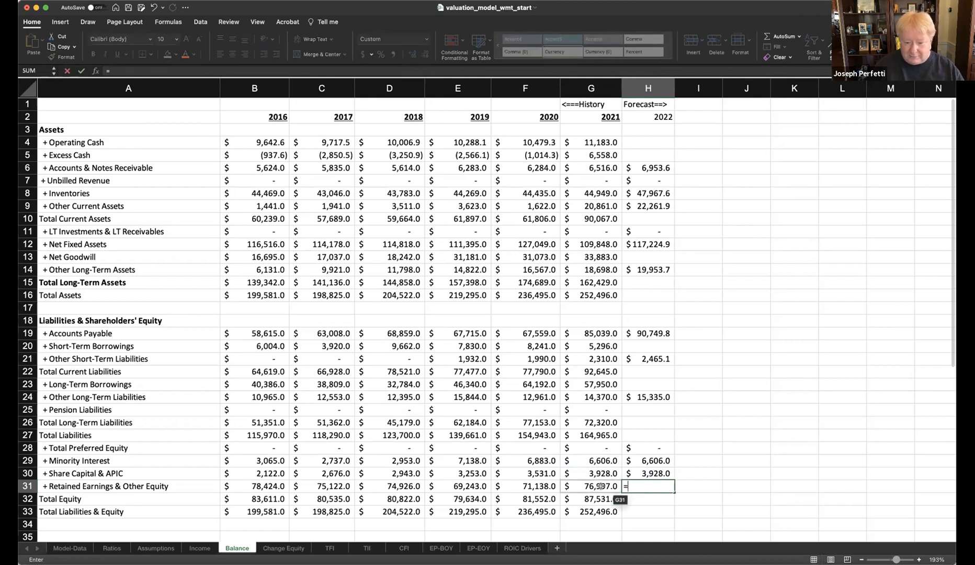
pyautogui.write('+')
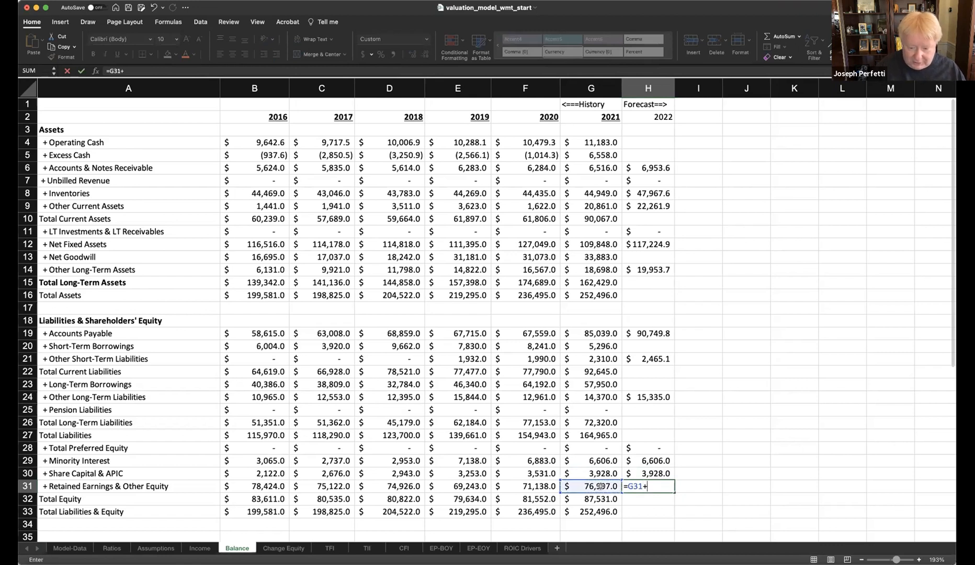
pyautogui.click(200, 548)
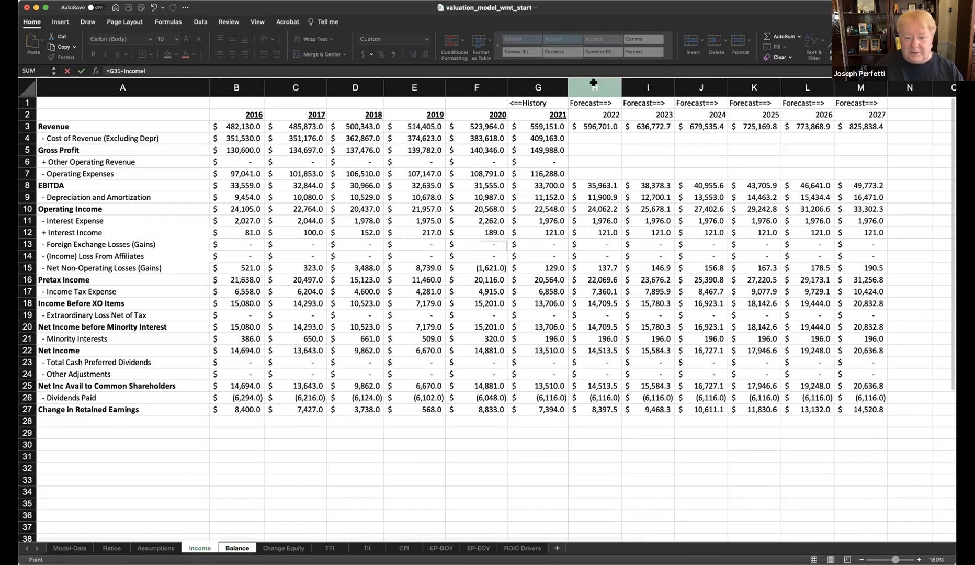
pyautogui.click(606, 406)
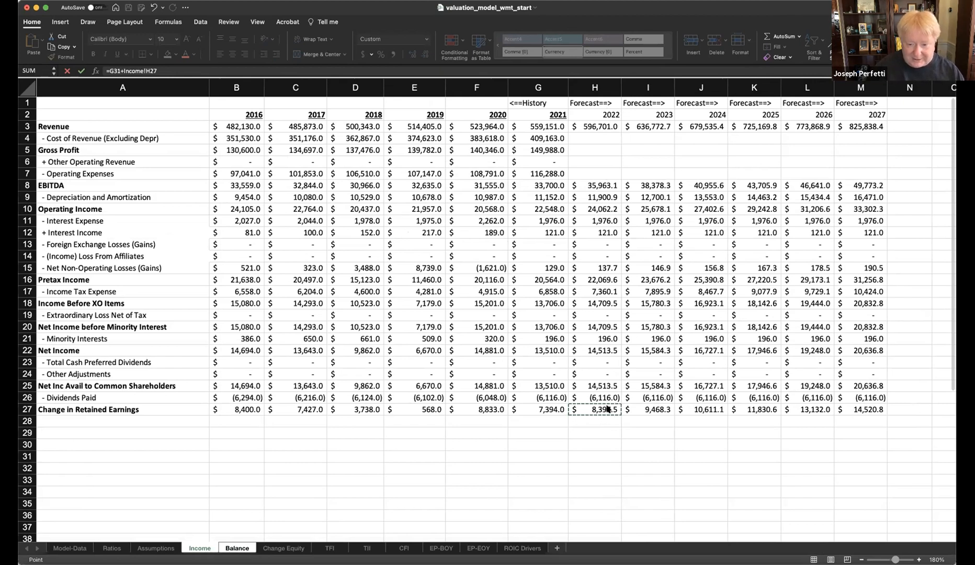
pyautogui.press('Return')
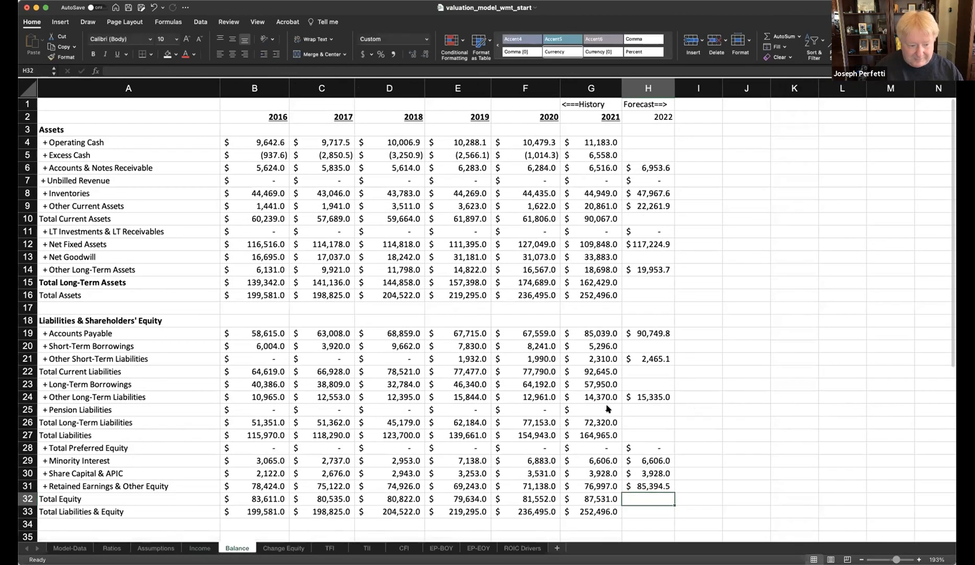
# - Total the 2022 equity in H32 of the Balance sheet by summing H28:H31
pyautogui.write('=sum(')
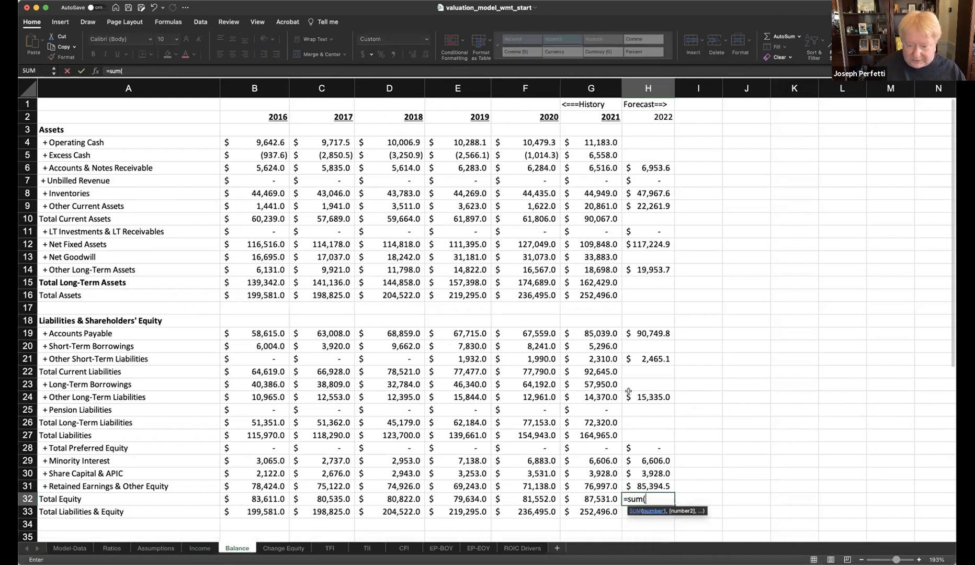
pyautogui.click(654, 450)
pyautogui.moveTo(653, 450); pyautogui.dragTo(653, 486)
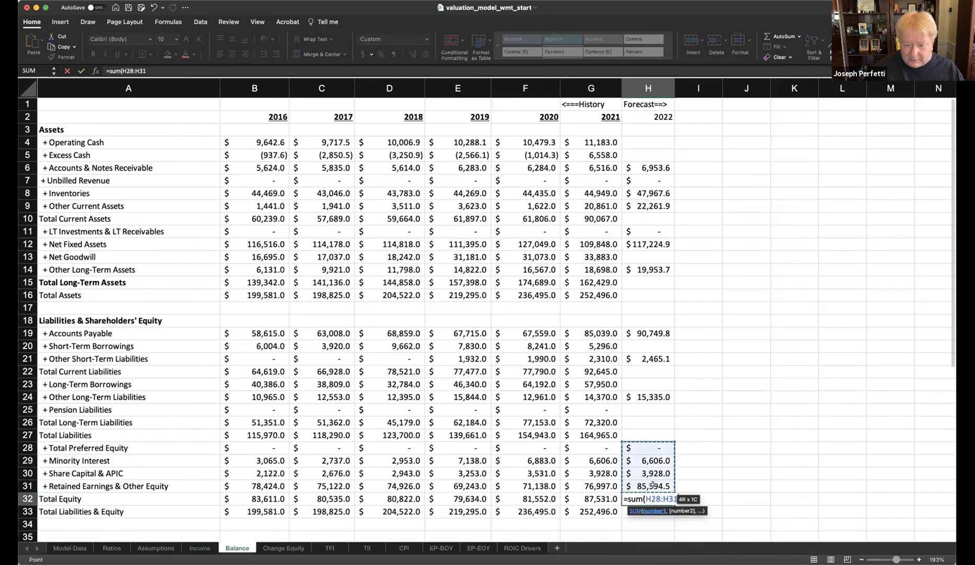
pyautogui.press('Return')
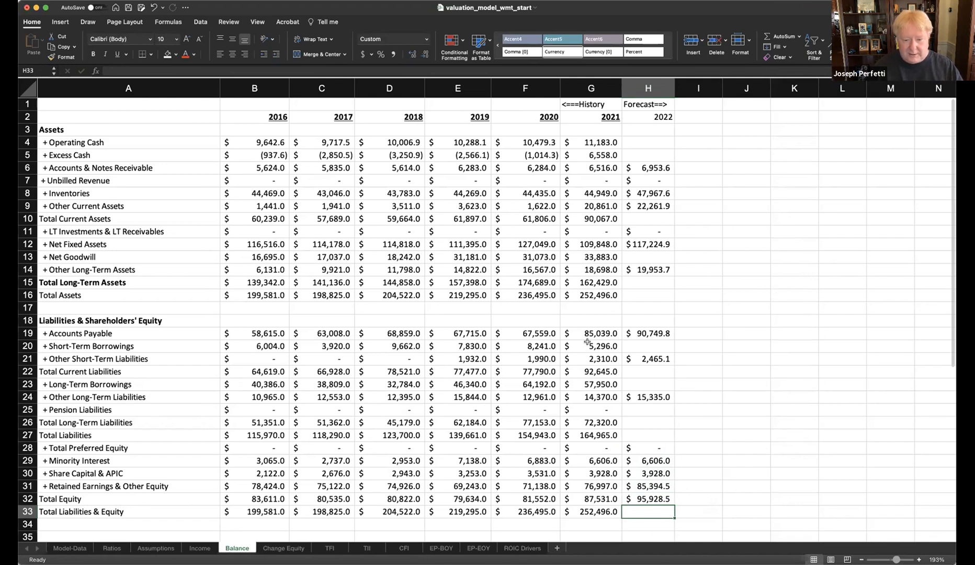
# - Carry Short-Term Borrowings forward to 2022 in H20 of the Balance sheet with the formula =G20
pyautogui.click(647, 347)
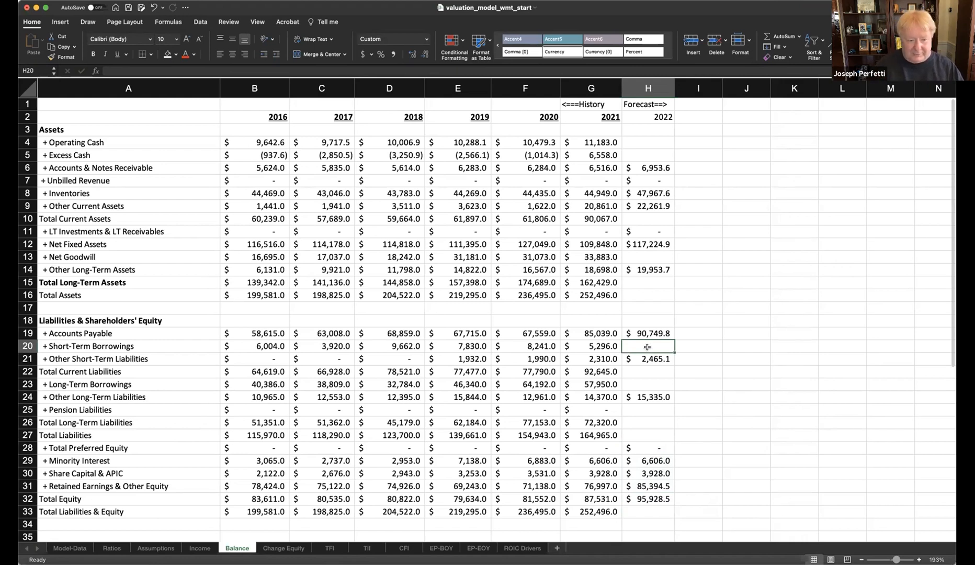
pyautogui.write('=')
pyautogui.press('Left')
pyautogui.press('Return')
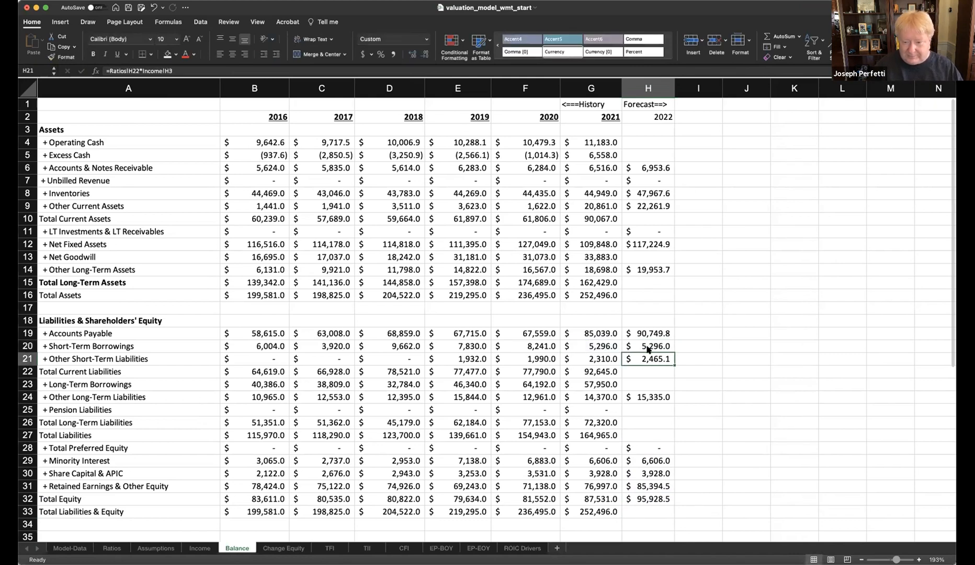
pyautogui.click(647, 347)
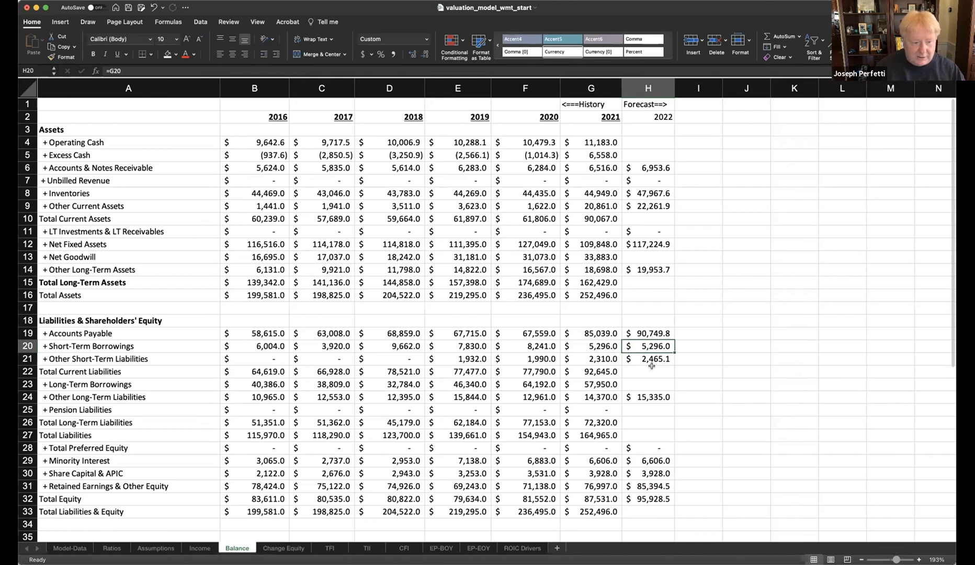
pyautogui.click(651, 367)
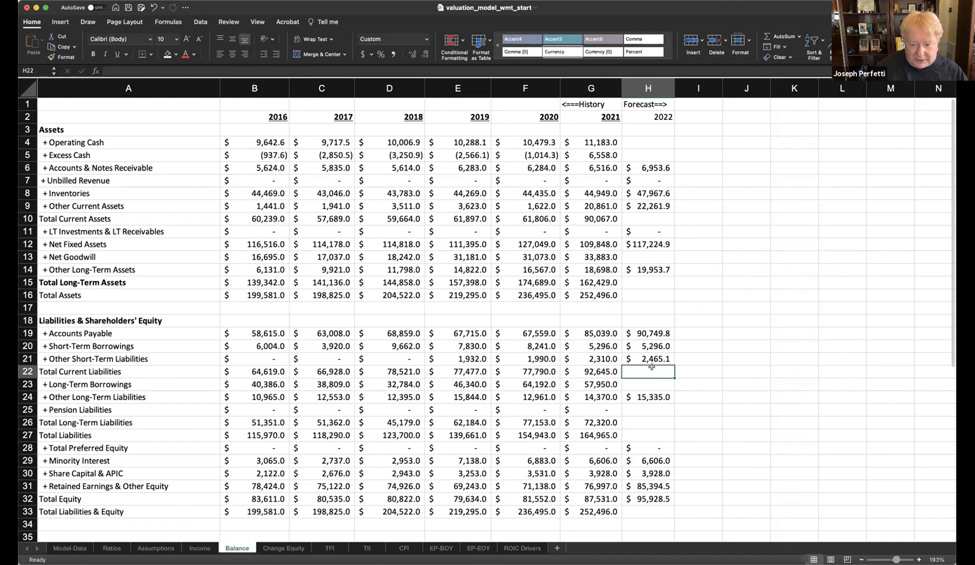
# - Total the 2022 current liabilities in H22 of the Balance sheet by summing H19:H21
pyautogui.write('=sum(')
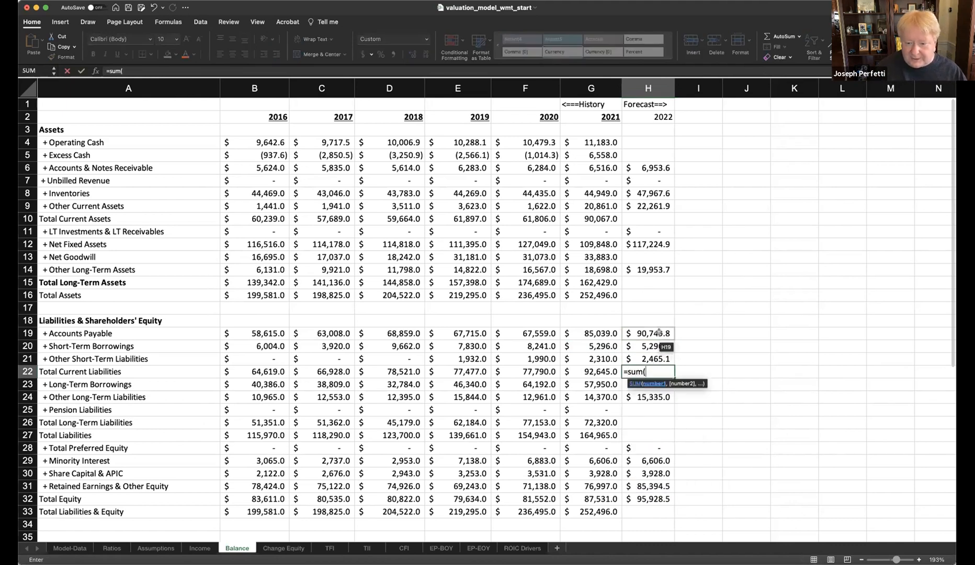
pyautogui.moveTo(660, 334); pyautogui.dragTo(660, 362)
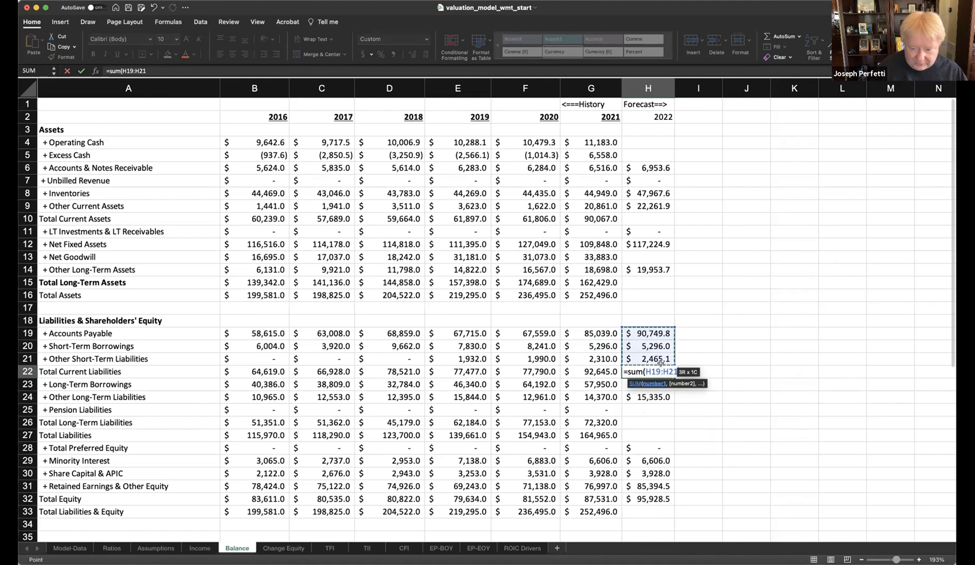
pyautogui.write(')')
pyautogui.press('Return')
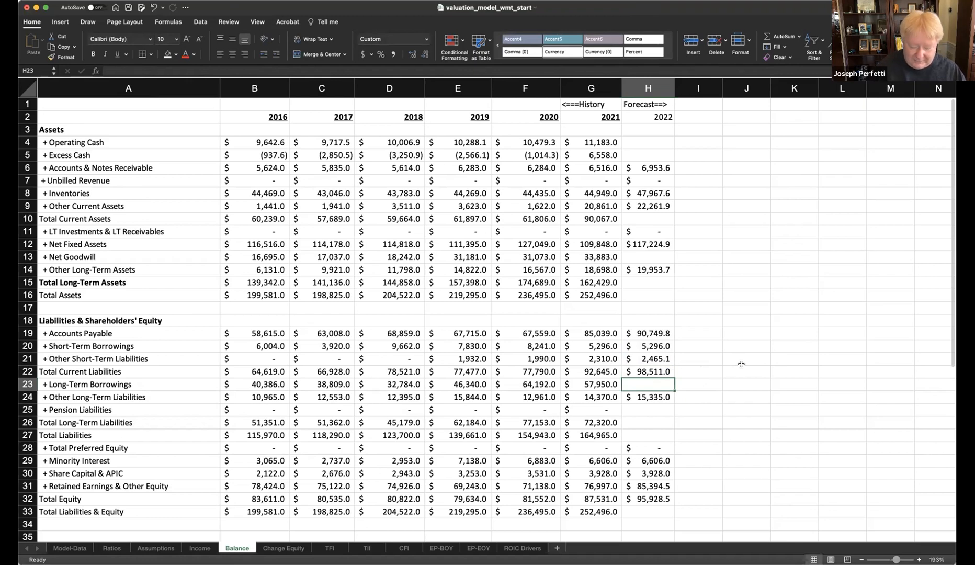
# - Carry Long-Term Borrowings and Pension Liabilities forward to 2022 in H23 and H25 with =G23 and =G25
pyautogui.write('=')
pyautogui.press('Left')
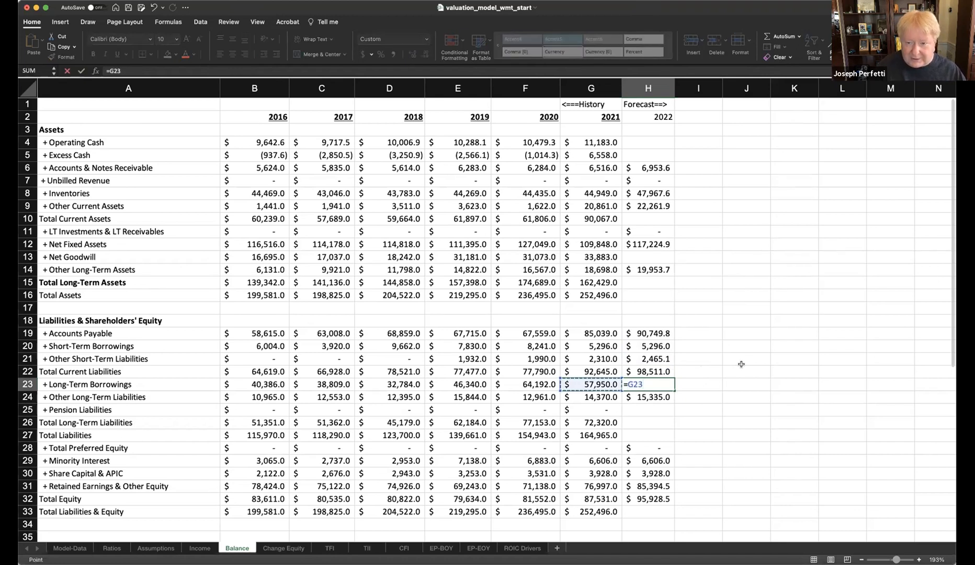
pyautogui.press('Return')
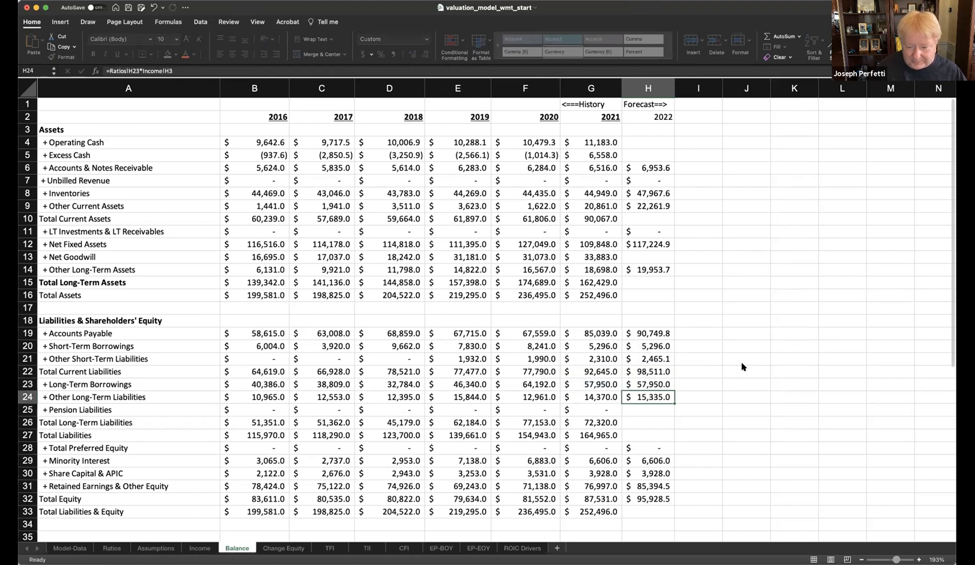
pyautogui.click(662, 410)
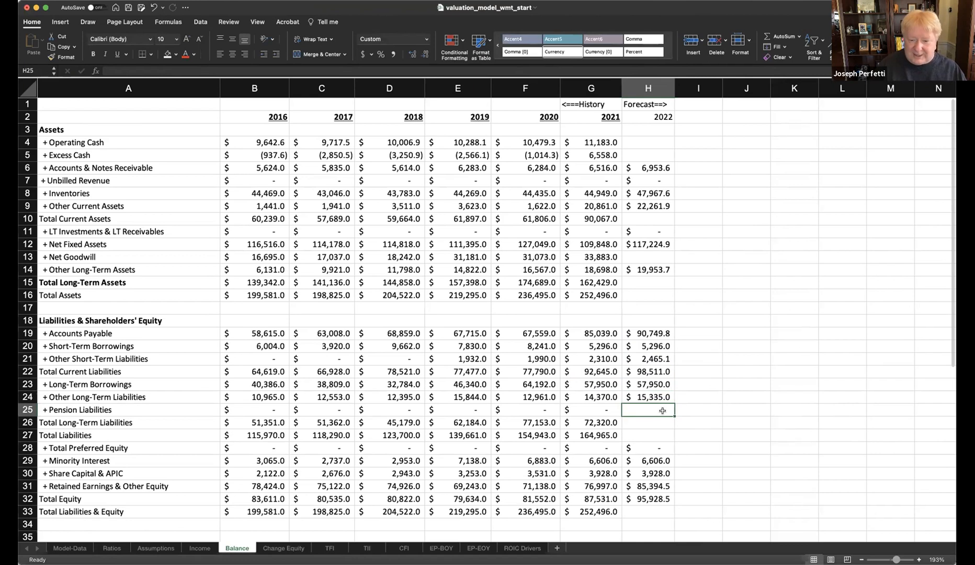
pyautogui.write('=')
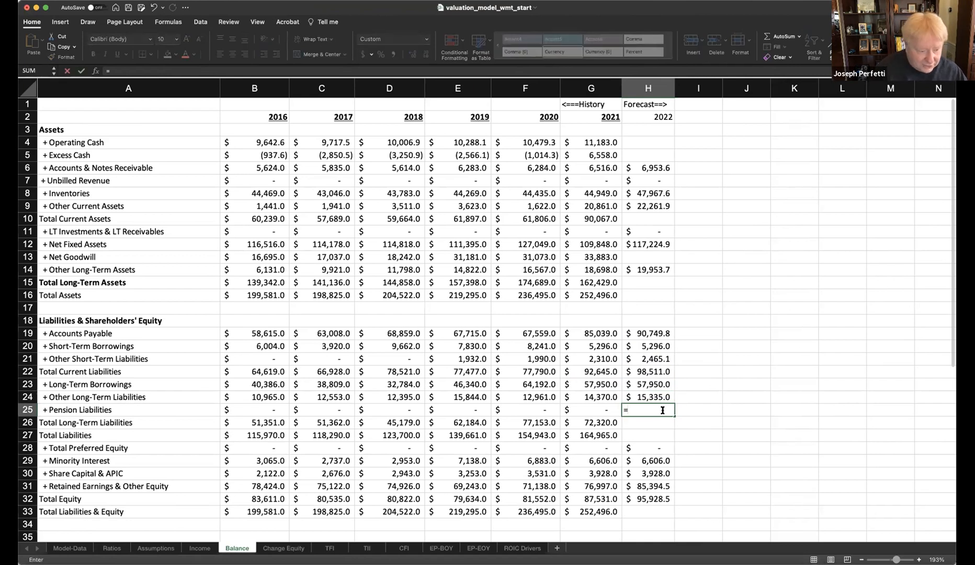
pyautogui.click(608, 411)
pyautogui.press('Return')
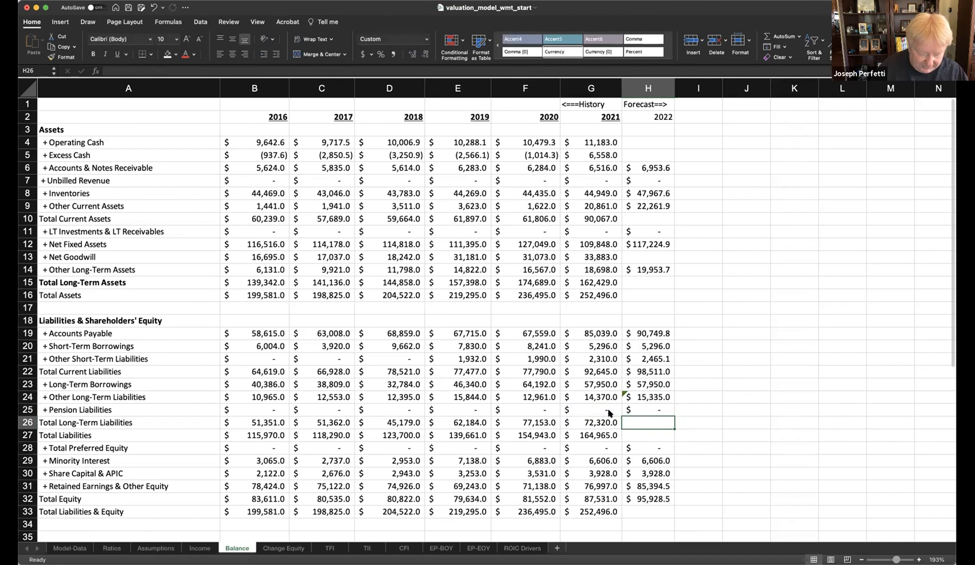
# - Total the 2022 long-term liabilities in H26 of the Balance sheet with the formula =sum(H23:H25)
pyautogui.write('=sum(')
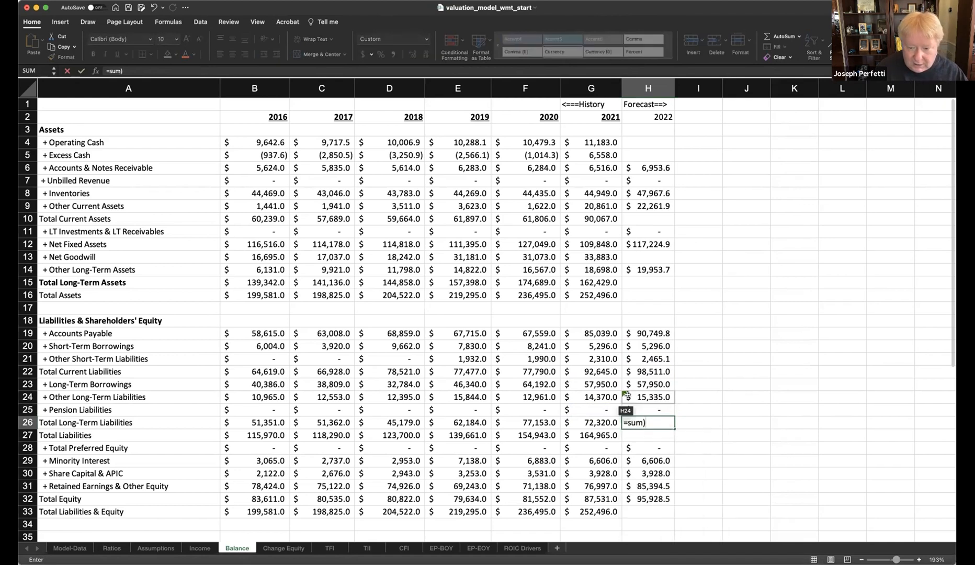
pyautogui.click(657, 380)
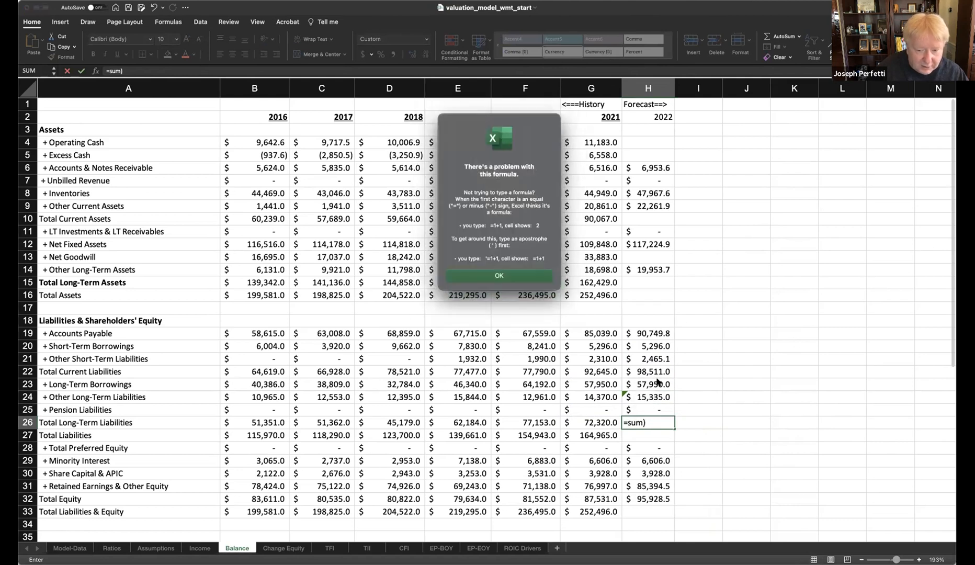
pyautogui.click(536, 276)
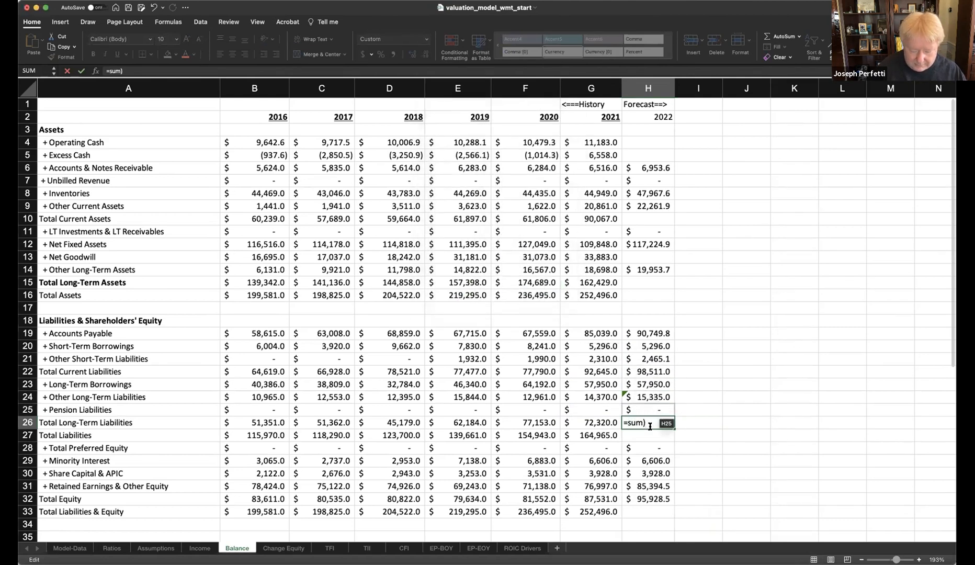
pyautogui.press('BackSpace')
pyautogui.write('(')
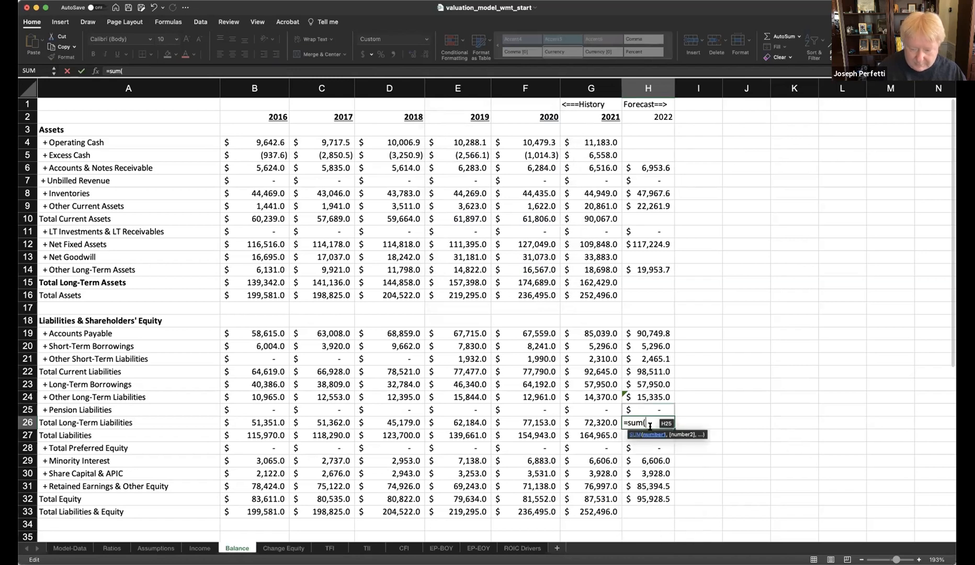
pyautogui.click(648, 385)
pyautogui.moveTo(648, 386); pyautogui.dragTo(652, 409)
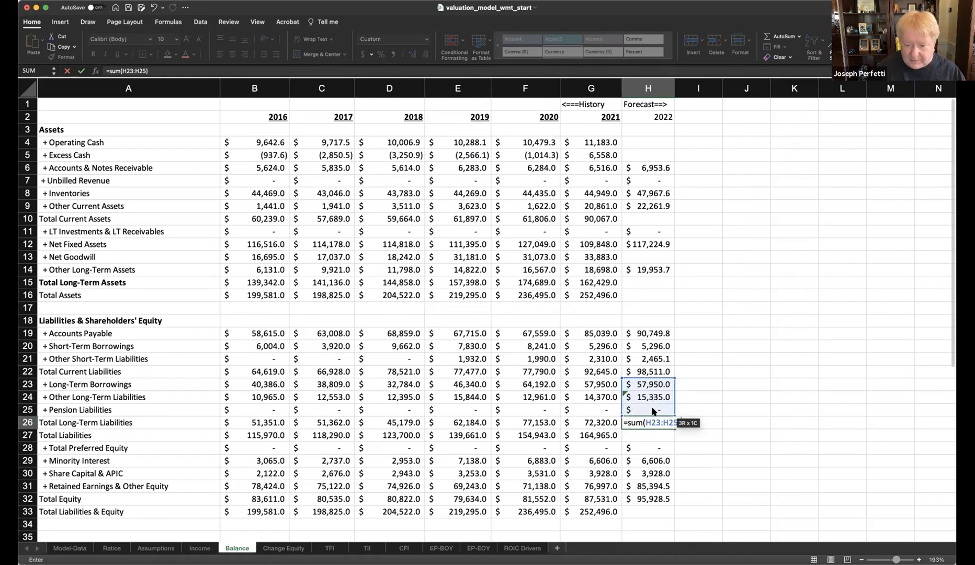
pyautogui.press('Return')
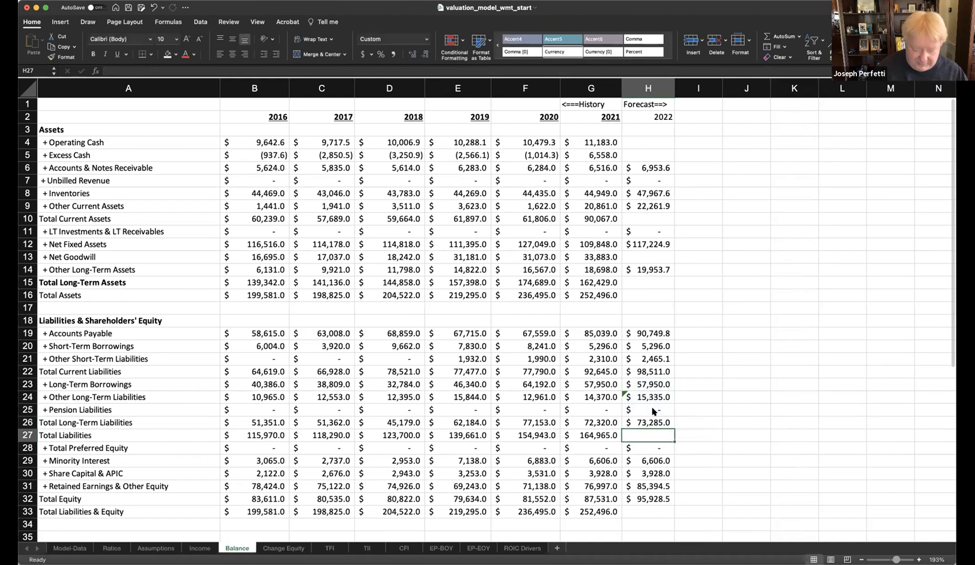
# - Calculate 2022 Total Liabilities in H27 of the Balance sheet with the formula =H22+H26
pyautogui.write('=')
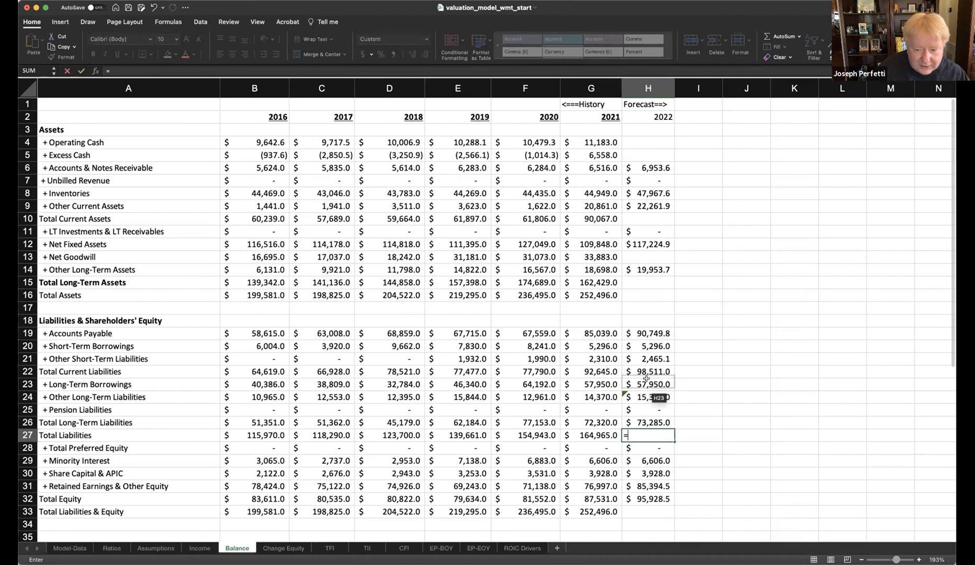
pyautogui.click(653, 371)
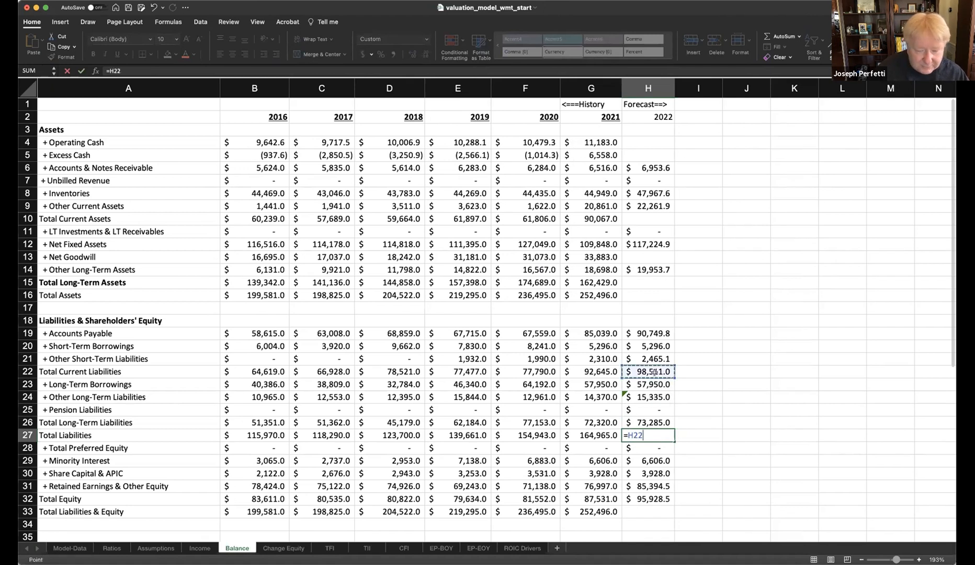
pyautogui.write('+')
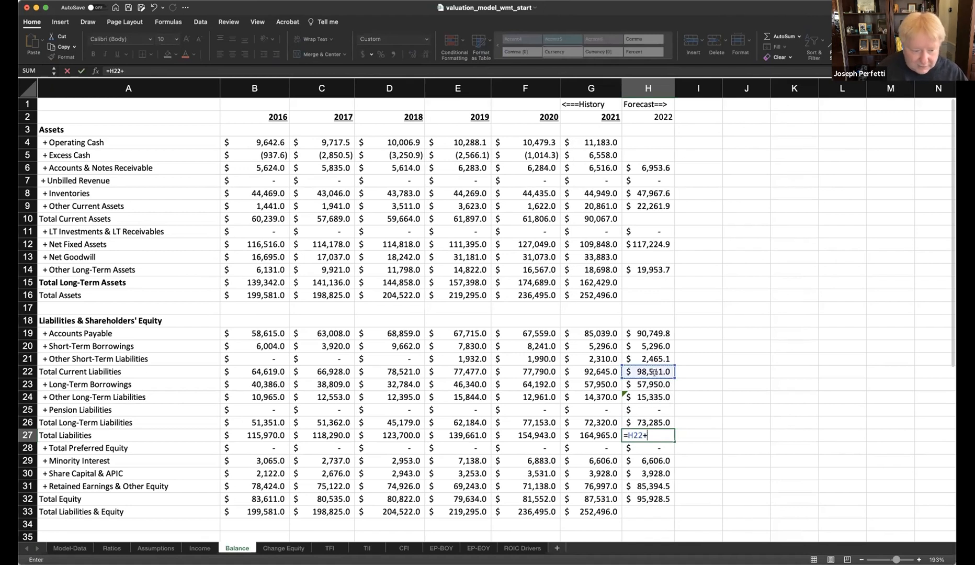
pyautogui.click(653, 419)
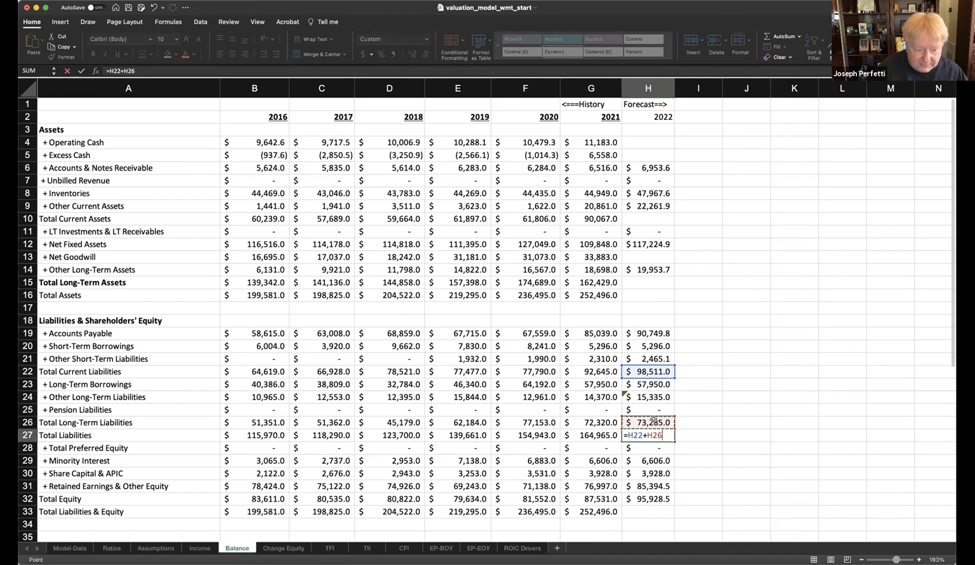
pyautogui.press('Return')
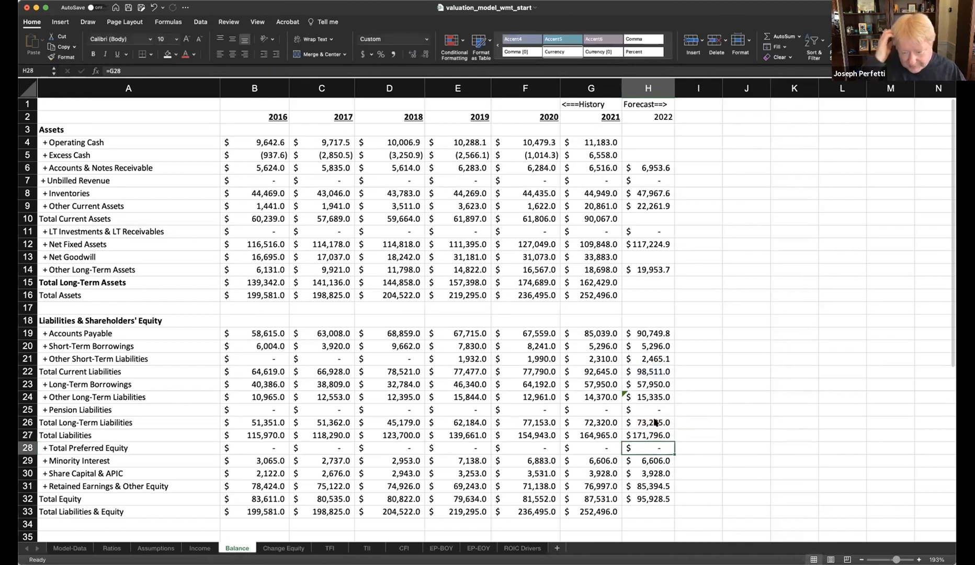
# - Calculate 2022 Total Liabilities & Equity in H33 of the Balance sheet with the formula =H27+H32
pyautogui.click(648, 509)
pyautogui.write('=')
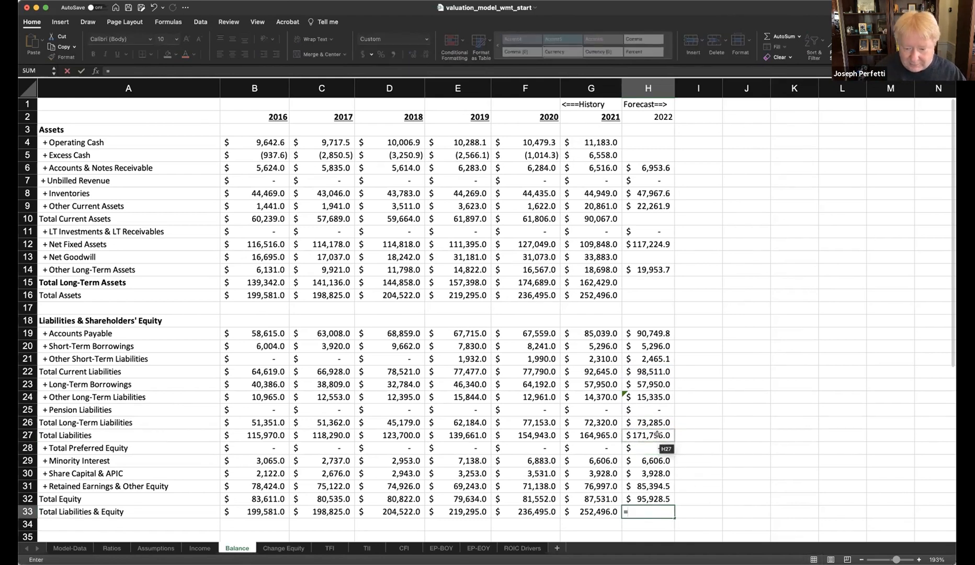
pyautogui.click(657, 434)
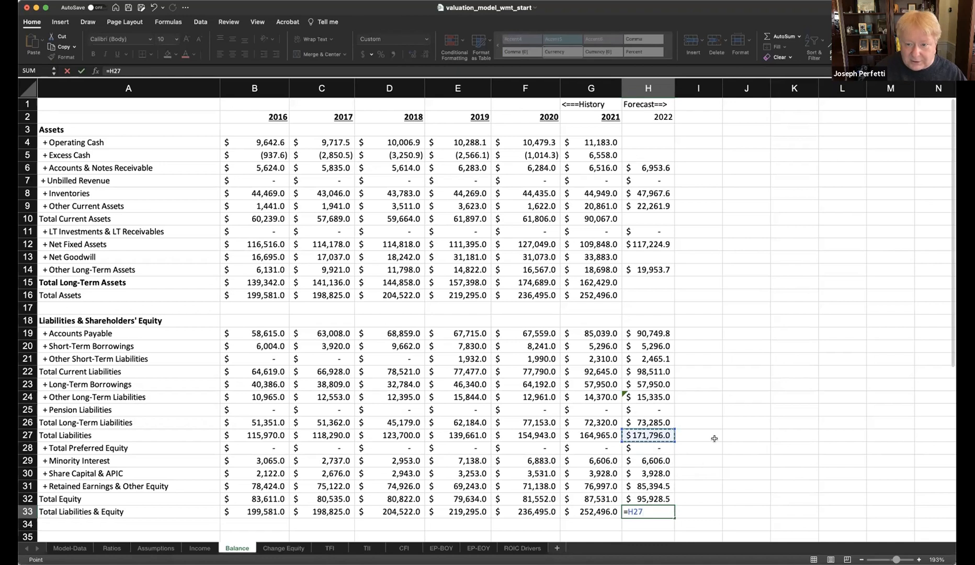
pyautogui.write('+')
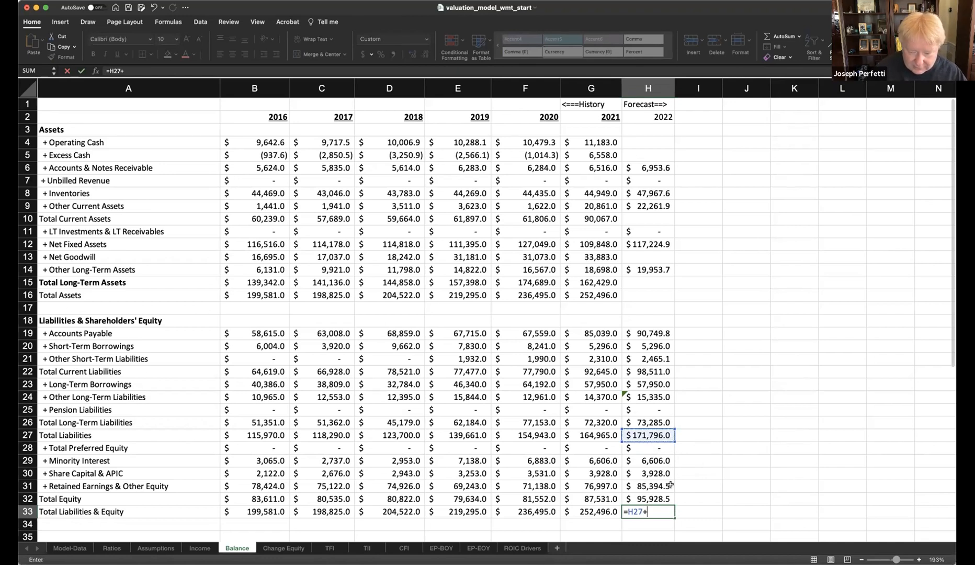
pyautogui.click(650, 498)
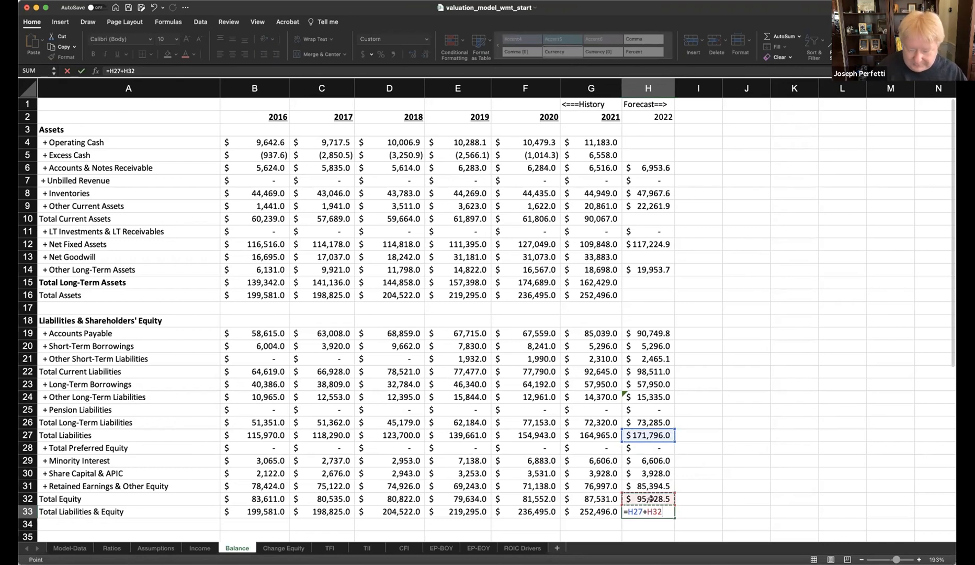
pyautogui.press('Return')
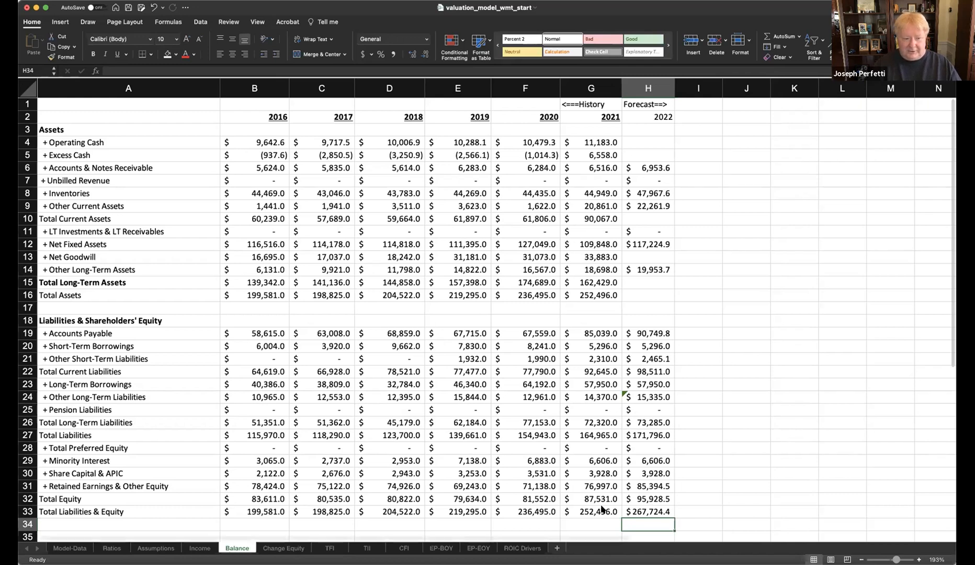
# - Set 2022 Total Assets in H16 equal to Total Liabilities & Equity with the formula =H33
pyautogui.click(649, 296)
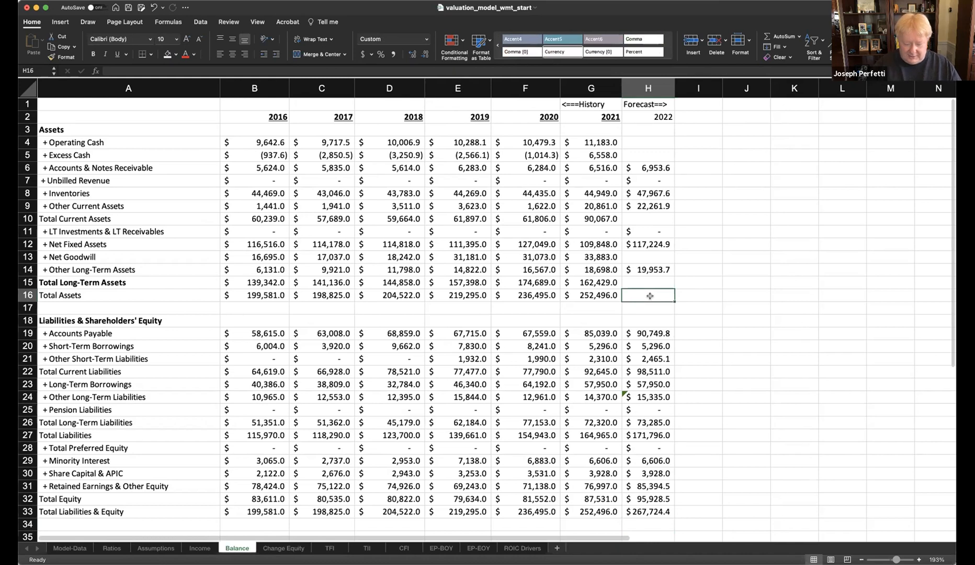
pyautogui.write('=')
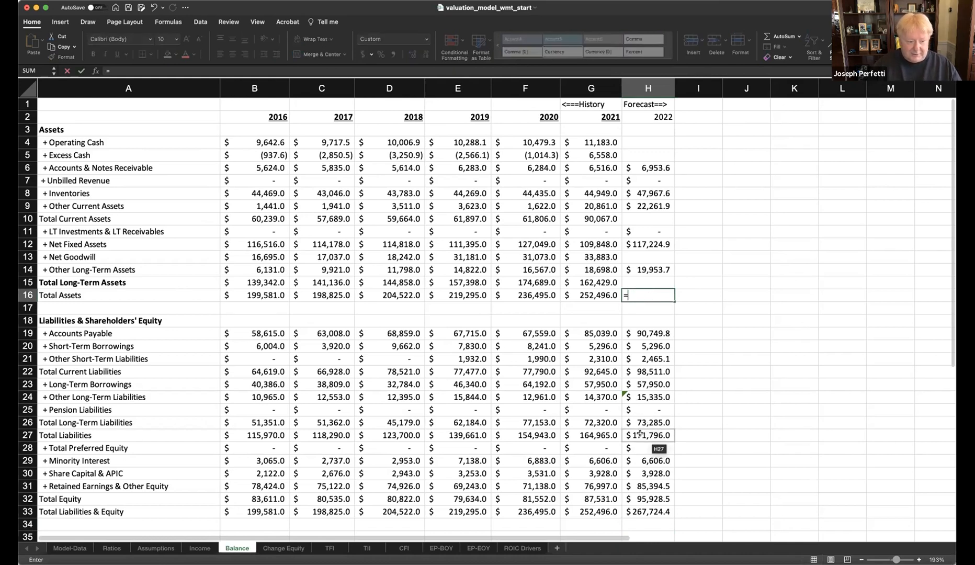
pyautogui.click(653, 509)
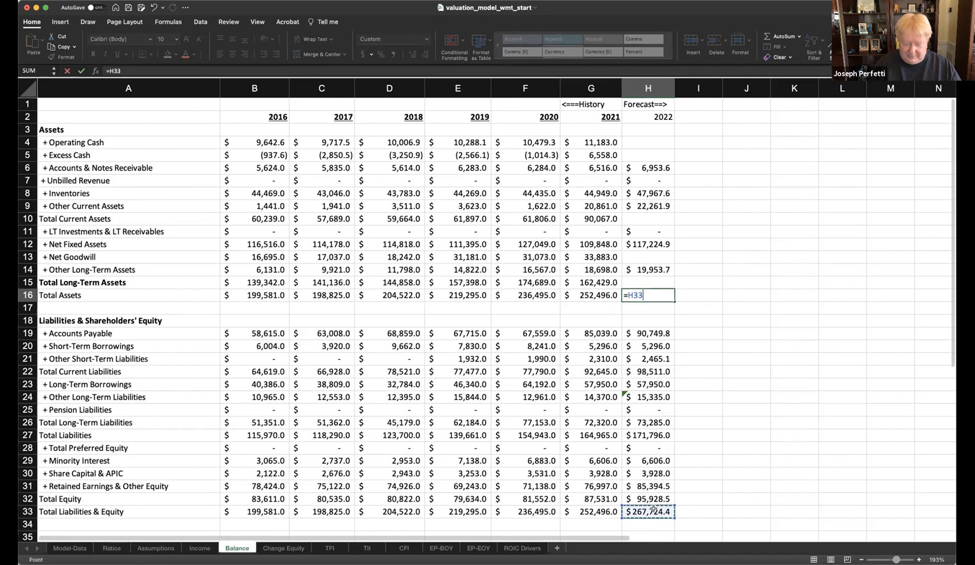
pyautogui.press('Return')
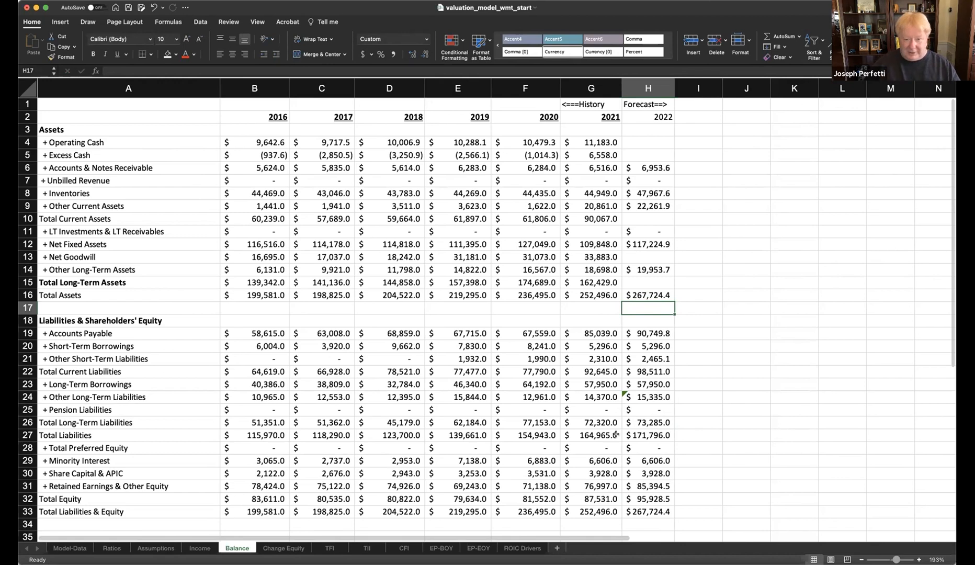
pyautogui.click(653, 139)
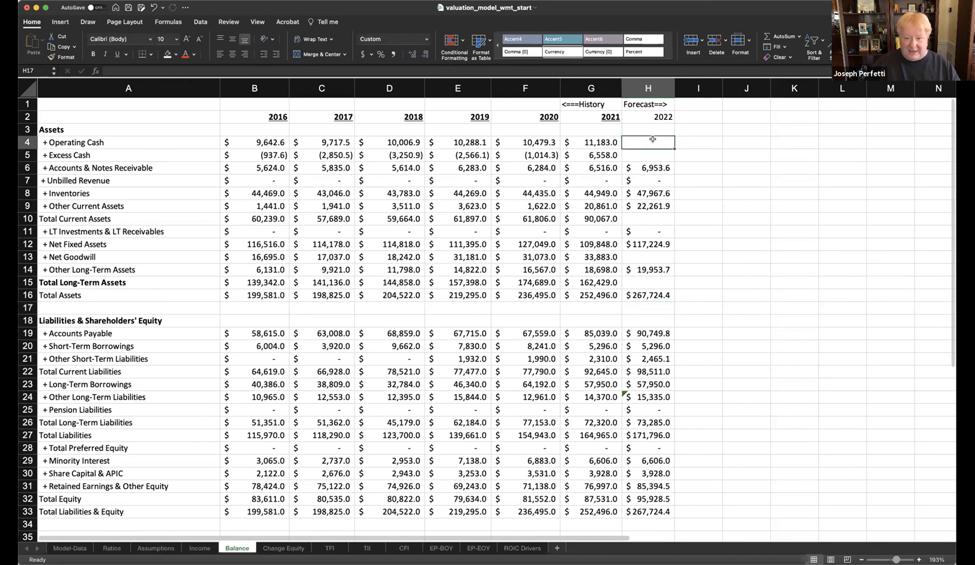
pyautogui.click(653, 288)
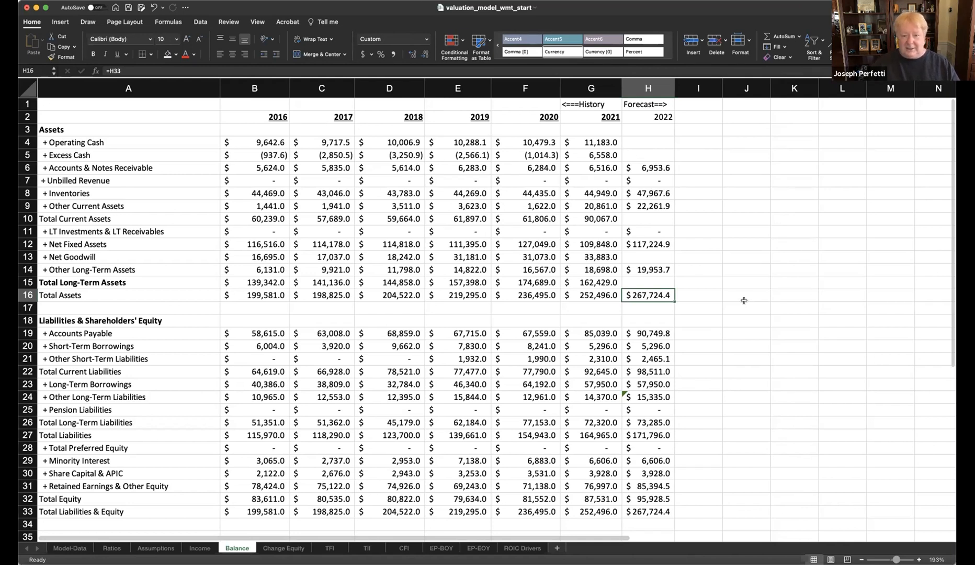
pyautogui.click(645, 159)
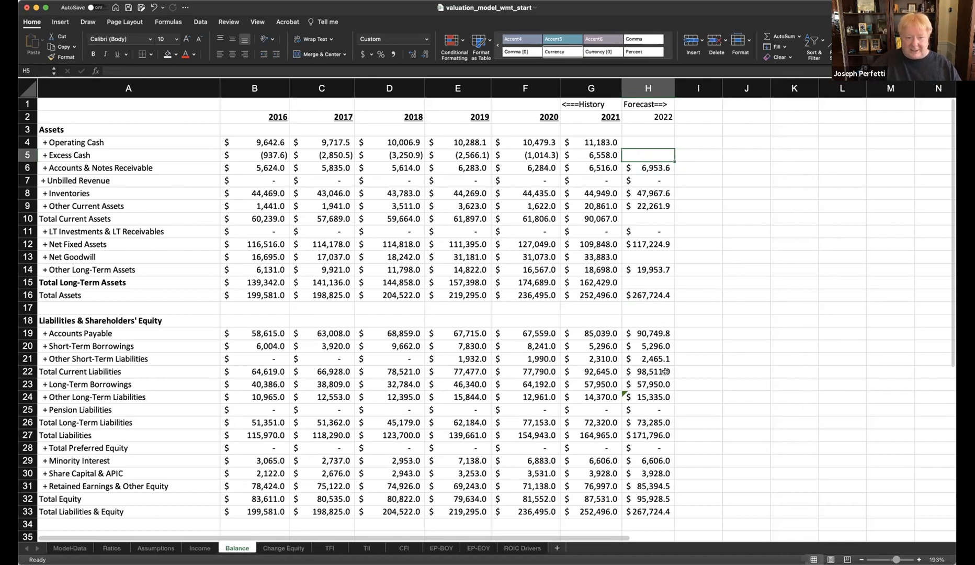
# - Check the Operating Cash % of Revenue input on the Assumptions sheet for the 2022 Operating Cash forecast, and return to the Balance sheet
pyautogui.click(645, 139)
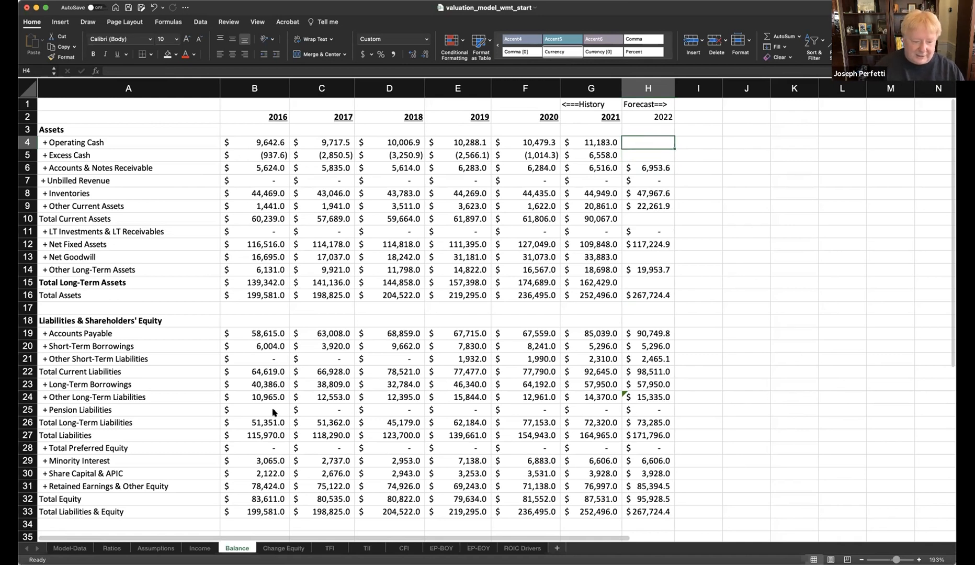
pyautogui.click(162, 546)
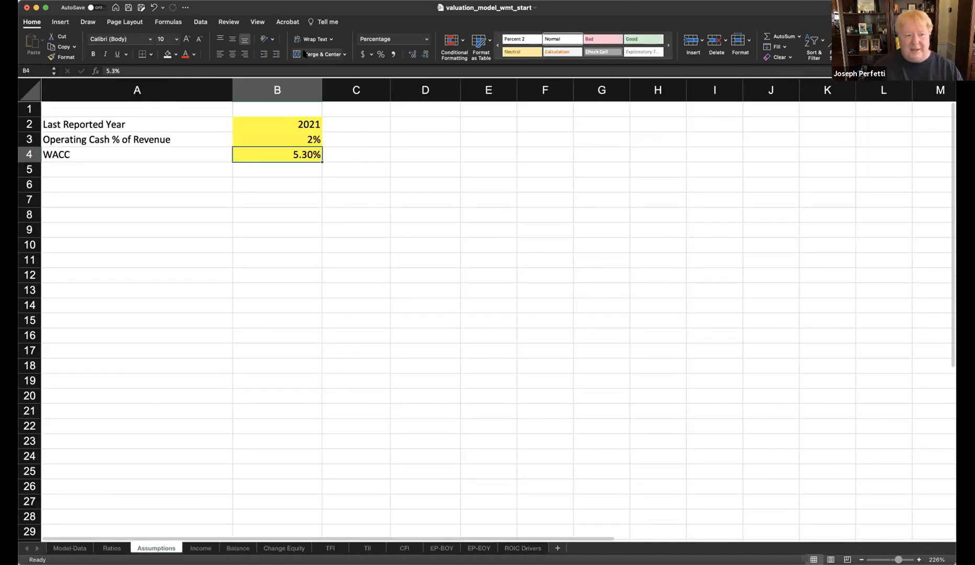
pyautogui.click(248, 134)
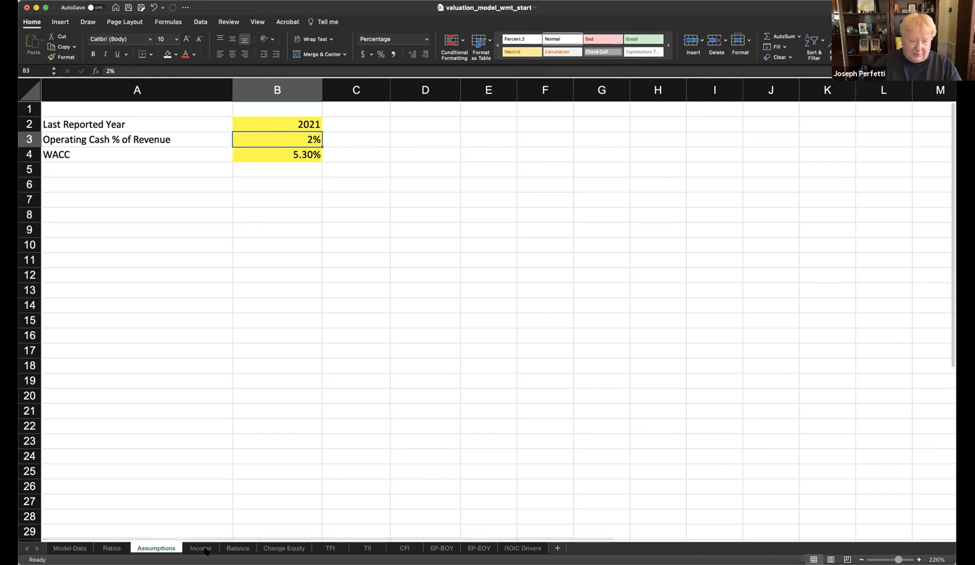
pyautogui.click(238, 548)
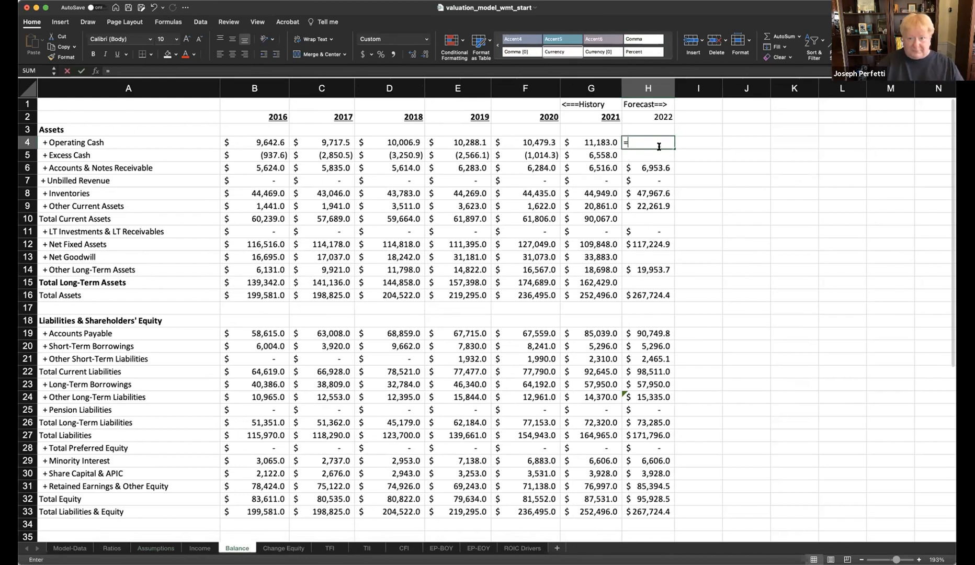
# - Calculate 2022 Operating Cash in H4 of the Balance sheet with the formula =Assumptions!B3*Income!H3
pyautogui.write('=')
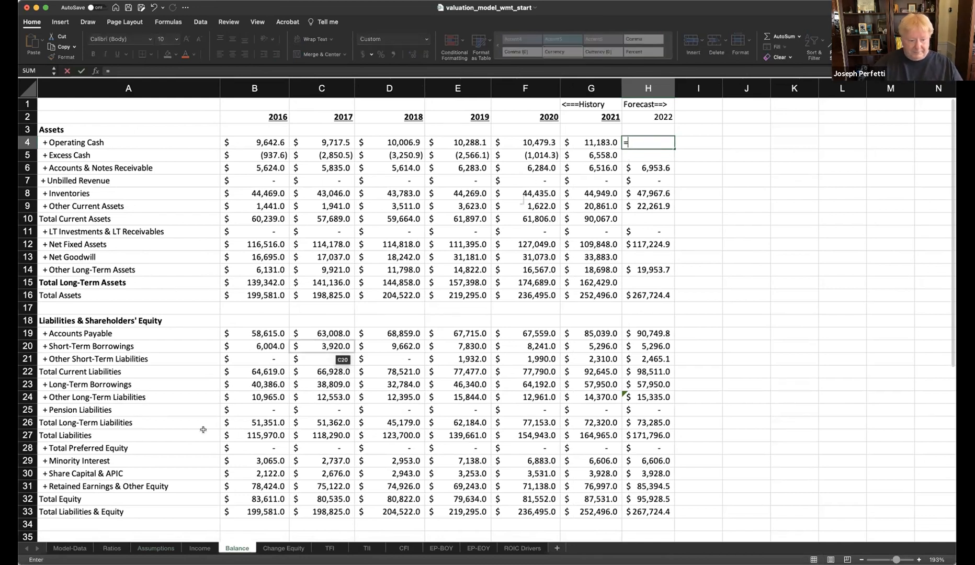
pyautogui.click(156, 548)
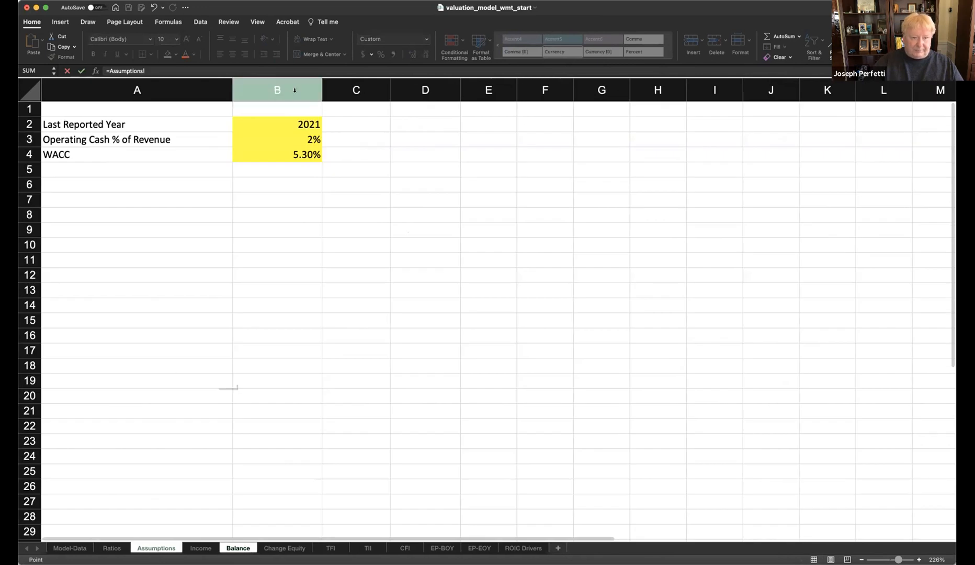
pyautogui.click(296, 139)
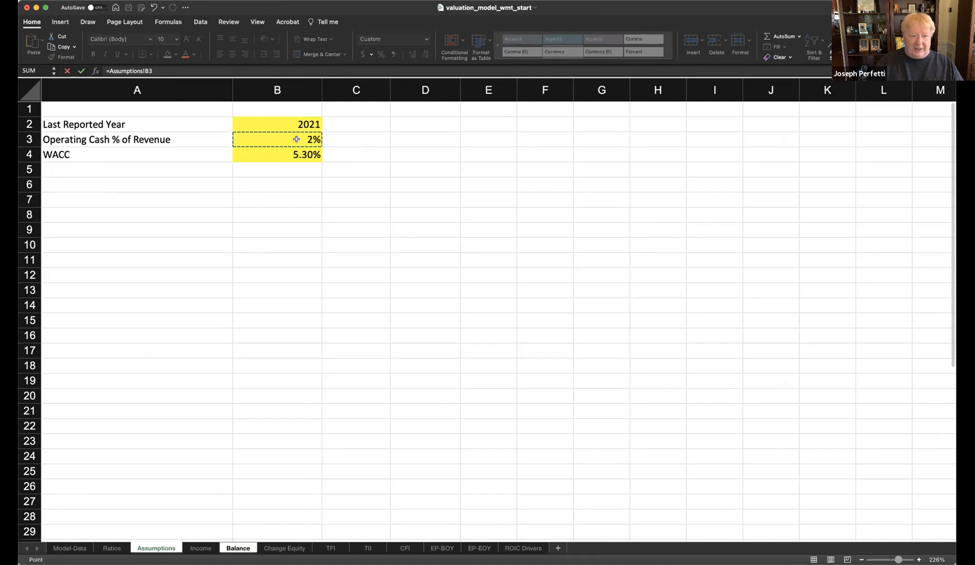
pyautogui.write('*')
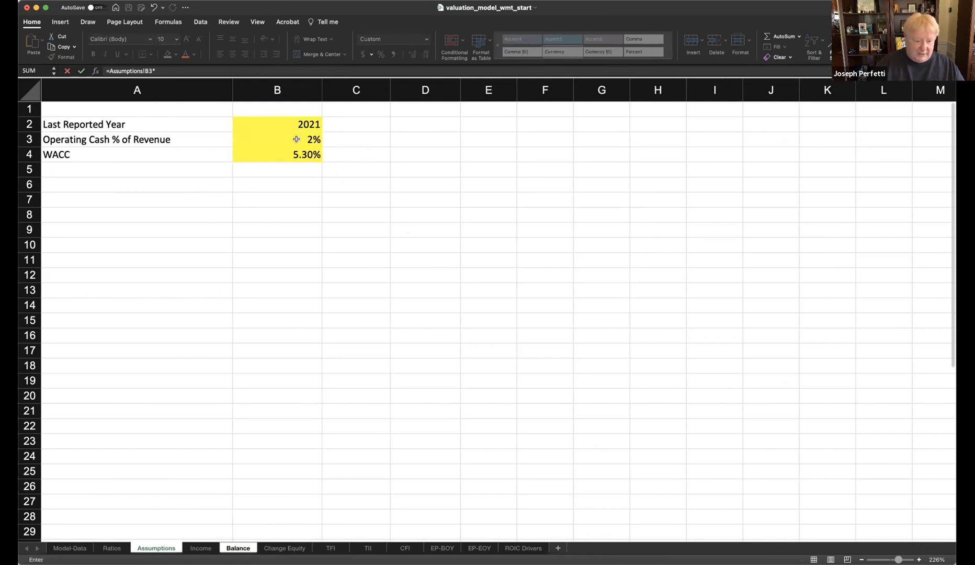
pyautogui.click(206, 548)
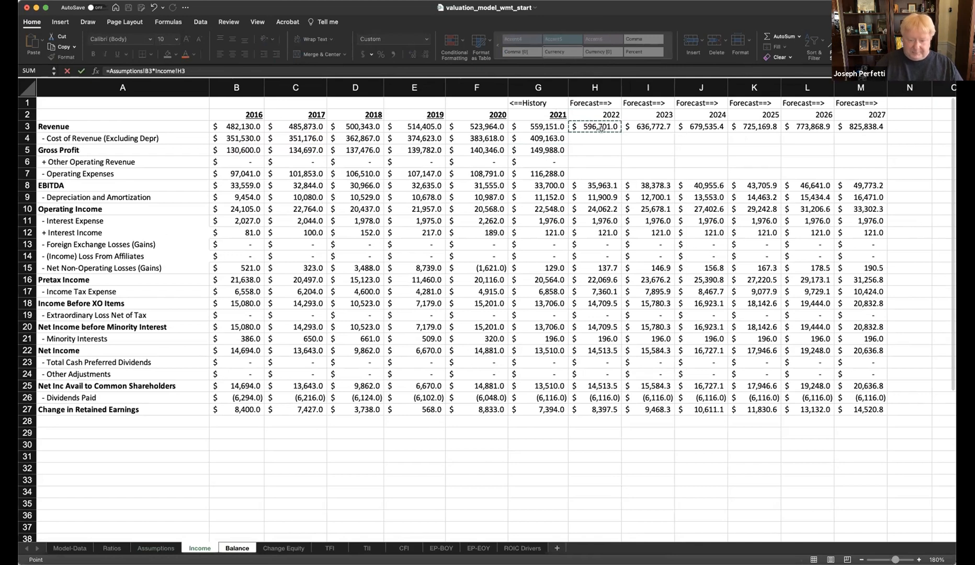
pyautogui.press('Return')
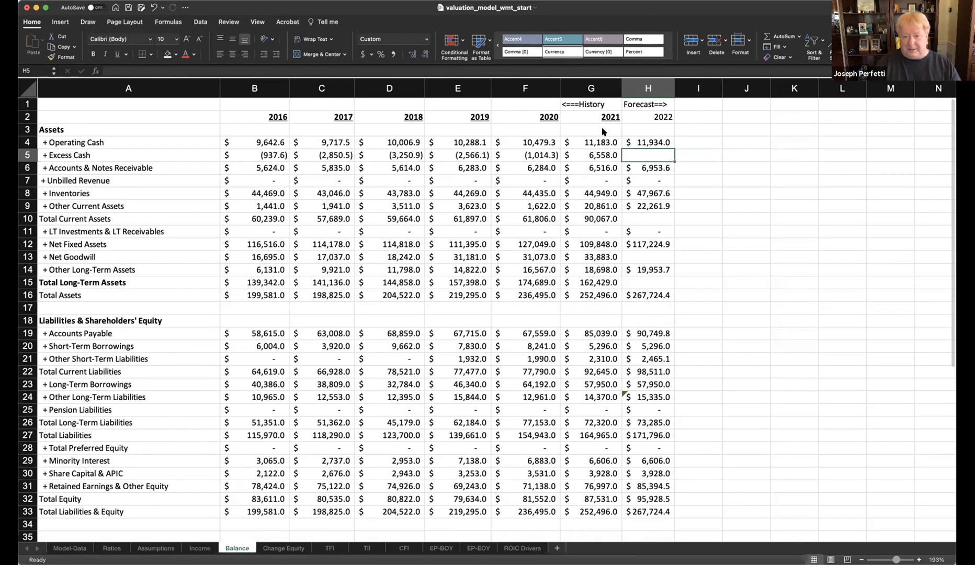
# - Make the Assumptions reference in the H4 Operating Cash formula absolute, giving =Assumptions!$B$3*Income!H3
pyautogui.doubleClick(640, 141)
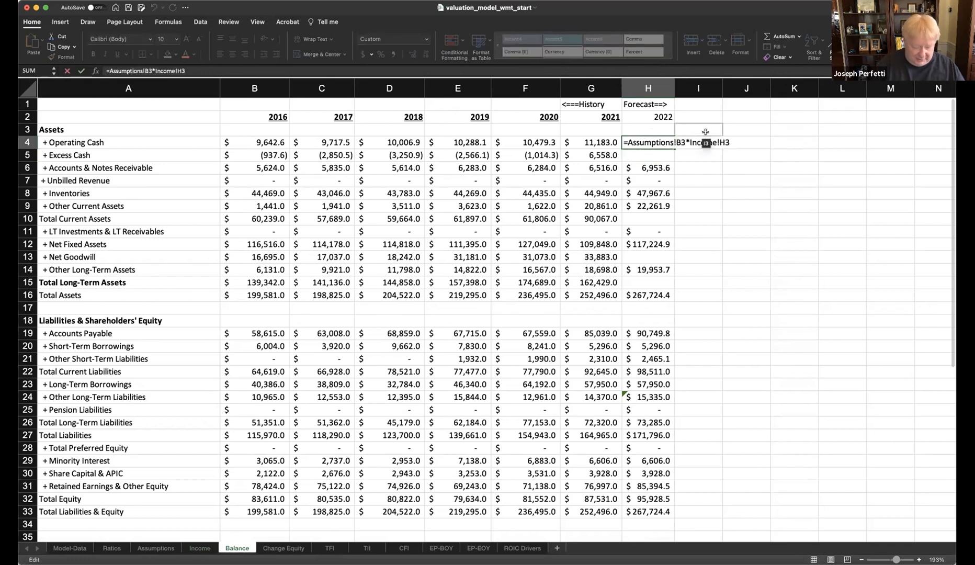
pyautogui.write('$B')
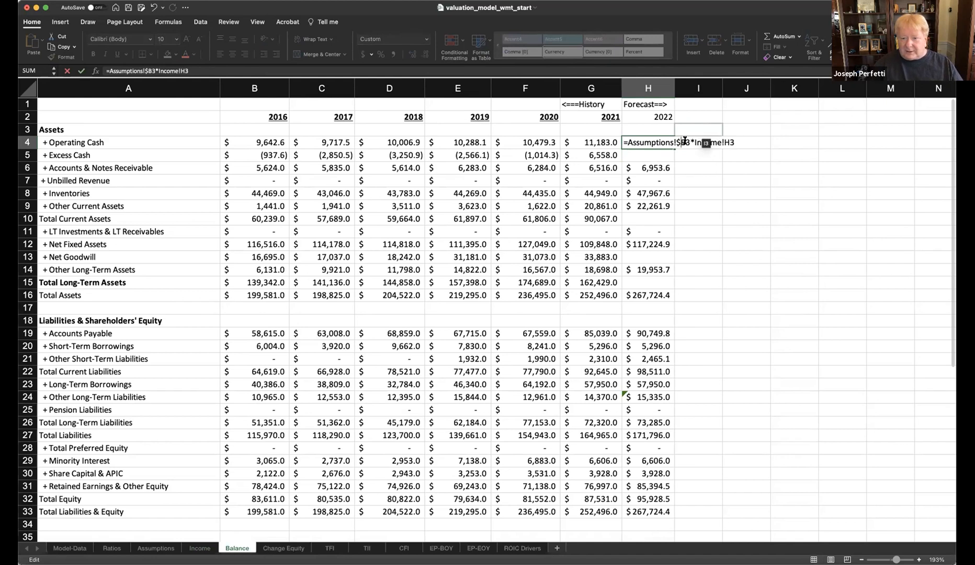
pyautogui.write('$')
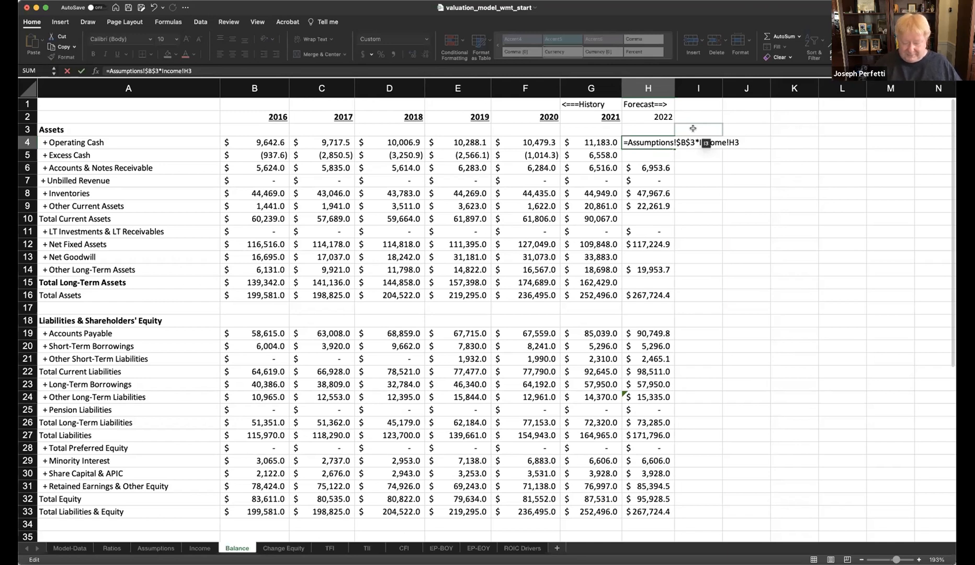
pyautogui.press('Return')
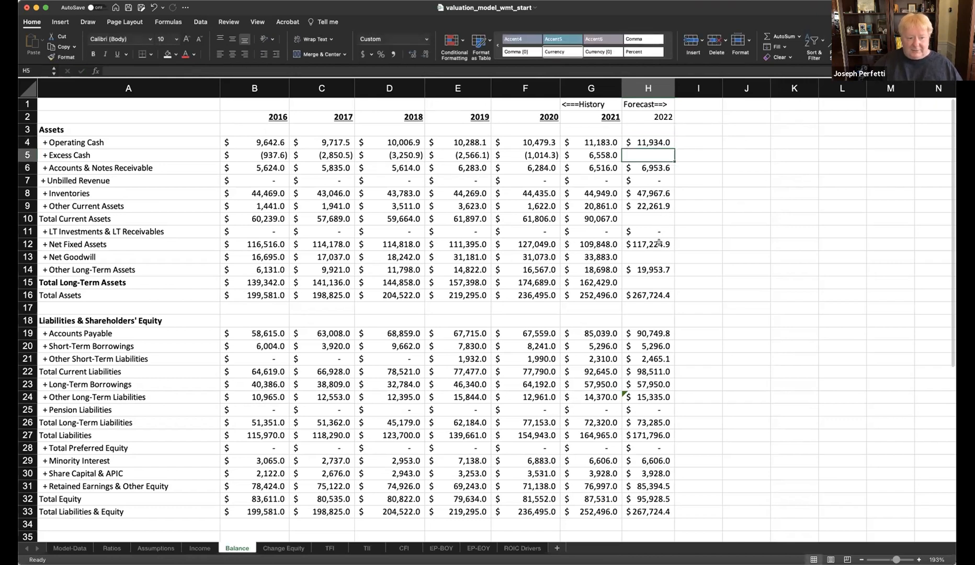
# - Set 2022 Net Goodwill in H13 equal to the 2021 value with the formula =G13
pyautogui.click(660, 259)
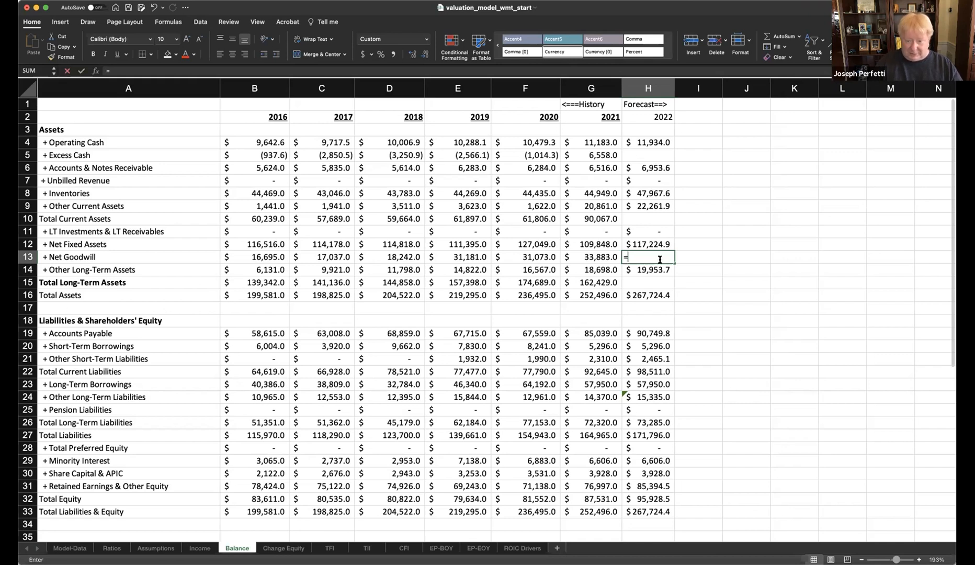
pyautogui.write('=')
pyautogui.press('Left')
pyautogui.press('Return')
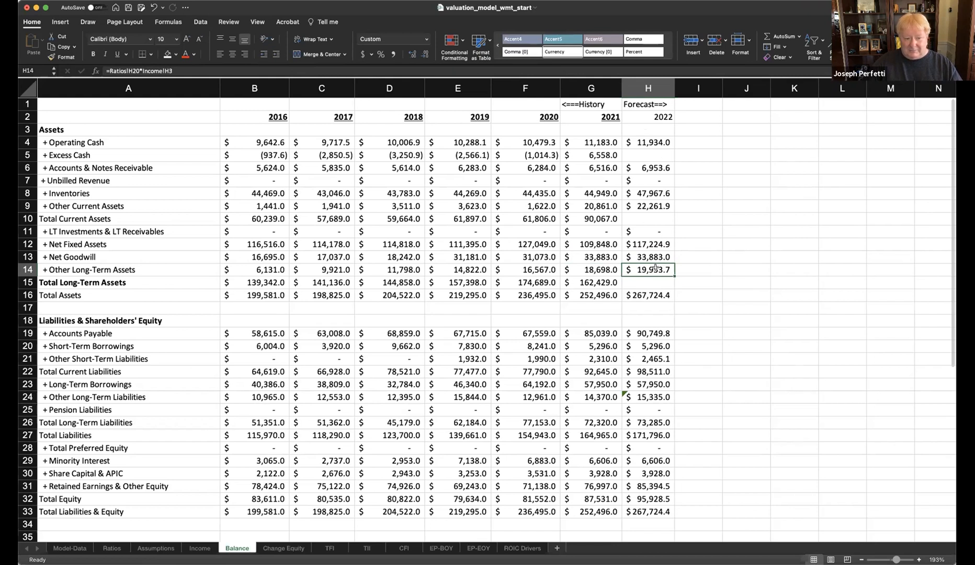
# - Calculate 2022 Excess Cash in H5 as the balancing item with the formula =H16-H4-H6-H7-H8-H9-H11-H12-H13-H14
pyautogui.click(653, 155)
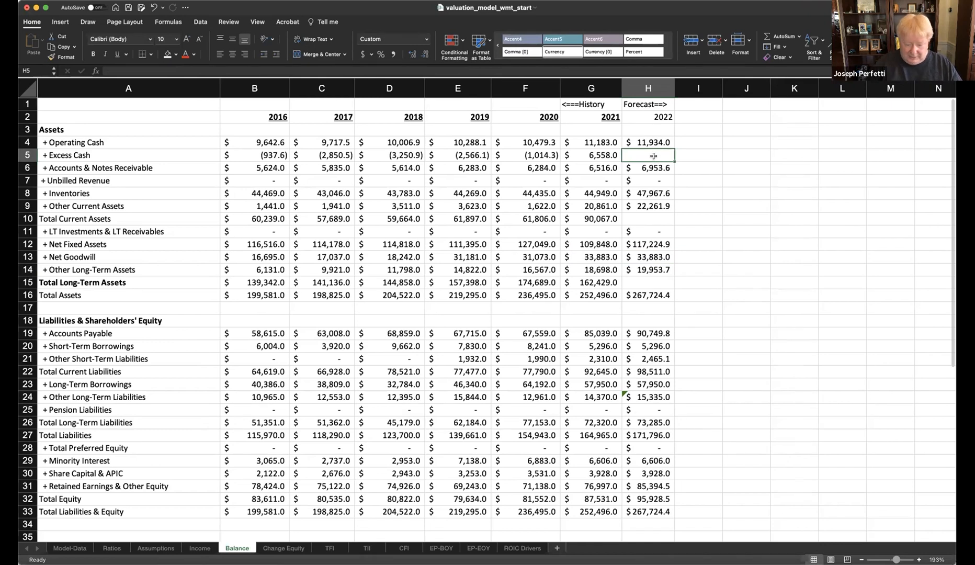
pyautogui.write('=')
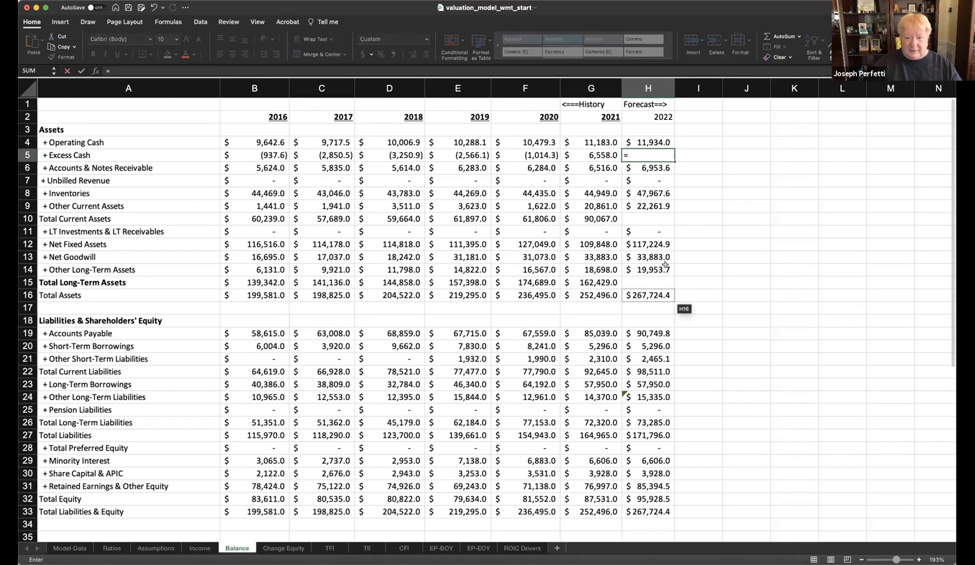
pyautogui.click(657, 294)
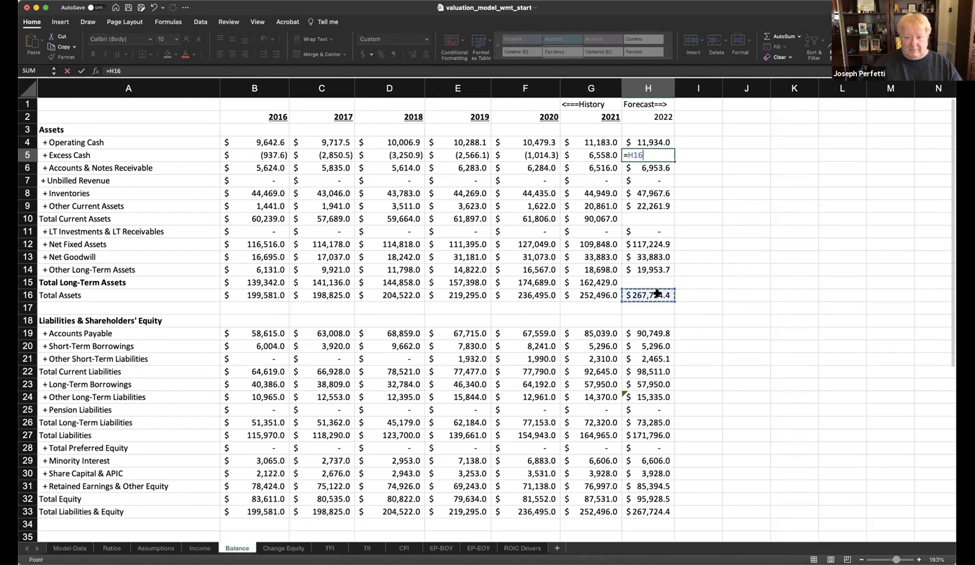
pyautogui.write('-')
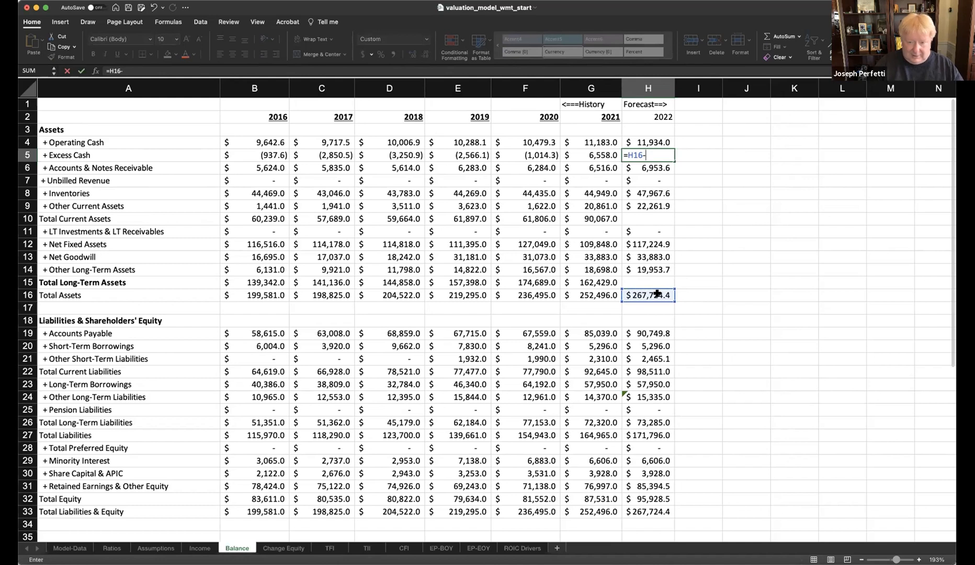
pyautogui.click(662, 143)
pyautogui.write('-')
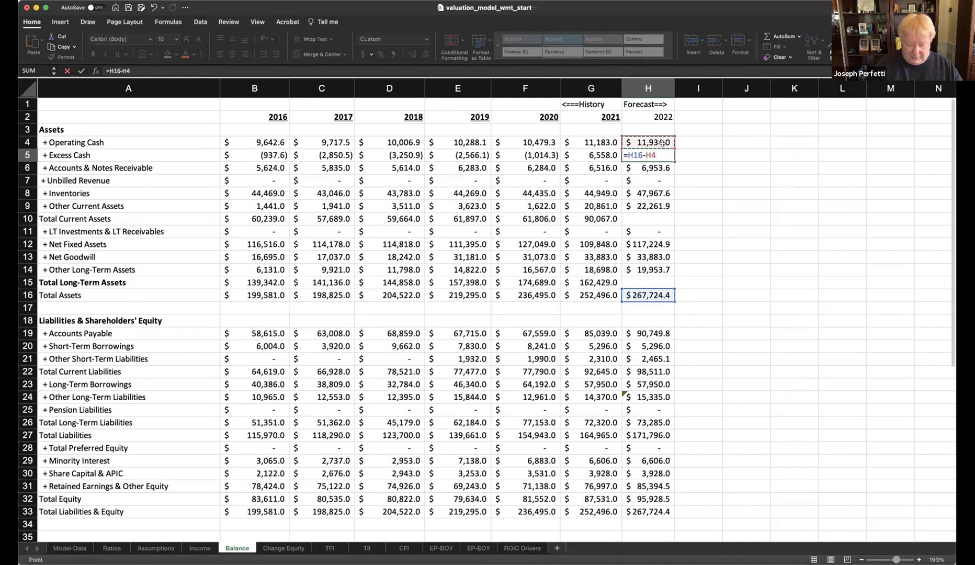
pyautogui.click(637, 166)
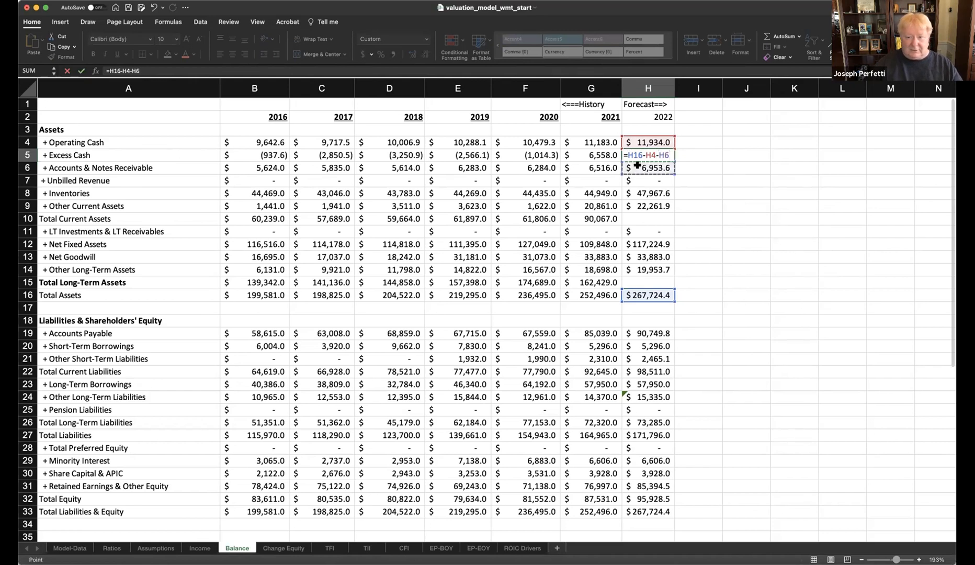
pyautogui.write('-')
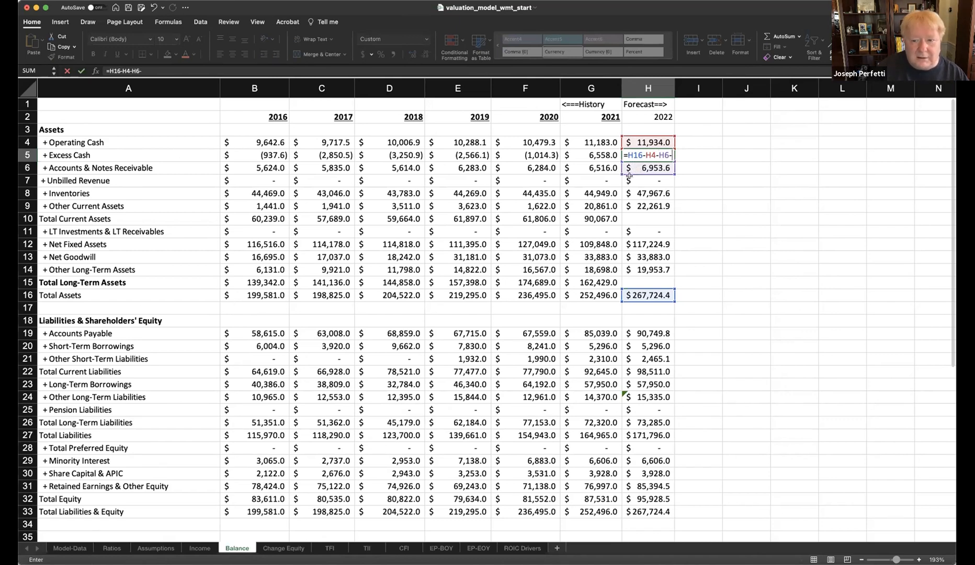
pyautogui.click(630, 178)
pyautogui.write('-')
pyautogui.click(642, 192)
pyautogui.write('-')
pyautogui.click(643, 205)
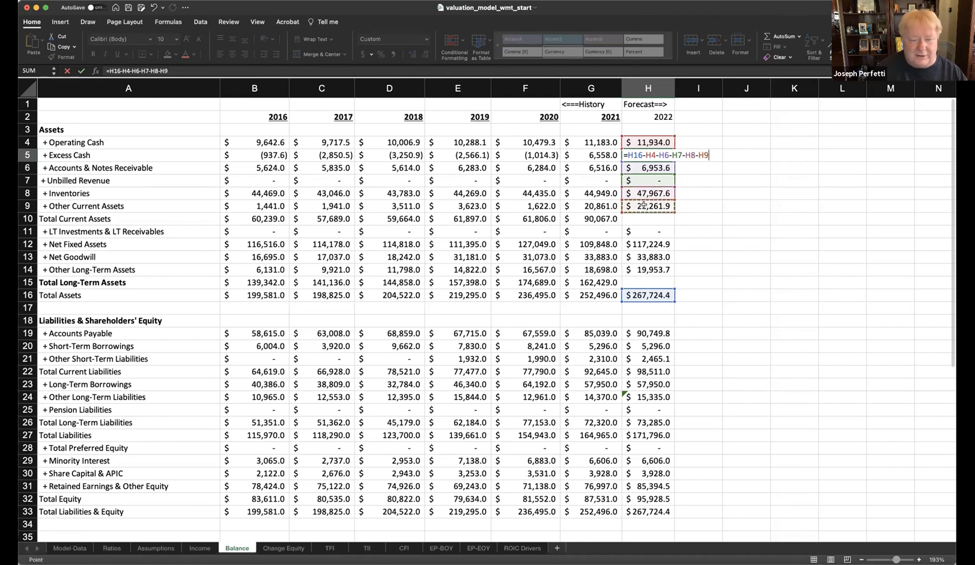
pyautogui.write('-')
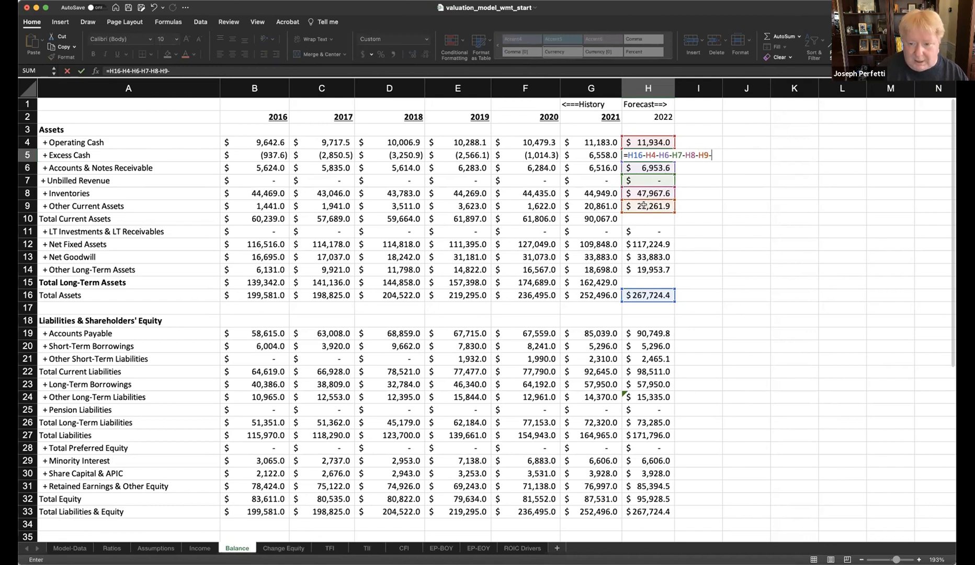
pyautogui.click(640, 232)
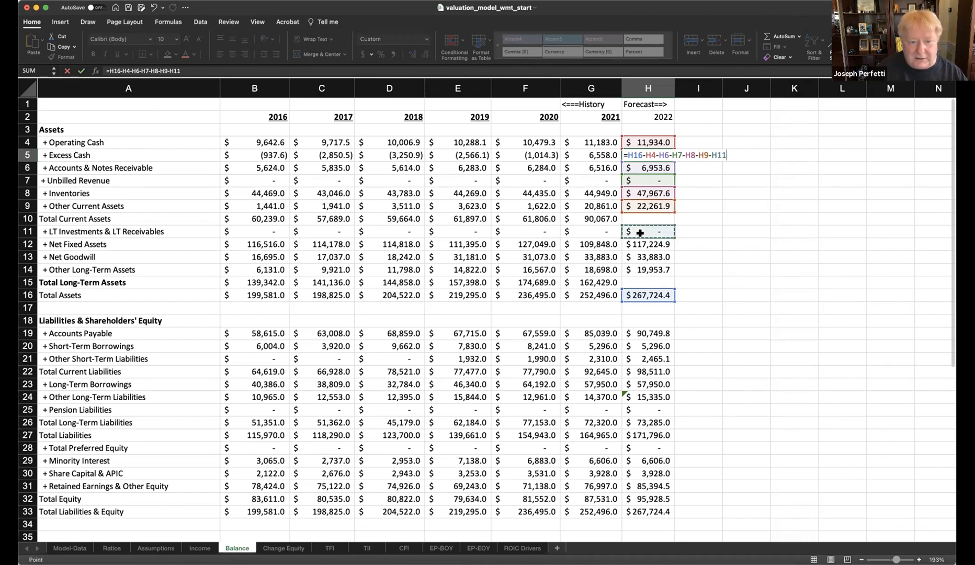
pyautogui.write('-')
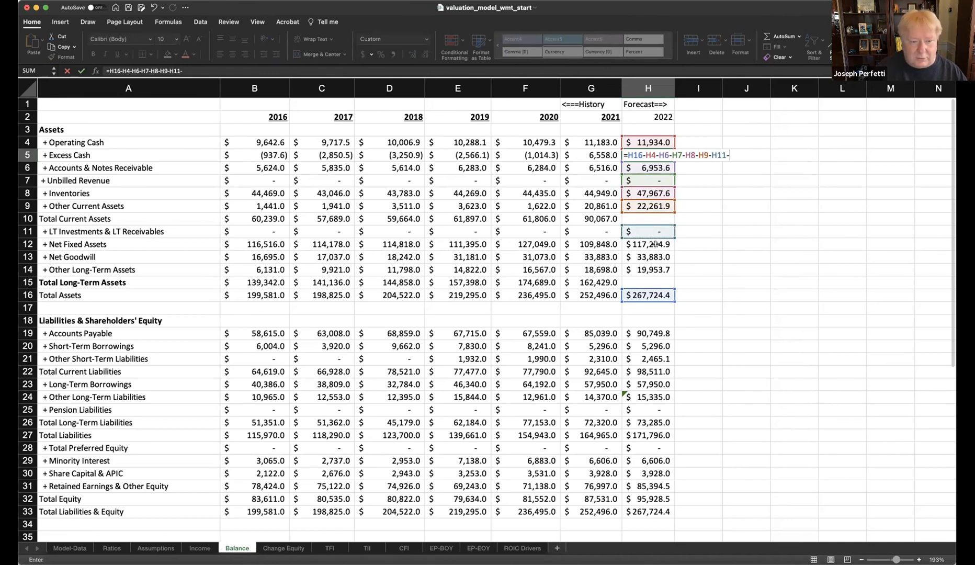
pyautogui.click(658, 243)
pyautogui.write('-')
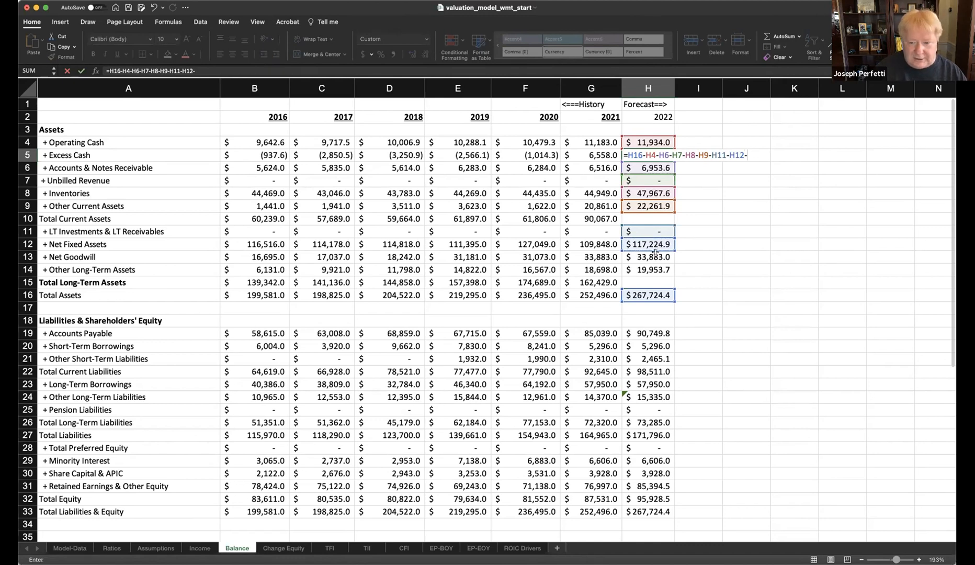
pyautogui.click(651, 256)
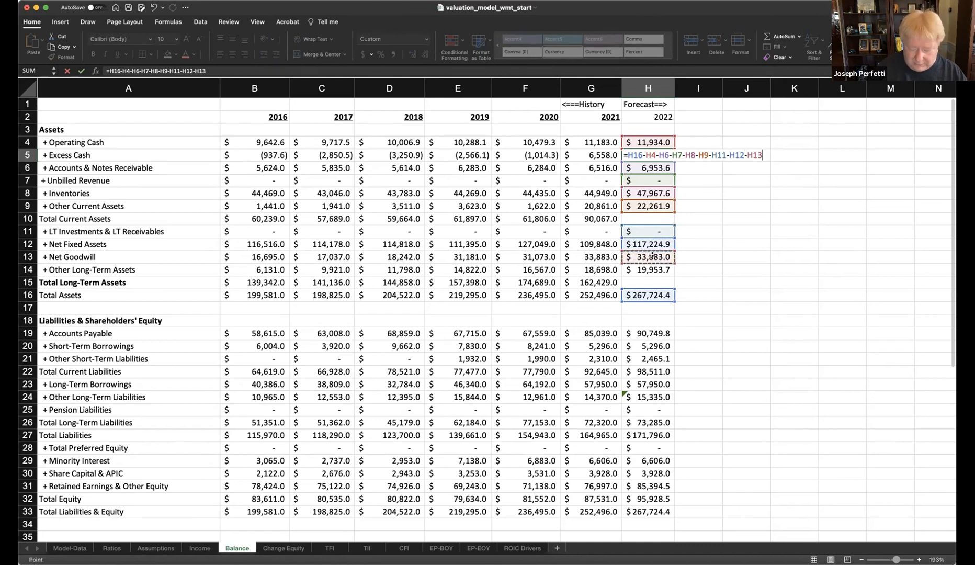
pyautogui.write('-')
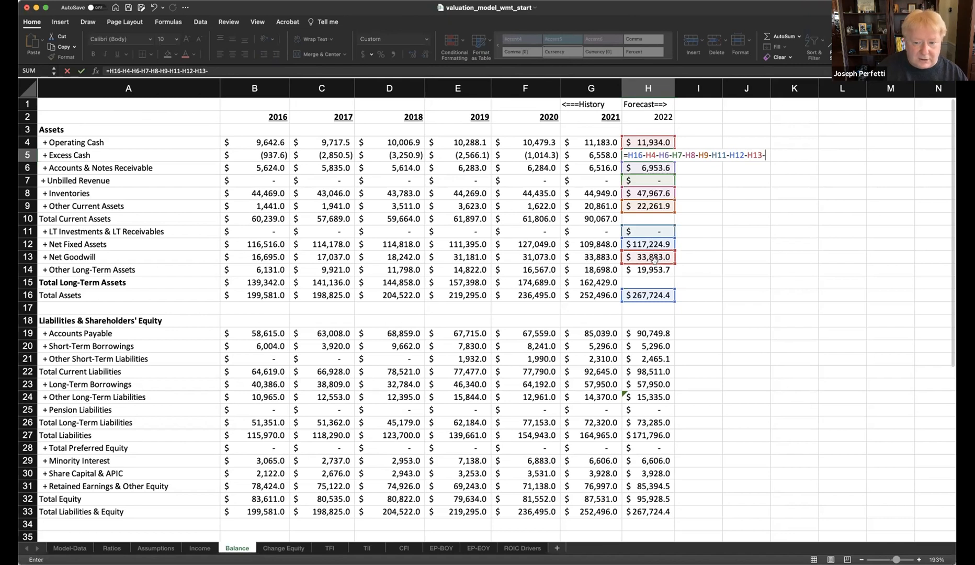
pyautogui.click(647, 266)
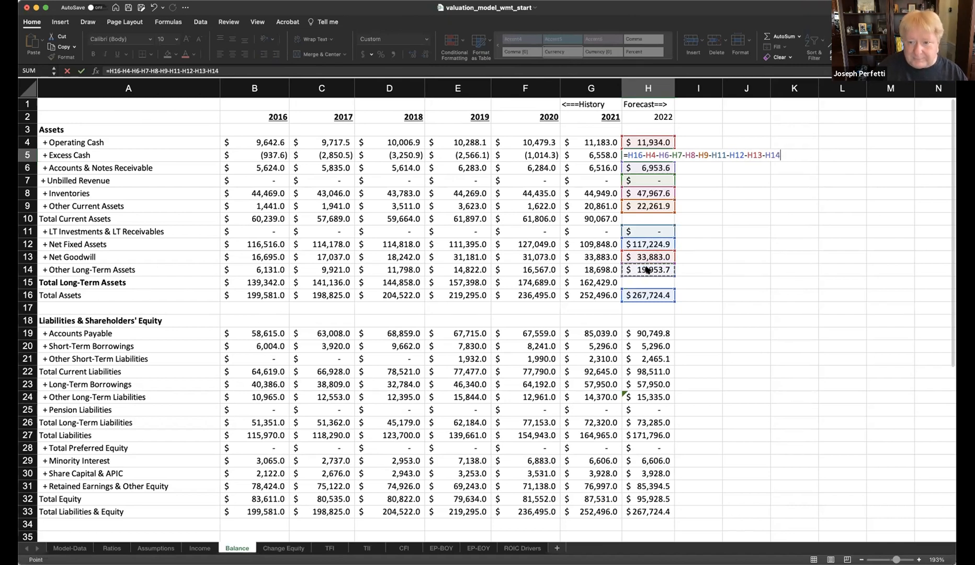
pyautogui.press('Return')
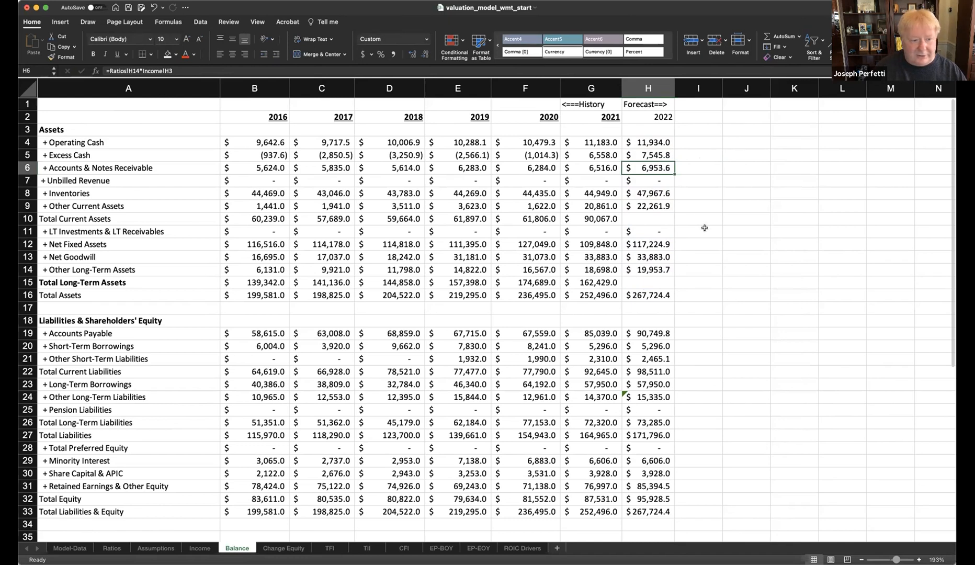
# - Calculate 2022 Total Current Assets in H10 with the formula =sum(H4:H9)
pyautogui.click(644, 223)
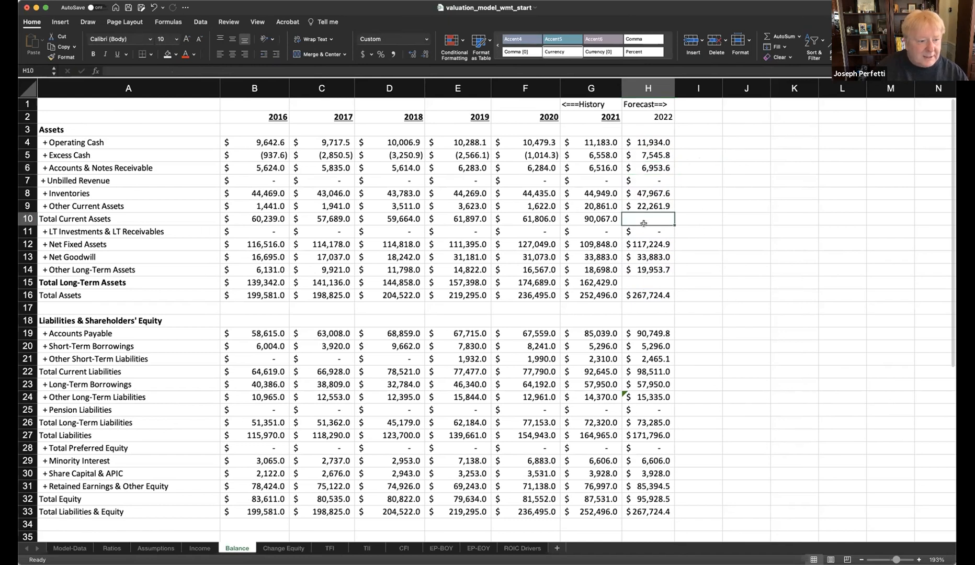
pyautogui.write('=sum(')
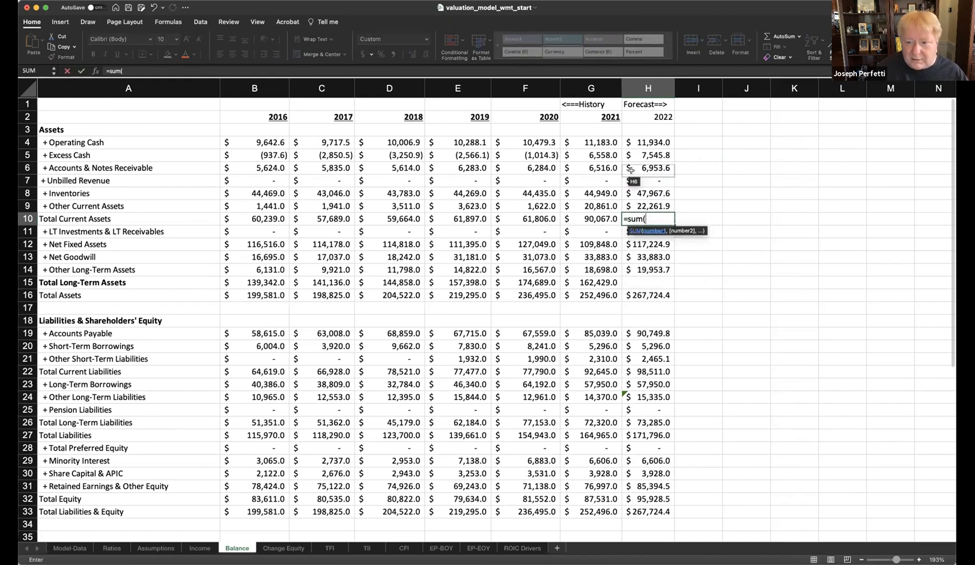
pyautogui.moveTo(651, 141); pyautogui.dragTo(657, 205)
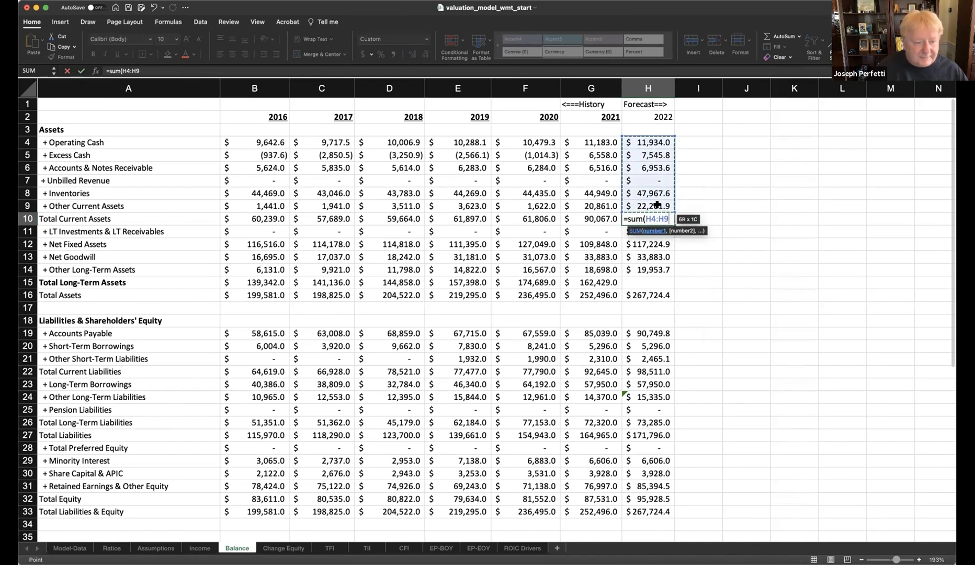
pyautogui.write(')')
pyautogui.press('Return')
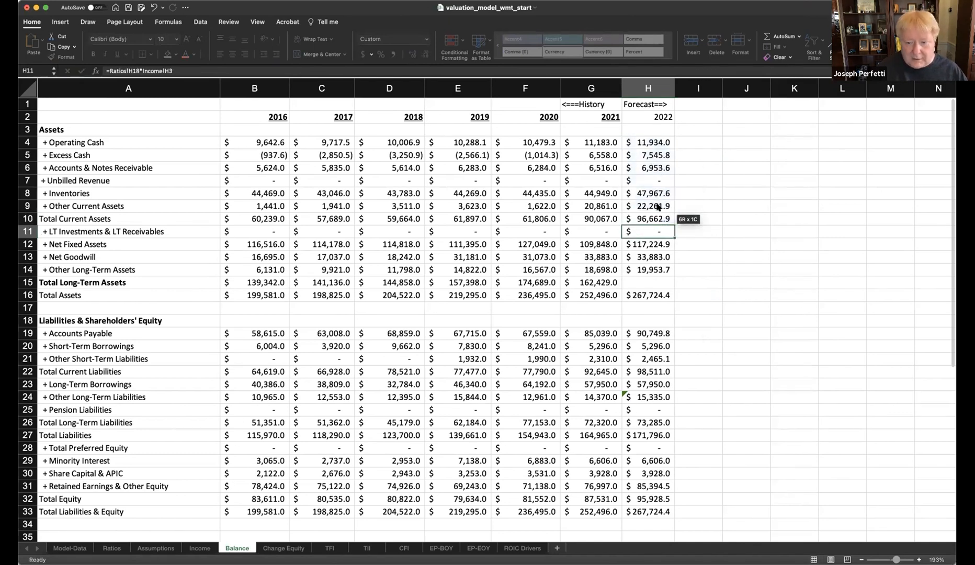
# - Calculate 2022 Total Long-Term Assets in H15 with the formula =sum(H11:H14)
pyautogui.click(639, 277)
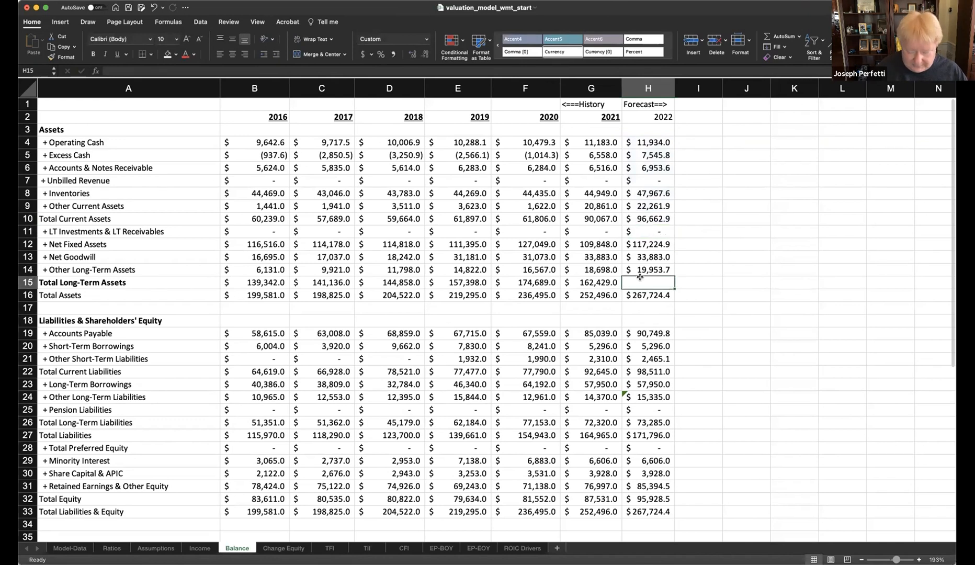
pyautogui.write('=sum(')
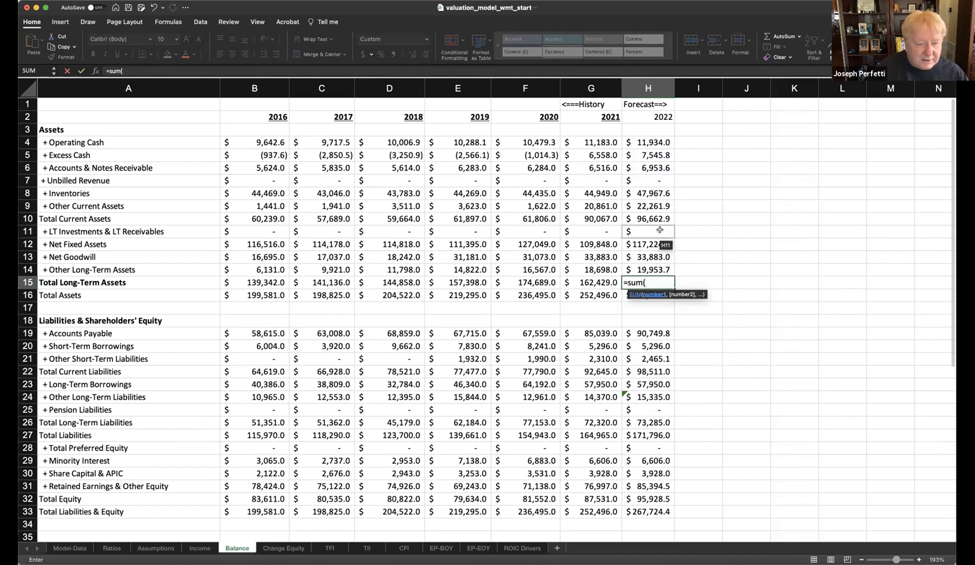
pyautogui.click(659, 229)
pyautogui.moveTo(659, 230); pyautogui.dragTo(659, 268)
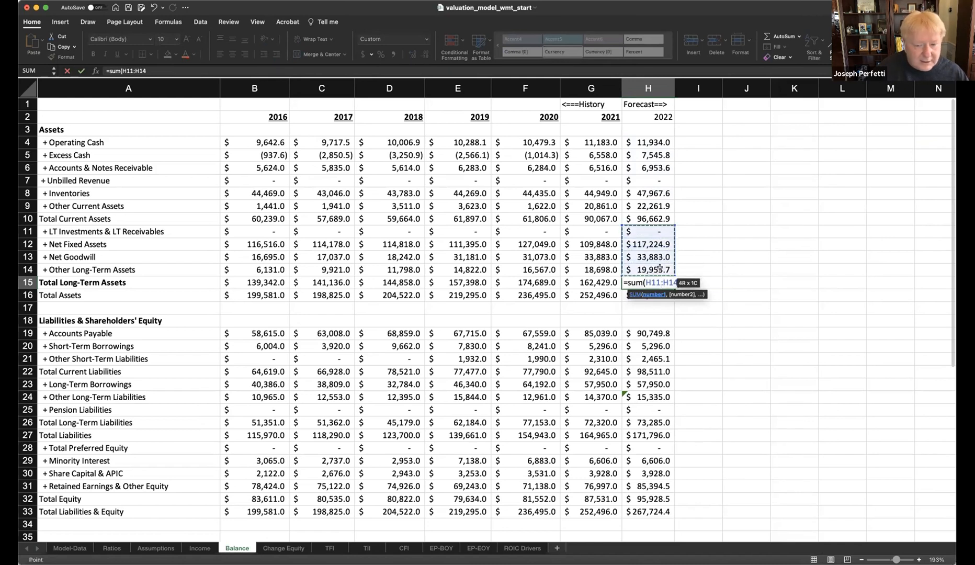
pyautogui.write(')')
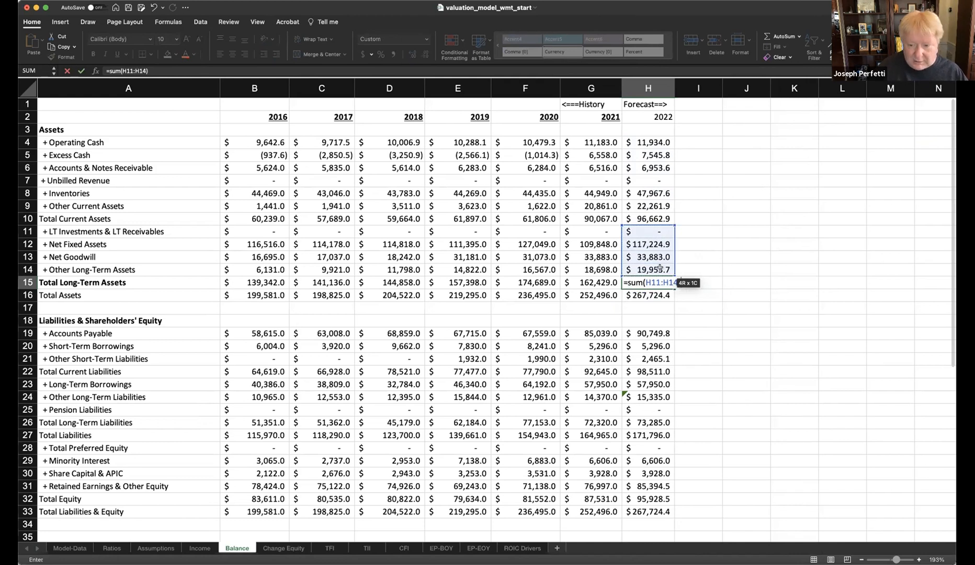
pyautogui.press('Return')
# - Cross-check 2022 Total Assets with a temporary formula =H10+H15 in I16, and clear that cell after comparing it with H16
pyautogui.click(697, 291)
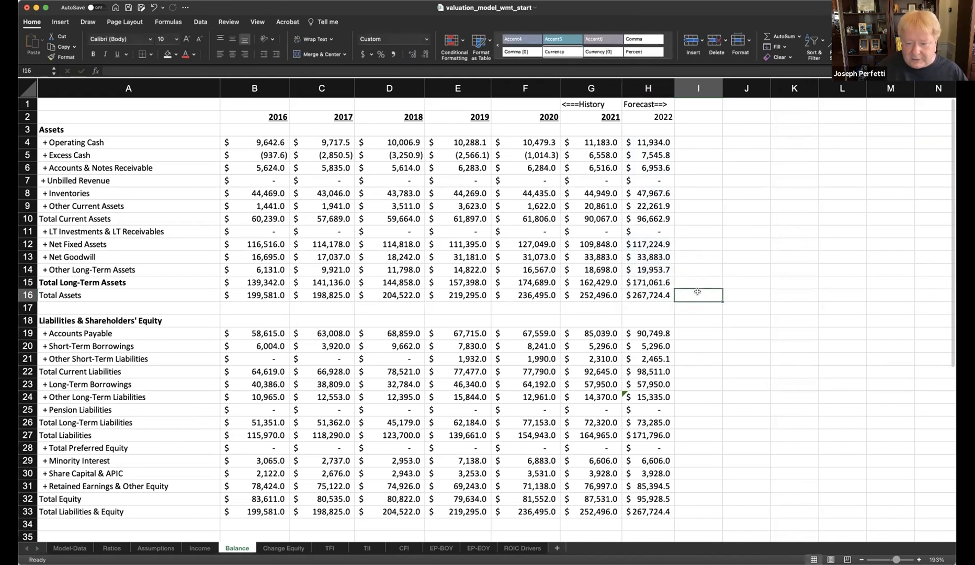
pyautogui.write('=')
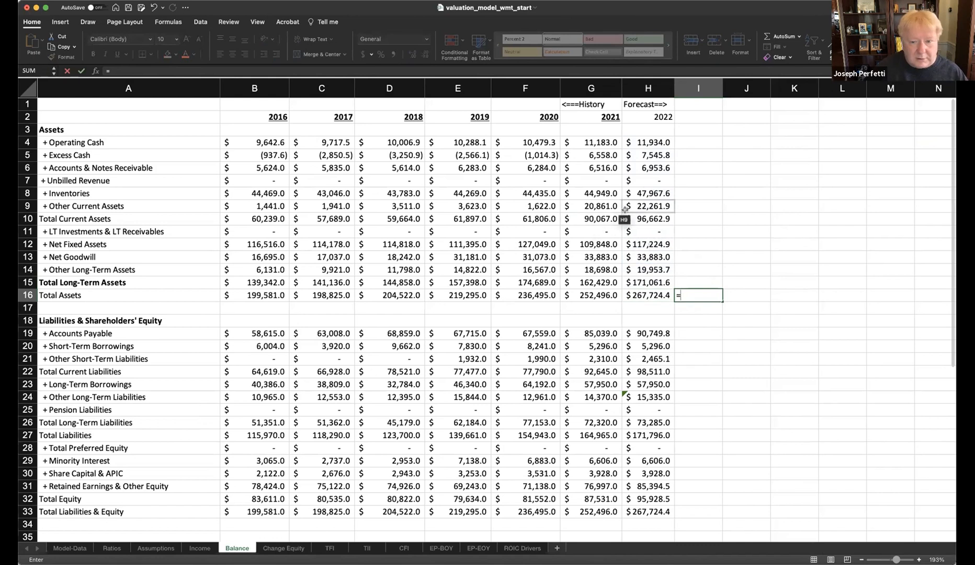
pyautogui.click(636, 219)
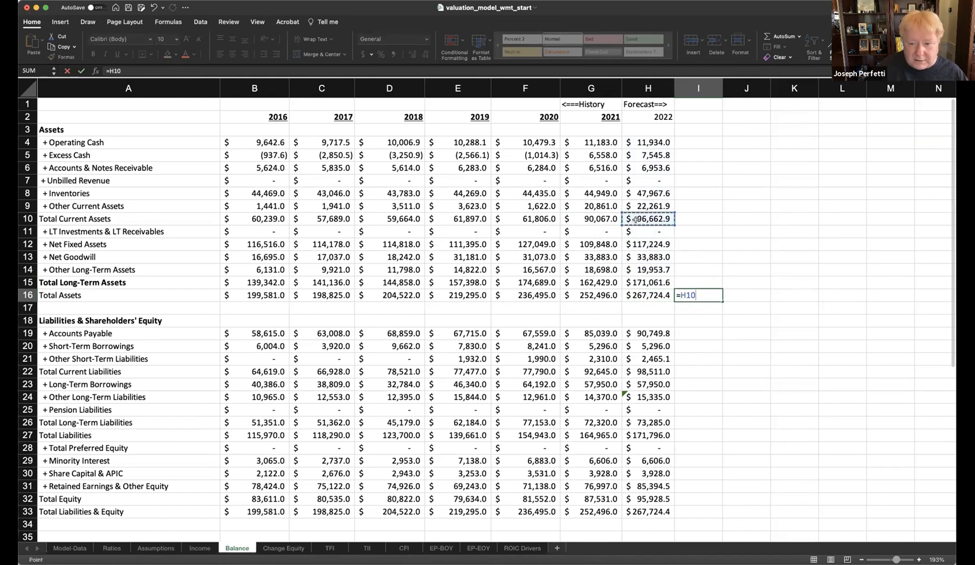
pyautogui.write('+')
pyautogui.click(645, 282)
pyautogui.press('Return')
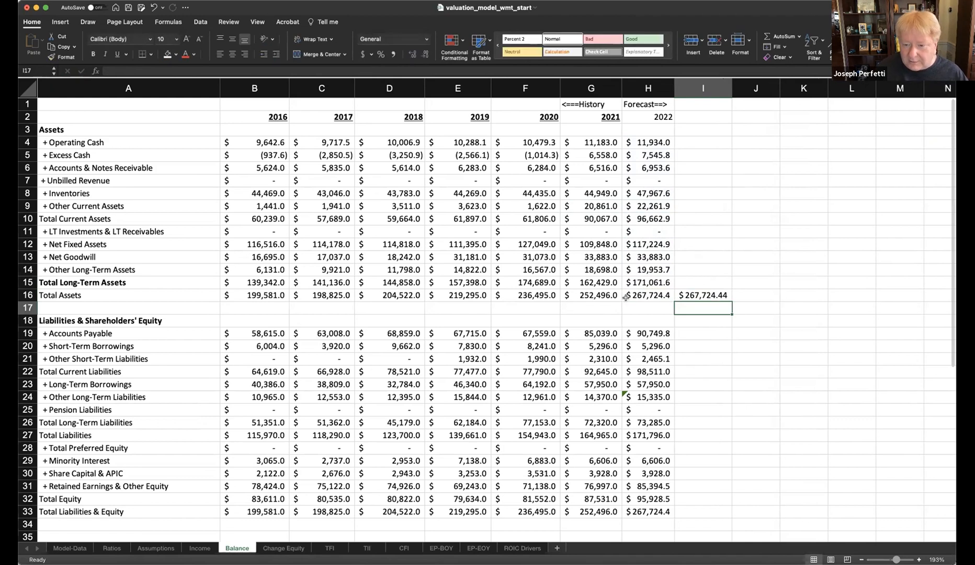
pyautogui.moveTo(684, 291); pyautogui.dragTo(661, 294)
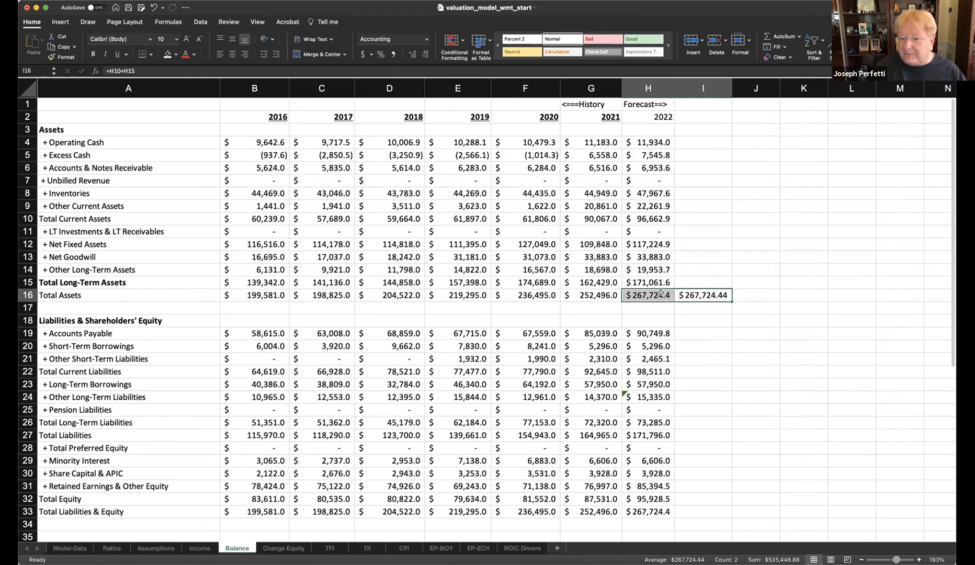
pyautogui.click(690, 293)
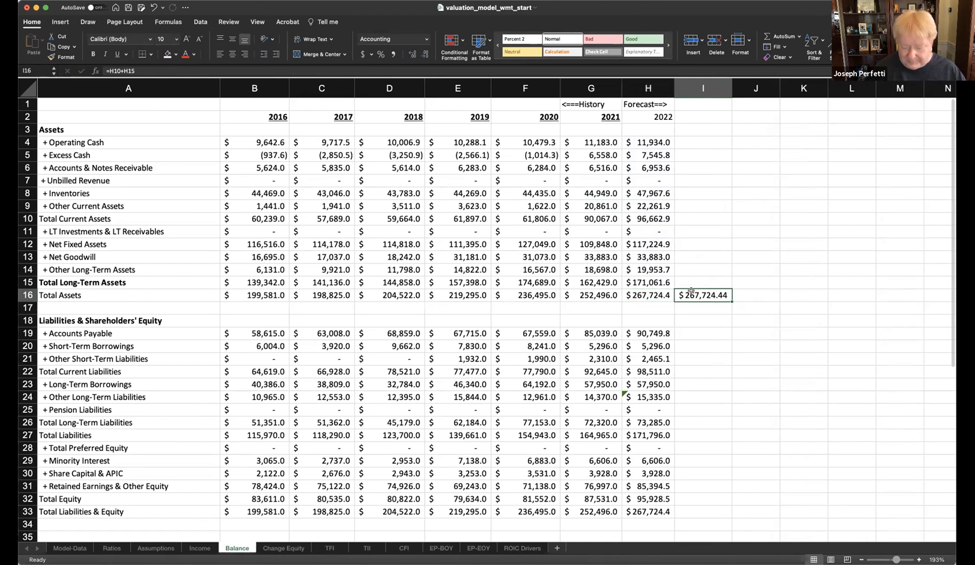
pyautogui.press('Delete')
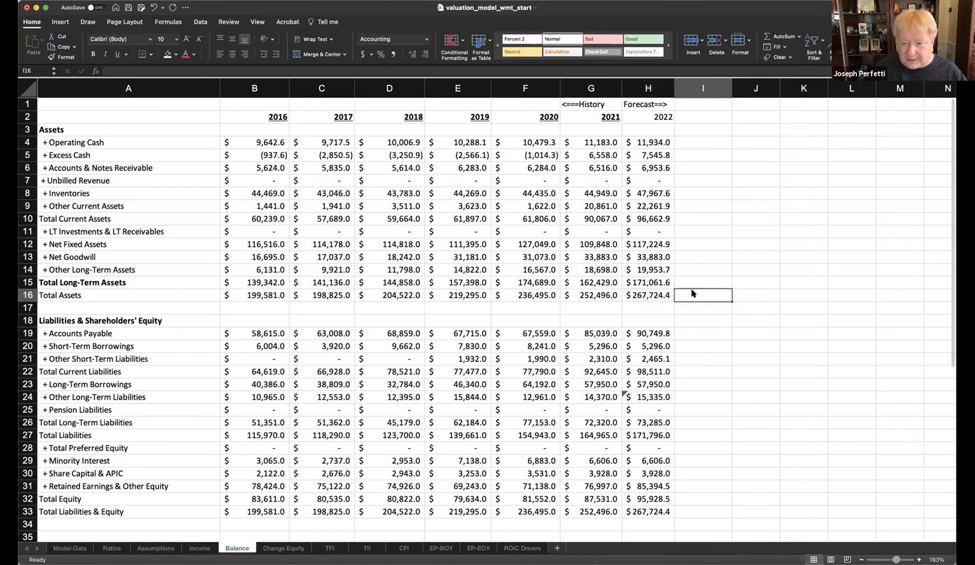
# - Copy the 2022 forecast column H of the balance sheet across columns I to M for 2023 through 2027
pyautogui.click(644, 89)
pyautogui.press('super+c')
pyautogui.moveTo(700, 84); pyautogui.dragTo(909, 98)
pyautogui.press('super+v')
pyautogui.click(912, 243)
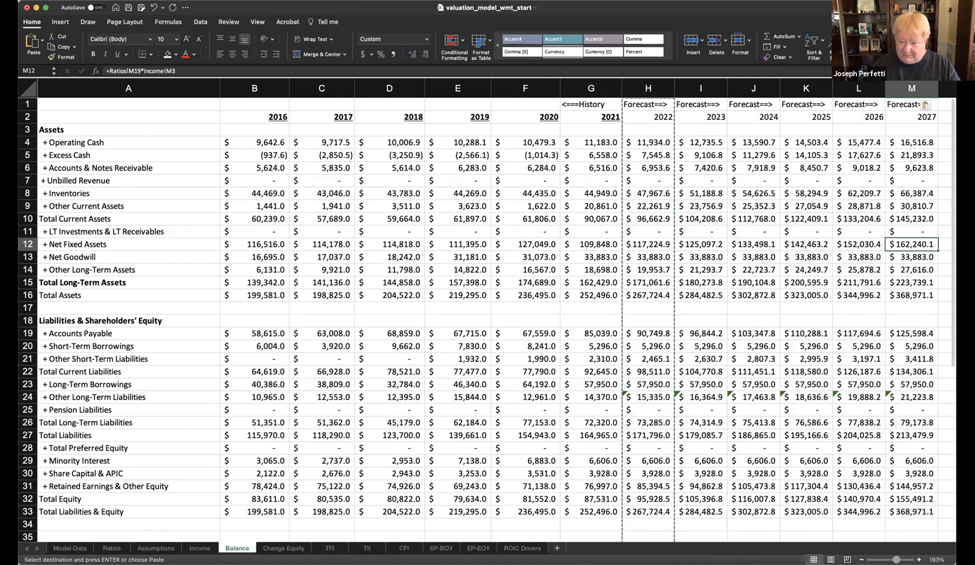
pyautogui.click(916, 512)
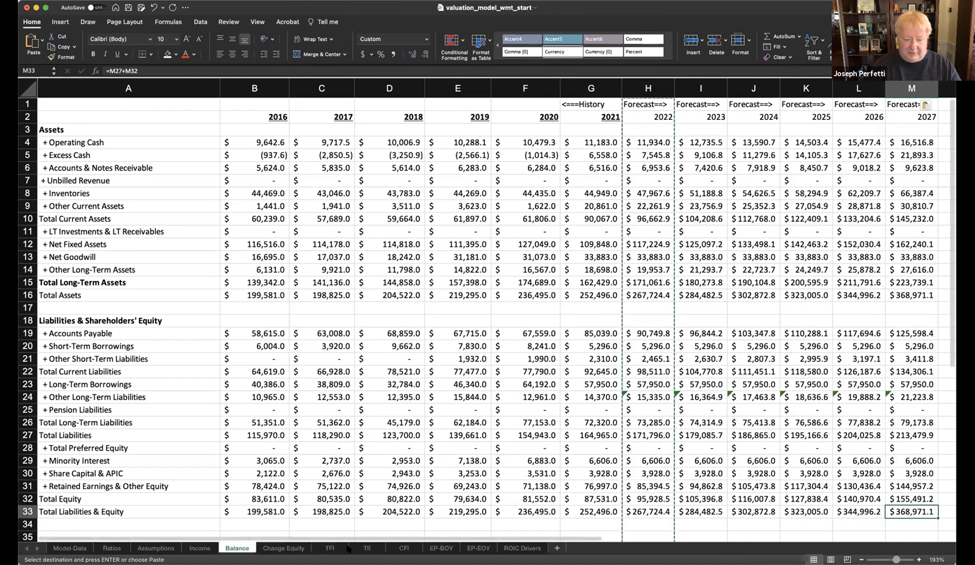
# - Enter the heading Forecast==> in H1 of the TFI sheet
pyautogui.click(329, 547)
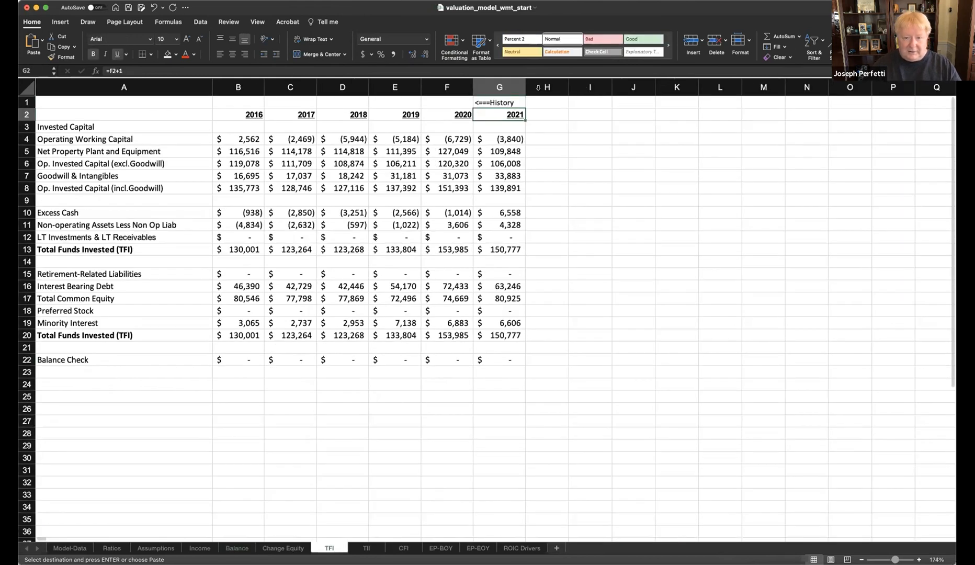
pyautogui.click(548, 105)
pyautogui.write('F')
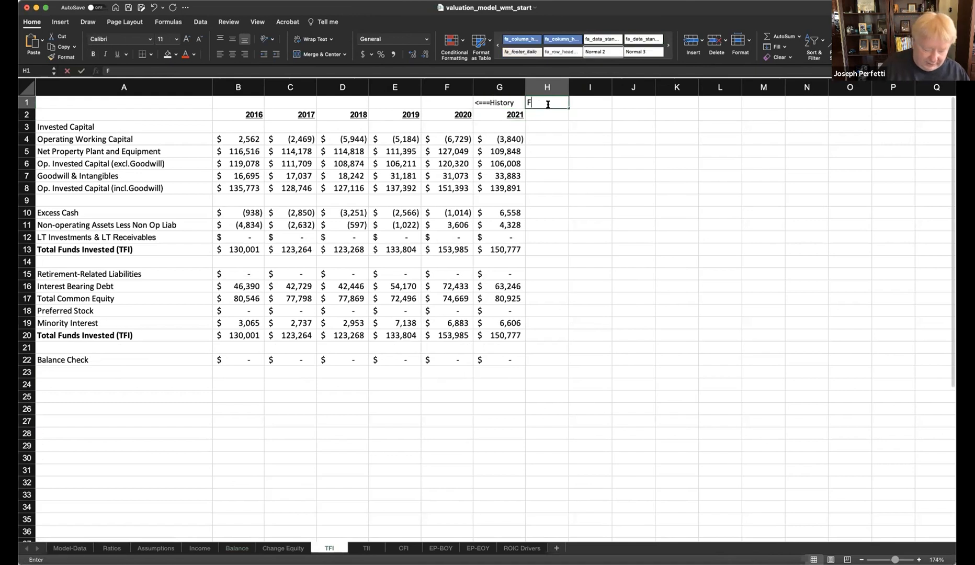
pyautogui.write('orecast==>')
pyautogui.press('Return')
# - Copy the 2021 figures in G2:G22 of the TFI sheet into columns H to M for the years 2022 to 2027
pyautogui.moveTo(519, 111); pyautogui.dragTo(518, 361)
pyautogui.press('super+c')
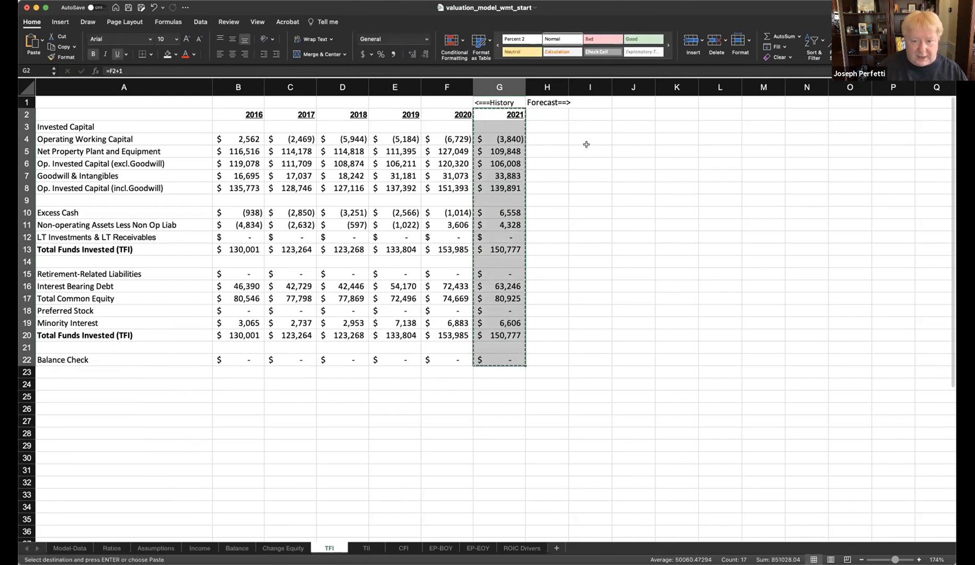
pyautogui.moveTo(561, 126); pyautogui.dragTo(630, 112)
pyautogui.moveTo(559, 112); pyautogui.dragTo(752, 112)
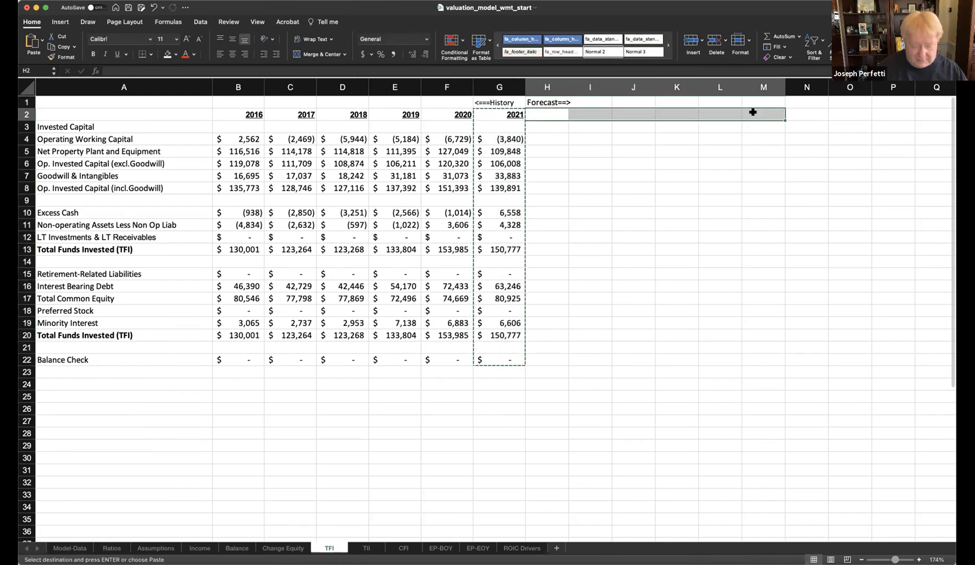
pyautogui.press('super+v')
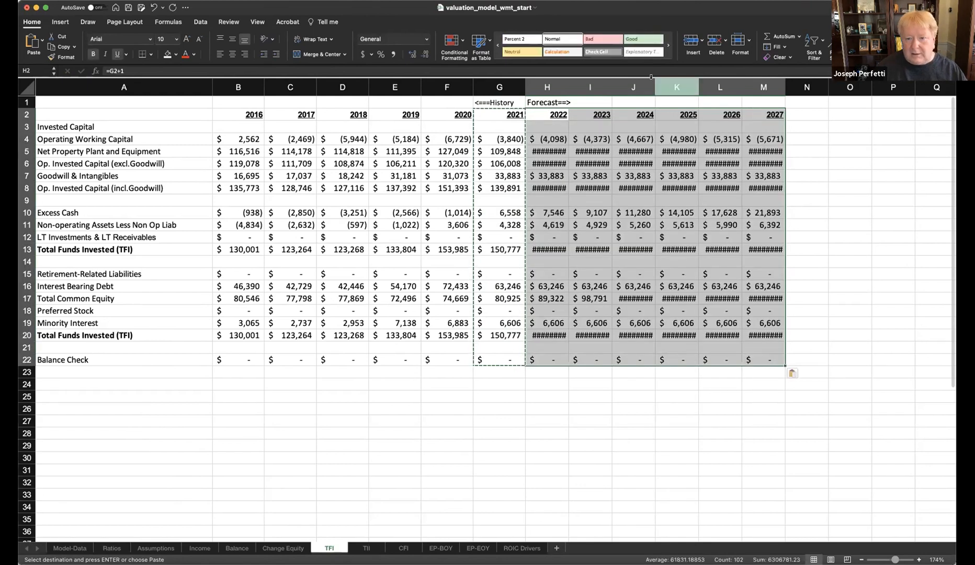
# - Widen the TFI forecast columns H to M so that all their values fit
pyautogui.moveTo(568, 87); pyautogui.dragTo(847, 86)
pyautogui.click(788, 85)
pyautogui.click(903, 178)
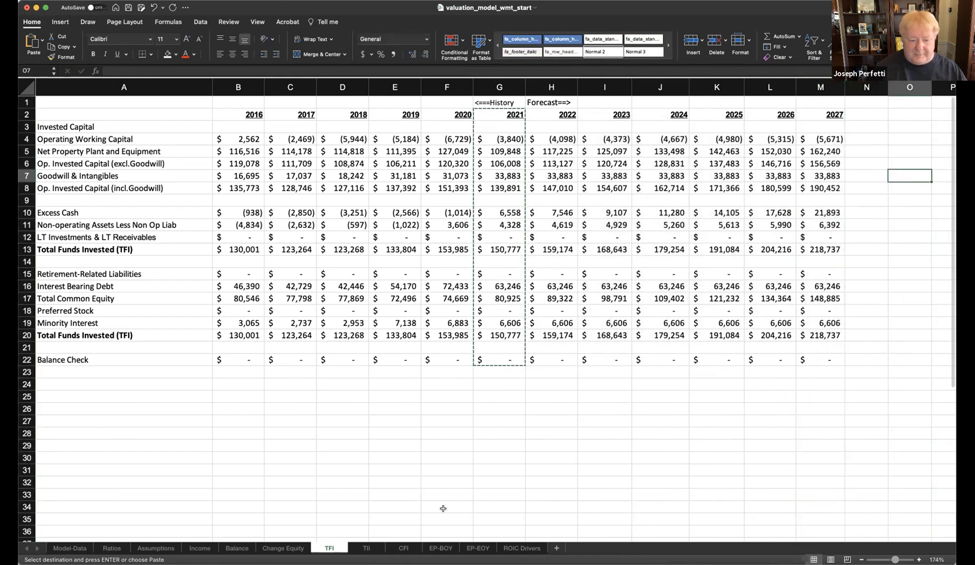
# - Review the forecasts on the TII sheet and the 2027 Total Funds Invested on the TFI sheet
pyautogui.click(369, 547)
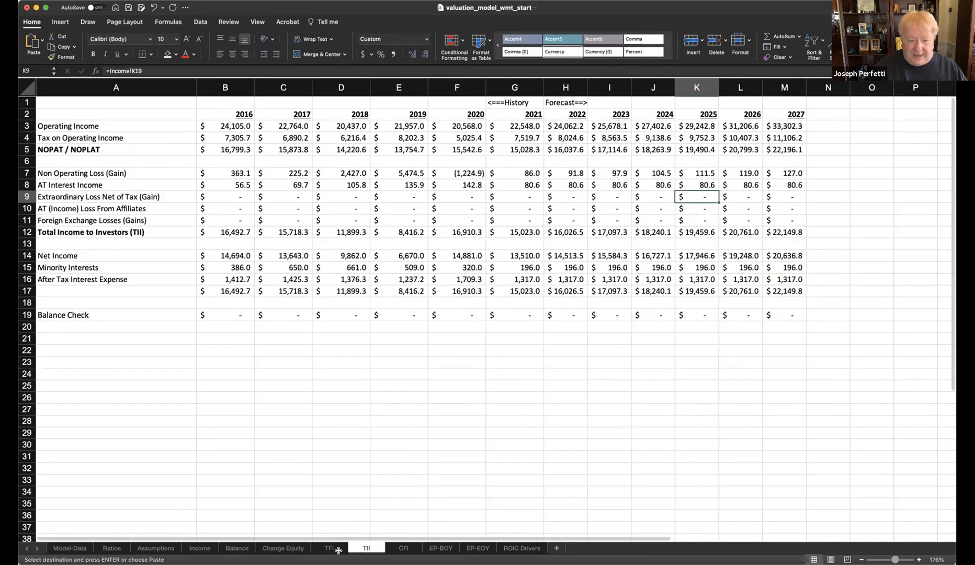
pyautogui.click(334, 548)
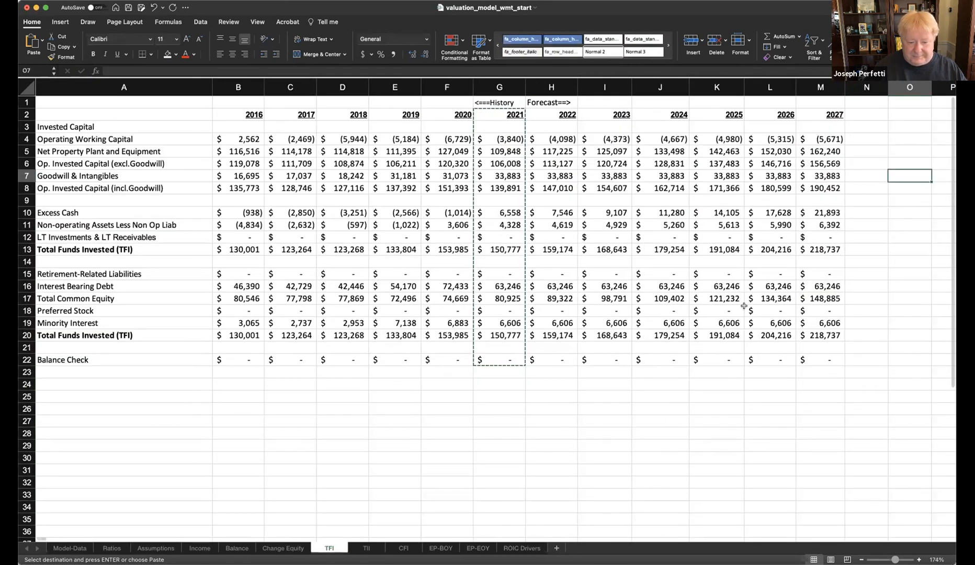
pyautogui.click(816, 342)
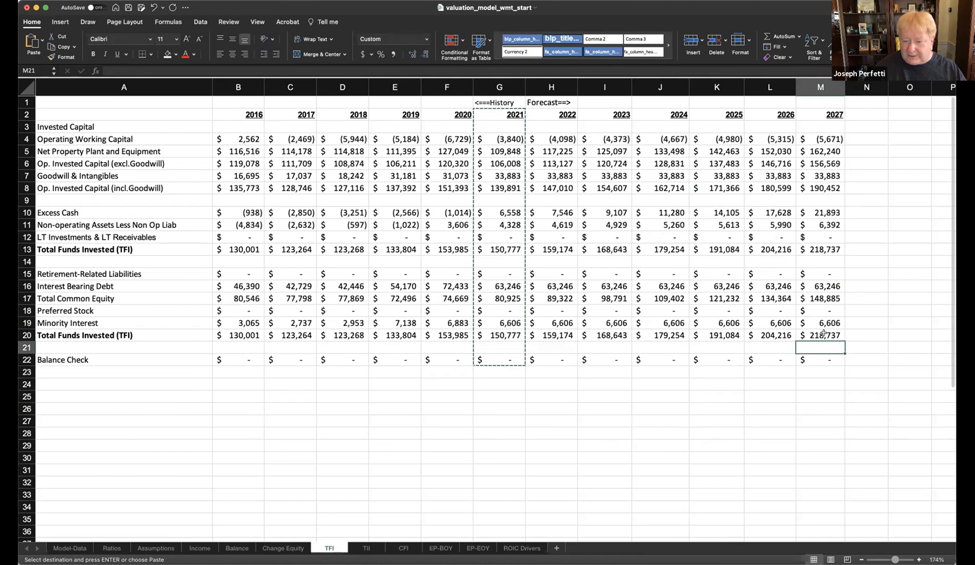
pyautogui.click(816, 338)
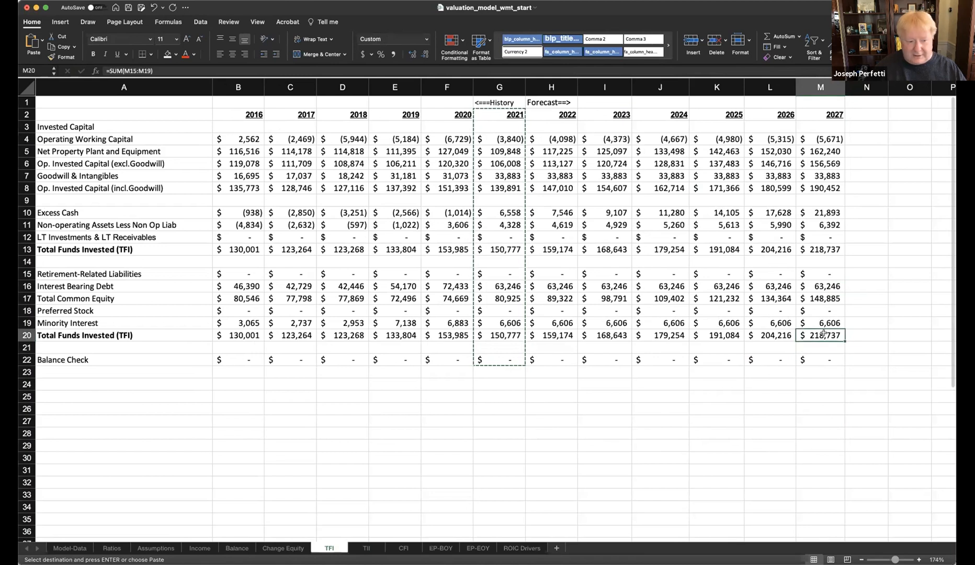
# - Enter the heading Forecast==> in H1 of the CFI sheet
pyautogui.click(404, 548)
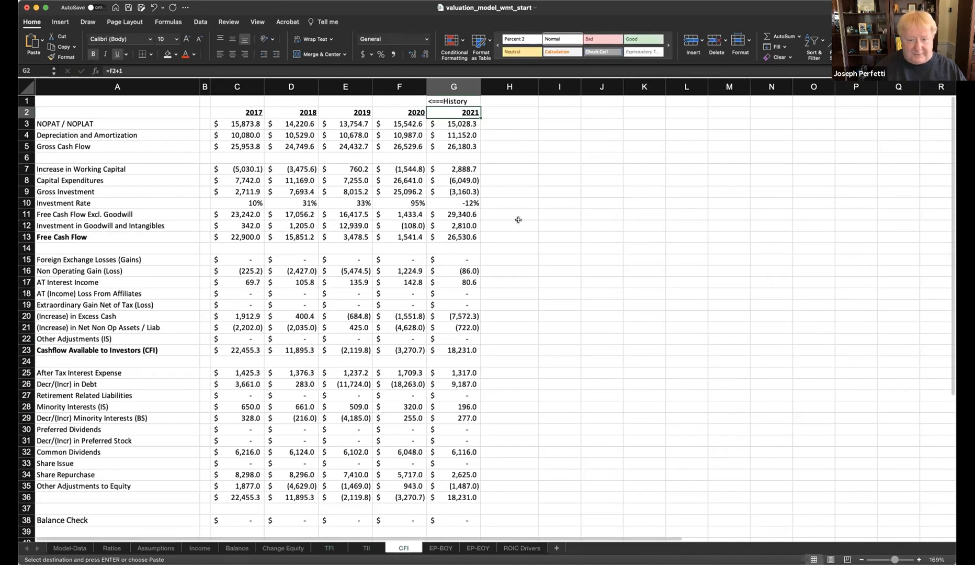
pyautogui.click(500, 102)
pyautogui.write('Forecast==')
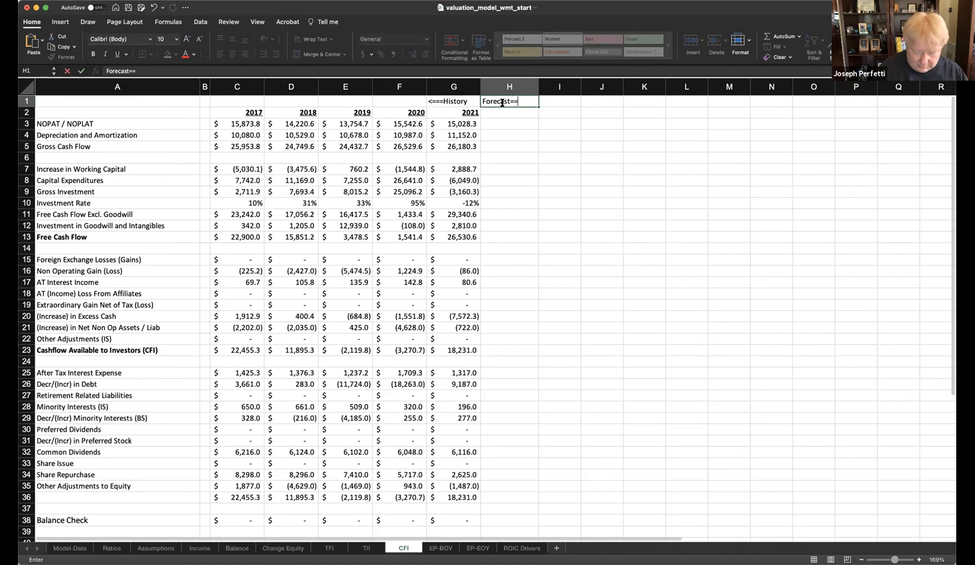
pyautogui.write('>')
pyautogui.press('Return')
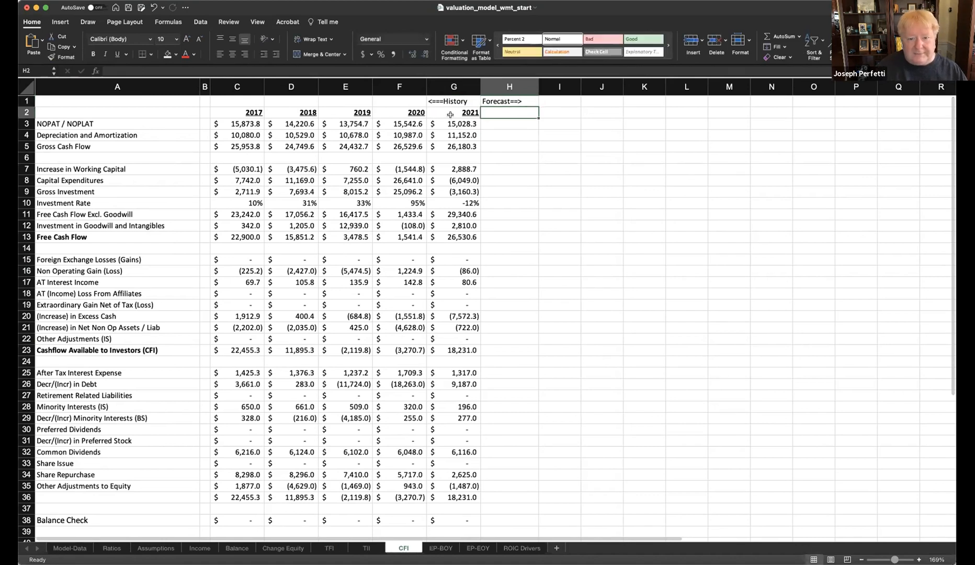
# - Copy the 2021 cash flow figures in G2:G38 of the CFI sheet into columns H to M for 2022 through 2027
pyautogui.click(450, 115)
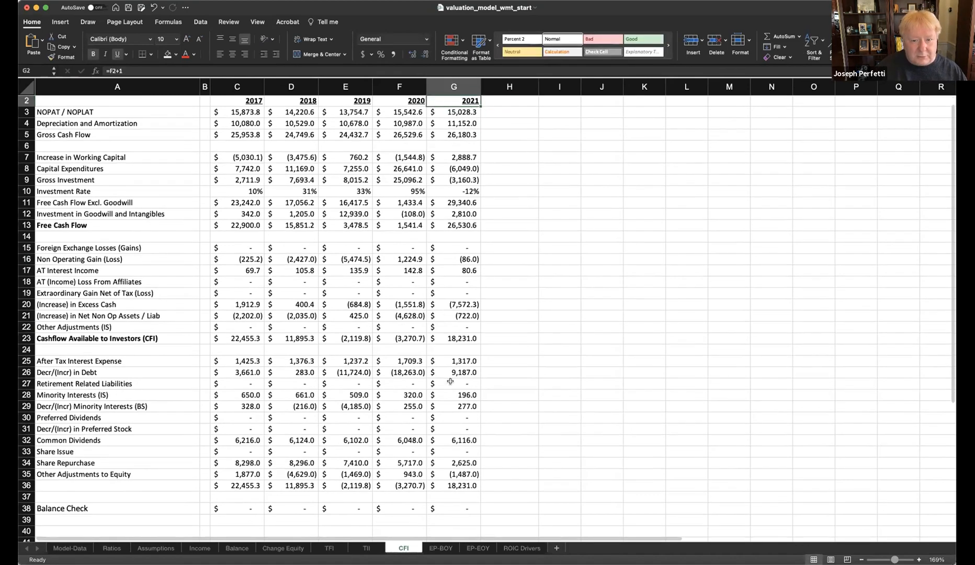
pyautogui.scroll(-3, 450, 381)
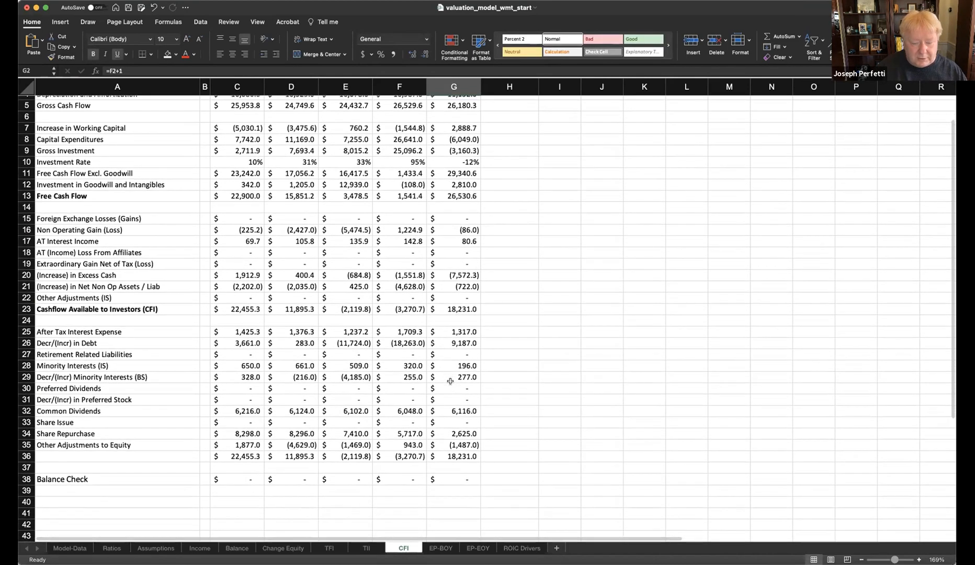
pyautogui.keyDown('shift'); pyautogui.click(455, 479); pyautogui.keyUp('shift')
pyautogui.press('super+c')
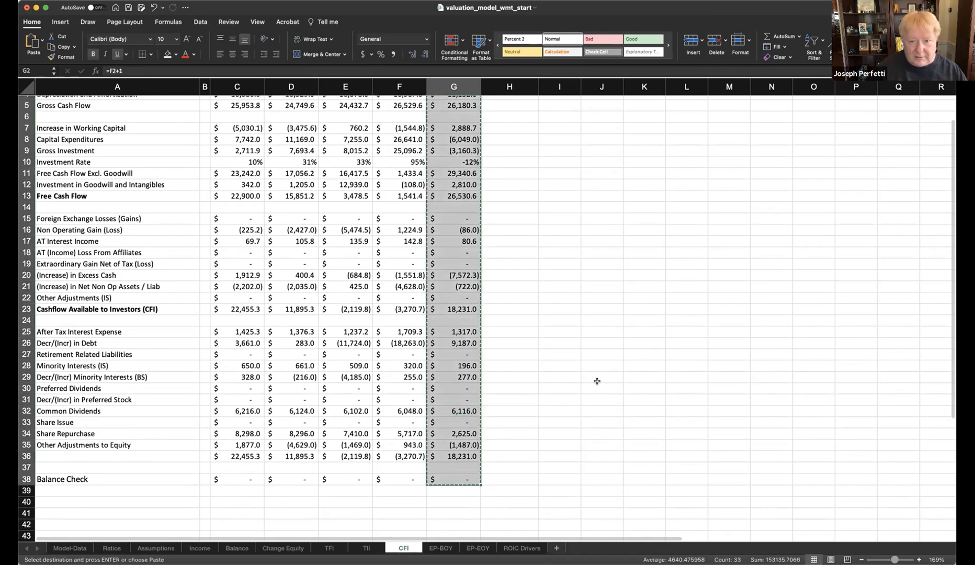
pyautogui.scroll(3, 597, 380)
pyautogui.moveTo(508, 113); pyautogui.dragTo(741, 113)
pyautogui.press('super+v')
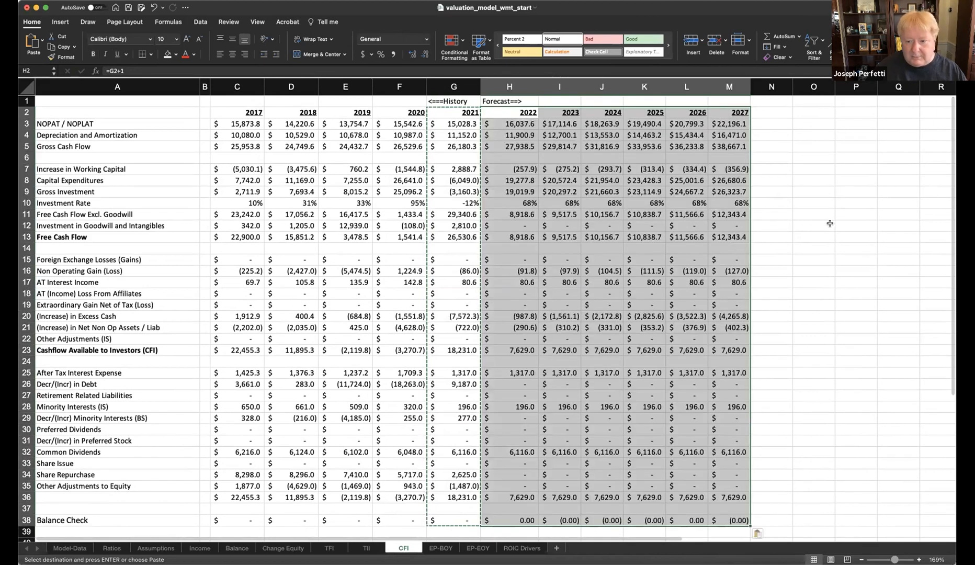
pyautogui.scroll(-3, 829, 224)
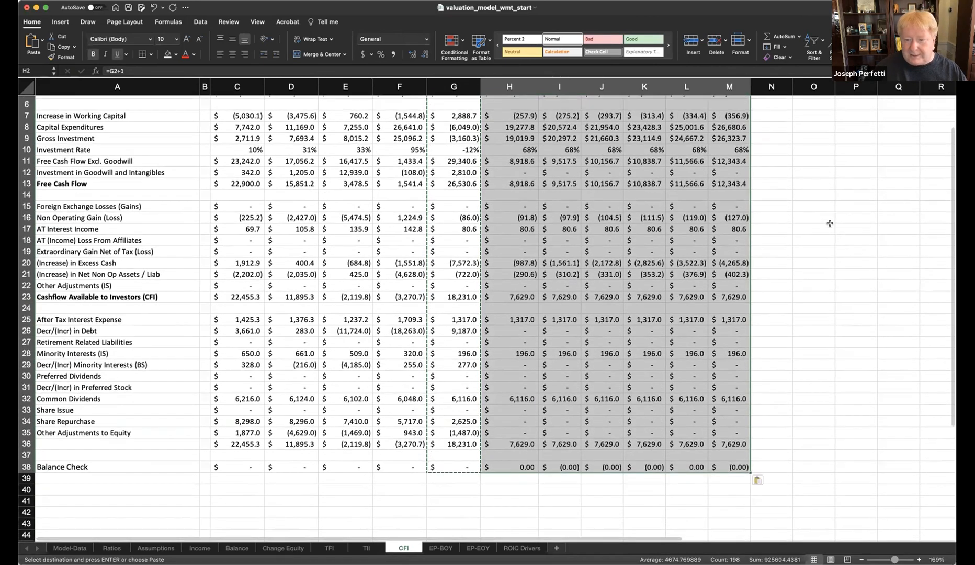
pyautogui.click(829, 224)
pyautogui.scroll(3, 701, 192)
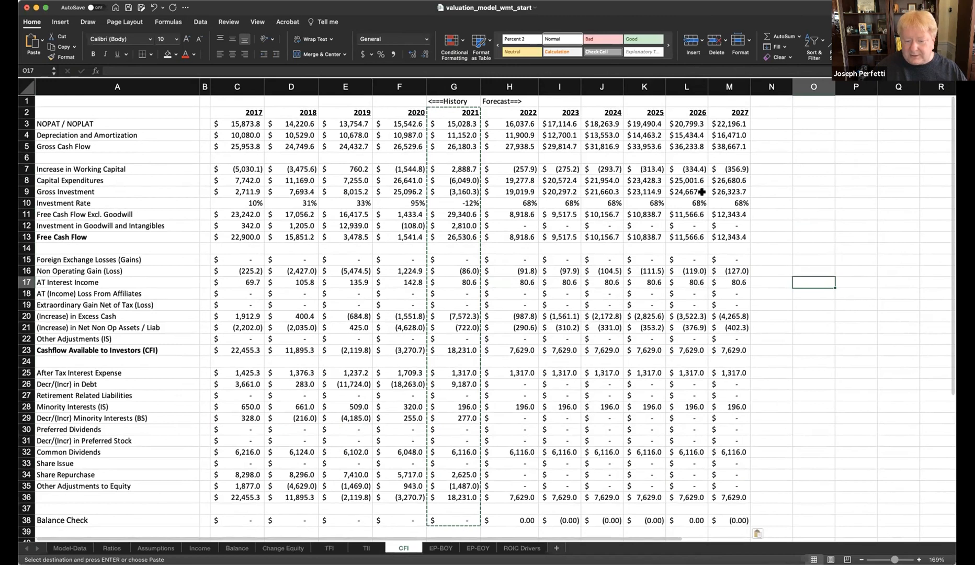
# - Enter the heading Forecast==> in H1 of the EP-BOY sheet
pyautogui.click(441, 547)
pyautogui.click(372, 93)
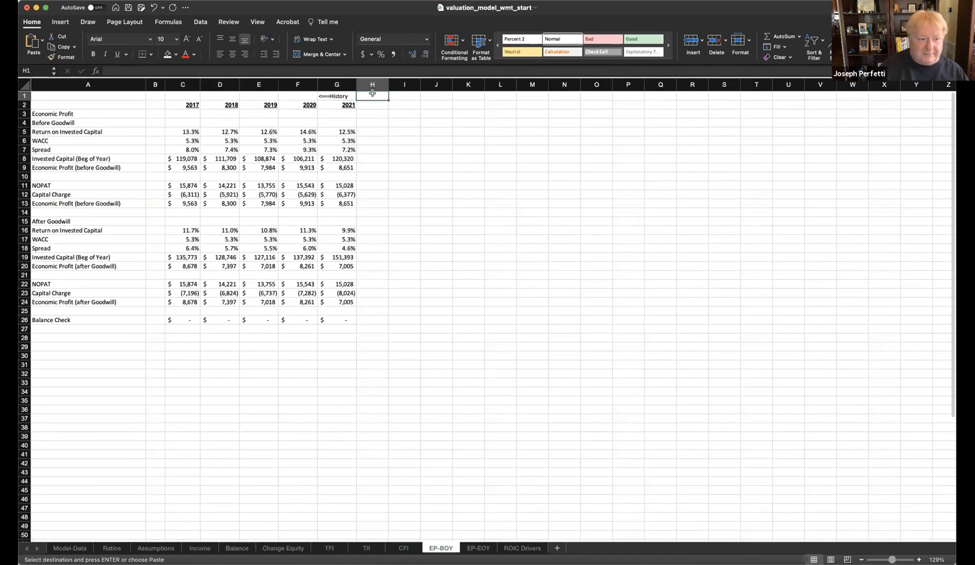
pyautogui.write('Fiorecast')
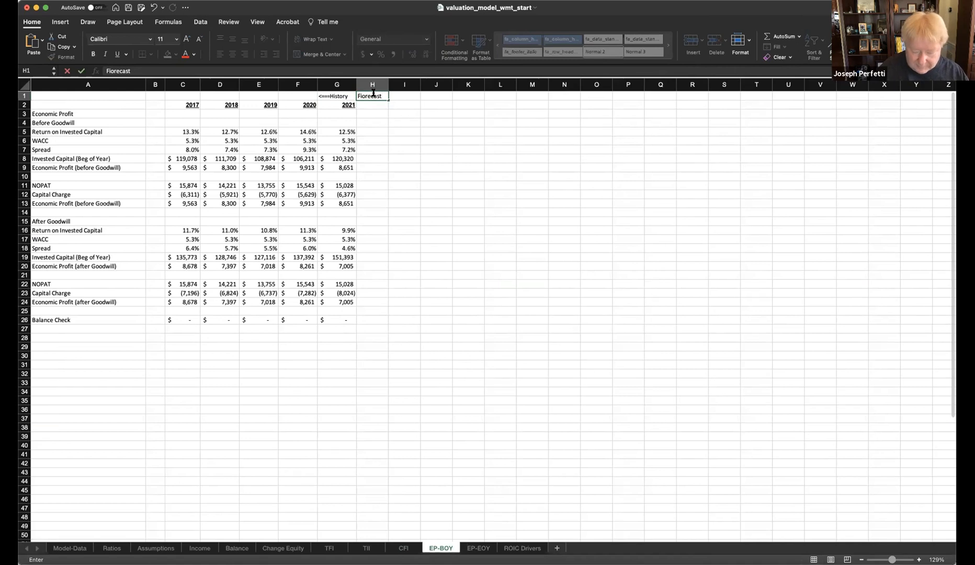
pyautogui.press('BackSpace')
pyautogui.press('BackSpace')
pyautogui.press('BackSpace')
pyautogui.write('orecast')
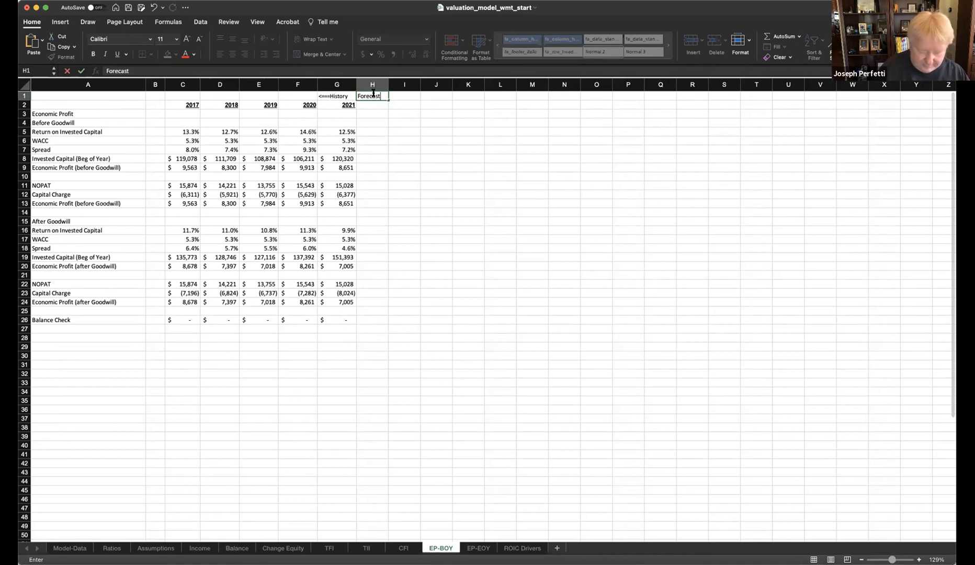
pyautogui.press('Return')
# - Copy the 2021 economic profit figures in G2:G26 of the EP-BOY sheet
pyautogui.moveTo(345, 104); pyautogui.dragTo(350, 315)
pyautogui.hotkey('ctrl', 'c')
pyautogui.moveTo(371, 104); pyautogui.dragTo(516, 97)
pyautogui.press('cmd+v')
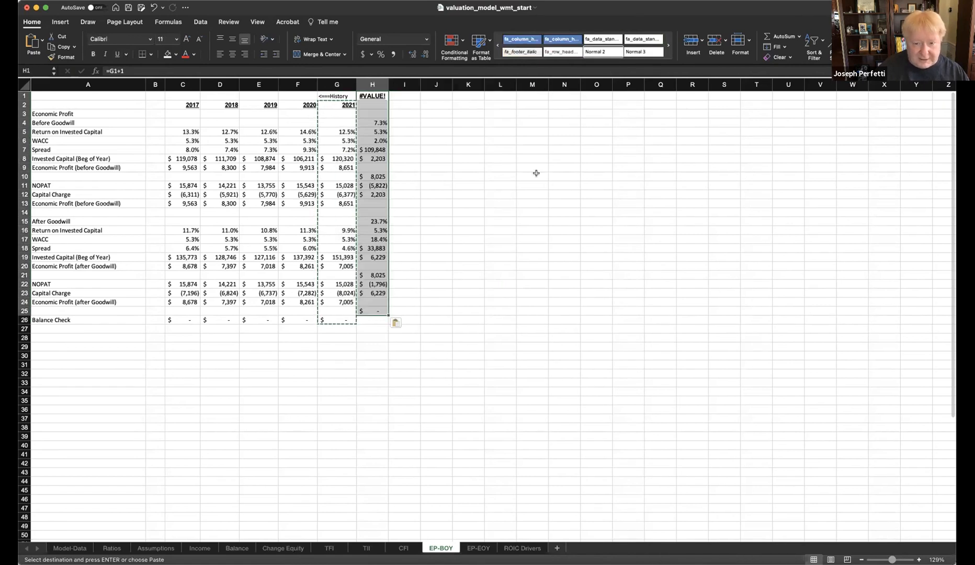
pyautogui.press('super+z')
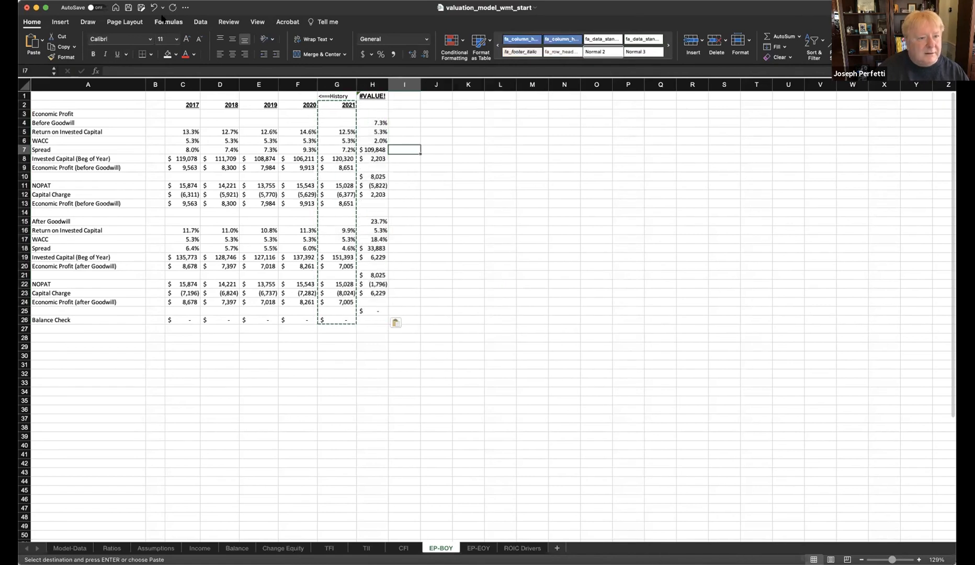
# - Paste the copied 2021 economic profit formulas into columns H to M from row 2 of EP-BOY, for 2022 through 2027
pyautogui.moveTo(372, 104); pyautogui.dragTo(533, 101)
pyautogui.press('super+v')
pyautogui.click(591, 148)
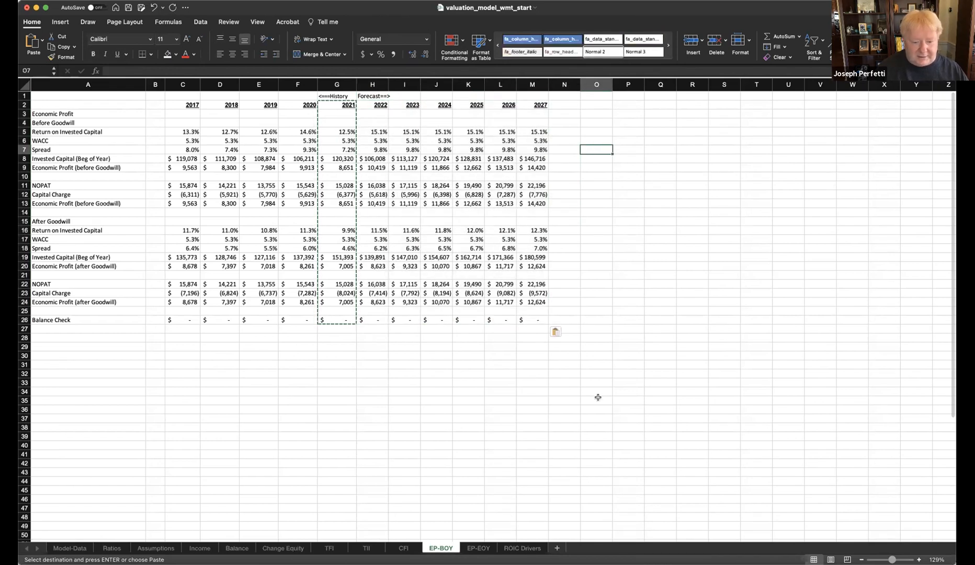
# - Enter the heading Forecast==> in H1 of the EP-EOY sheet
pyautogui.click(470, 548)
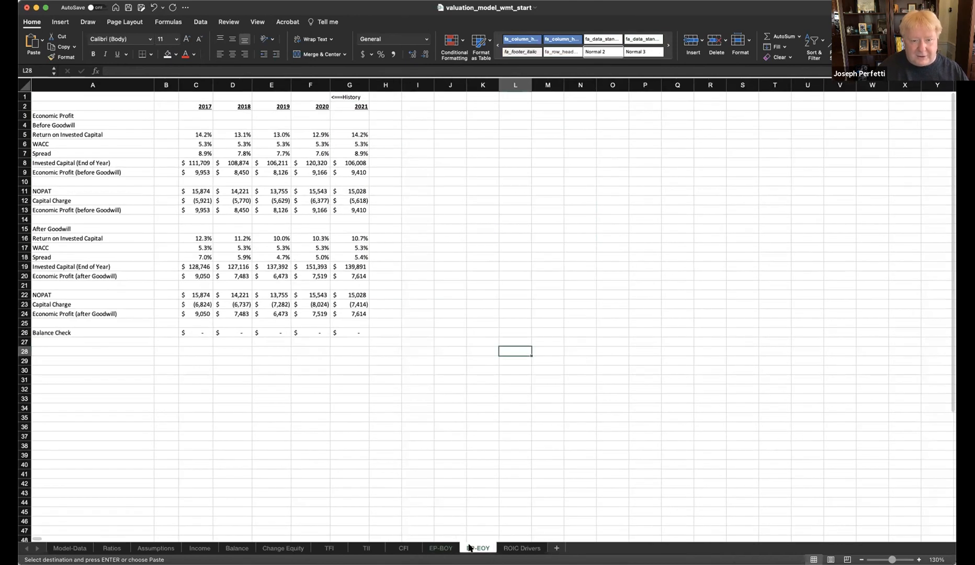
pyautogui.click(371, 97)
pyautogui.write('Forecastg')
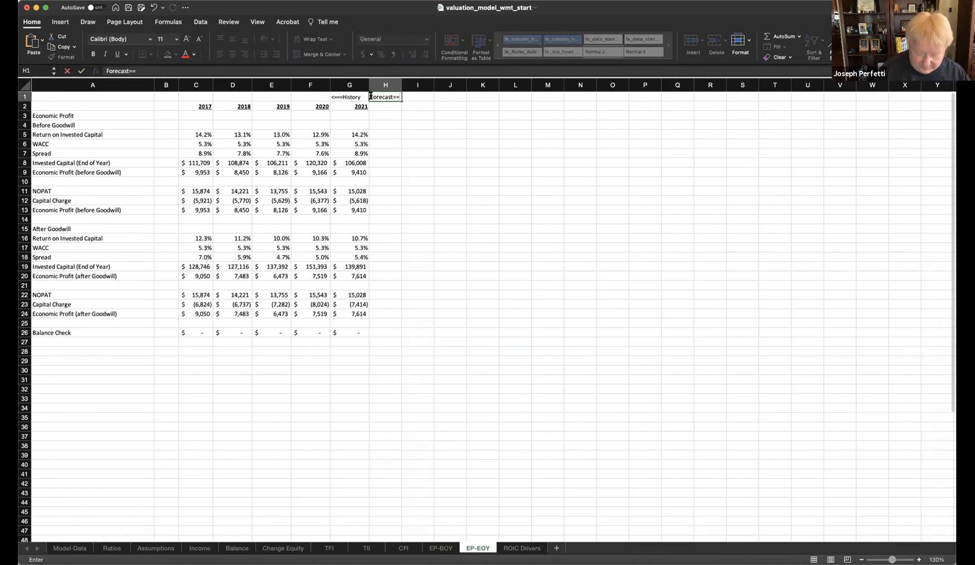
pyautogui.press('Return')
# - Copy the 2021 figures in G2:G26 of the EP-EOY sheet into columns H to M for 2022 through 2027
pyautogui.moveTo(361, 106); pyautogui.dragTo(357, 329)
pyautogui.press('super+c')
pyautogui.click(382, 103)
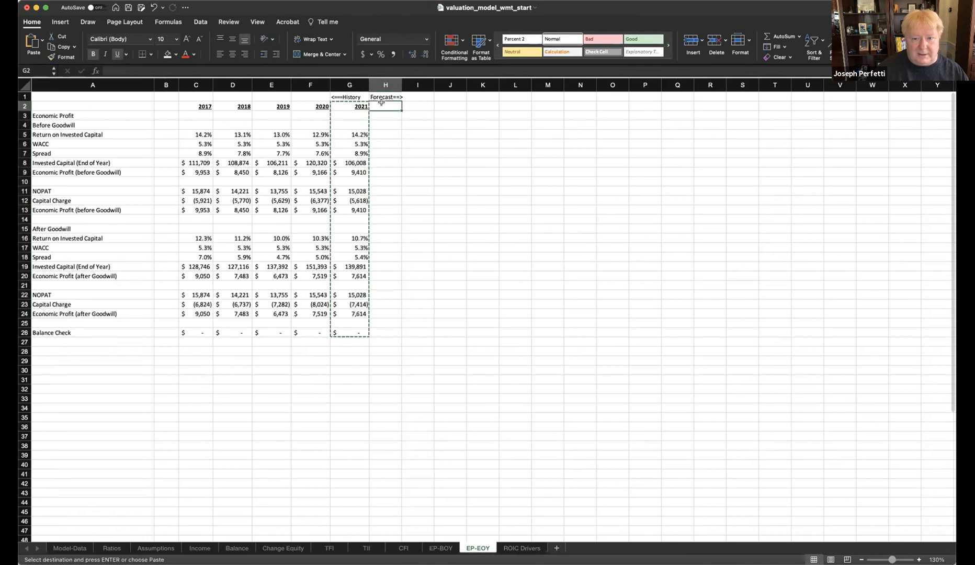
pyautogui.moveTo(381, 103); pyautogui.dragTo(555, 102)
pyautogui.press('super+v')
pyautogui.click(737, 207)
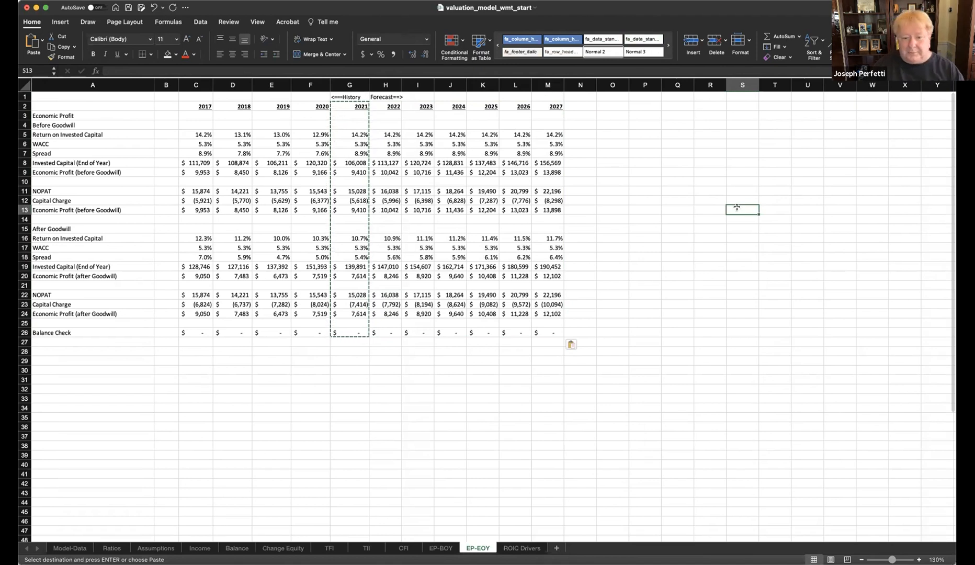
# - Check the 2027 economic profit after goodwill on EP-EOY and the 2027 investor cash flow total on CFI
pyautogui.click(556, 314)
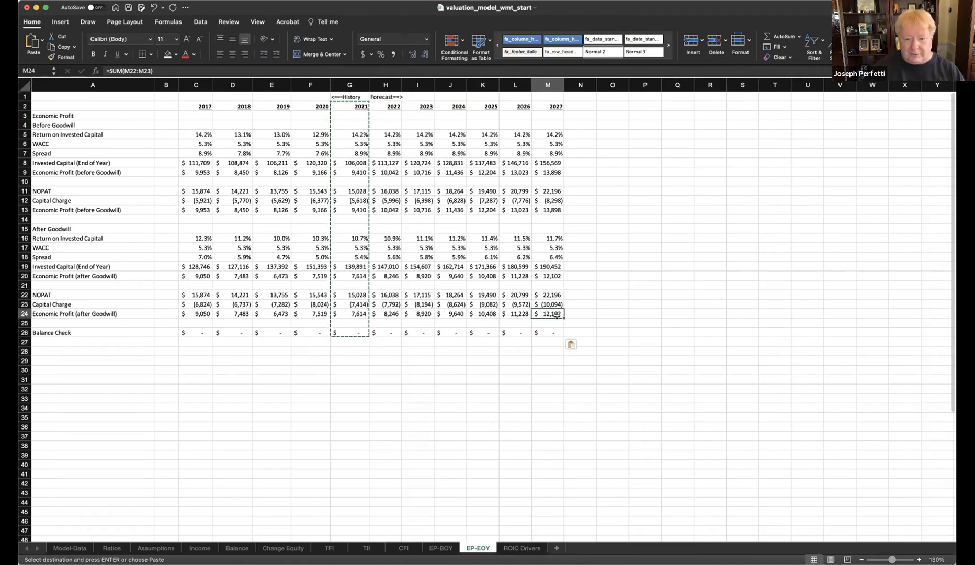
pyautogui.click(401, 548)
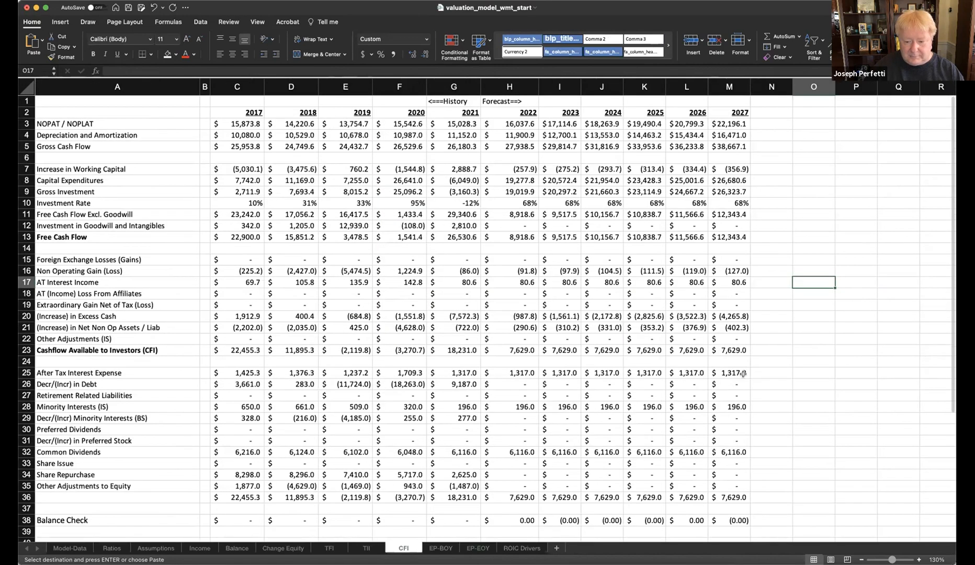
pyautogui.click(734, 496)
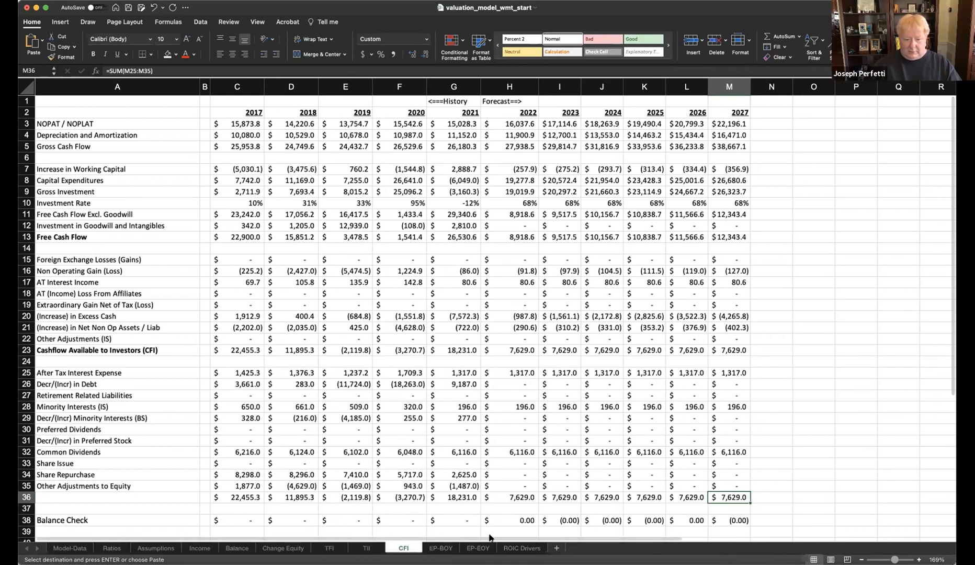
pyautogui.click(475, 547)
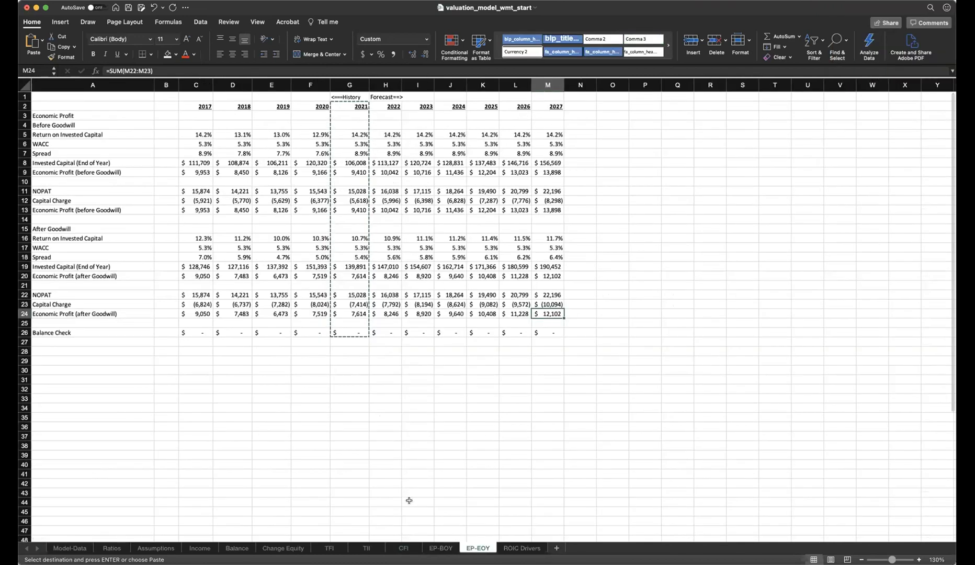
pyautogui.click(407, 547)
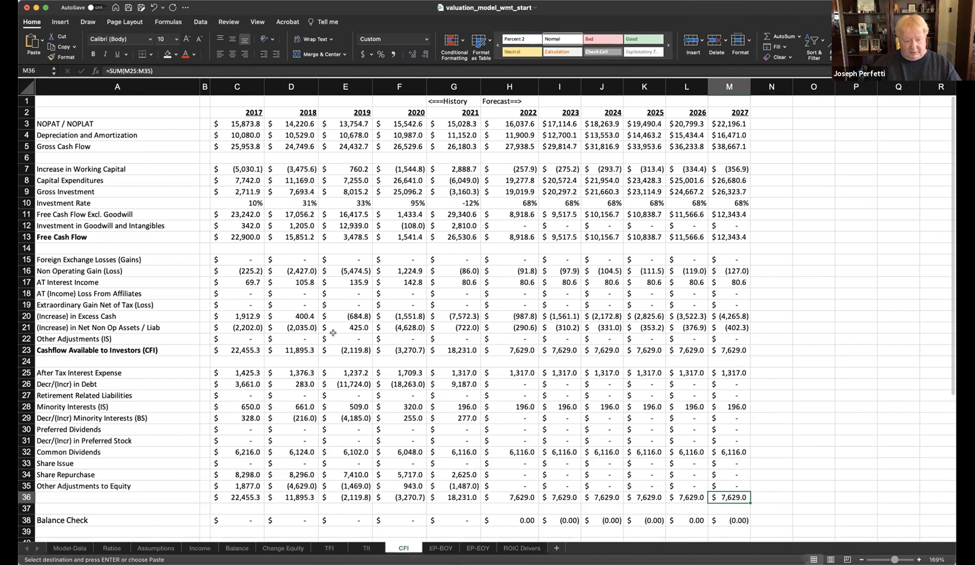
# - Review the source data on Model-Data and the forecasts on the Ratios, Income and Balance sheets
pyautogui.click(71, 548)
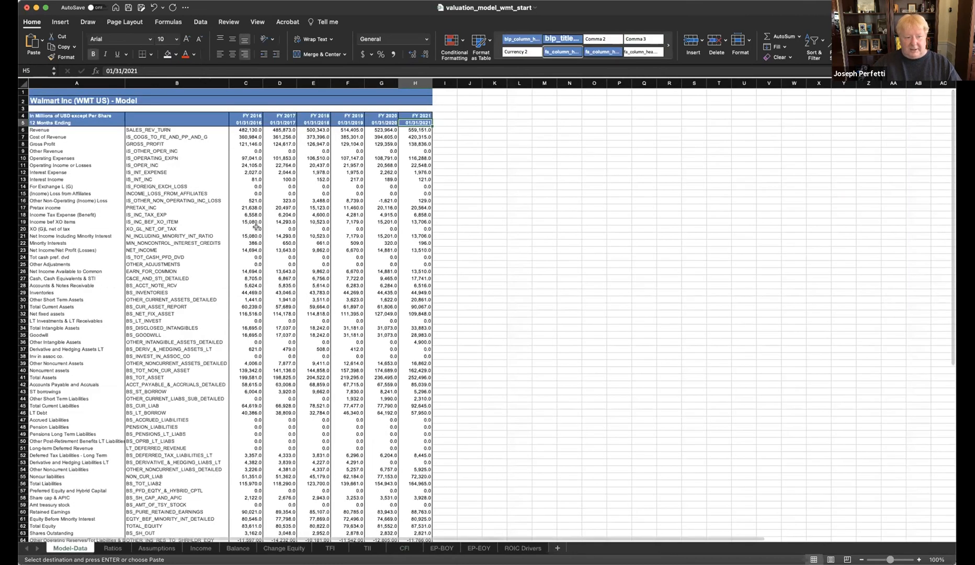
pyautogui.click(206, 548)
pyautogui.click(234, 551)
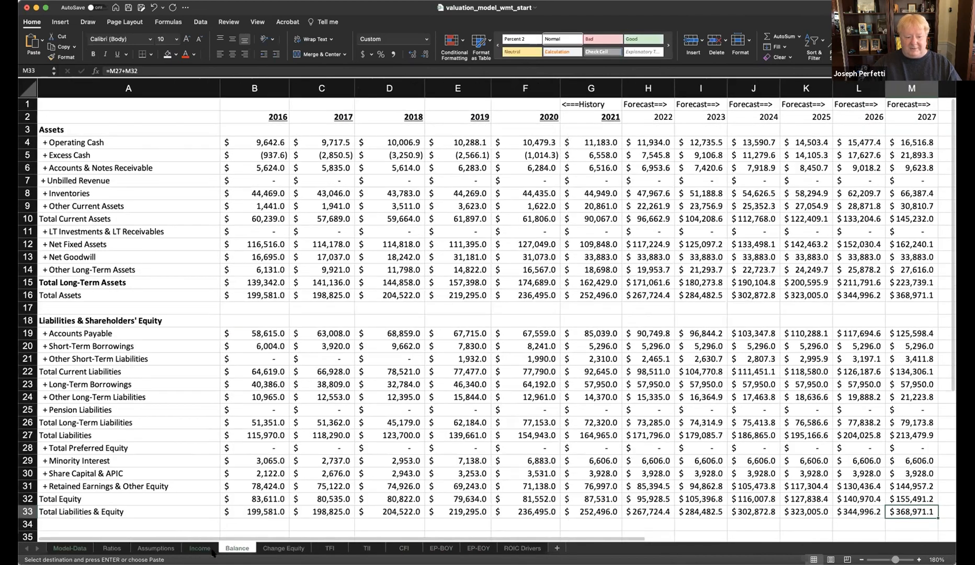
pyautogui.click(200, 548)
pyautogui.click(235, 548)
pyautogui.click(117, 547)
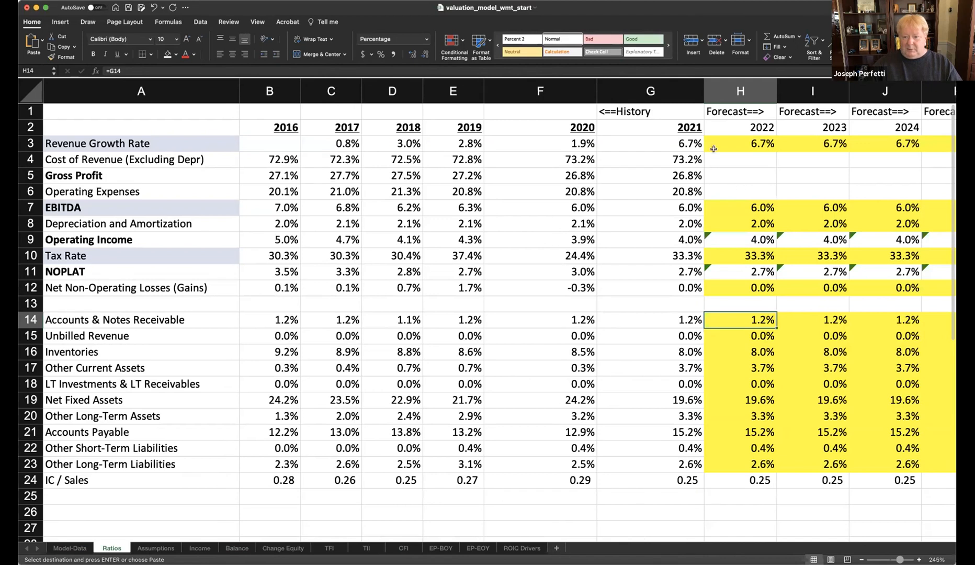
pyautogui.hscroll(3, 712, 151)
pyautogui.hscroll(2, 558, 163)
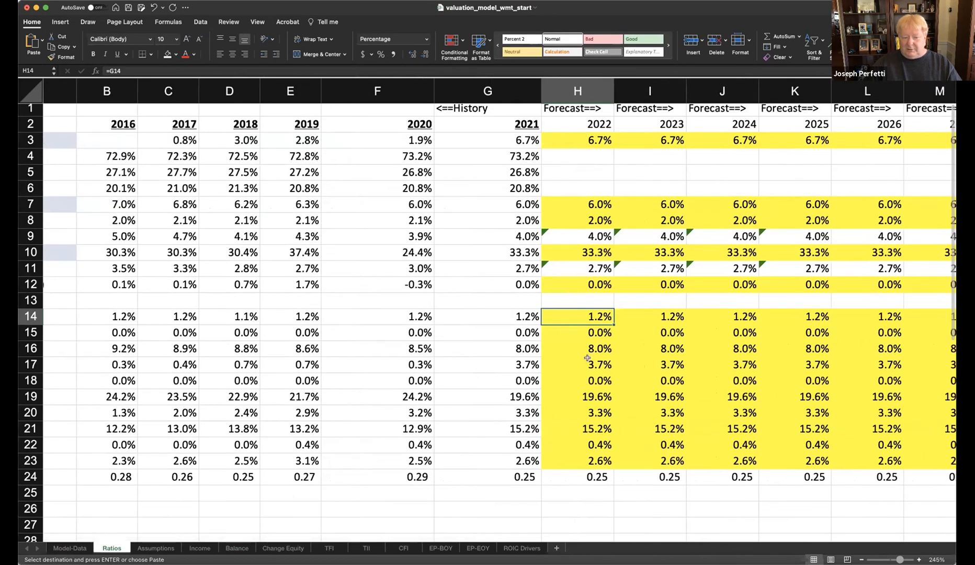
pyautogui.click(200, 549)
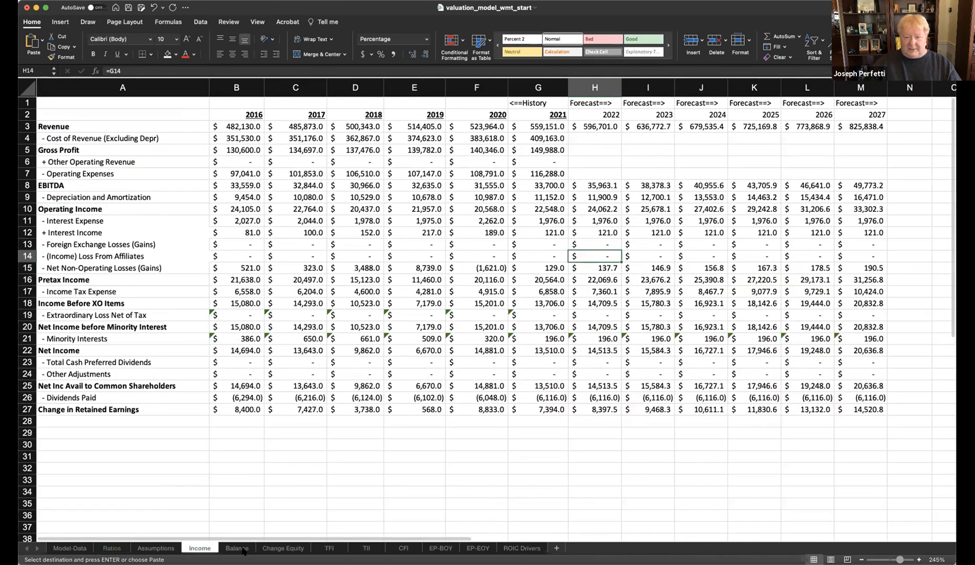
pyautogui.click(247, 548)
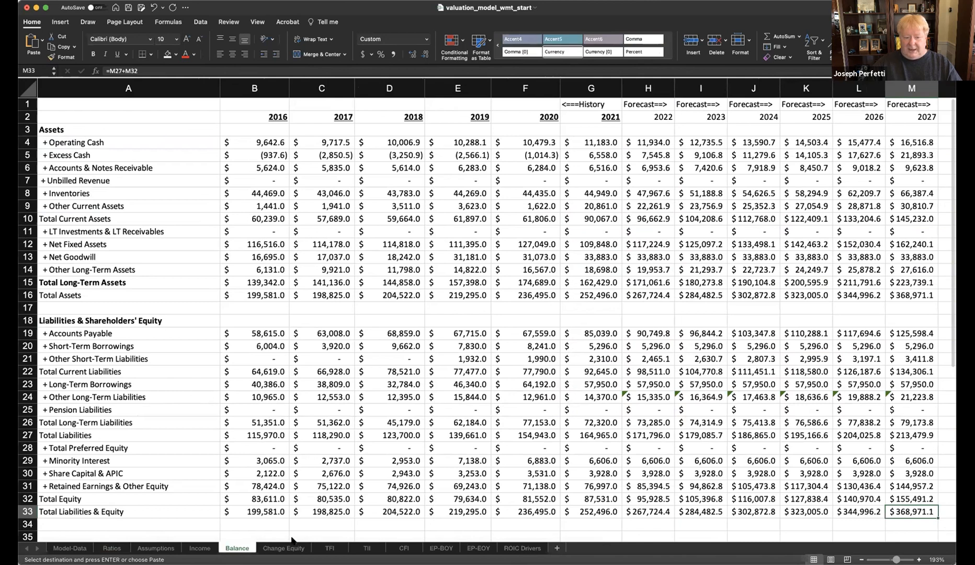
# - Review the forecasts on the TFI, TII, CFI and economic profit sheets
pyautogui.click(329, 548)
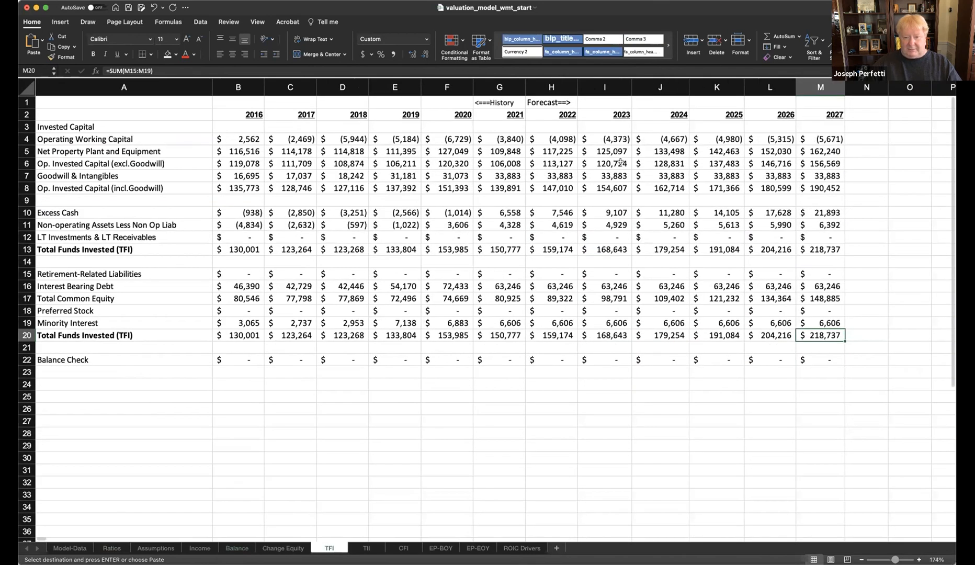
pyautogui.click(368, 548)
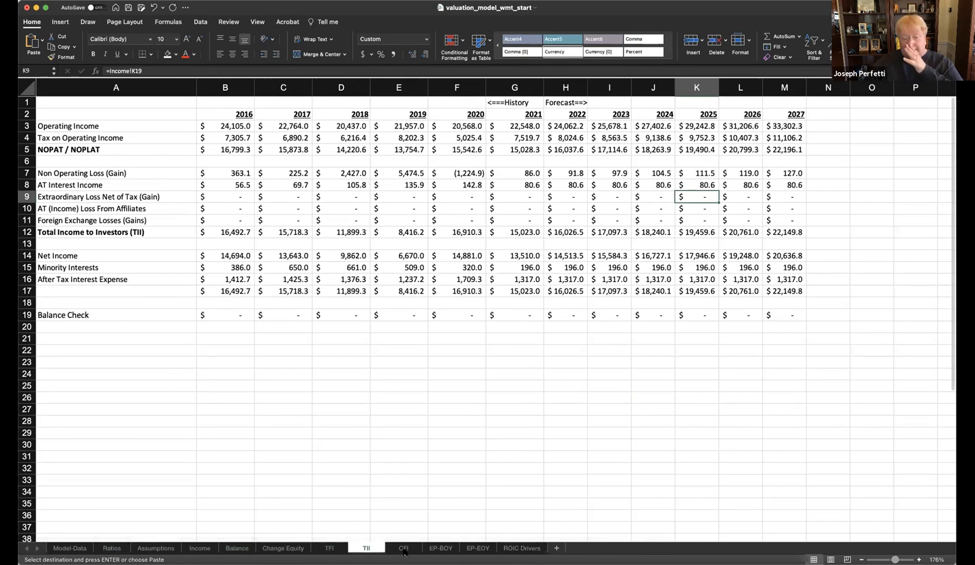
pyautogui.click(405, 550)
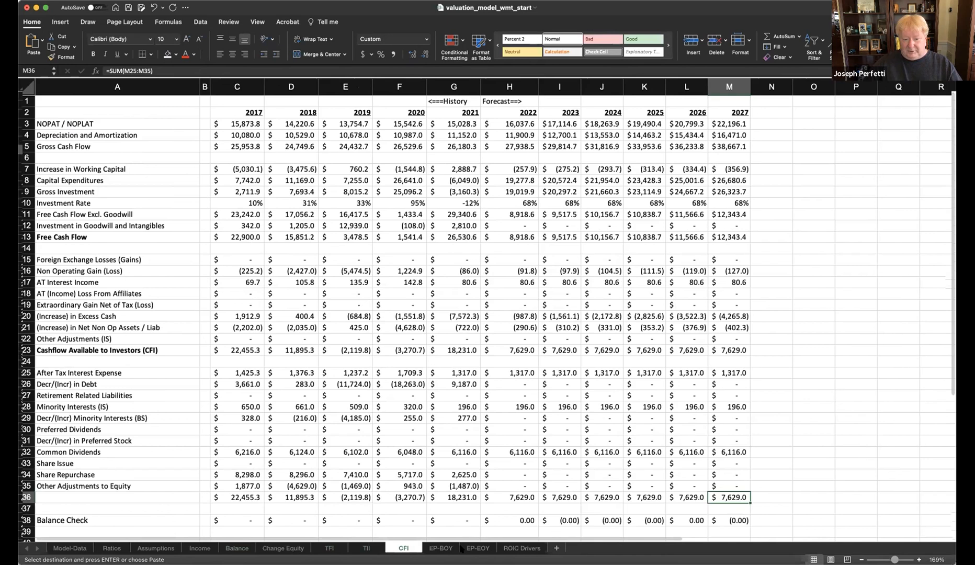
pyautogui.click(442, 550)
pyautogui.click(462, 549)
pyautogui.click(414, 549)
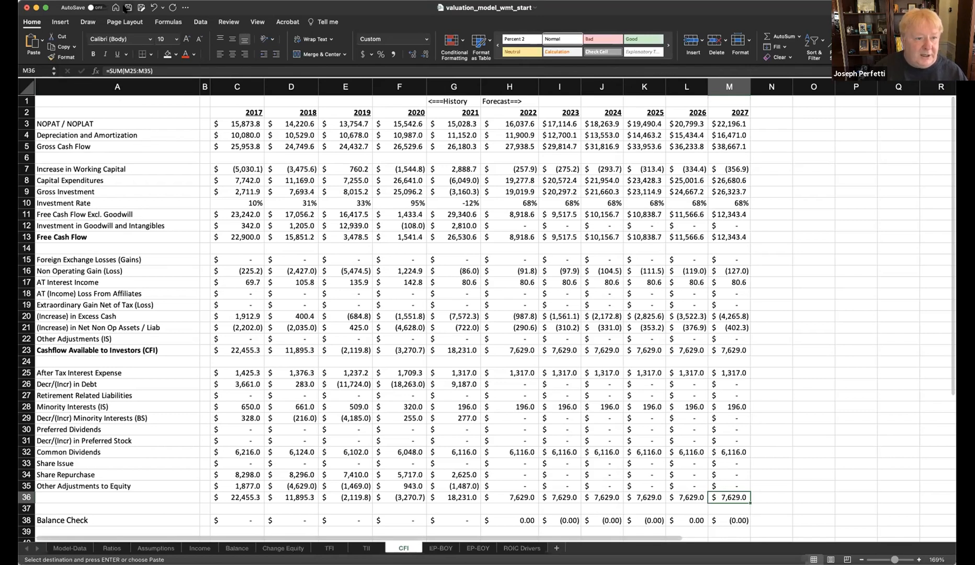
# - Save the valuation workbook
pyautogui.click(128, 8)
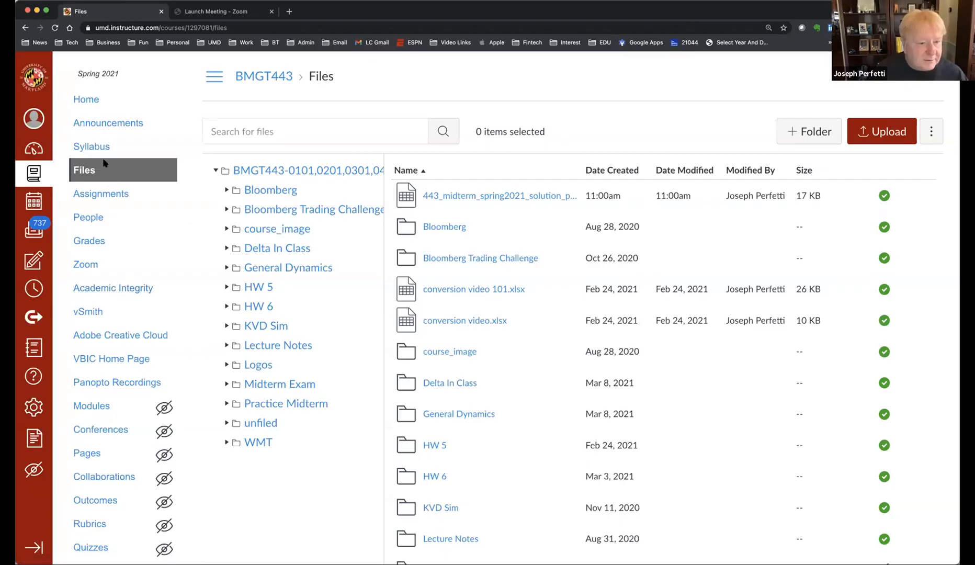
# - Switch to the BMGT443 course in the browser and check the Homework 8 details from its assignments list
pyautogui.click(101, 194)
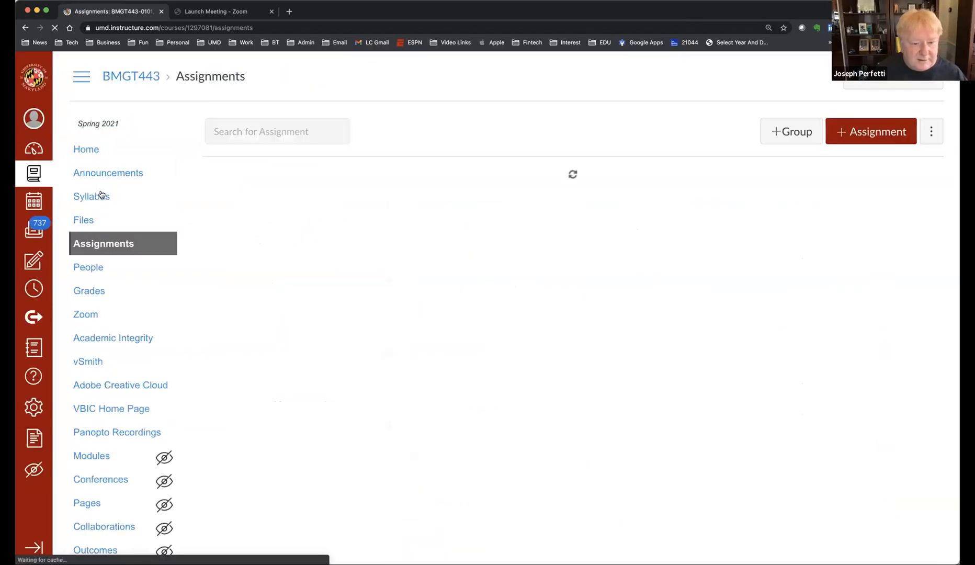
pyautogui.scroll(-6, 394, 235)
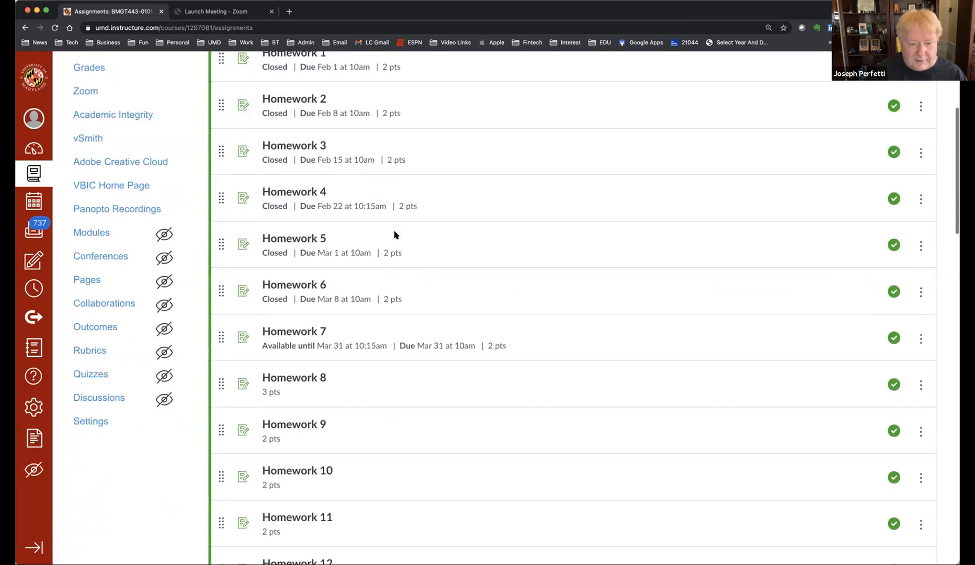
pyautogui.scroll(1, 377, 246)
pyautogui.scroll(5, 377, 247)
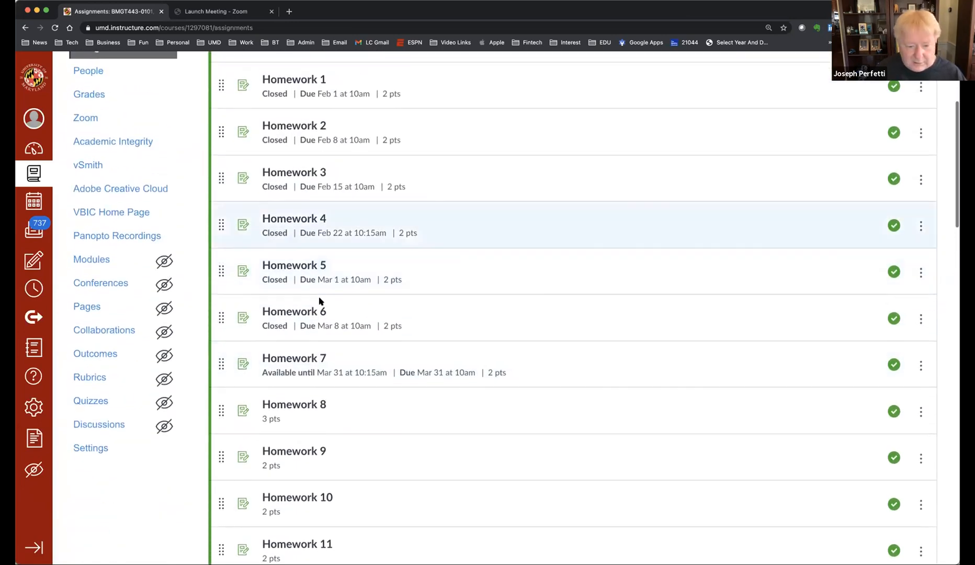
pyautogui.click(310, 409)
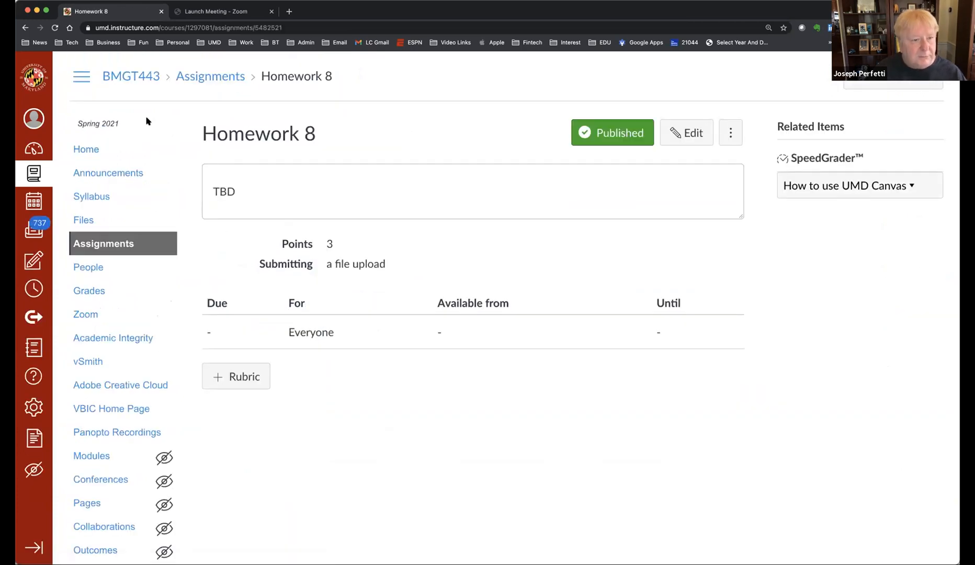
pyautogui.click(24, 27)
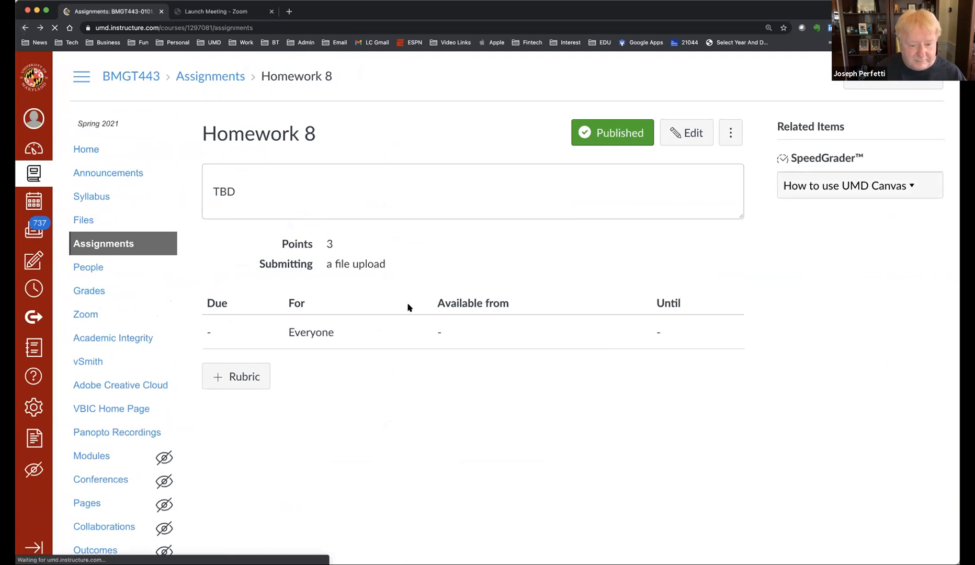
# - Edit the Homework 7 description to read "Submit the file we completed in class on Monday March 29 on Walmart (WMT US Equity)."
pyautogui.click(314, 358)
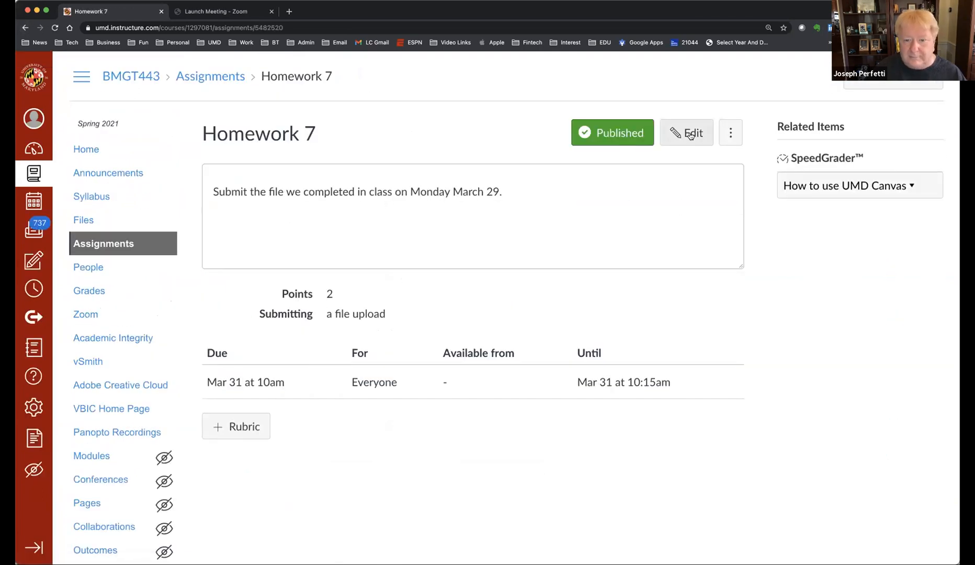
pyautogui.click(690, 135)
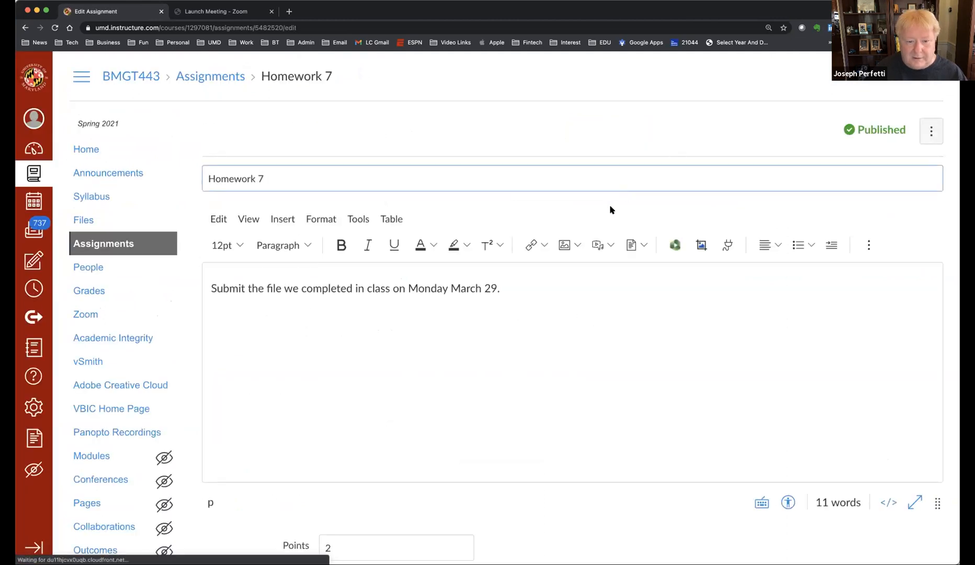
pyautogui.click(571, 302)
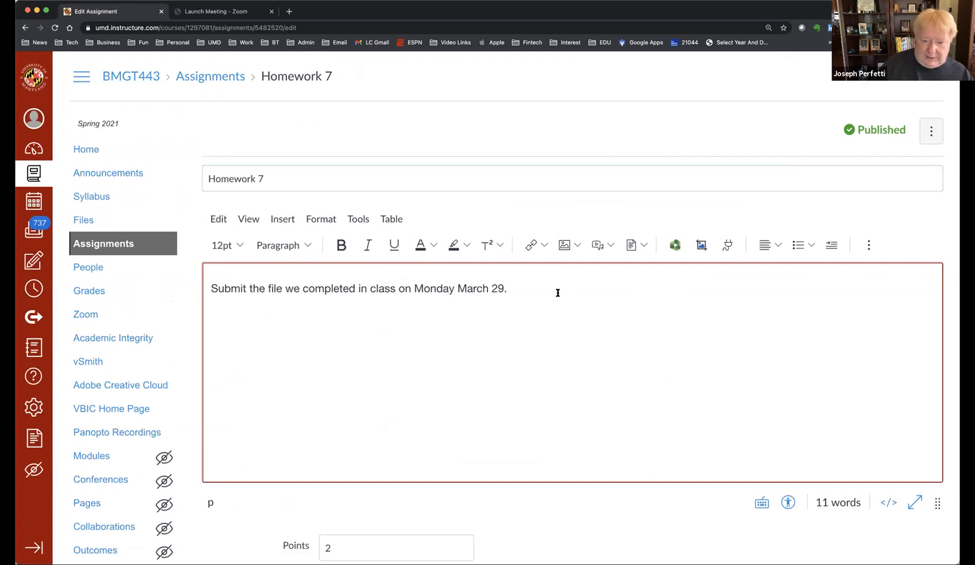
pyautogui.write('on W')
pyautogui.write('alma')
pyautogui.write('rt WM')
pyautogui.press('BackSpace')
pyautogui.press('BackSpace')
pyautogui.write('(W')
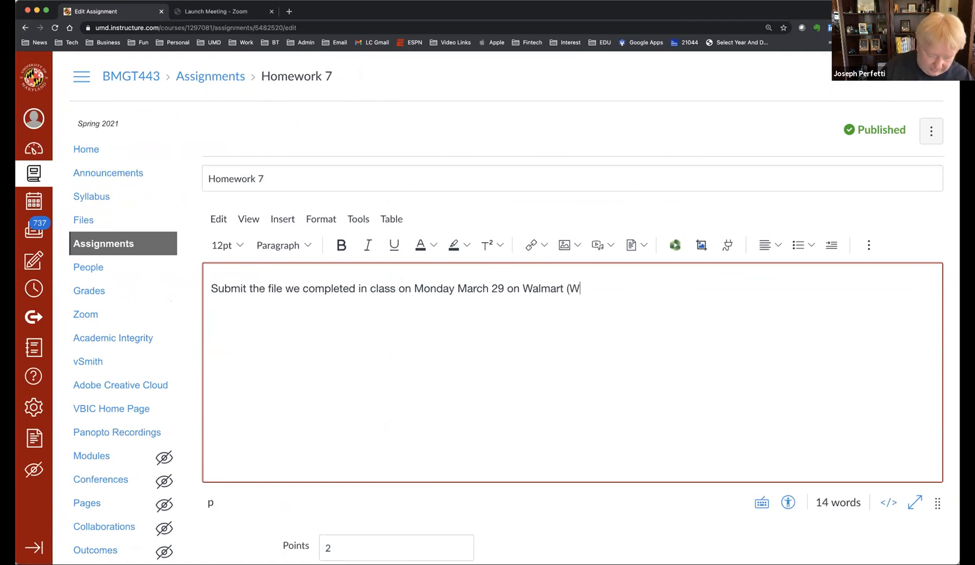
pyautogui.write('MT US Equity).')
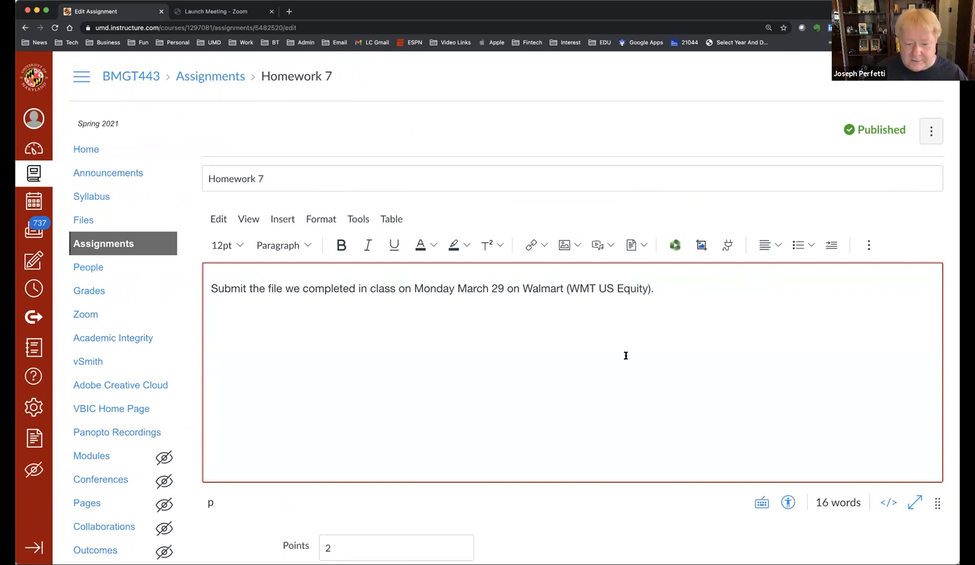
# - Check the submission and due-date settings of Homework 7 and save the assignment
pyautogui.scroll(-7, 625, 356)
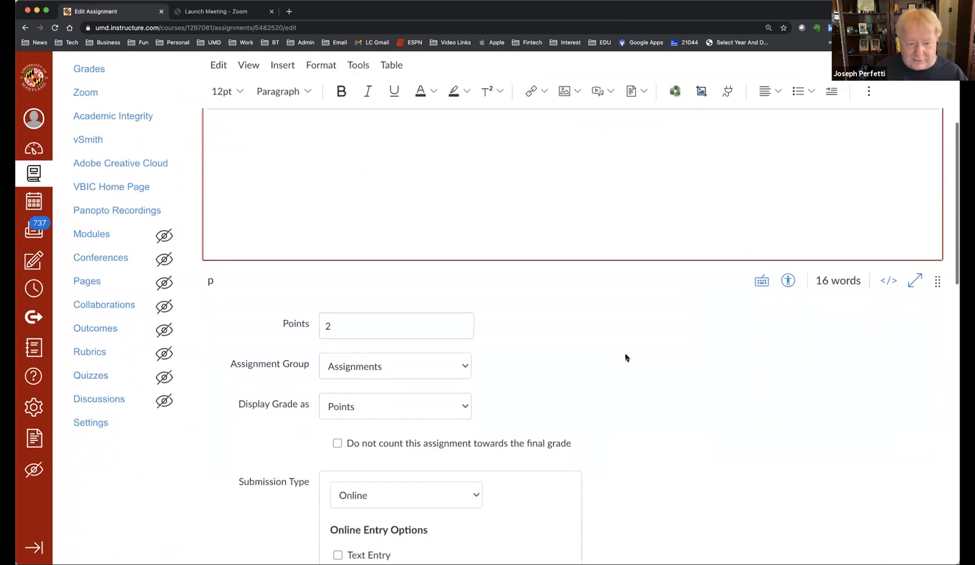
pyautogui.scroll(-10, 626, 357)
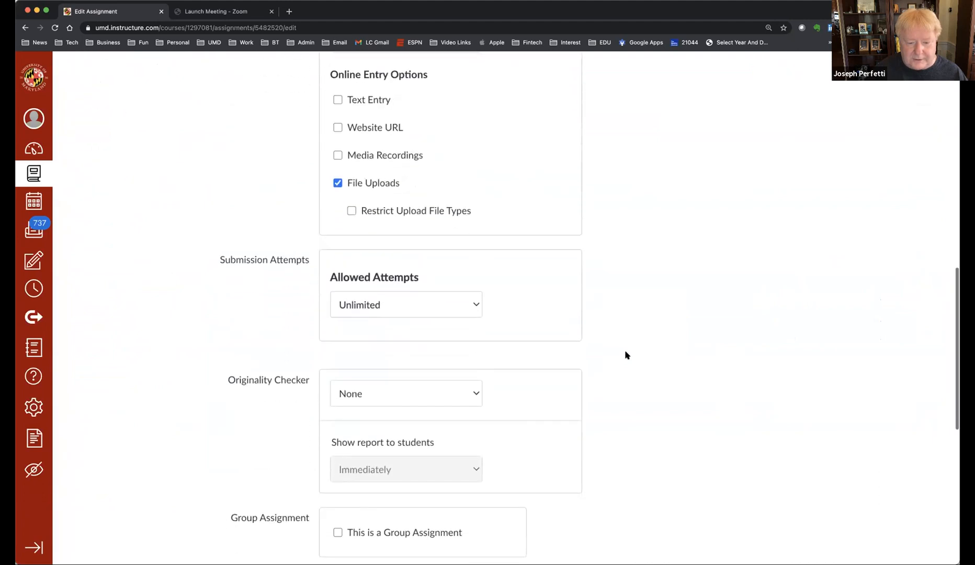
pyautogui.scroll(-5, 626, 355)
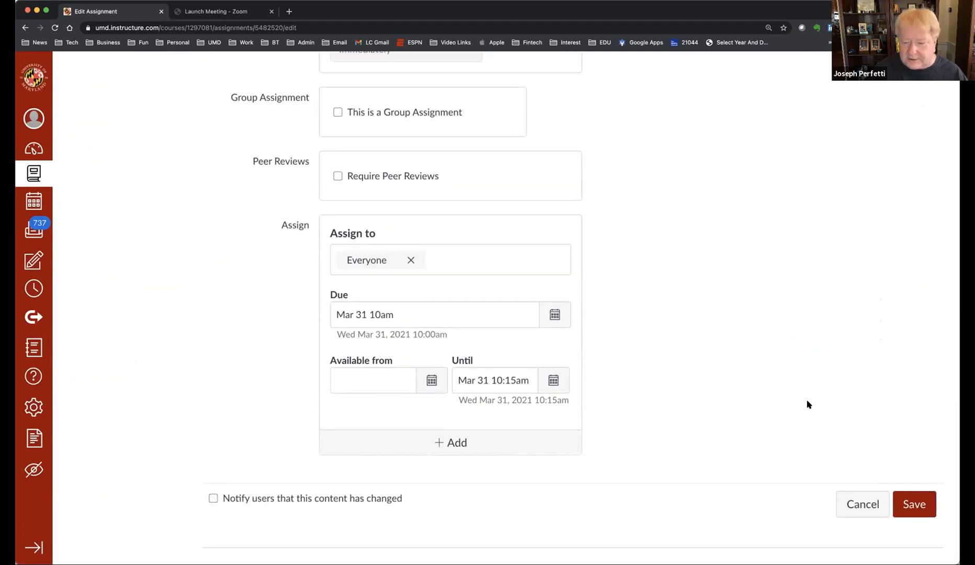
pyautogui.click(920, 503)
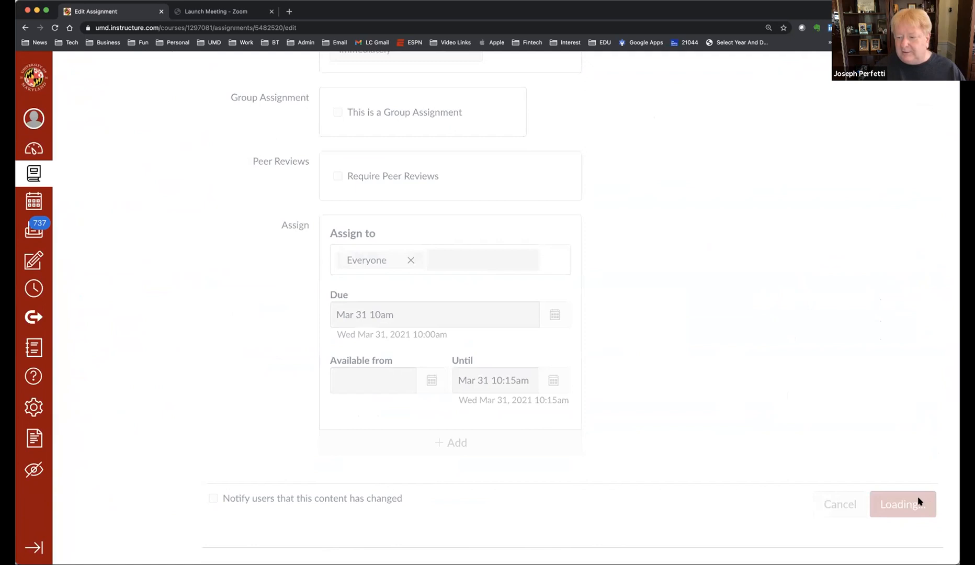